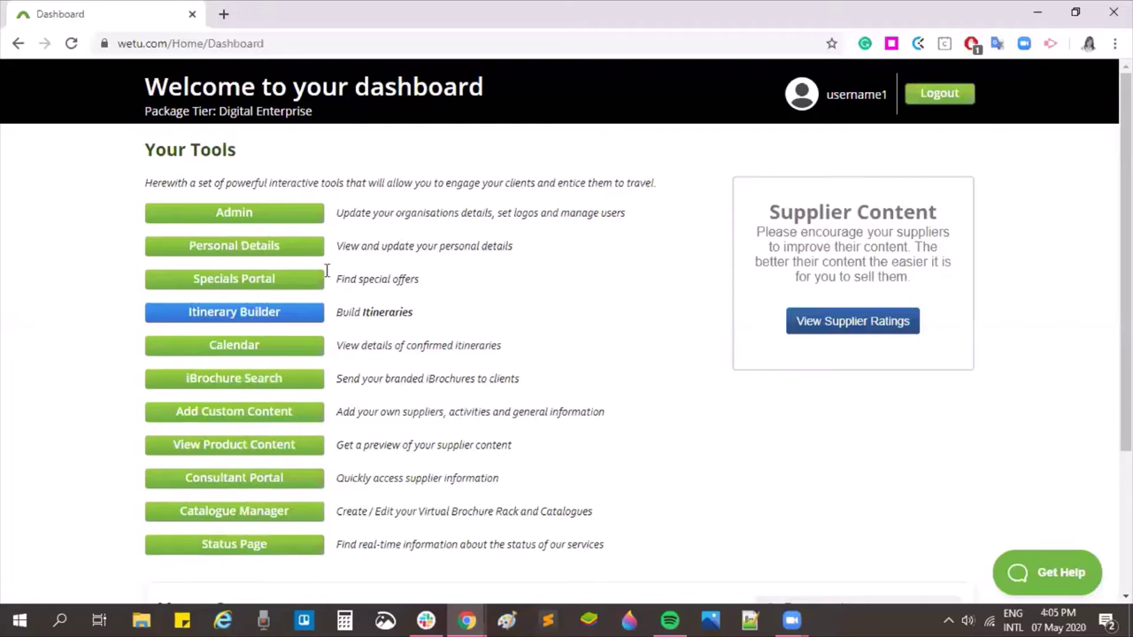
Start a new personal itinerary in the Itinerary Builder and name it "Back to Basics".
{"action": "left_click", "coordinate": [252, 315]}
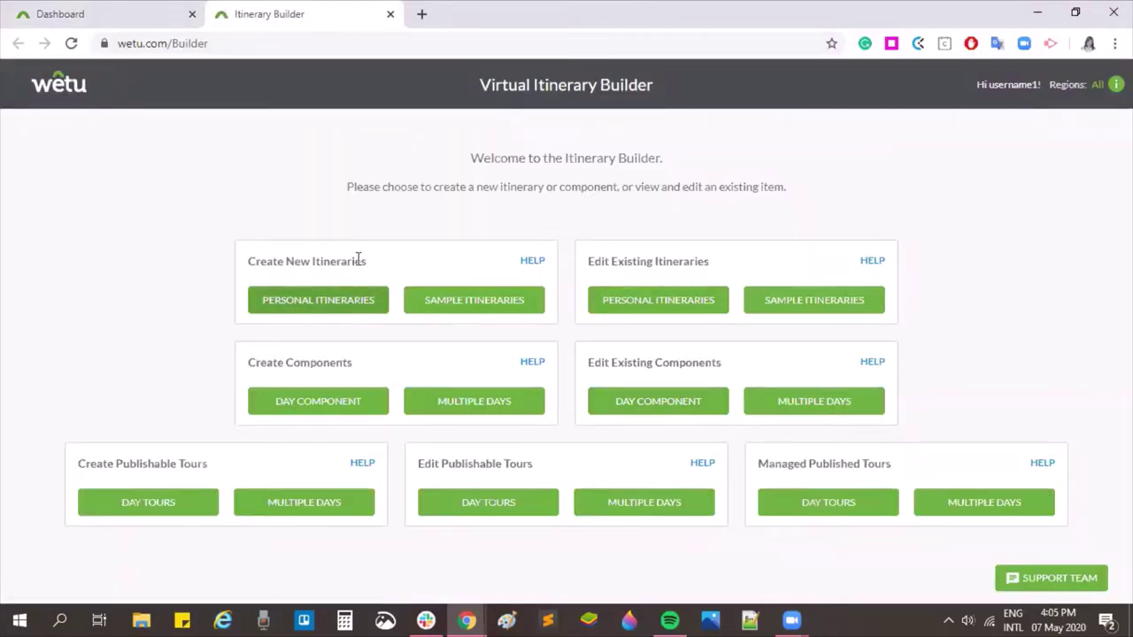
{"action": "left_click", "coordinate": [311, 305]}
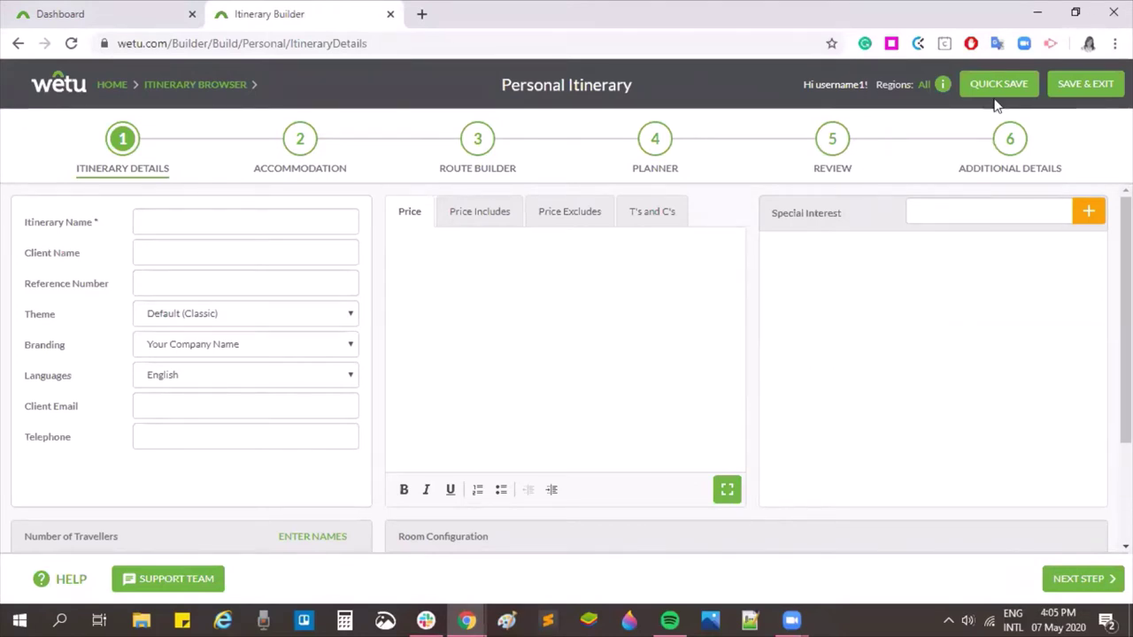
{"action": "left_click", "coordinate": [327, 227]}
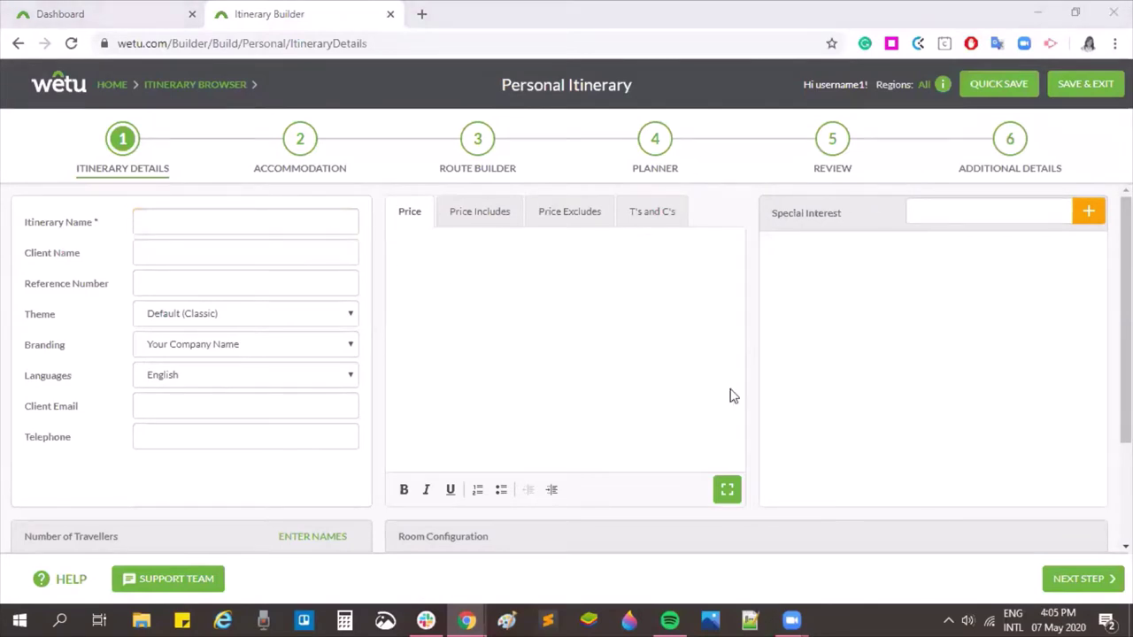
{"action": "left_click", "coordinate": [190, 225]}
{"action": "type", "text": "Back to Basics"}
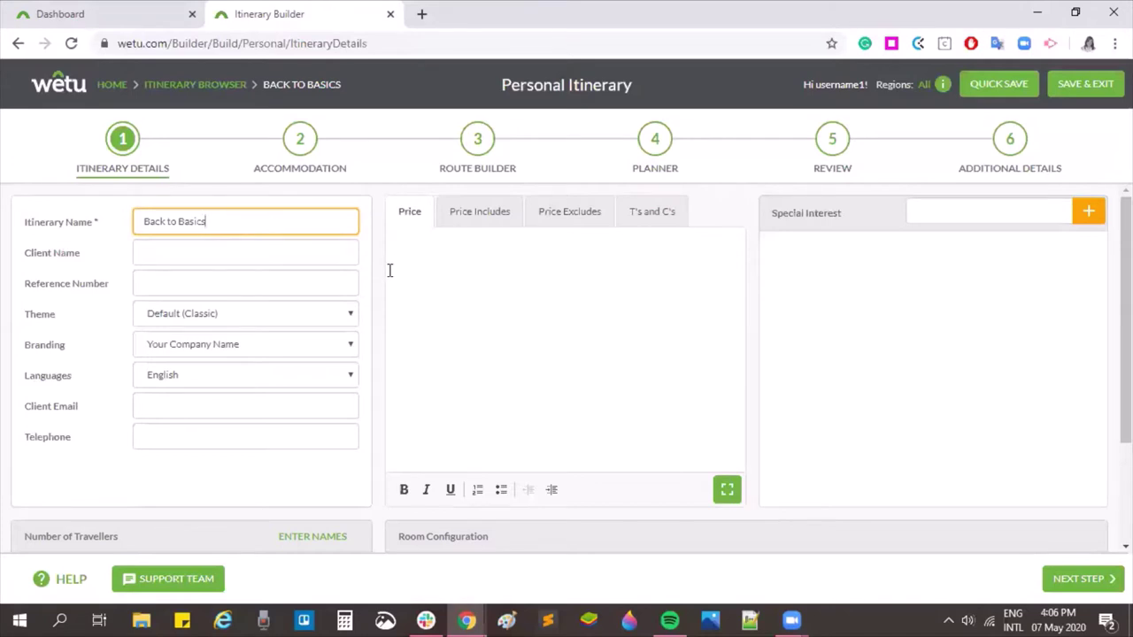
Enter the client's name and the reference number in the itinerary details.
{"action": "left_click", "coordinate": [184, 248]}
{"action": "type", "text": "Sm"}
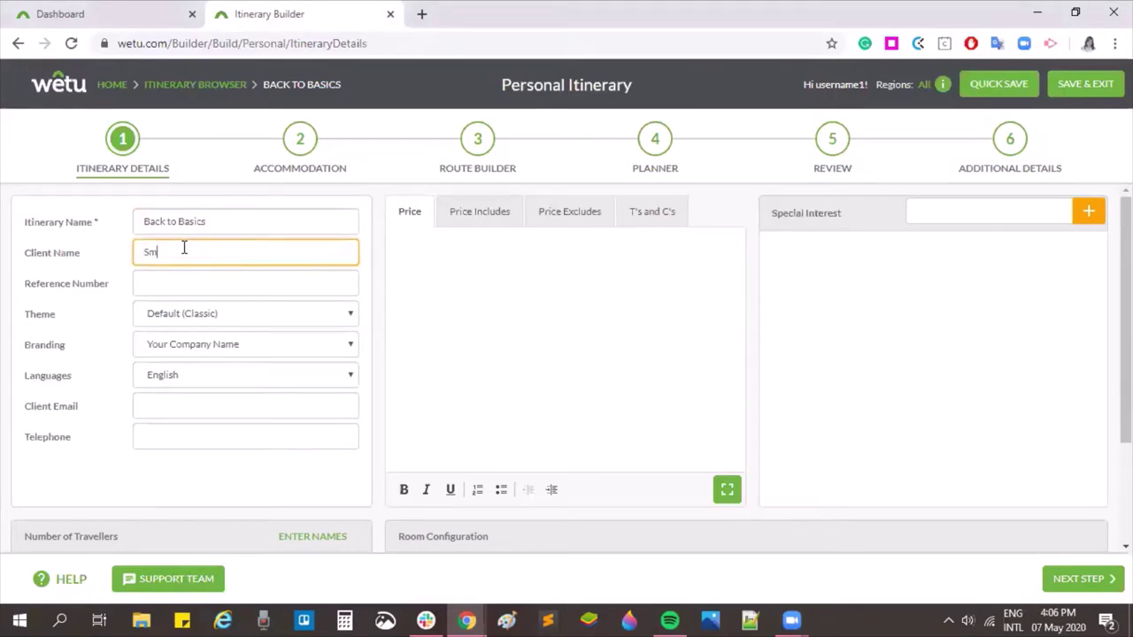
{"action": "type", "text": "ith Family"}
{"action": "left_click", "coordinate": [176, 280]}
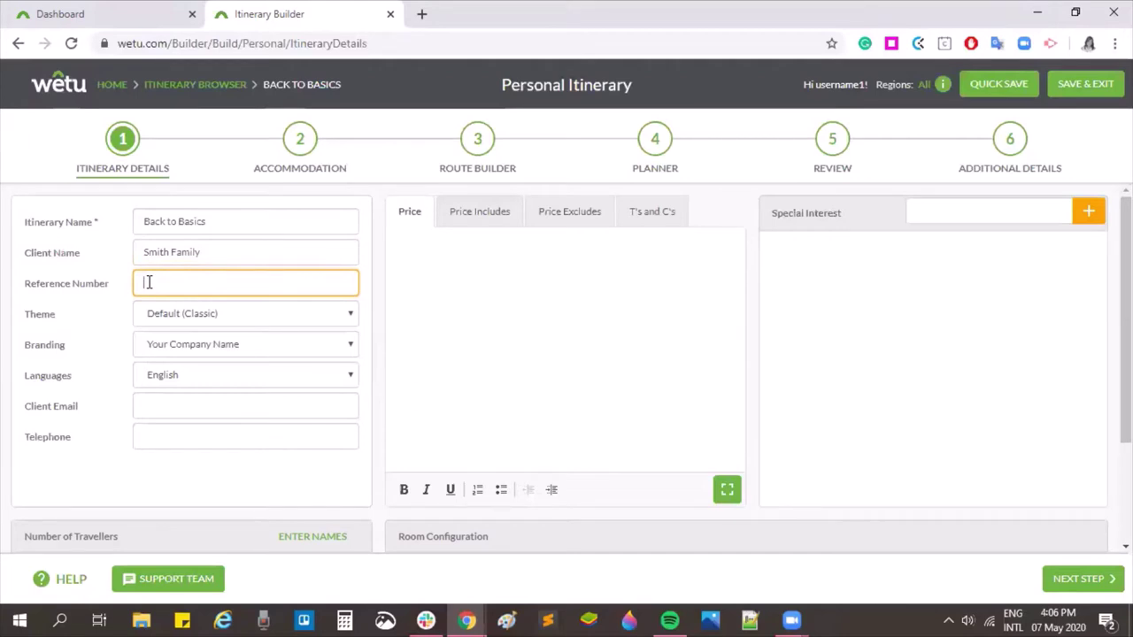
{"action": "type", "text": "SMI1"}
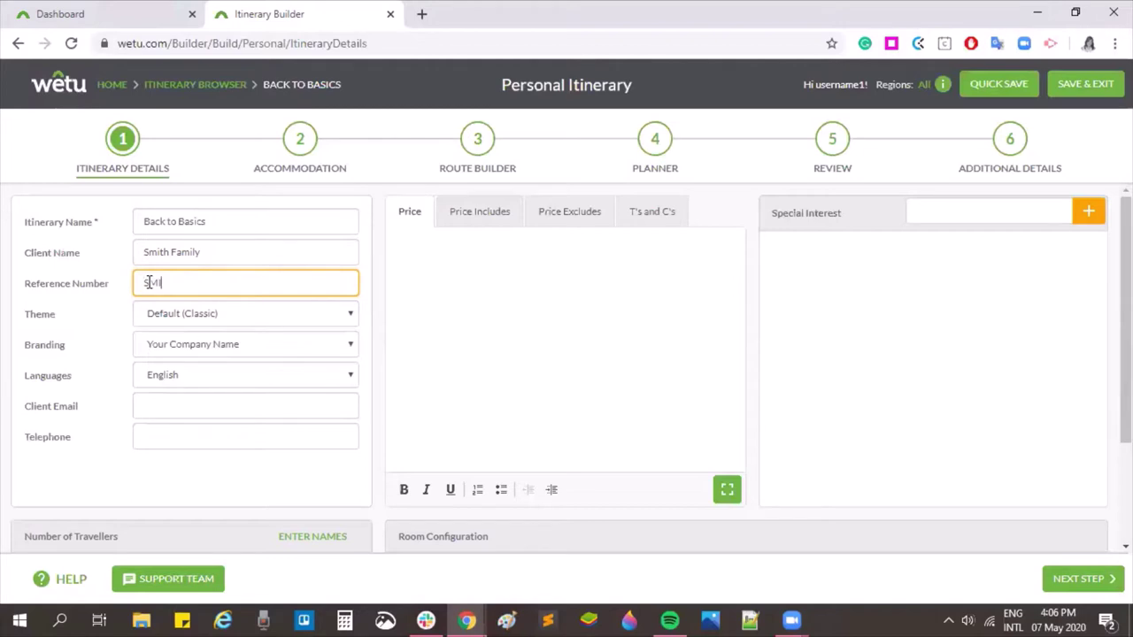
{"action": "type", "text": "23"}
Check the theme, branding and language choices available for the itinerary.
{"action": "left_click", "coordinate": [254, 317]}
{"action": "left_click", "coordinate": [256, 320]}
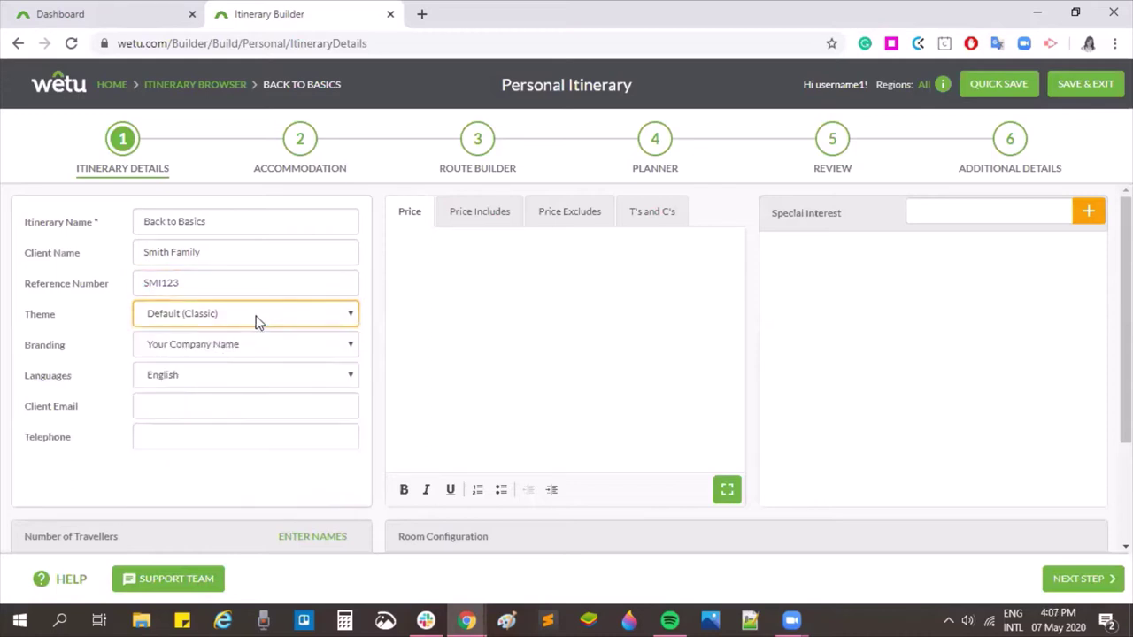
{"action": "left_click", "coordinate": [254, 350]}
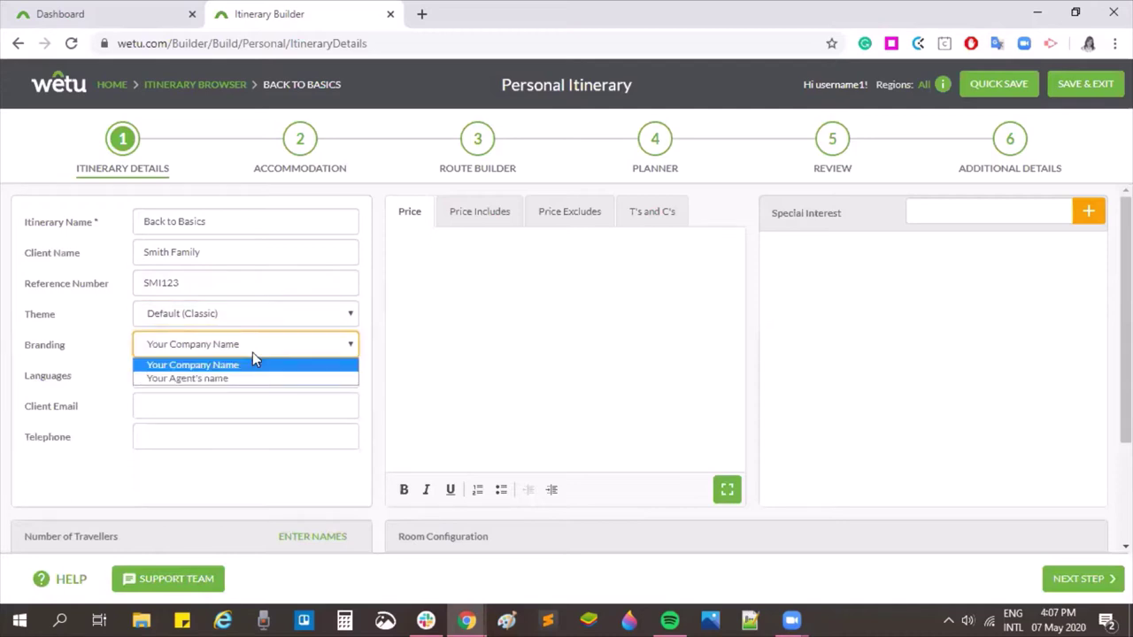
{"action": "left_click", "coordinate": [252, 354]}
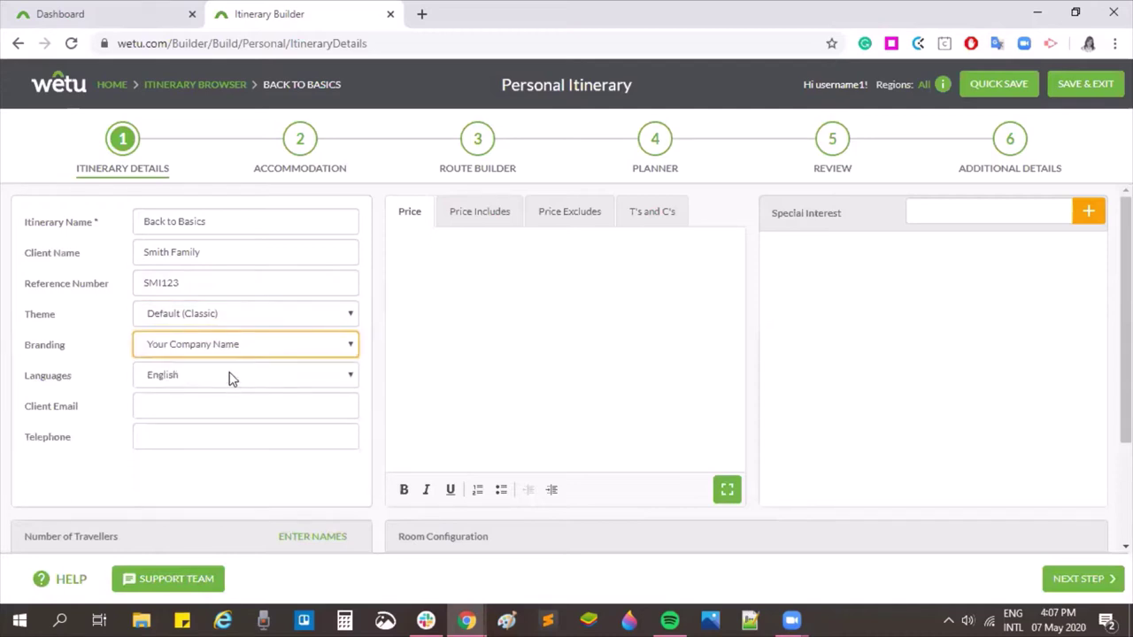
{"action": "left_click", "coordinate": [229, 377]}
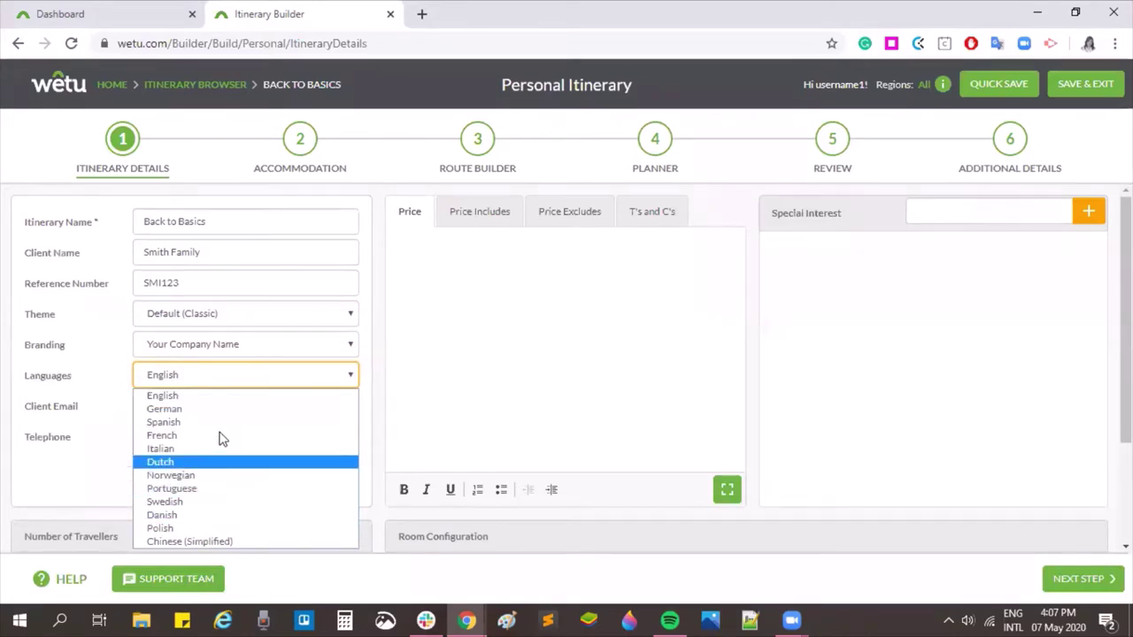
{"action": "left_click", "coordinate": [220, 389]}
{"action": "left_click", "coordinate": [327, 382]}
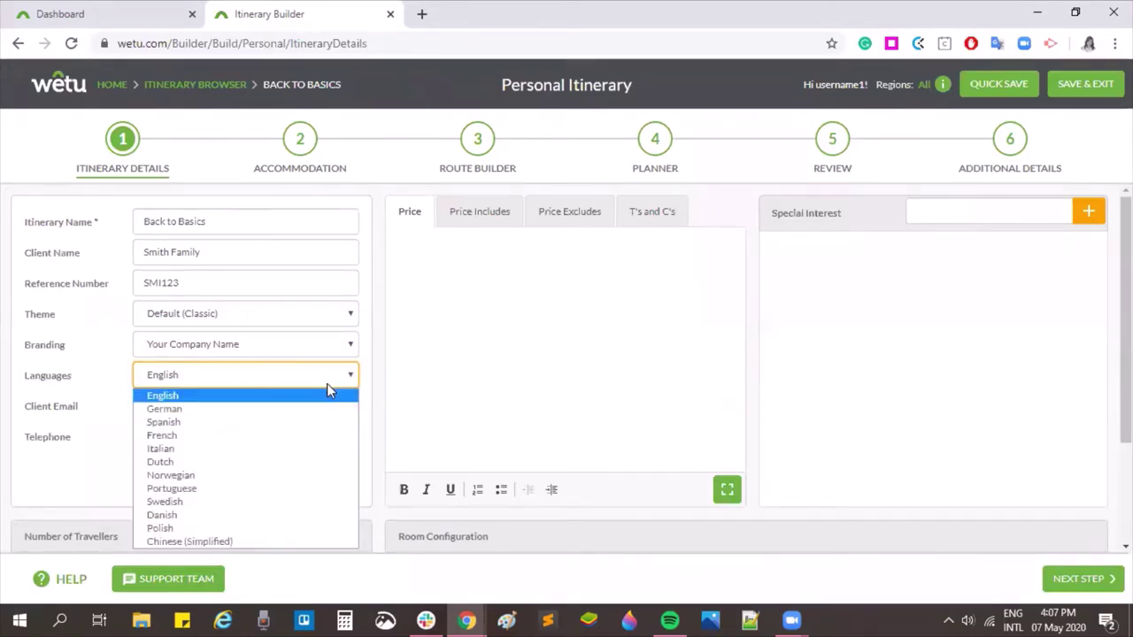
{"action": "left_click", "coordinate": [230, 380]}
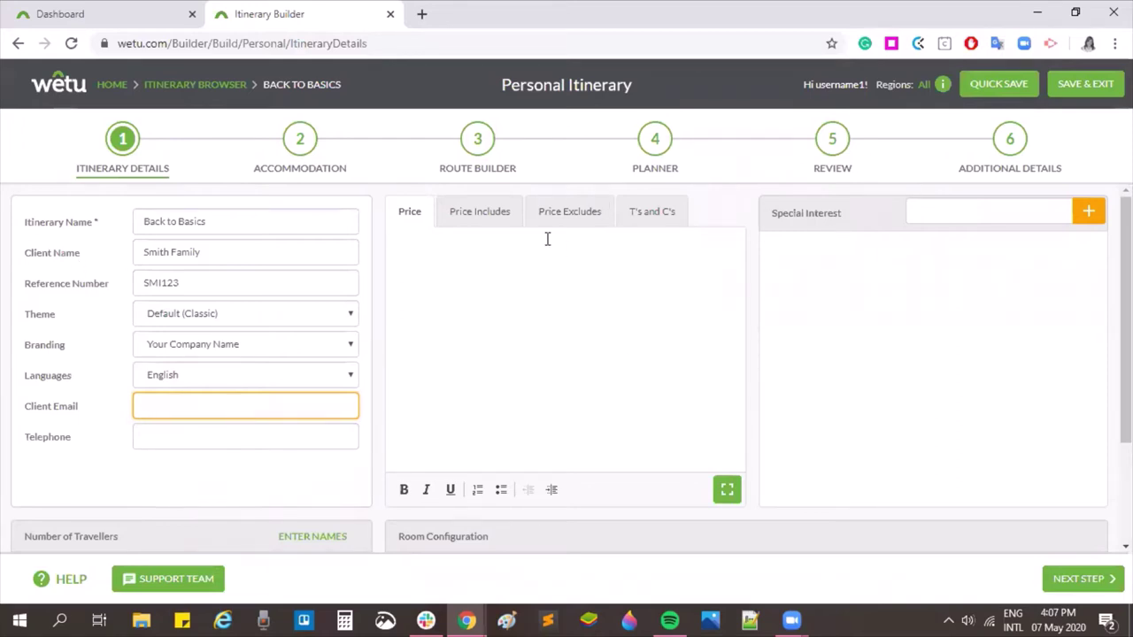
Enter "USD 10 000.00 per person sharing" as the itinerary's price text.
{"action": "key", "text": "alt+Tab"}
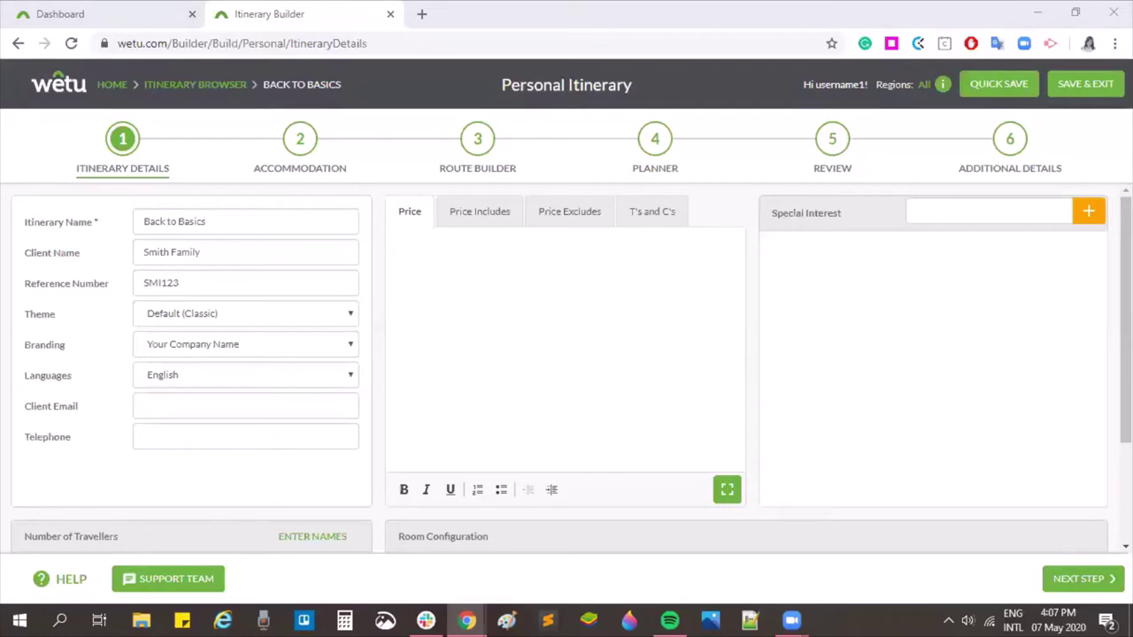
{"action": "left_click", "coordinate": [599, 352]}
{"action": "type", "text": "USD 10 000.00 per person sharing"}
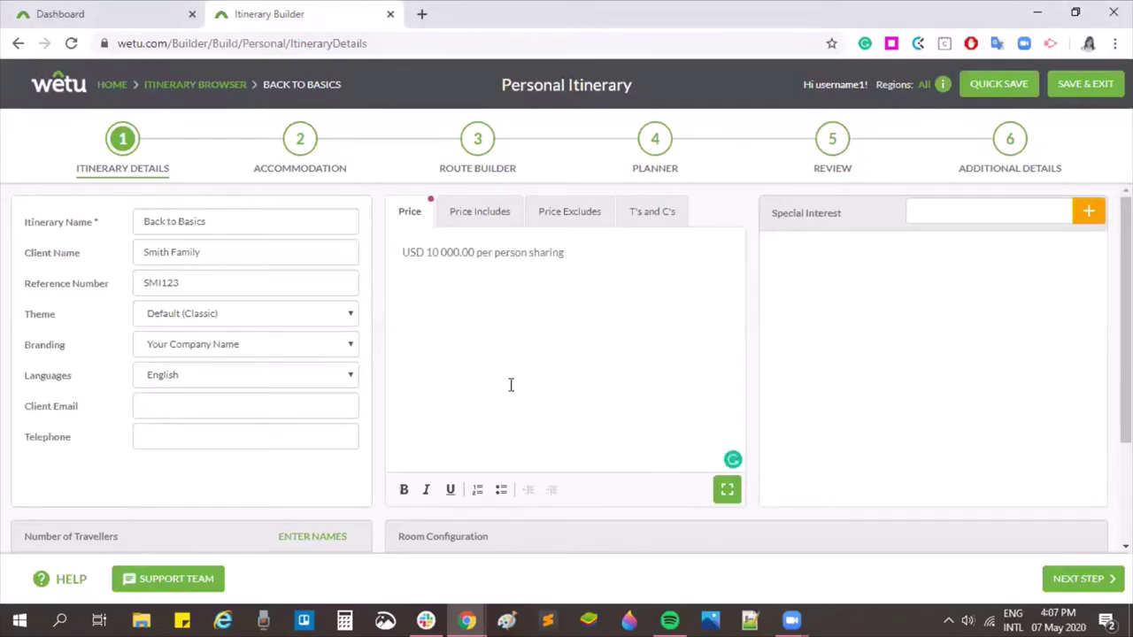
Format the price text with "per person sharing" in bold and "USD 10 000.00" underlined.
{"action": "left_click_drag", "start_coordinate": [573, 252], "coordinate": [384, 254]}
{"action": "left_click", "coordinate": [404, 490]}
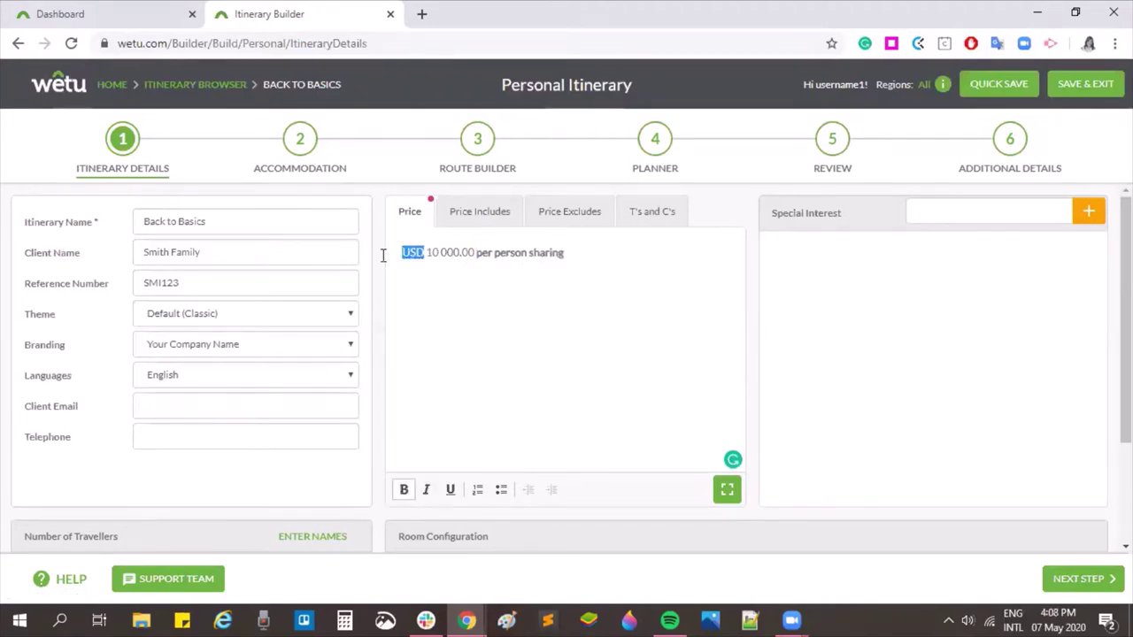
{"action": "left_click_drag", "start_coordinate": [478, 252], "coordinate": [387, 258]}
{"action": "left_click", "coordinate": [451, 489]}
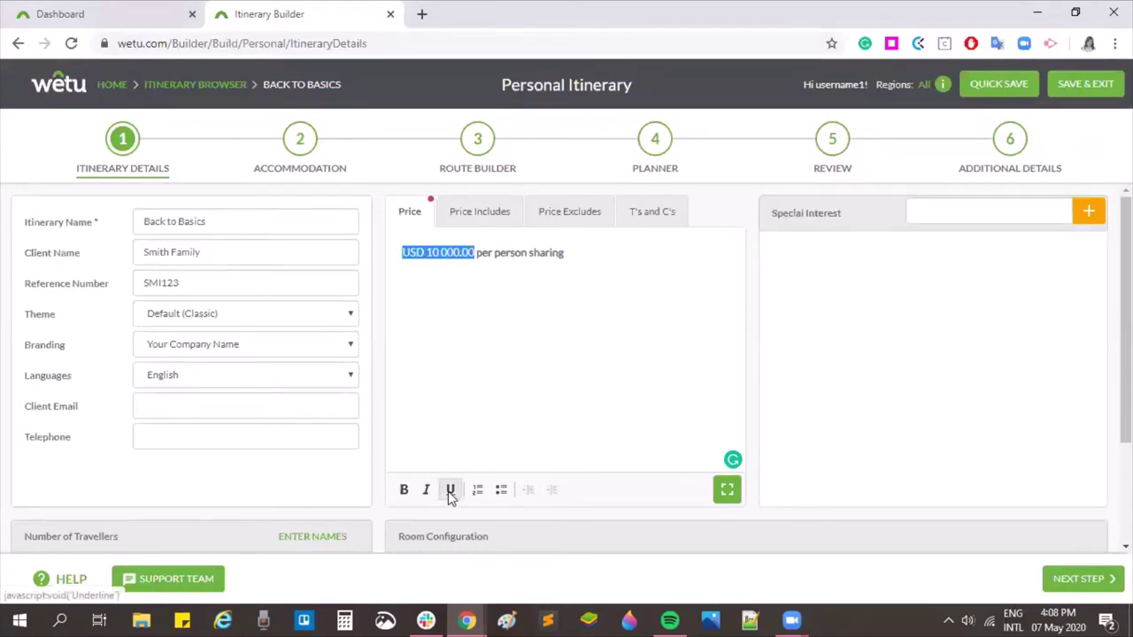
{"action": "left_click", "coordinate": [519, 446]}
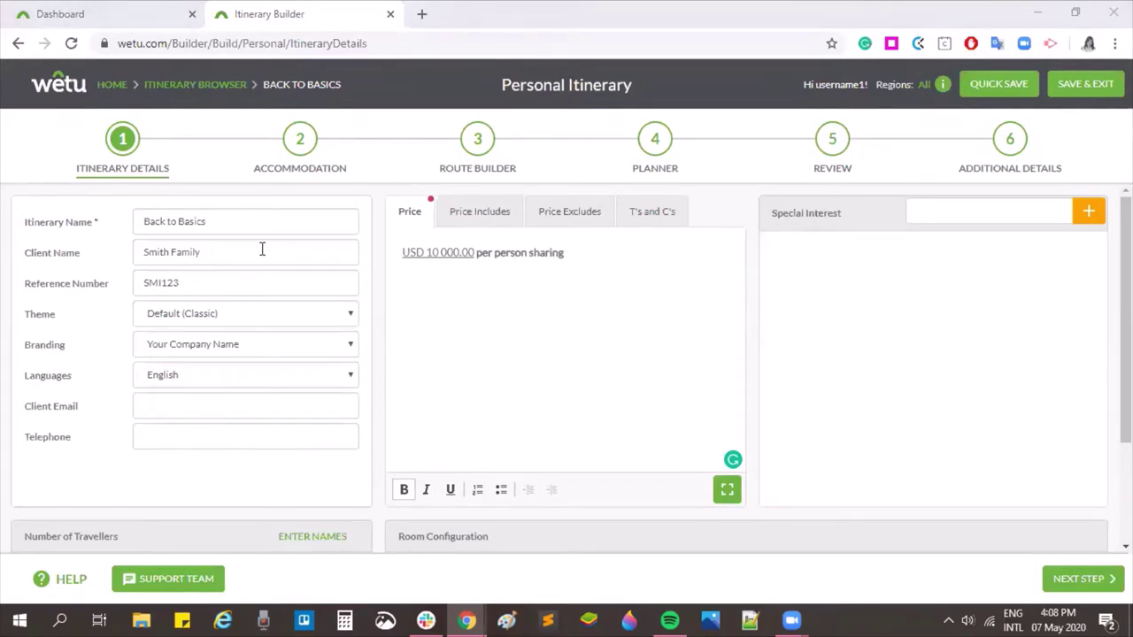
Enter "Accommodation, meals, Transport" as what the price includes and "International flights, meals, gratuities" as what it excludes.
{"action": "left_click", "coordinate": [457, 222]}
{"action": "left_click", "coordinate": [470, 265]}
{"action": "type", "text": "Accommodation, meals, Transport"}
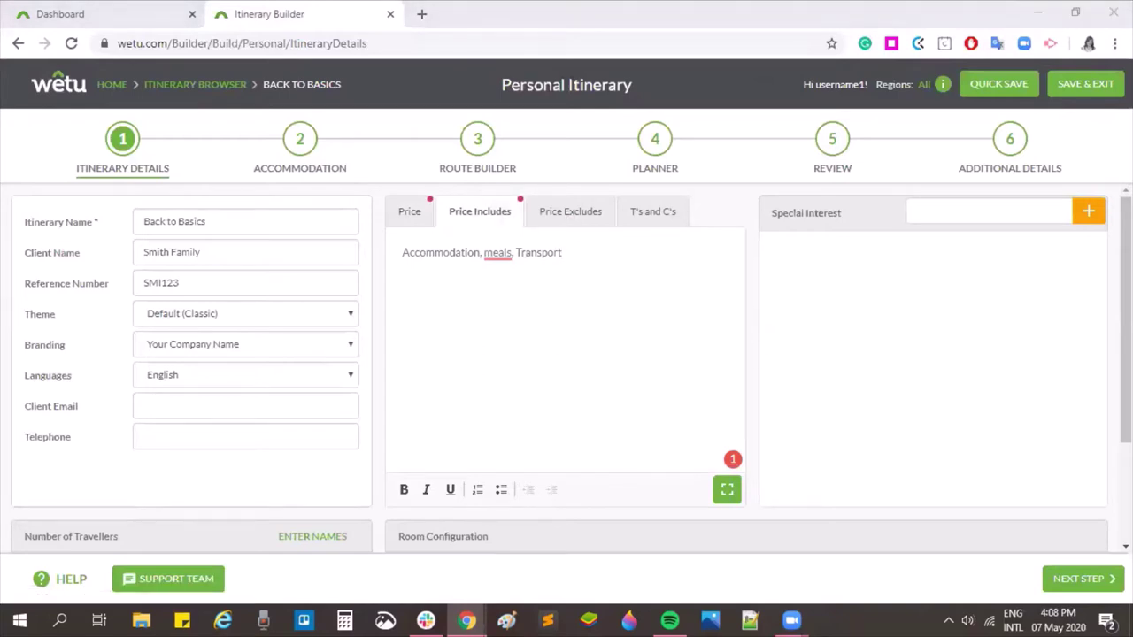
{"action": "left_click", "coordinate": [563, 216]}
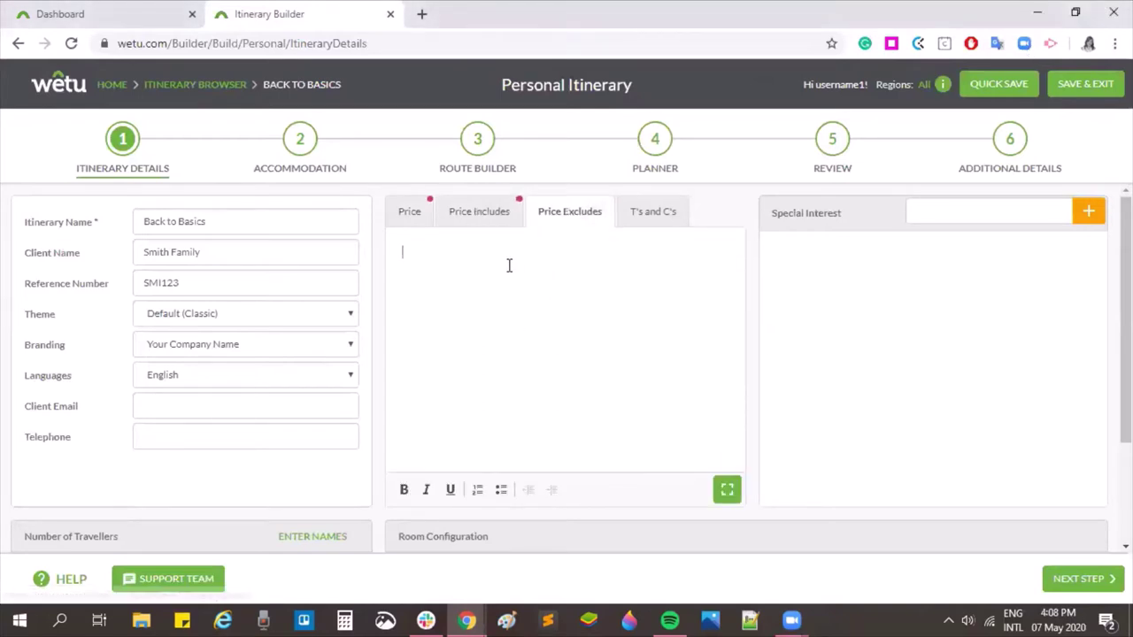
{"action": "type", "text": "International flights, meals, gratuities"}
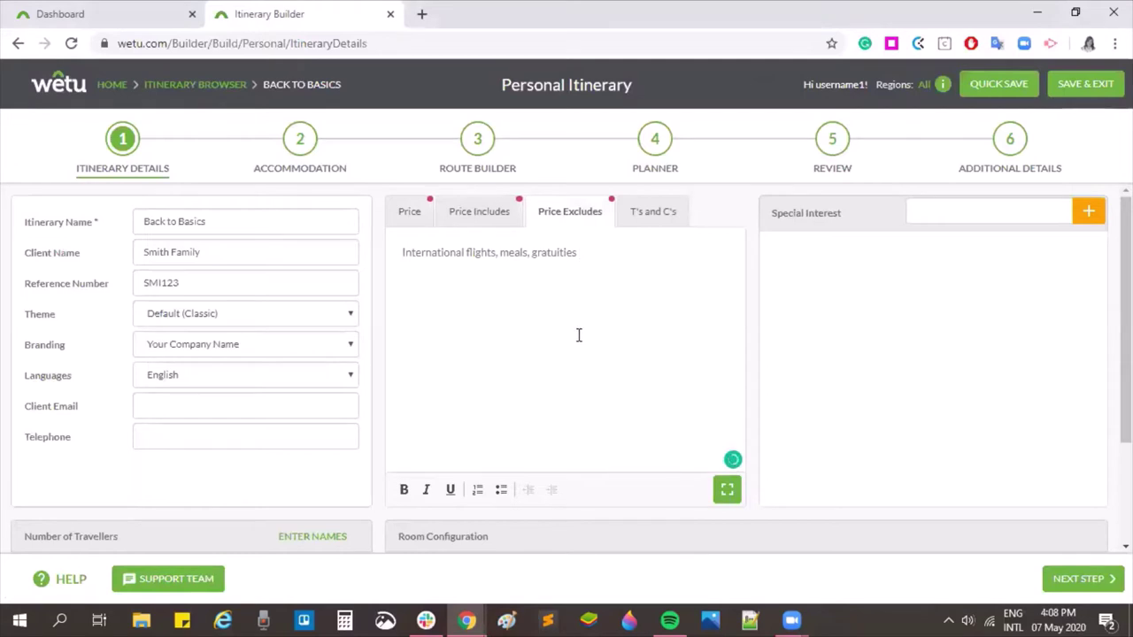
Add "Offer valid for May 2020 only" as the itinerary's terms and conditions.
{"action": "left_click", "coordinate": [644, 222]}
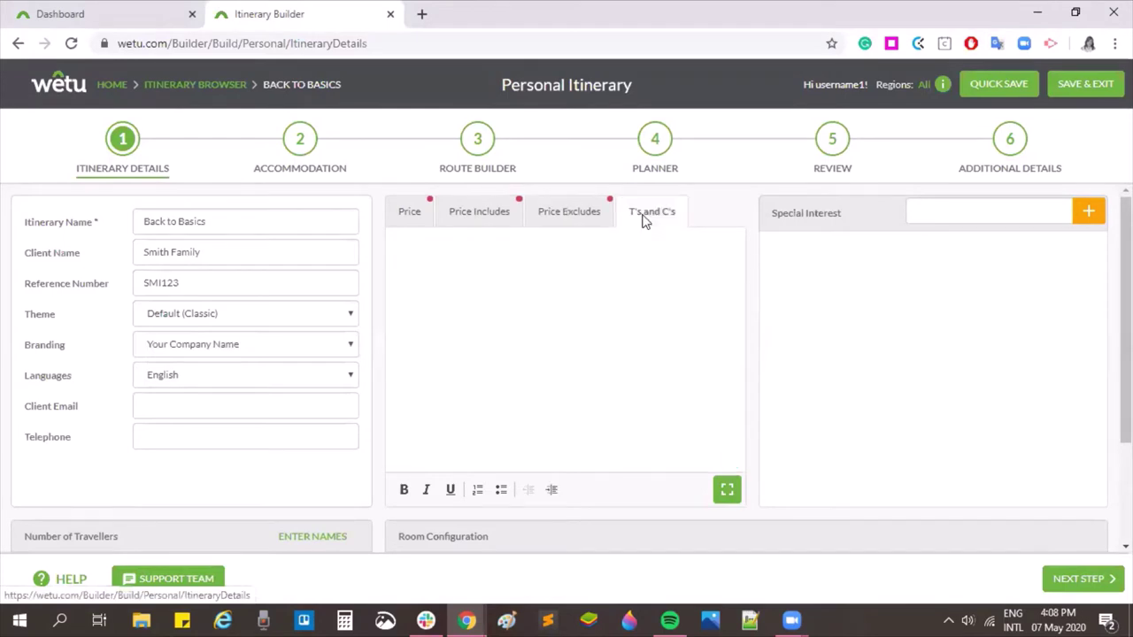
{"action": "left_click", "coordinate": [628, 257]}
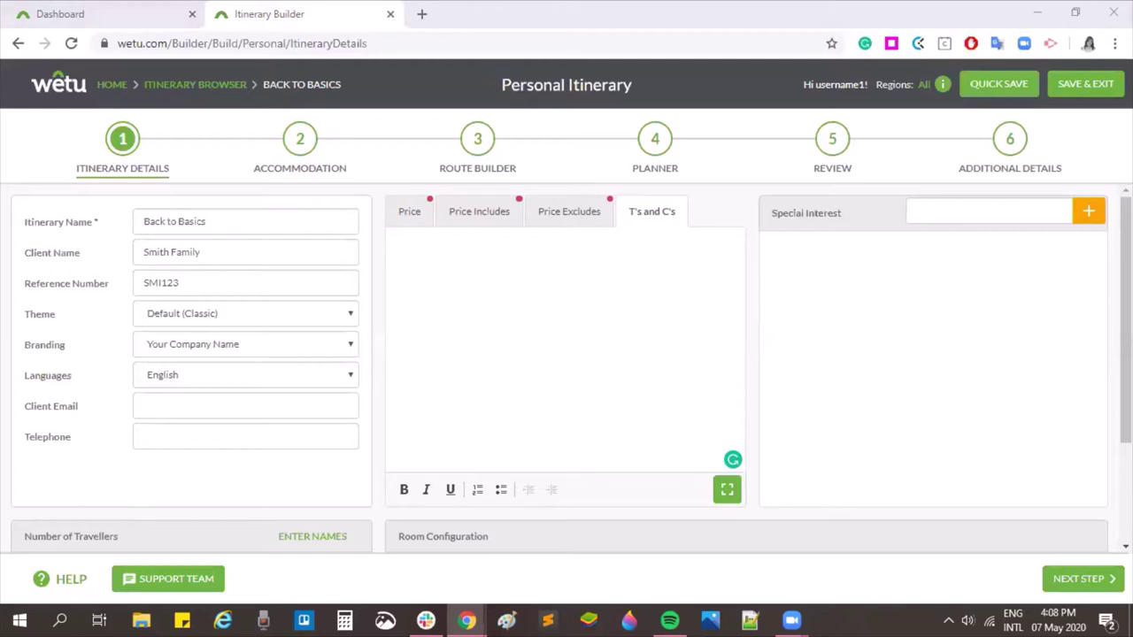
{"action": "left_click", "coordinate": [538, 256]}
{"action": "type", "text": "Offer valid for May 2020 only"}
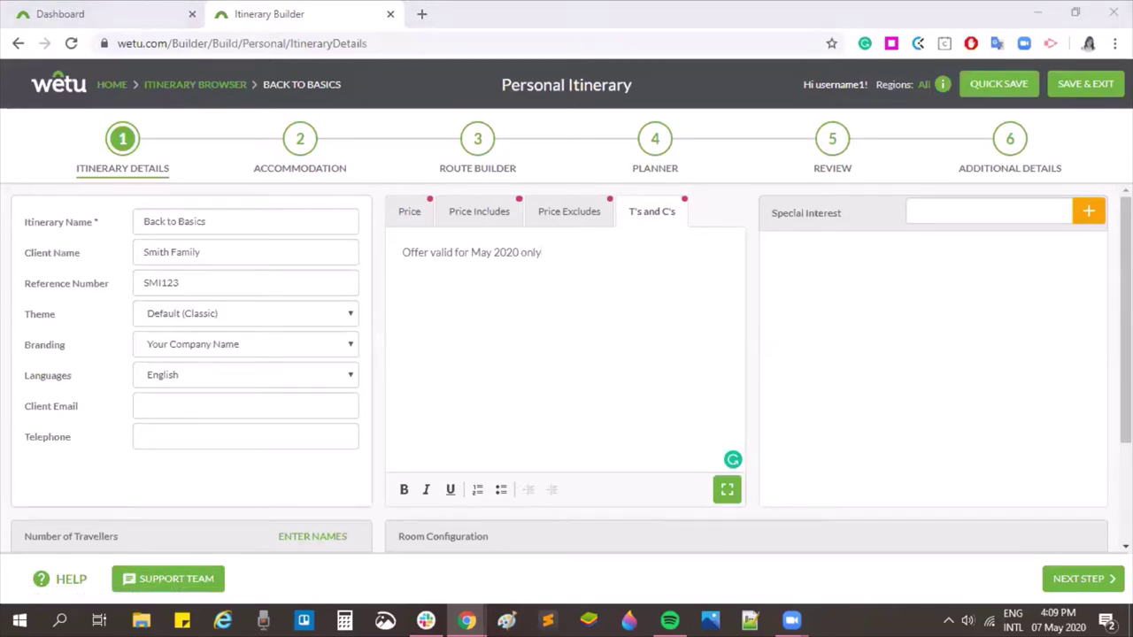
Add the special interests Mokoro, Nature and African Adventure to the itinerary.
{"action": "left_click", "coordinate": [986, 212]}
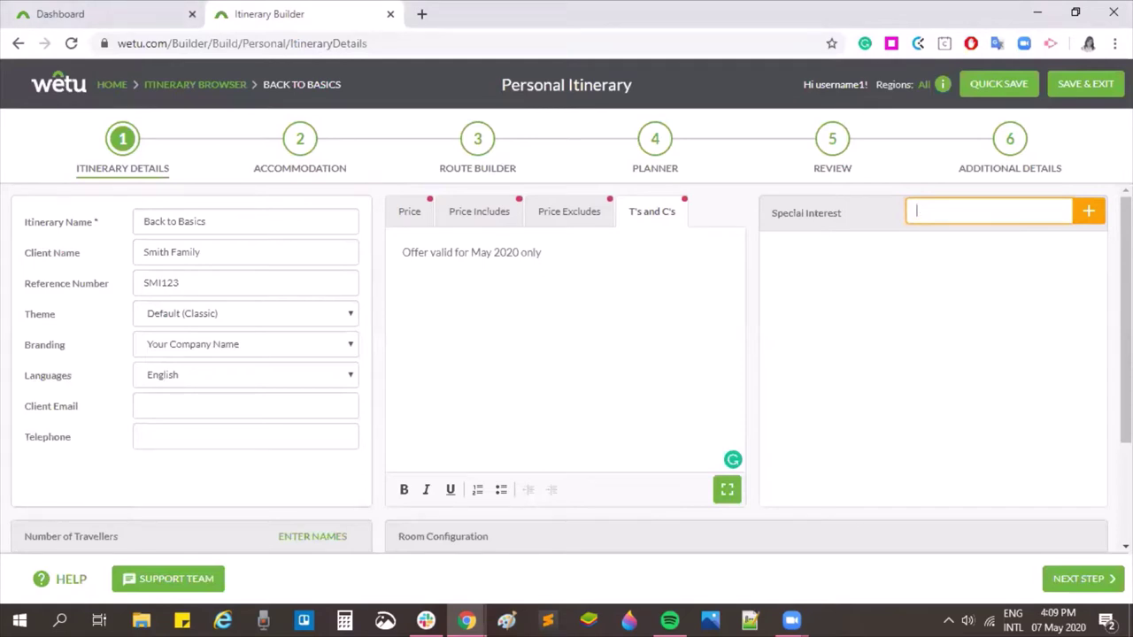
{"action": "type", "text": "Mokoro"}
{"action": "key", "text": "Return"}
{"action": "type", "text": "Nature"}
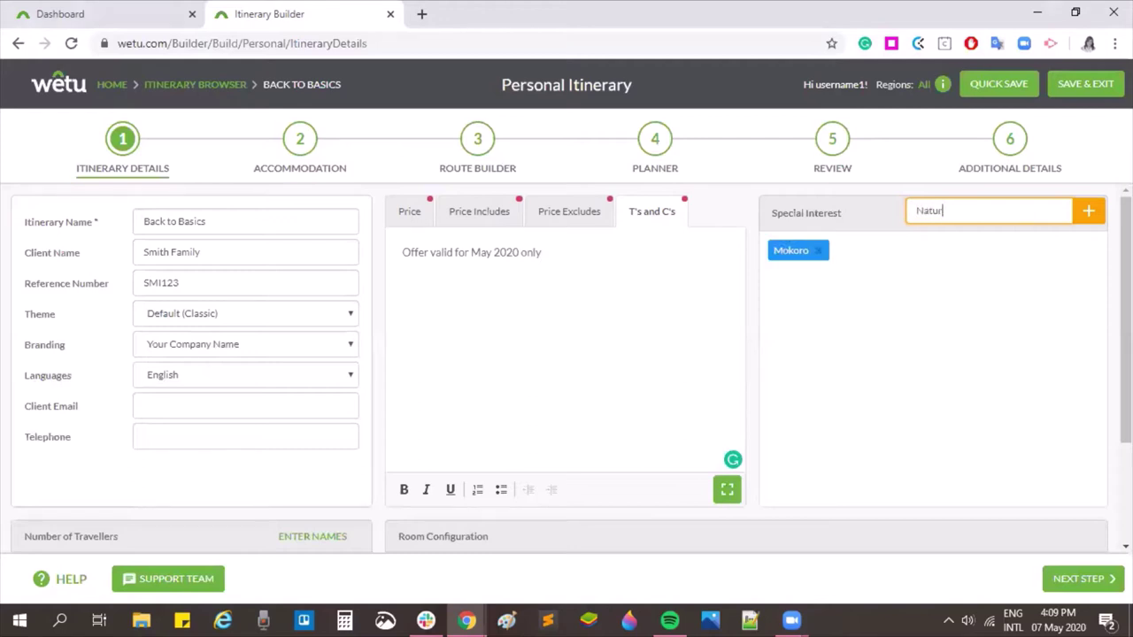
{"action": "key", "text": "Return"}
{"action": "type", "text": "Afri"}
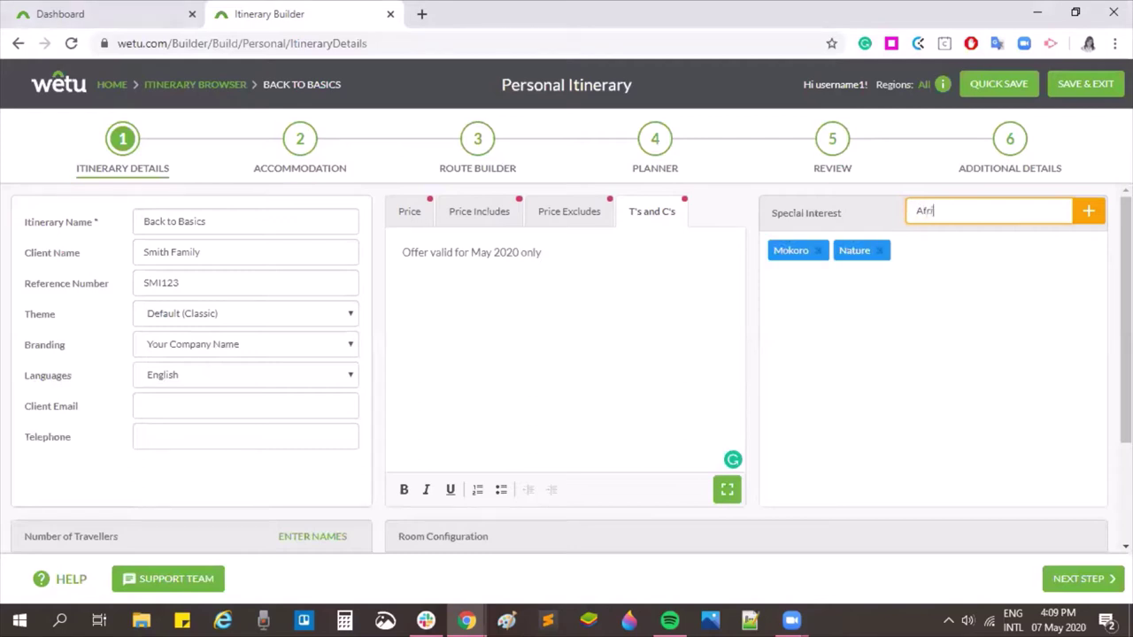
{"action": "type", "text": "can Adventure"}
{"action": "key", "text": "Return"}
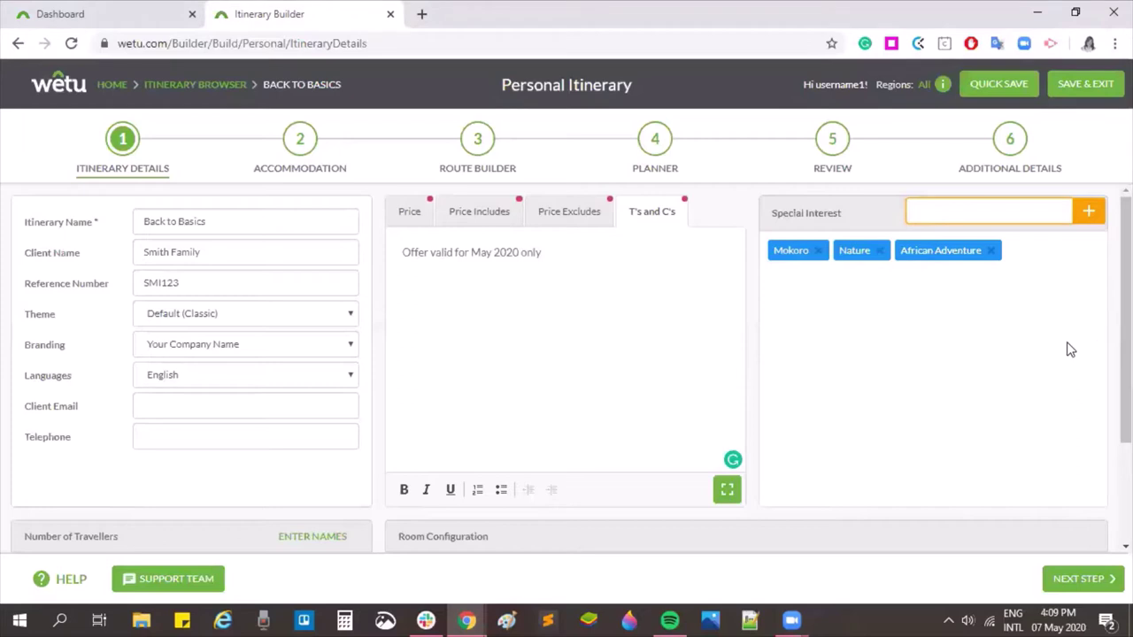
Set the number of travellers to 2 adults and 0 children, leaving the traveller names form without entering names.
{"action": "scroll", "coordinate": [976, 370], "scroll_direction": "down", "scroll_amount": 2}
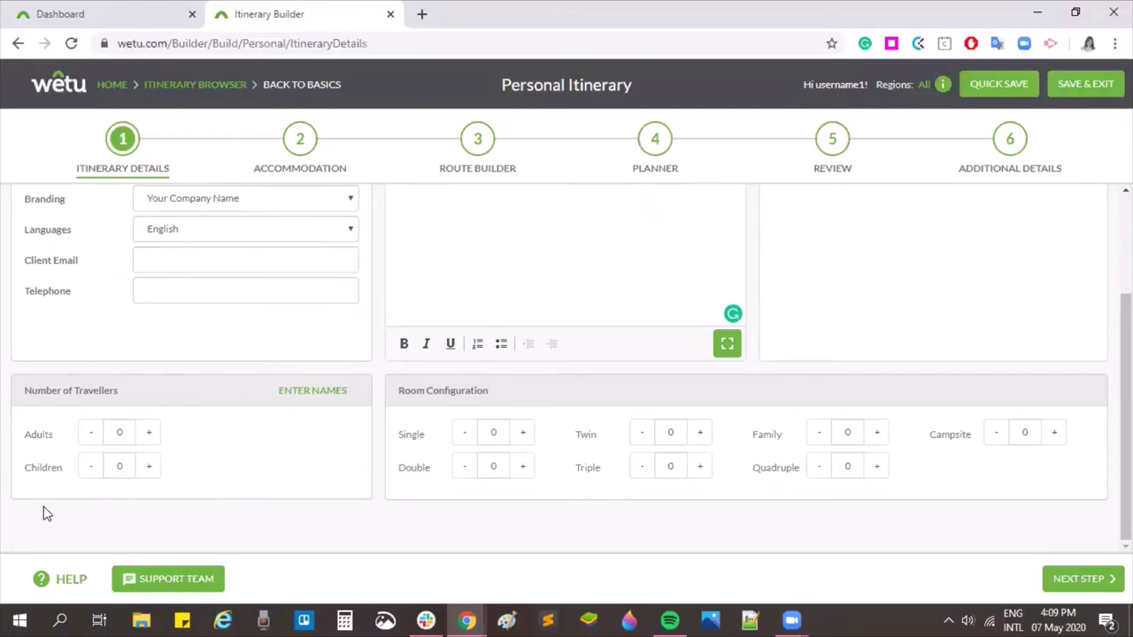
{"action": "left_click", "coordinate": [149, 434]}
{"action": "left_click", "coordinate": [150, 433]}
{"action": "left_click", "coordinate": [149, 466]}
{"action": "left_click", "coordinate": [90, 466]}
{"action": "left_click", "coordinate": [299, 394]}
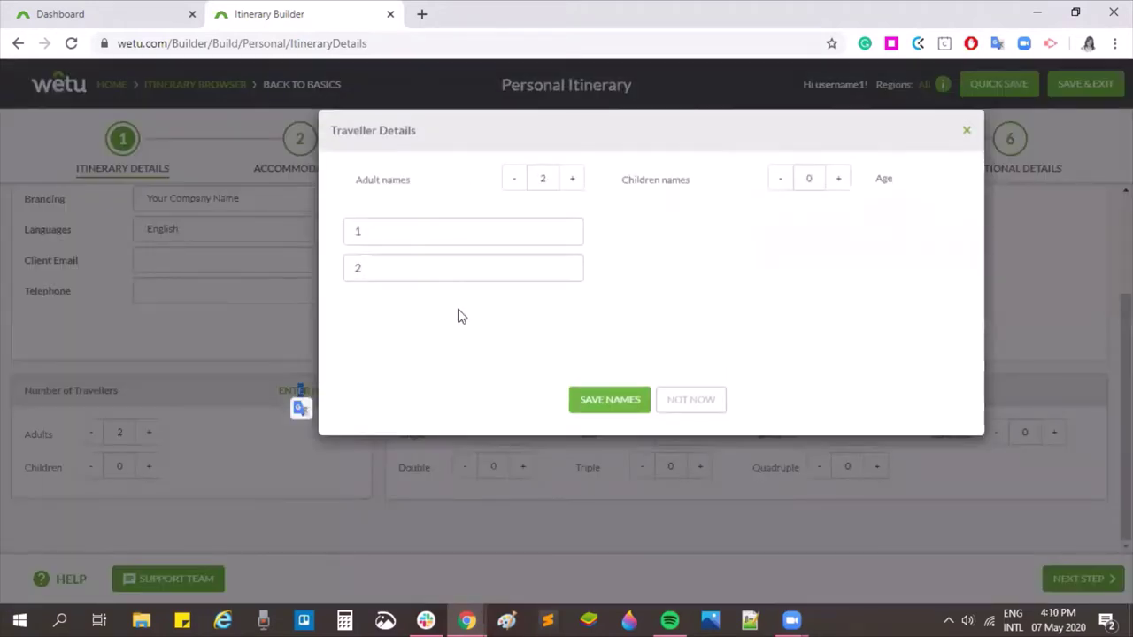
{"action": "left_click", "coordinate": [700, 402]}
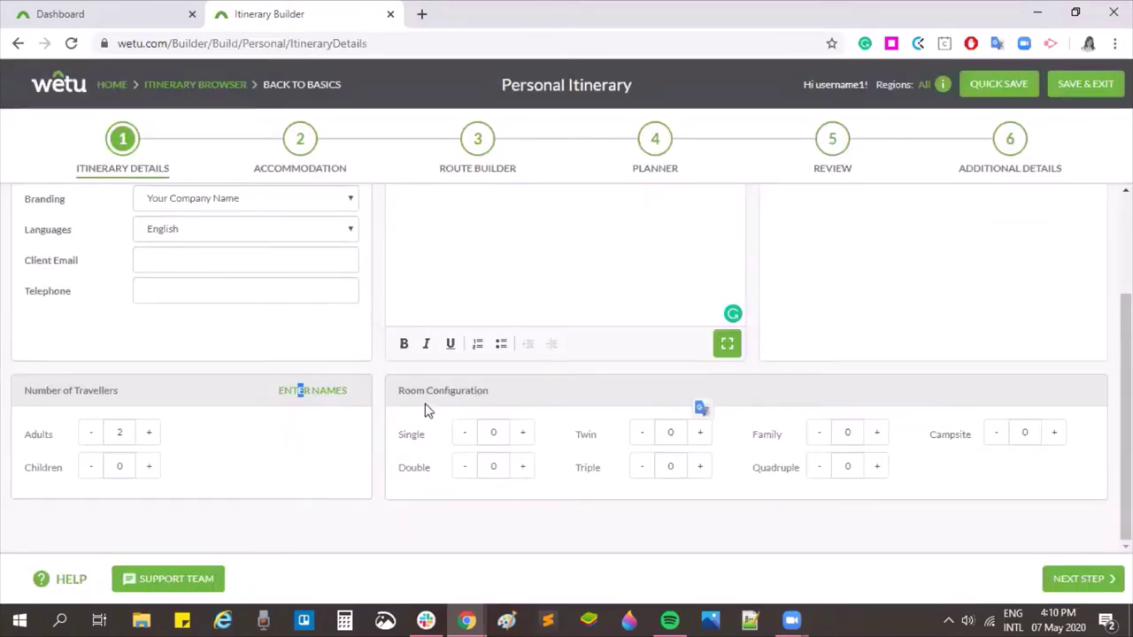
Set the room configuration to 1 double room and proceed to the accommodation stage.
{"action": "left_click", "coordinate": [524, 467]}
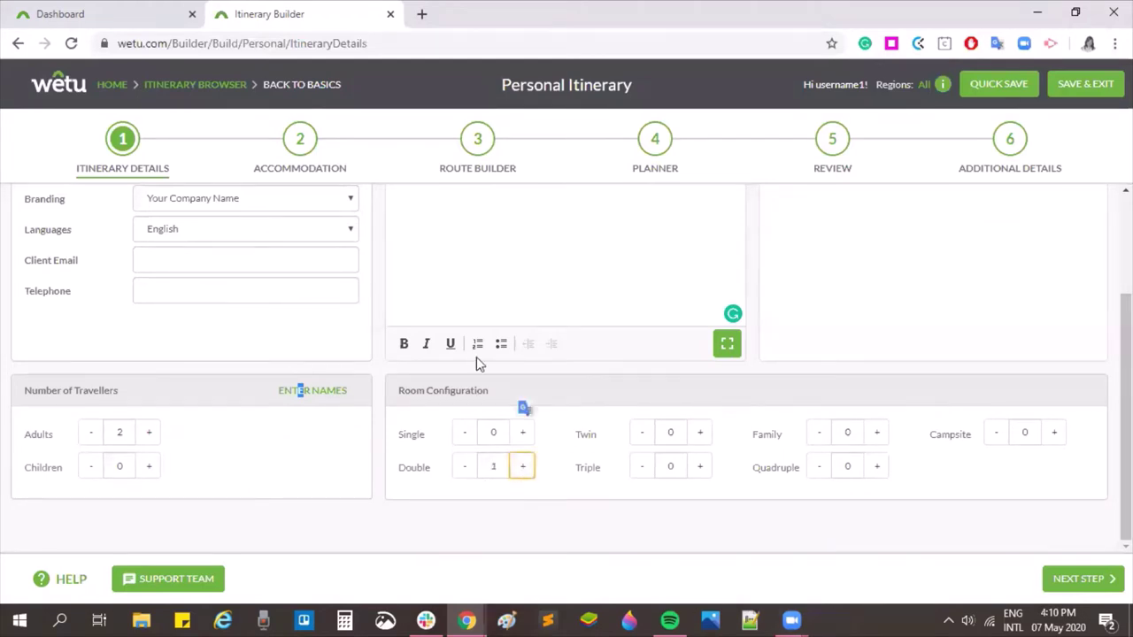
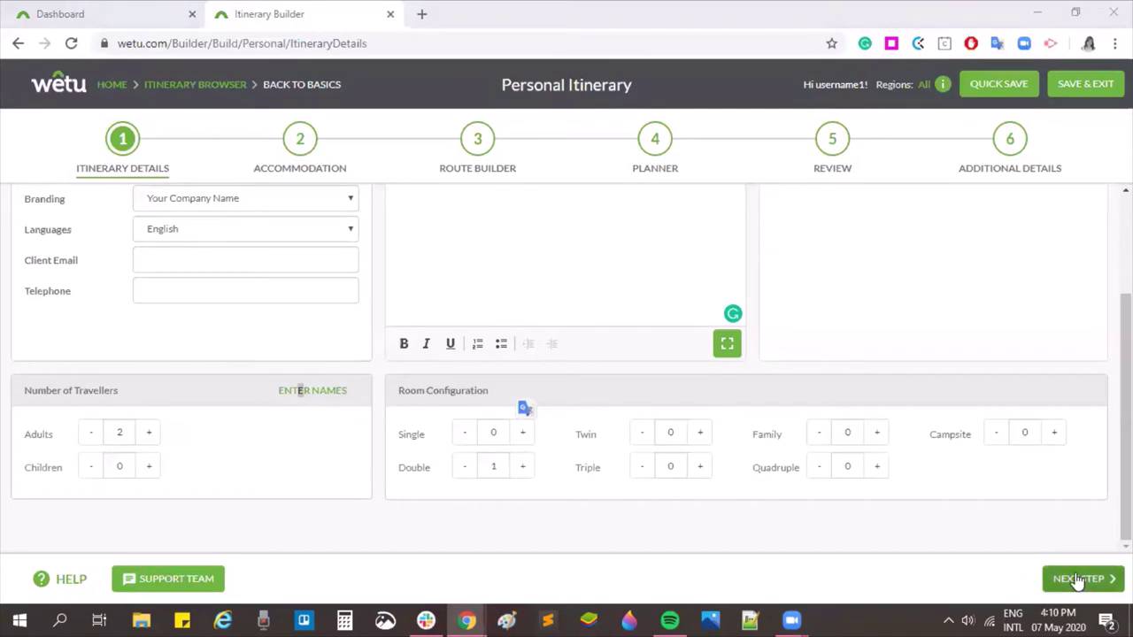
{"action": "left_click", "coordinate": [1078, 579]}
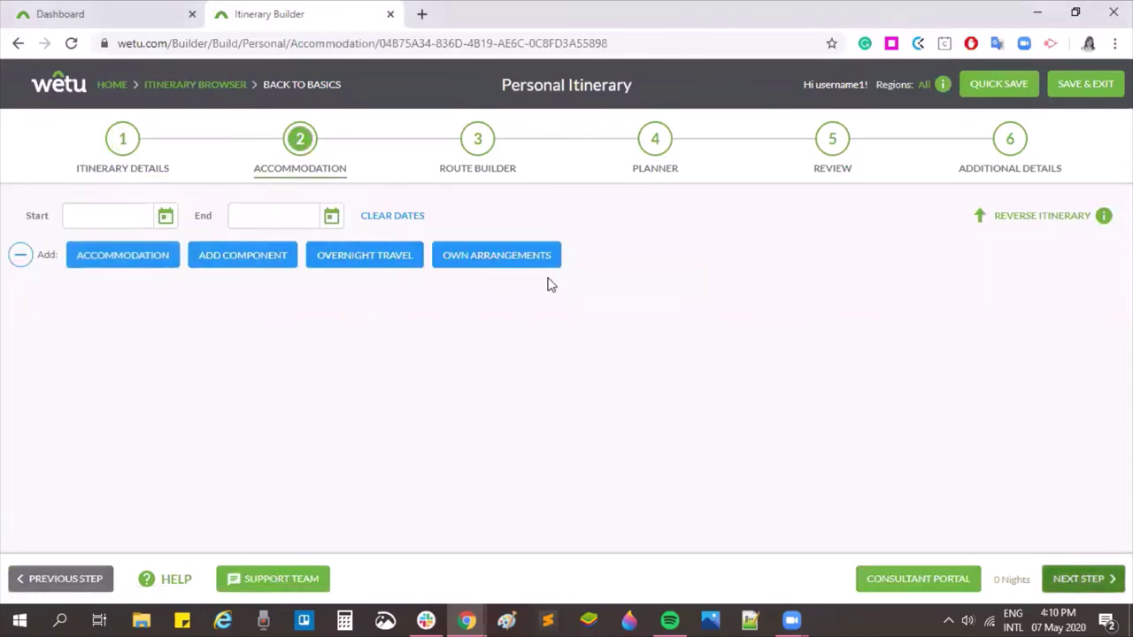
{"action": "left_click", "coordinate": [112, 248]}
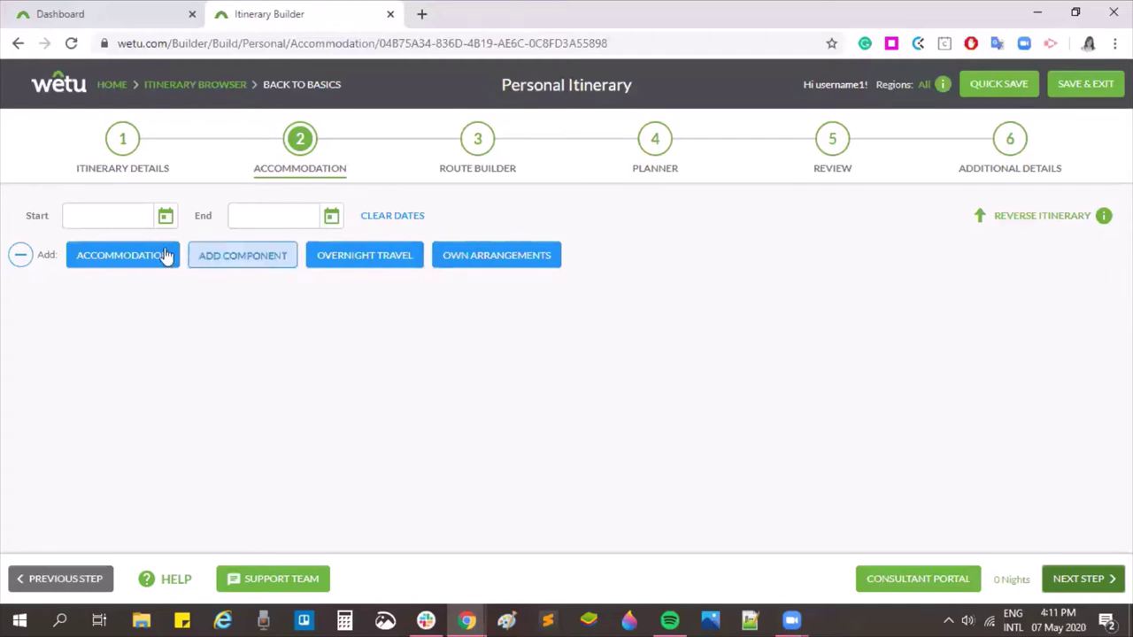
Add an accommodation entry to the itinerary and choose The Residence Johannesburg as the hotel.
{"action": "left_click", "coordinate": [106, 261]}
{"action": "left_click", "coordinate": [139, 299]}
{"action": "type", "text": "the re"}
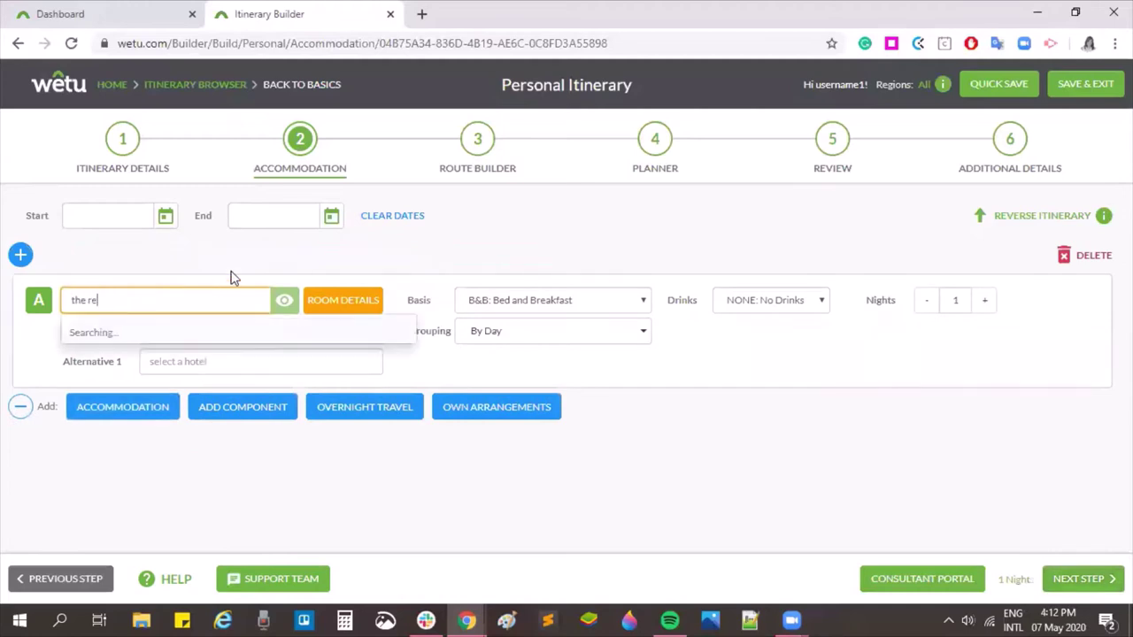
{"action": "type", "text": "sidence"}
{"action": "left_click", "coordinate": [132, 341]}
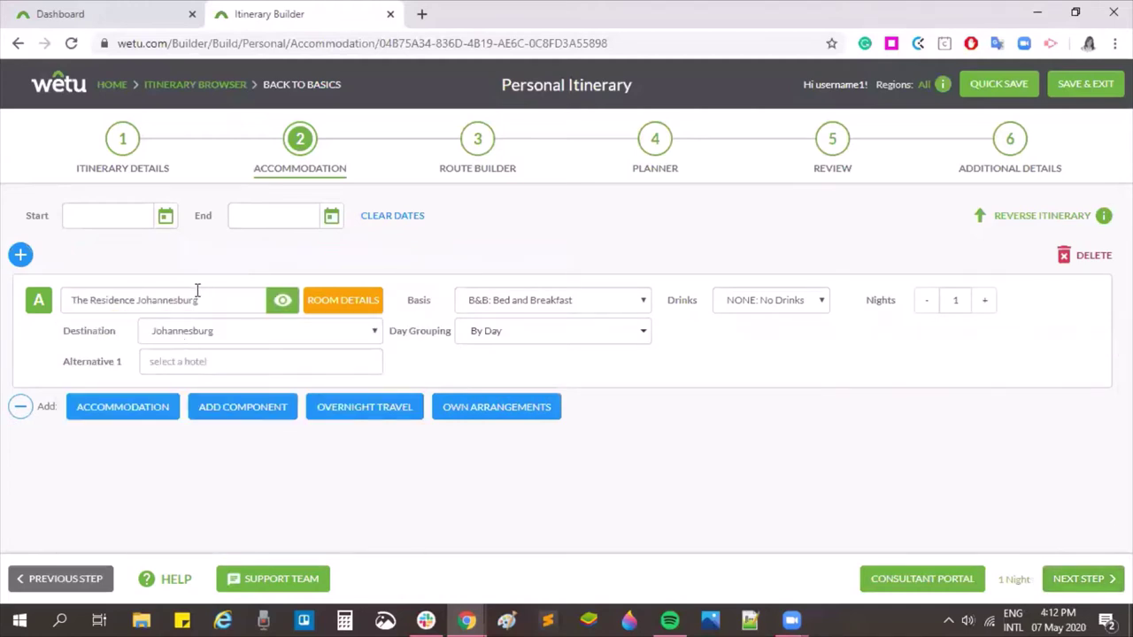
Assign the Luxury Room type to the double room at The Residence Johannesburg and save the room details.
{"action": "left_click", "coordinate": [352, 301]}
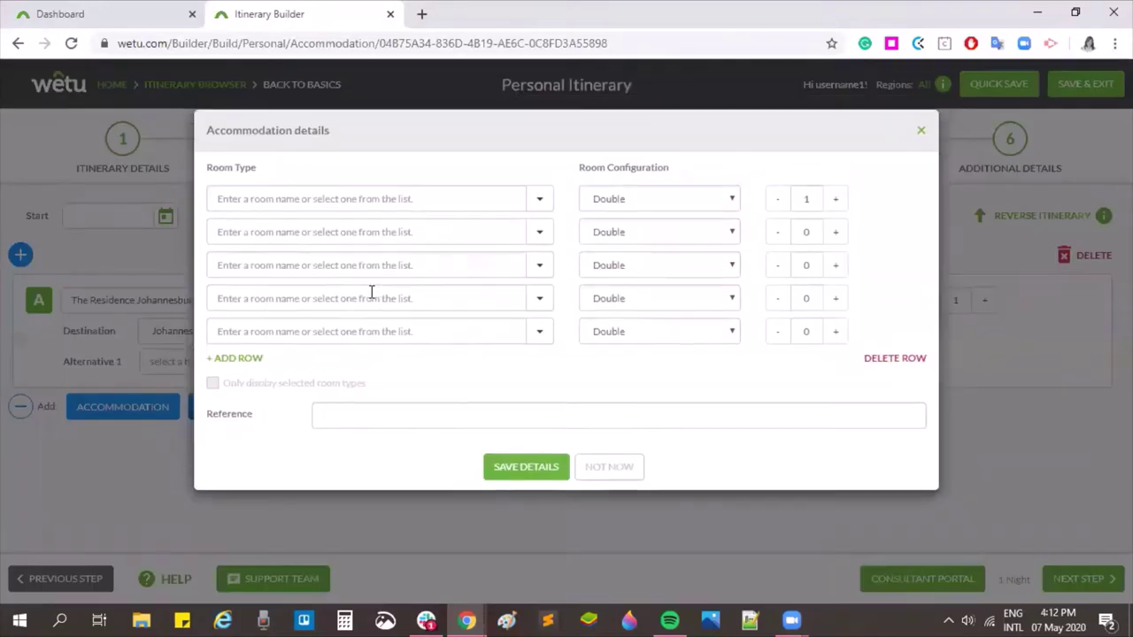
{"action": "left_click", "coordinate": [539, 198]}
{"action": "left_click", "coordinate": [255, 226]}
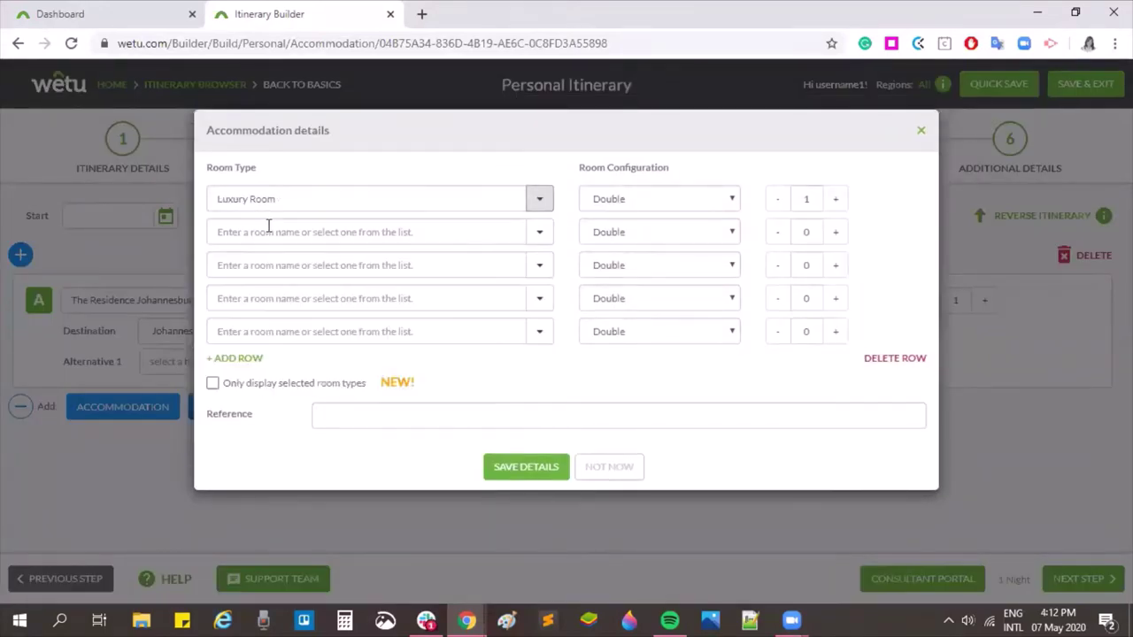
{"action": "left_click", "coordinate": [510, 467]}
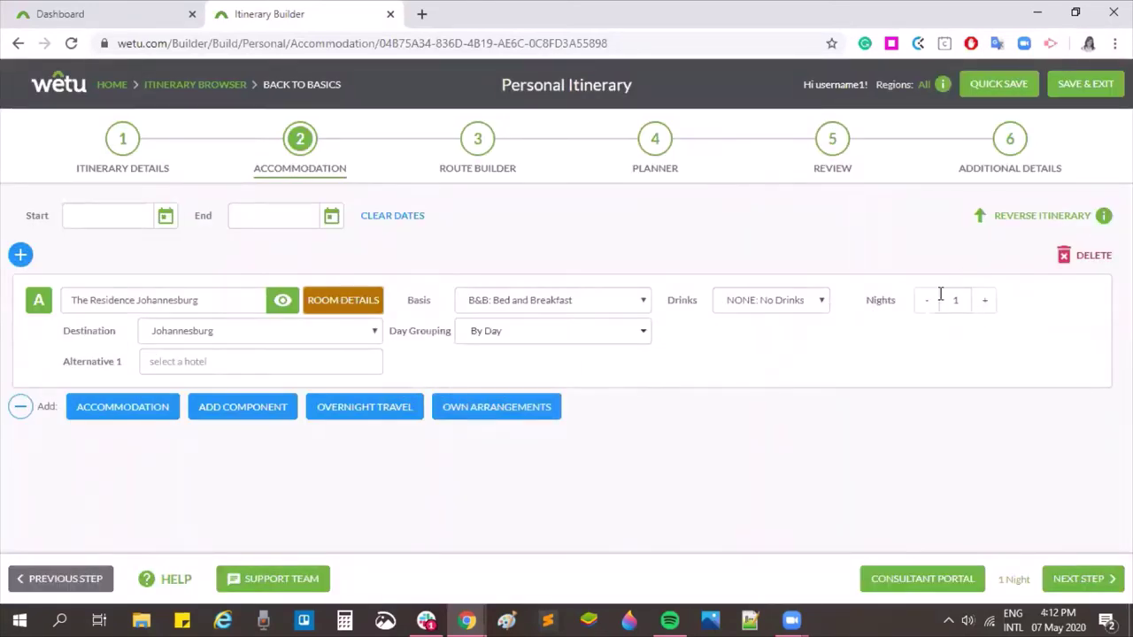
Add a second accommodation entry for The Royal Livingstone Victoria Falls Zambia Hotel by Anantara.
{"action": "left_click", "coordinate": [120, 407]}
{"action": "scroll", "coordinate": [107, 412], "scroll_direction": "down", "scroll_amount": 1}
{"action": "left_click", "coordinate": [95, 407]}
{"action": "type", "text": "The royal livings"}
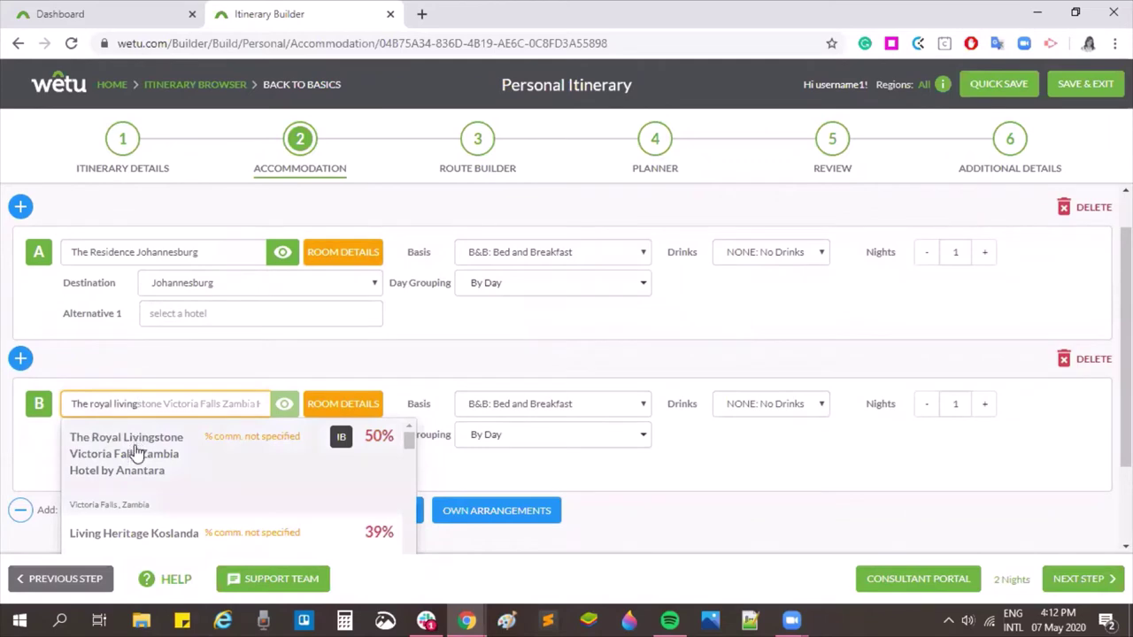
{"action": "left_click", "coordinate": [135, 453]}
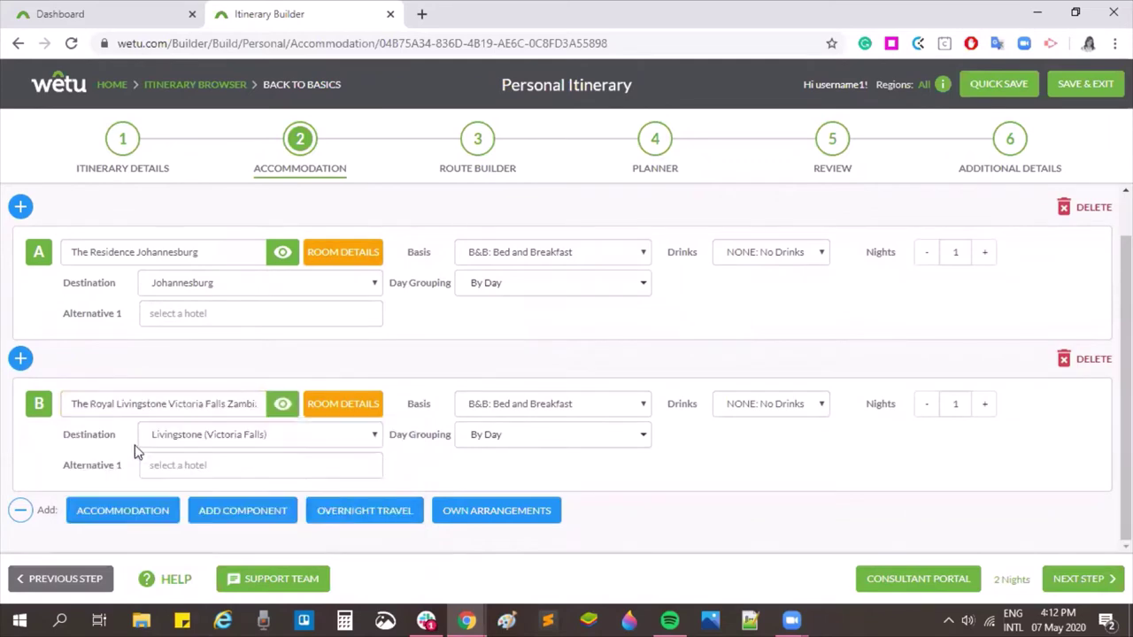
Assign the Deluxe Room type to the double room at The Royal Livingstone and save the room details.
{"action": "left_click", "coordinate": [352, 414]}
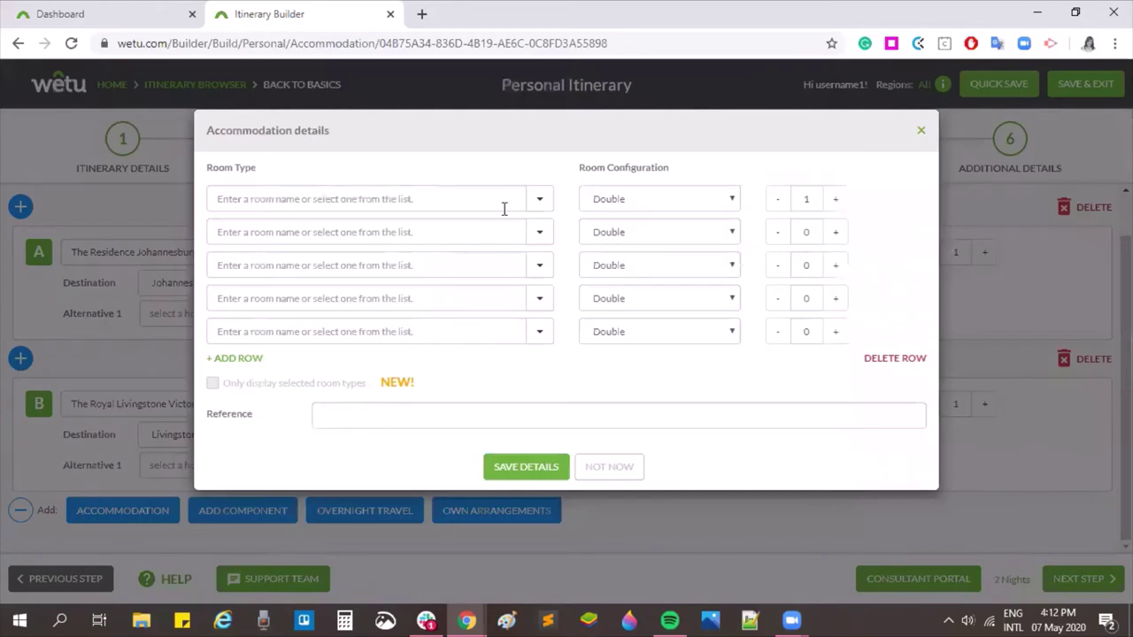
{"action": "left_click", "coordinate": [538, 199]}
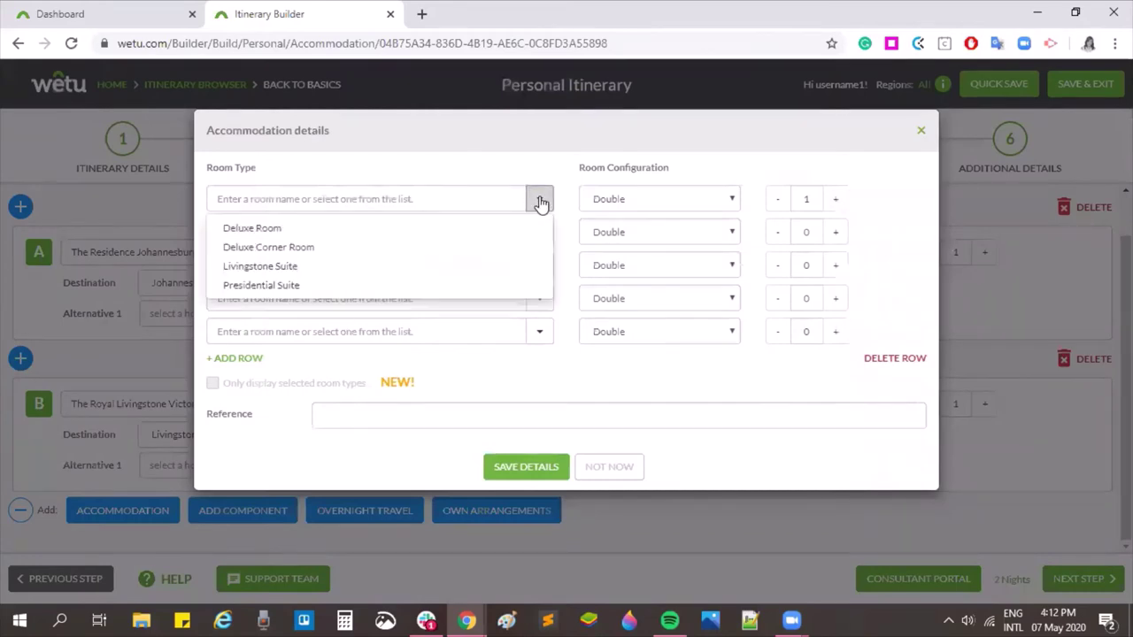
{"action": "left_click", "coordinate": [262, 228]}
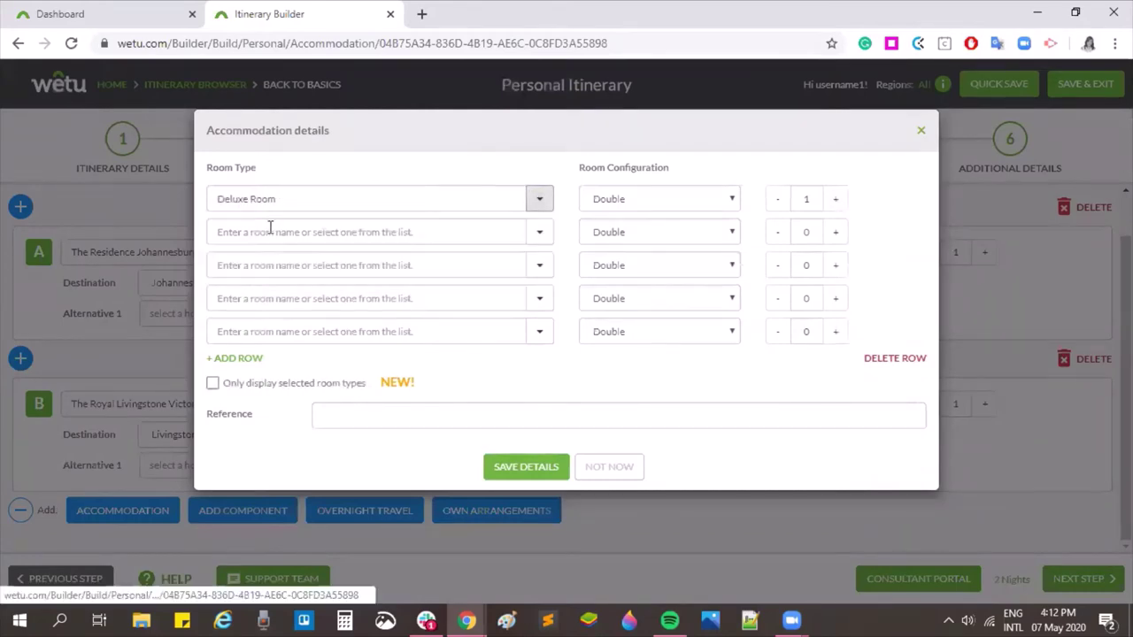
{"action": "left_click", "coordinate": [542, 469]}
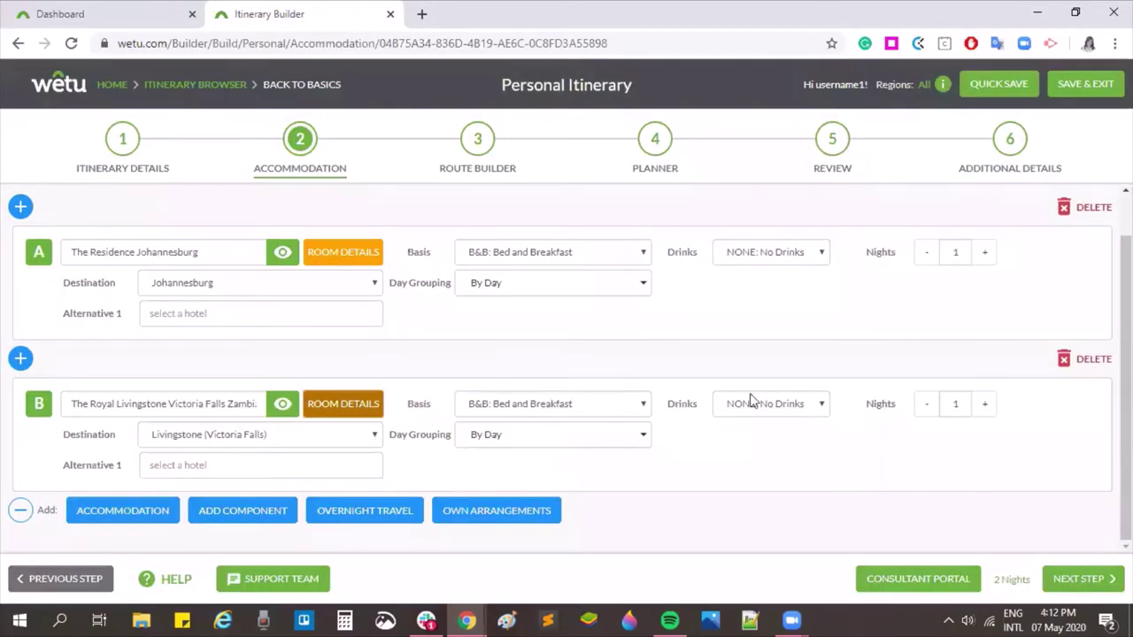
Set The Royal Livingstone stay to 3 nights and keep Livingstone (Victoria Falls) as its destination.
{"action": "left_click", "coordinate": [984, 403]}
{"action": "left_click", "coordinate": [984, 404]}
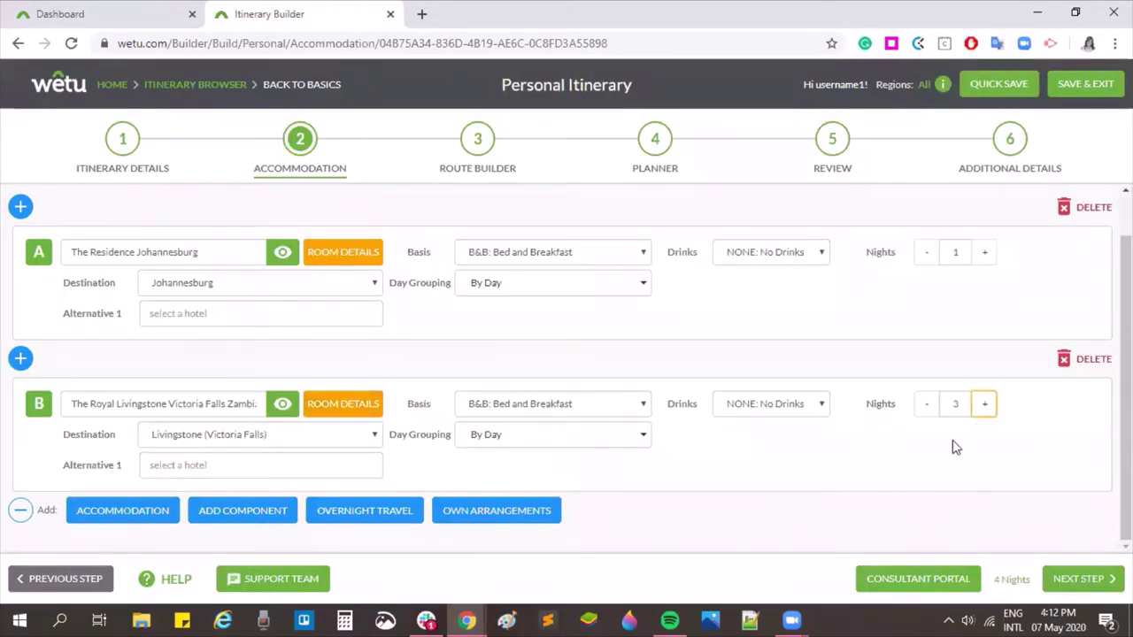
{"action": "right_click", "coordinate": [888, 465]}
{"action": "left_click", "coordinate": [818, 451]}
{"action": "left_click", "coordinate": [261, 435]}
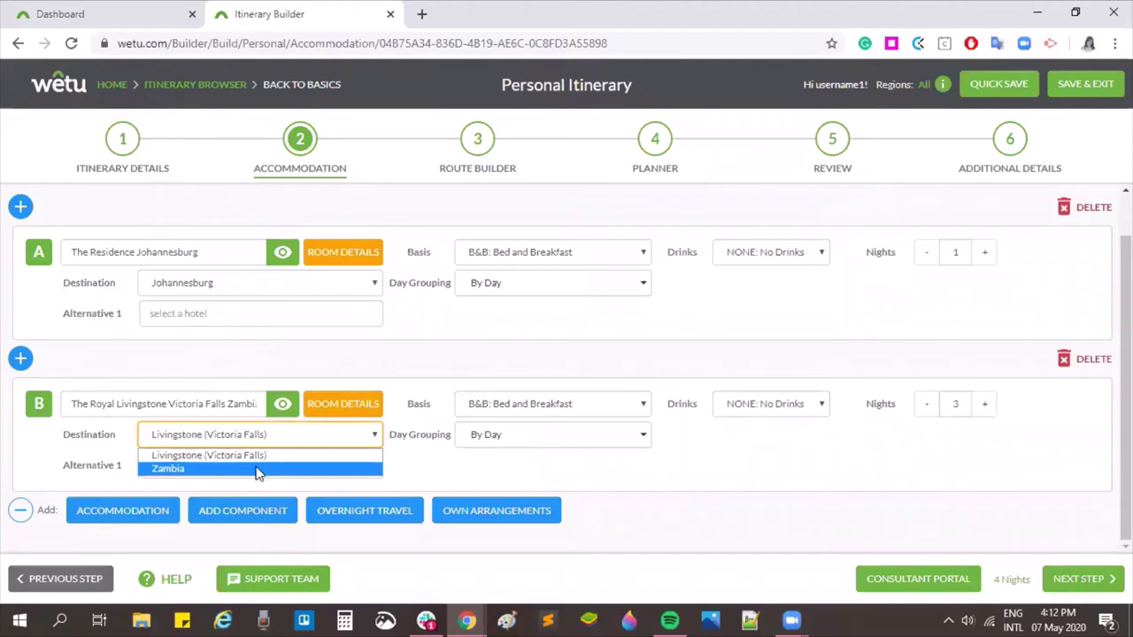
{"action": "left_click", "coordinate": [267, 443]}
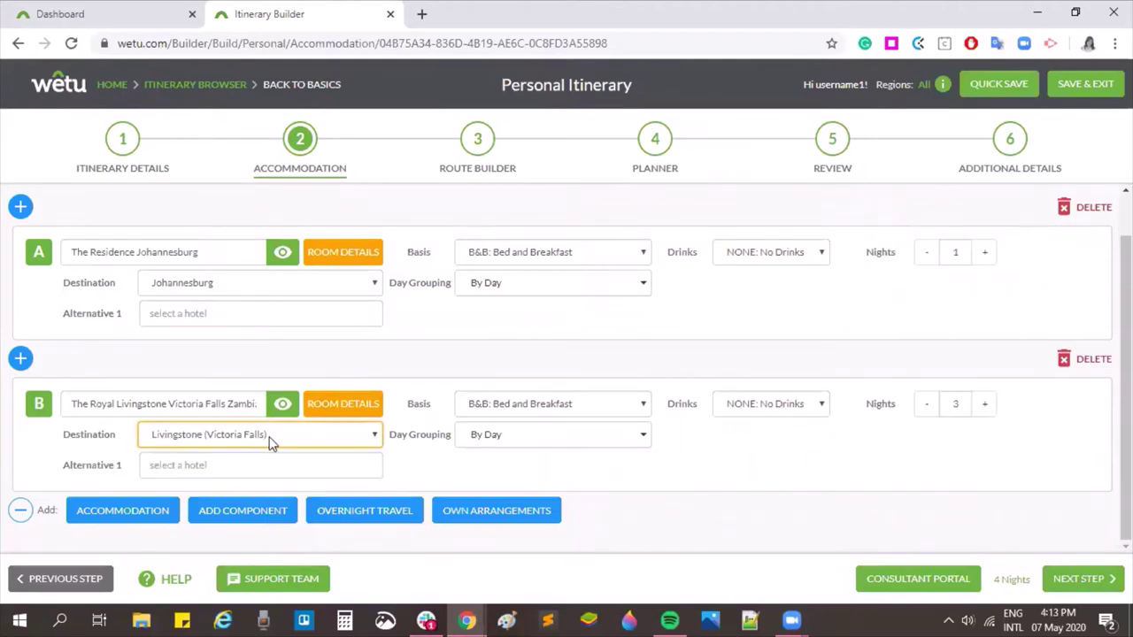
Add a third accommodation entry and choose Chobe Game Lodge as the hotel.
{"action": "left_click", "coordinate": [98, 515]}
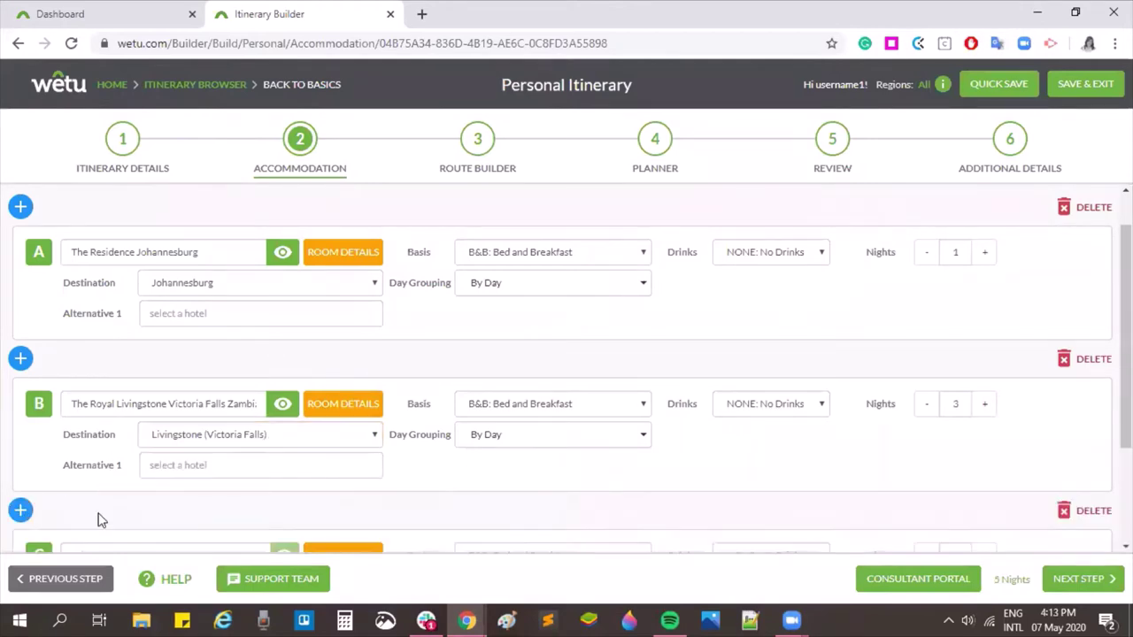
{"action": "scroll", "coordinate": [127, 469], "scroll_direction": "down", "scroll_amount": 2}
{"action": "left_click", "coordinate": [118, 401]}
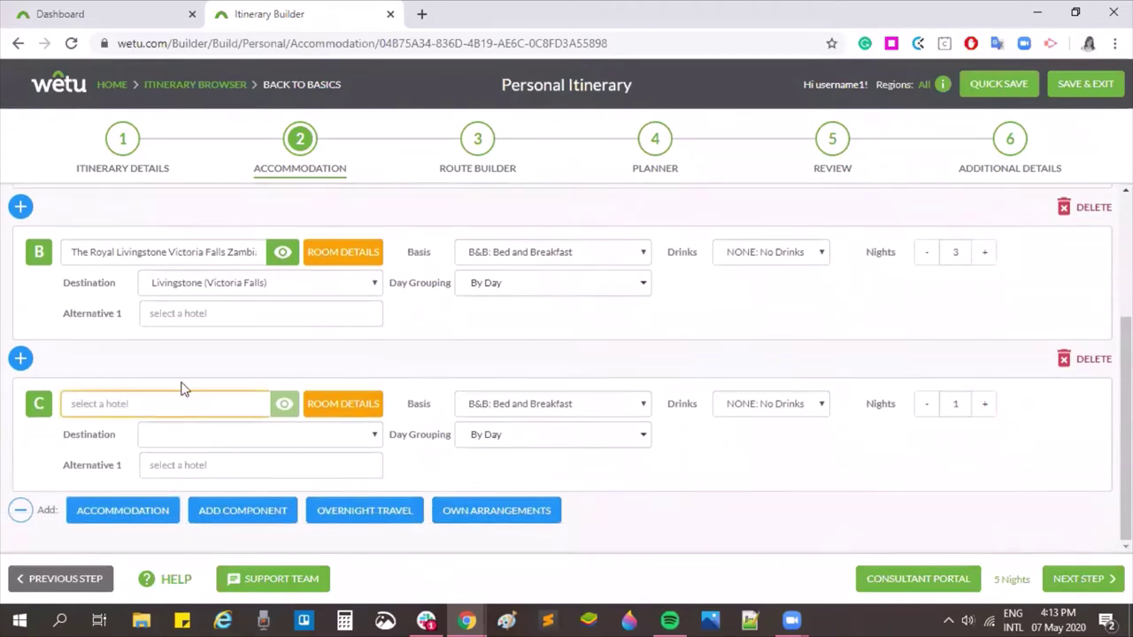
{"action": "type", "text": "chobe game"}
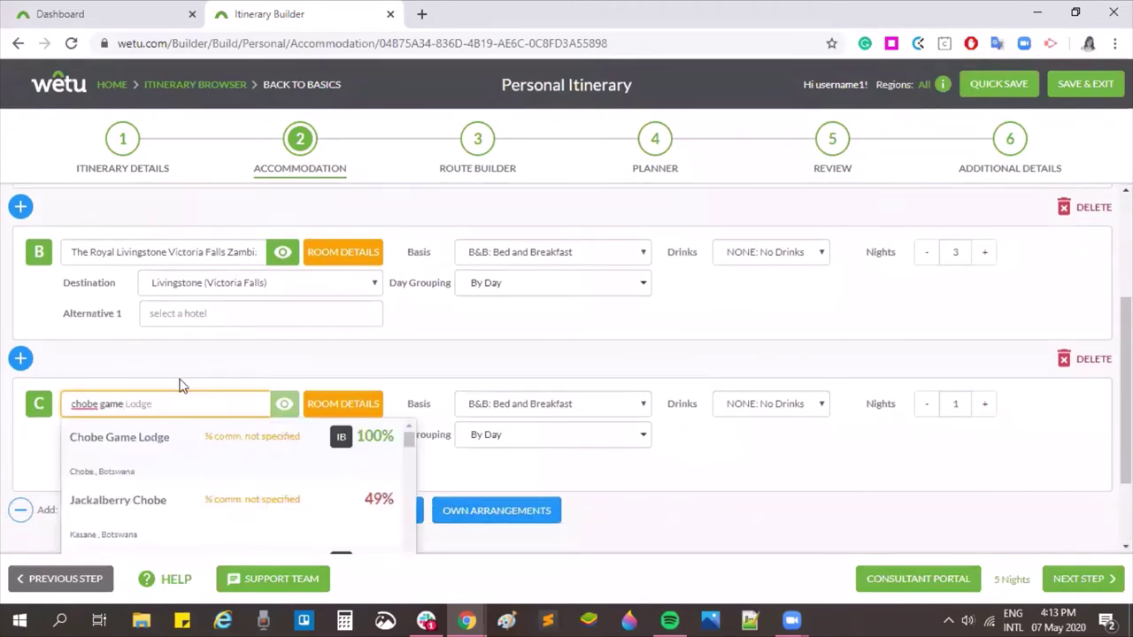
{"action": "left_click", "coordinate": [184, 449]}
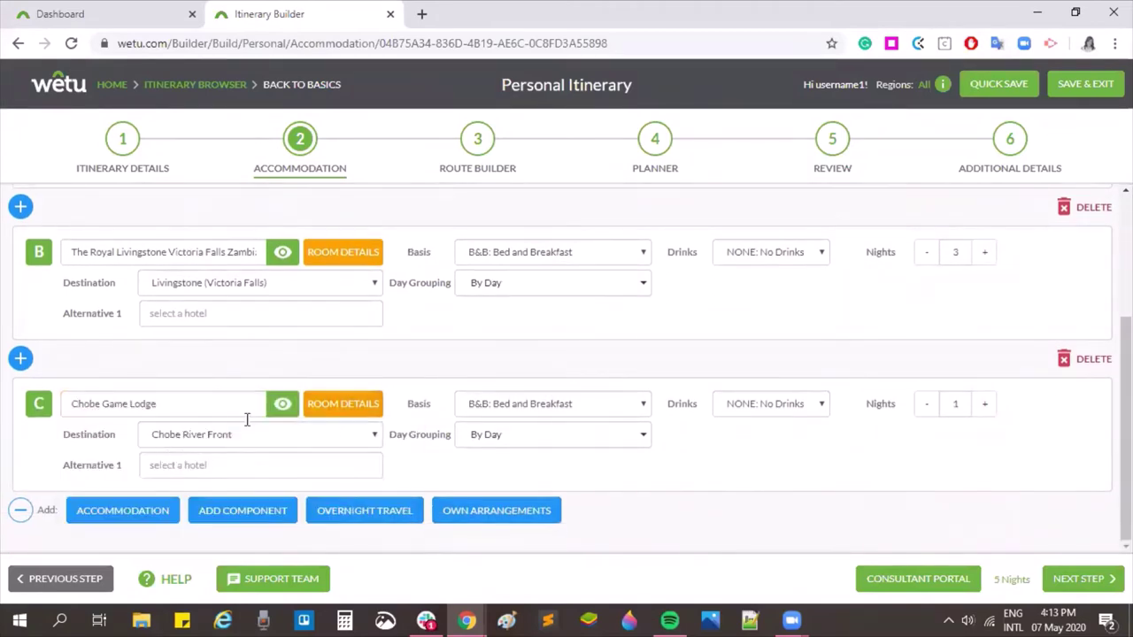
Set the Chobe Game Lodge stay to 3 nights and its day grouping to By Destination.
{"action": "left_click", "coordinate": [985, 405]}
{"action": "left_click", "coordinate": [985, 405]}
{"action": "left_click", "coordinate": [555, 437]}
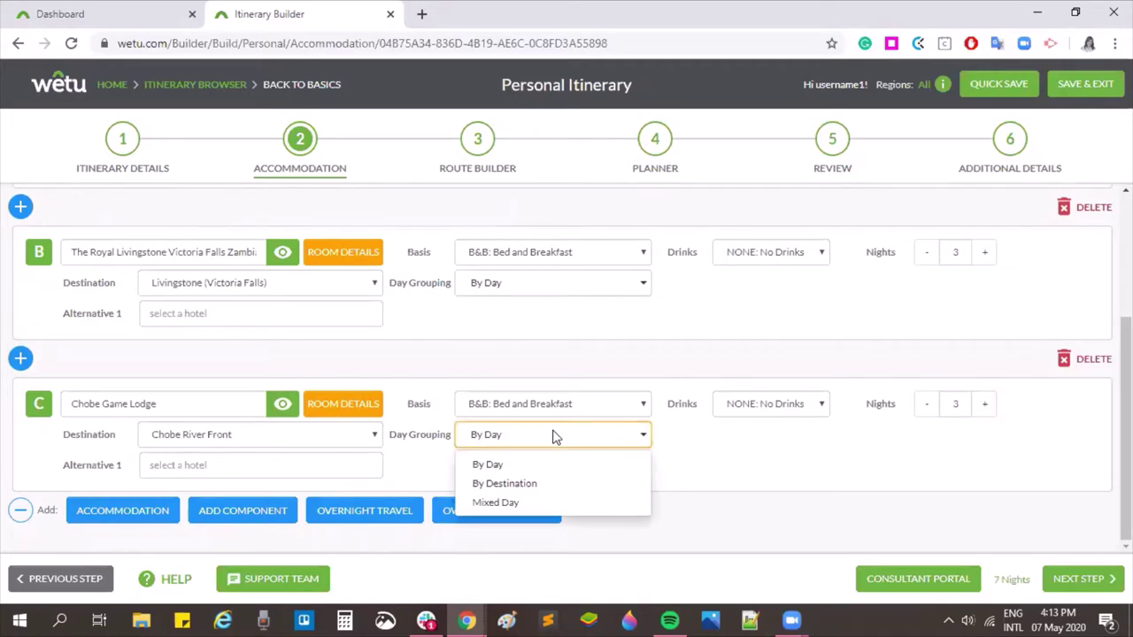
{"action": "left_click", "coordinate": [511, 486]}
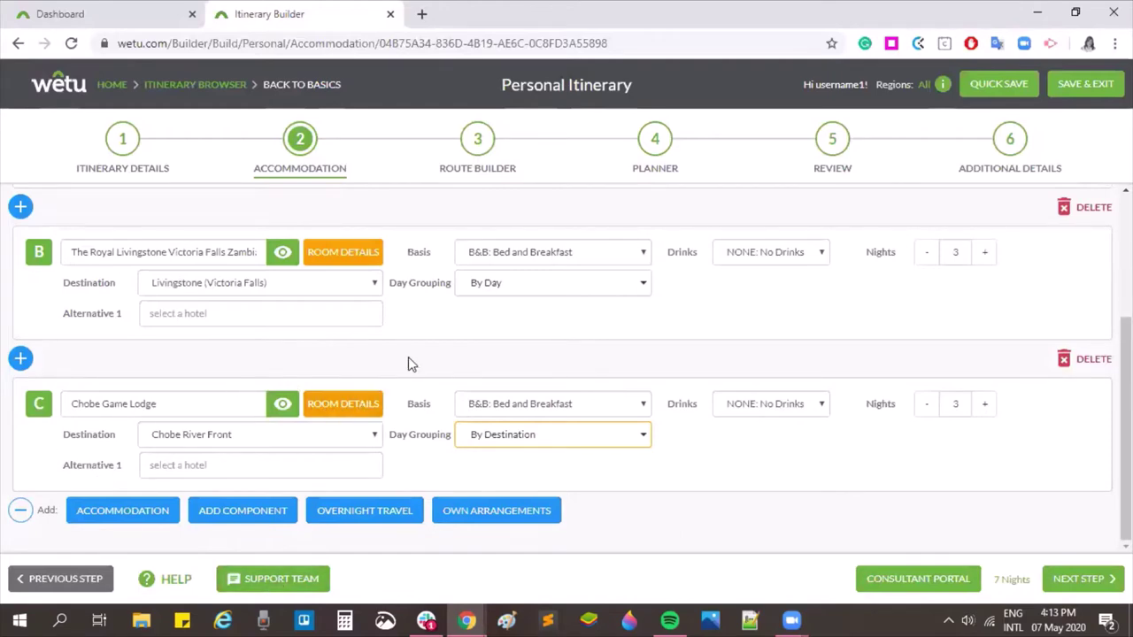
Set the itinerary's start date to 01/11/2020 and its end date to 08/11/2020.
{"action": "scroll", "coordinate": [412, 363], "scroll_direction": "up", "scroll_amount": 3}
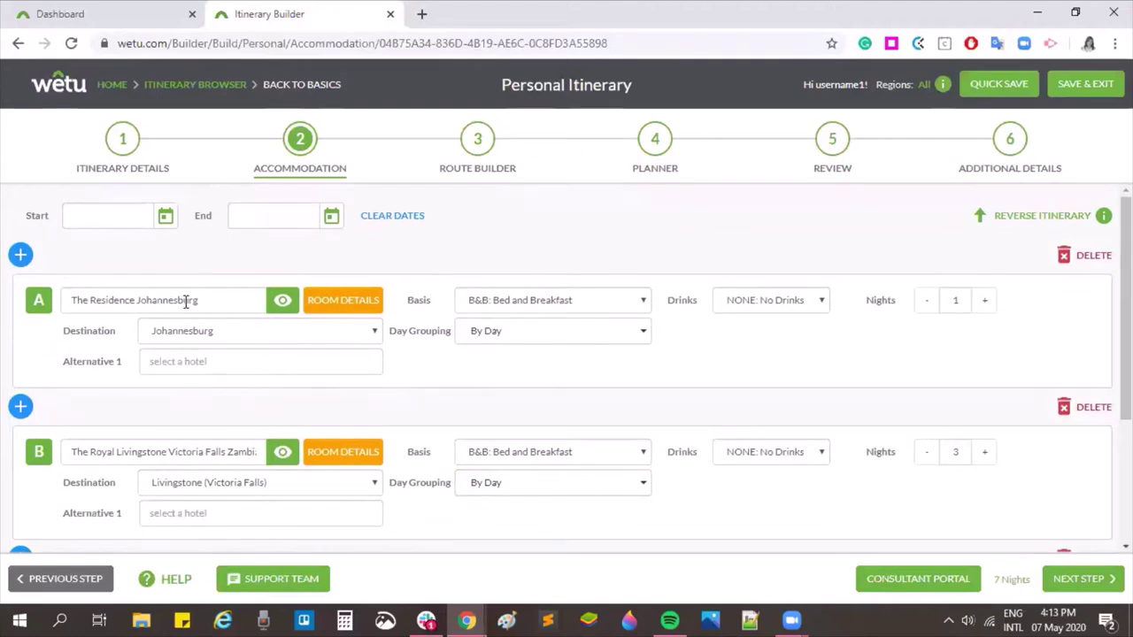
{"action": "left_click", "coordinate": [101, 213]}
{"action": "left_click", "coordinate": [283, 251]}
{"action": "left_click", "coordinate": [283, 250]}
{"action": "left_click", "coordinate": [283, 250]}
{"action": "left_click", "coordinate": [283, 251]}
{"action": "left_click", "coordinate": [284, 250]}
{"action": "left_click", "coordinate": [284, 250]}
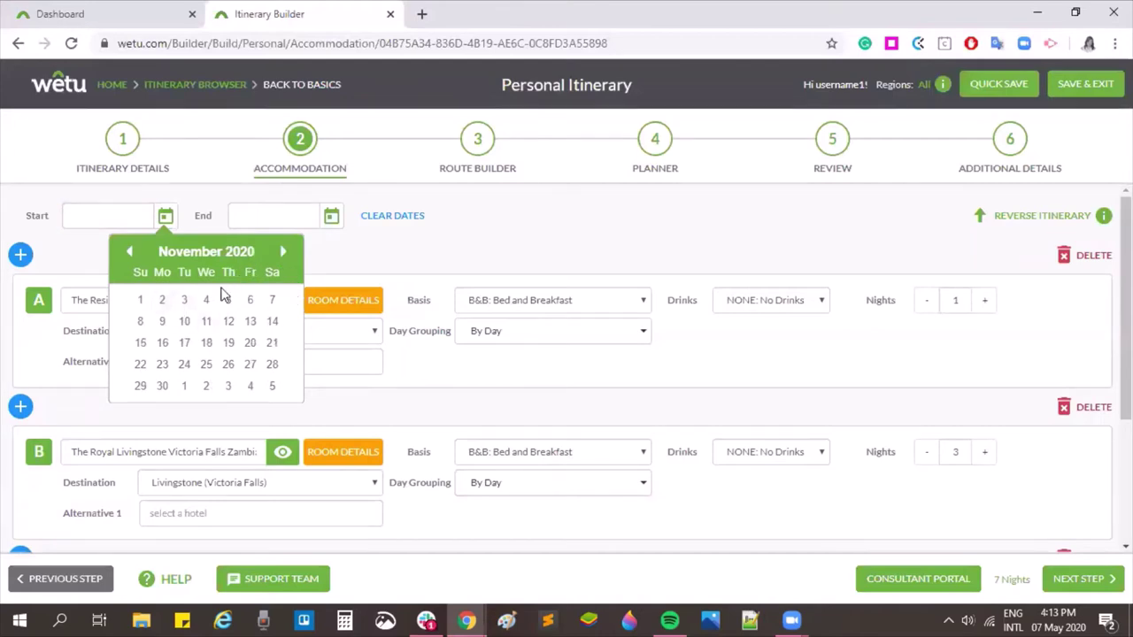
{"action": "left_click", "coordinate": [139, 299]}
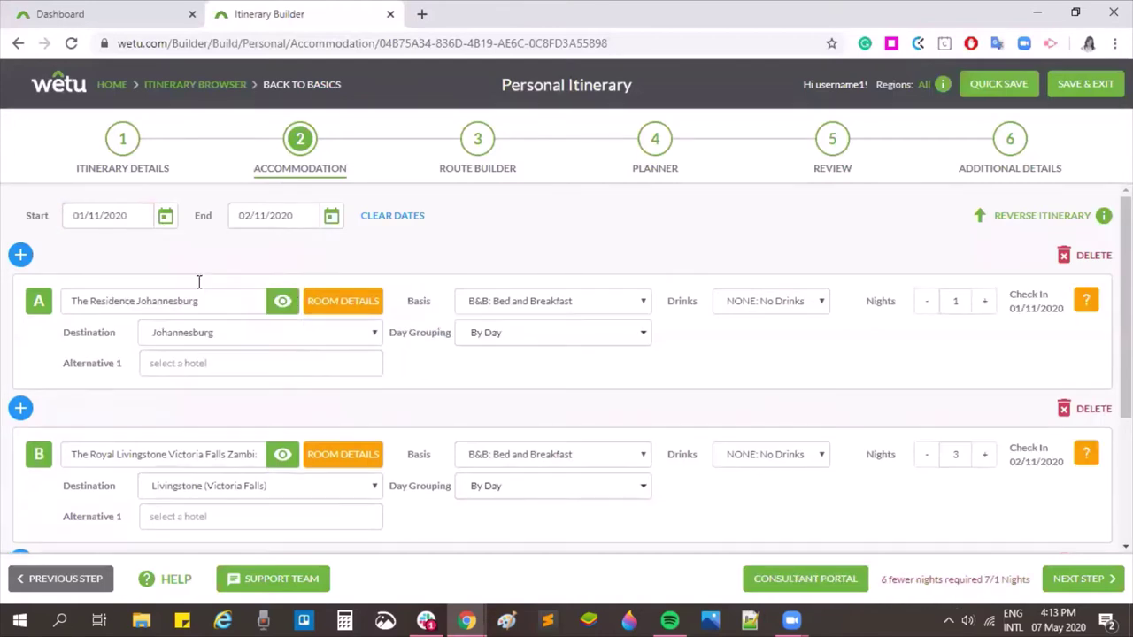
{"action": "left_click", "coordinate": [330, 217]}
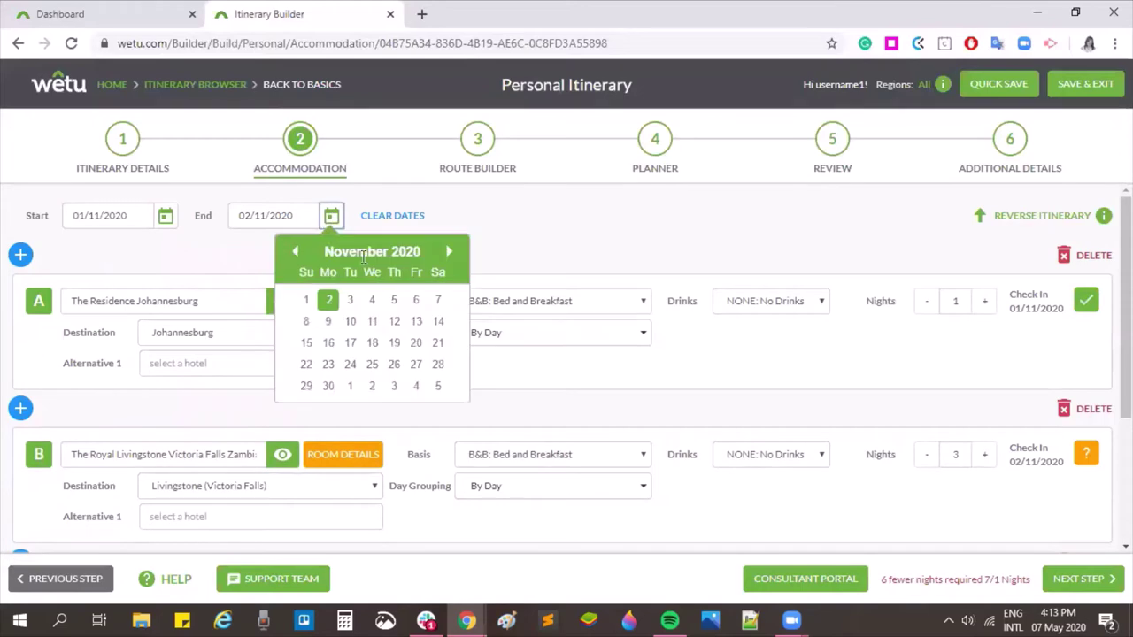
{"action": "left_click", "coordinate": [308, 321]}
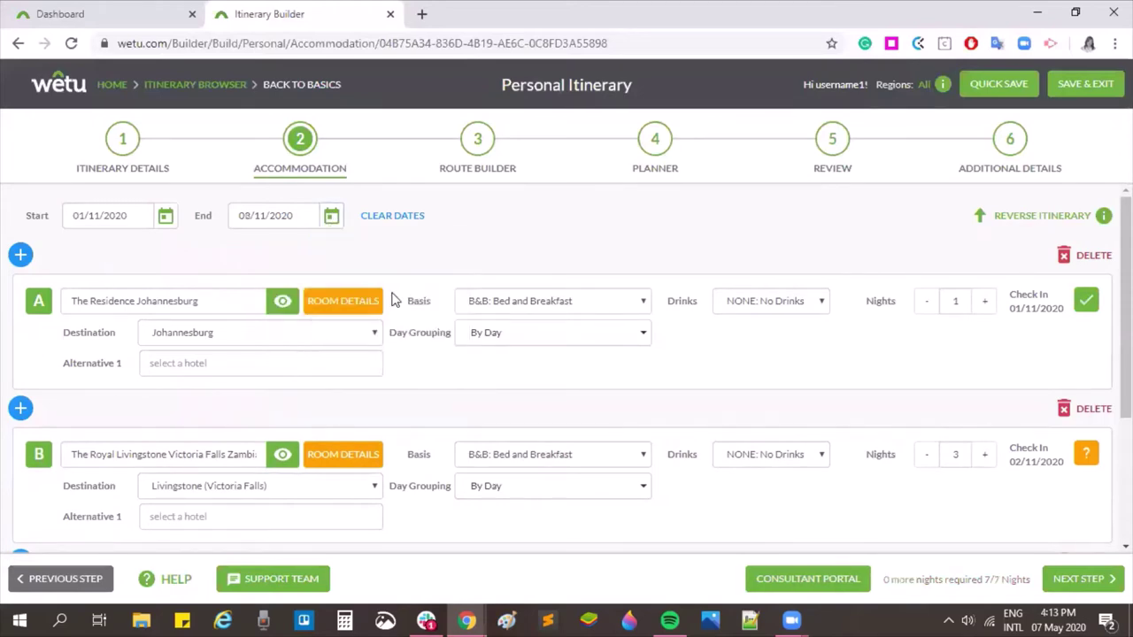
Check the accommodation nights against the travel dates and proceed to the route builder stage.
{"action": "scroll", "coordinate": [533, 356], "scroll_direction": "down", "scroll_amount": 2}
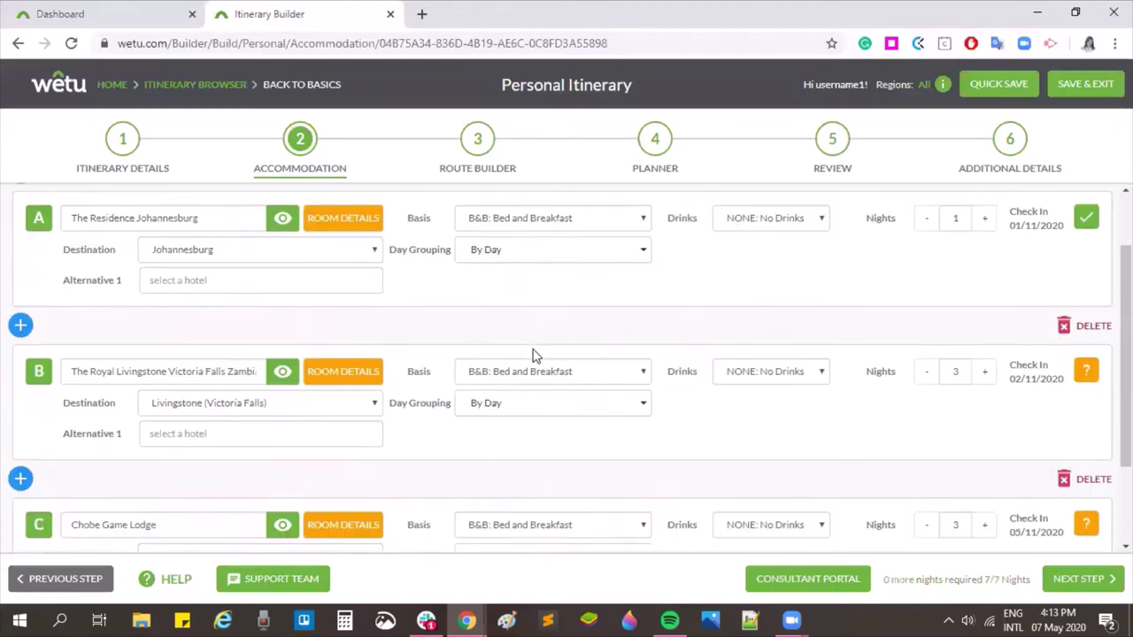
{"action": "scroll", "coordinate": [534, 356], "scroll_direction": "down", "scroll_amount": 1}
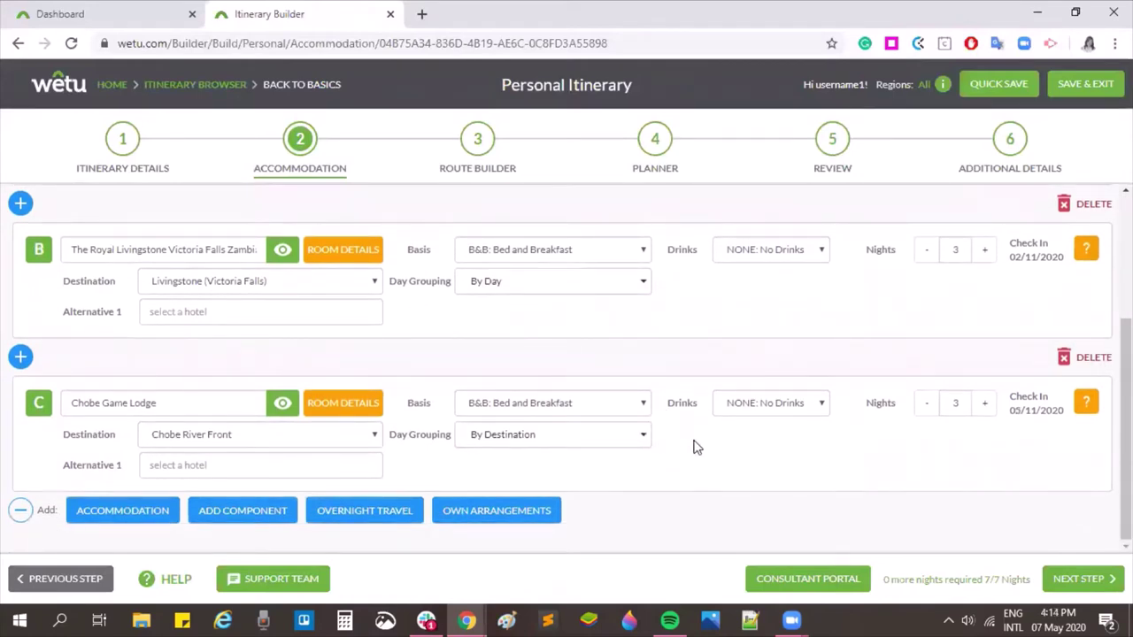
{"action": "left_click_drag", "start_coordinate": [885, 580], "coordinate": [1028, 580]}
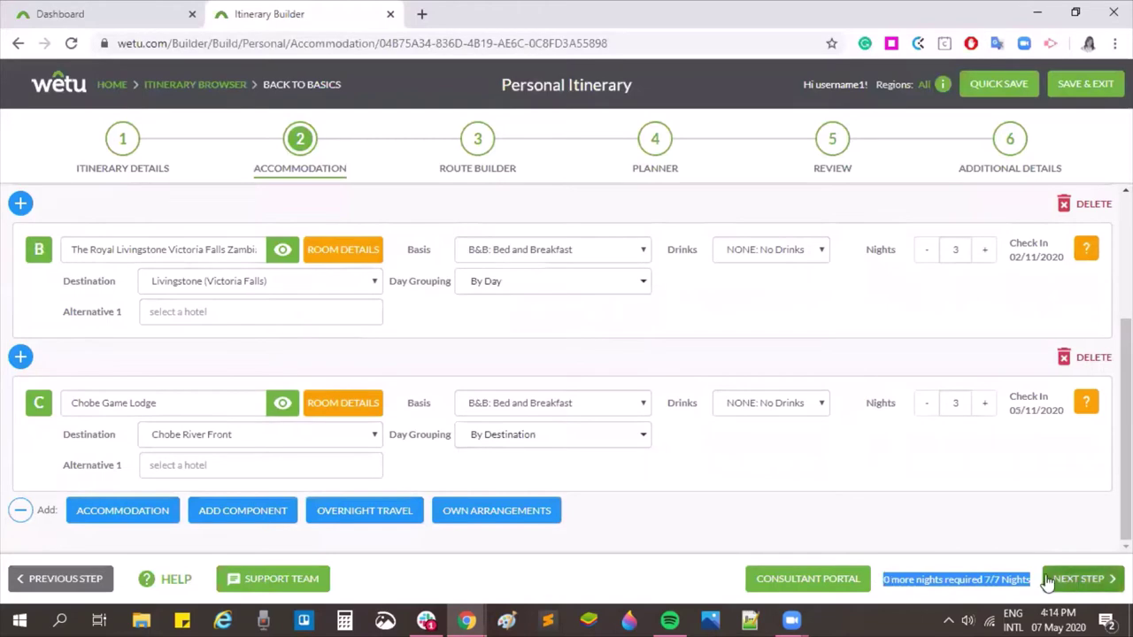
{"action": "left_click", "coordinate": [1053, 582]}
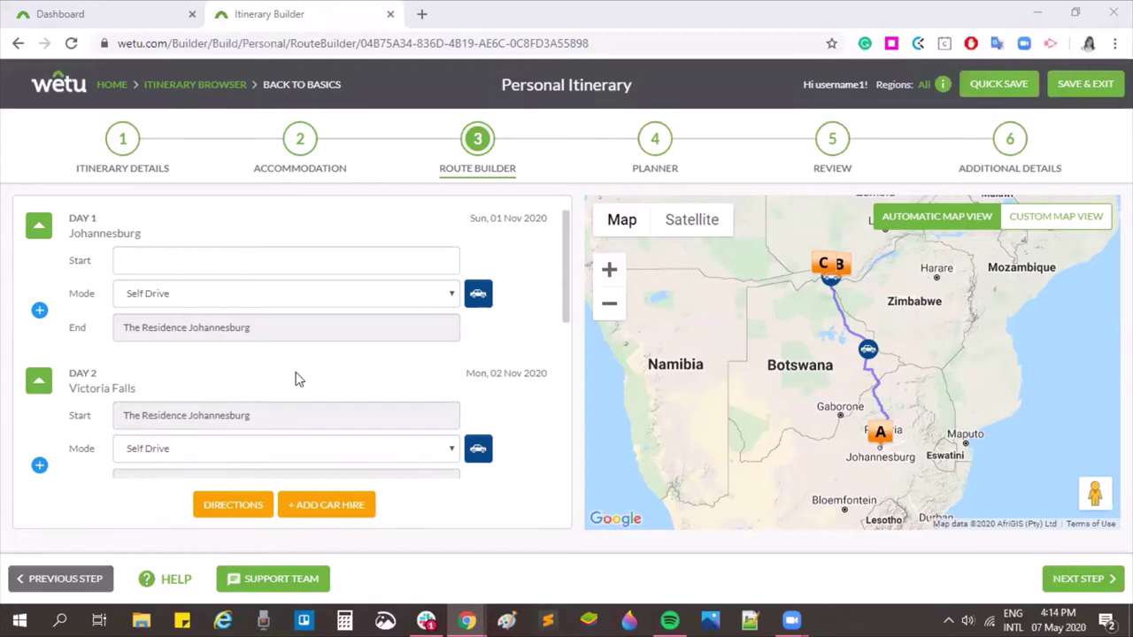
Review the daily routes and add a transfer point to the Day 2 route from The Residence Johannesburg to The Royal Livingstone.
{"action": "scroll", "coordinate": [302, 310], "scroll_direction": "down", "scroll_amount": 3}
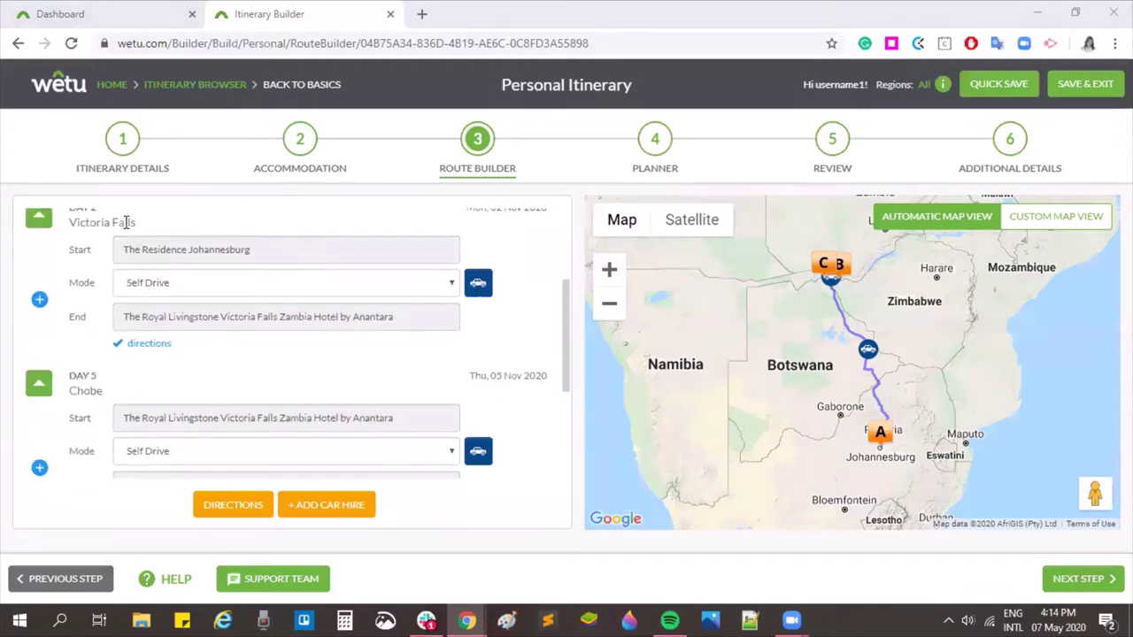
{"action": "scroll", "coordinate": [172, 250], "scroll_direction": "up", "scroll_amount": 3}
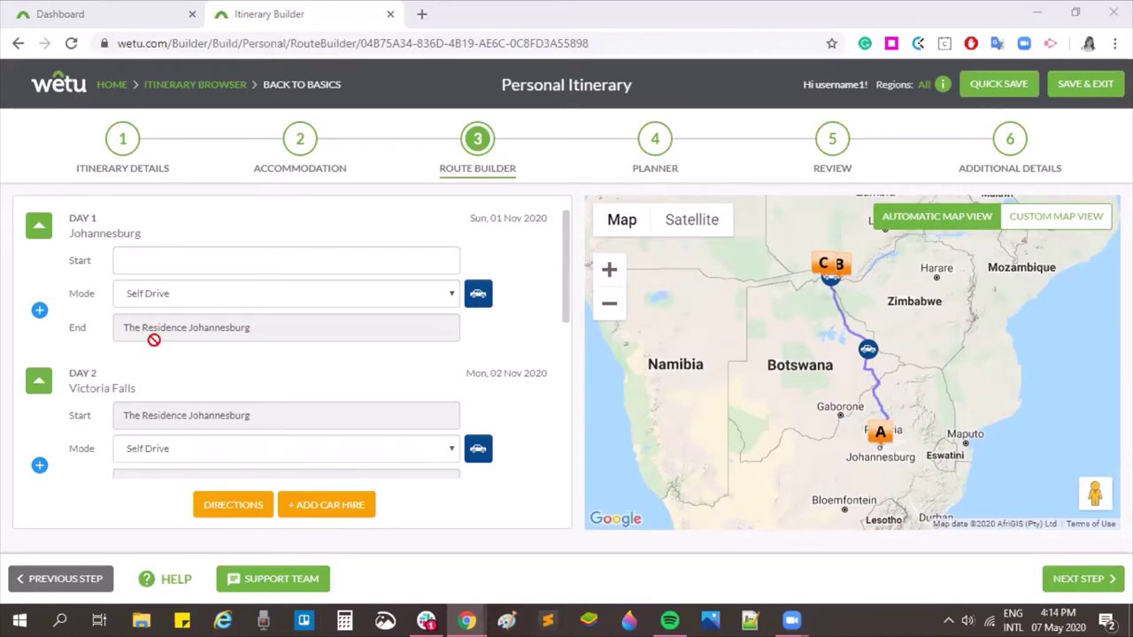
{"action": "scroll", "coordinate": [154, 340], "scroll_direction": "down", "scroll_amount": 1}
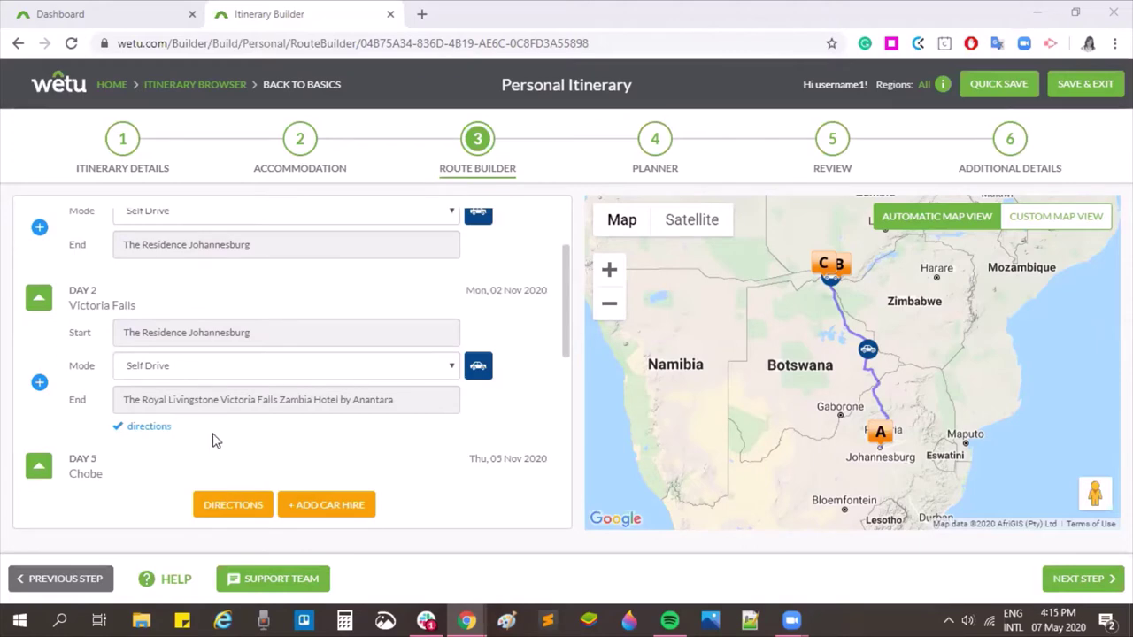
{"action": "left_click", "coordinate": [40, 384]}
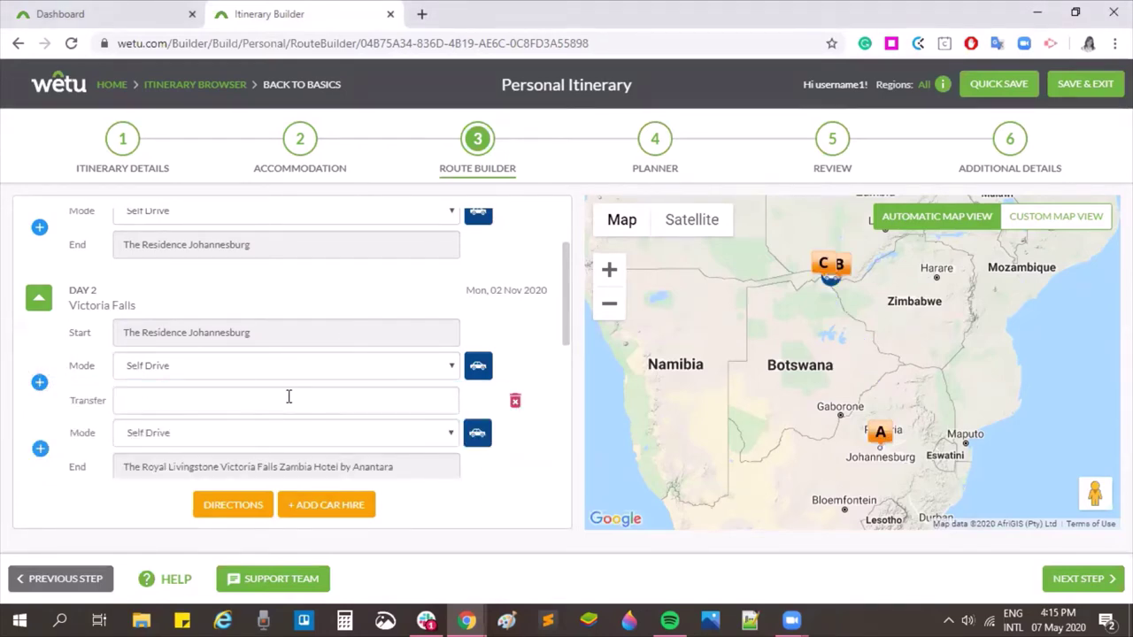
Set the first leg of the Day 2 route to Transfer mode, going to OR Tambo International Airport [JNB].
{"action": "scroll", "coordinate": [306, 372], "scroll_direction": "down", "scroll_amount": 1}
{"action": "scroll", "coordinate": [306, 372], "scroll_direction": "down", "scroll_amount": 1}
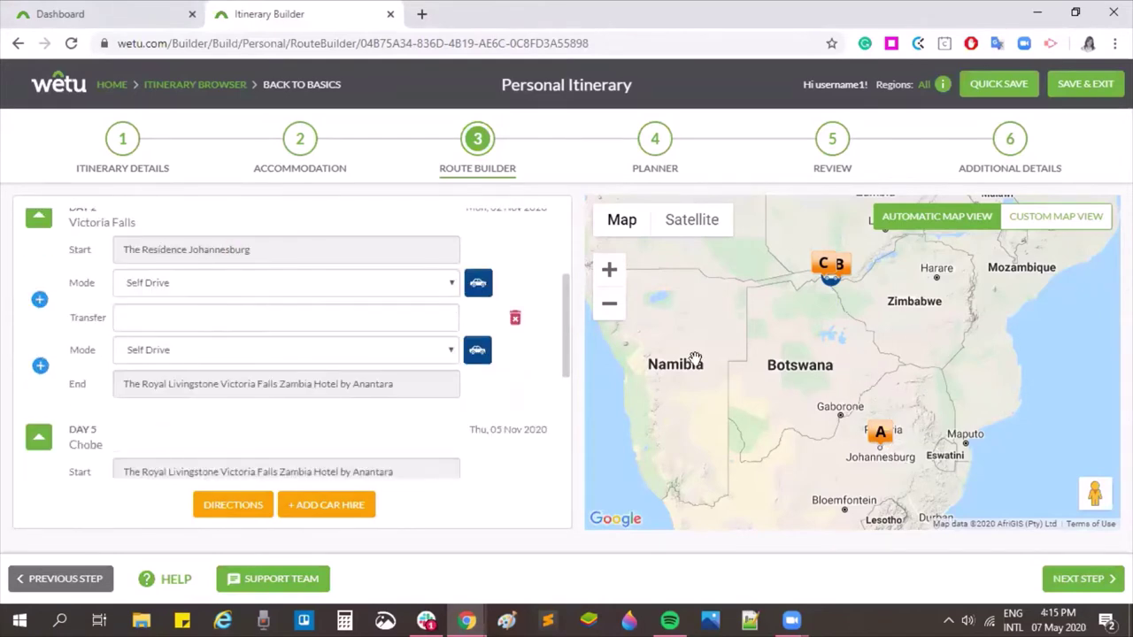
{"action": "left_click", "coordinate": [224, 281]}
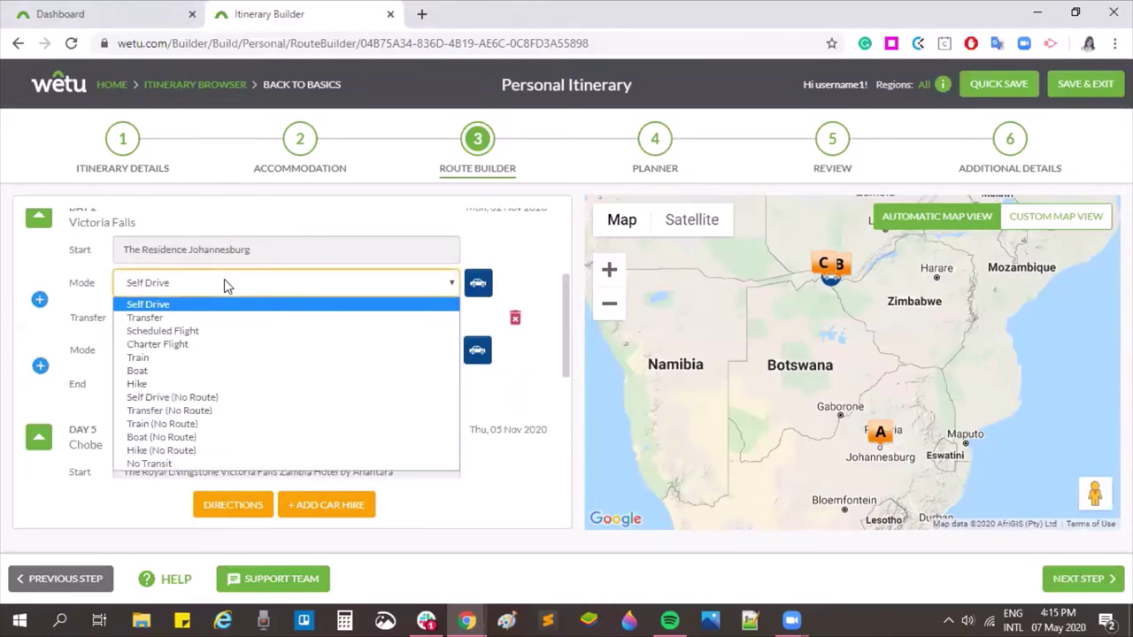
{"action": "left_click", "coordinate": [174, 319]}
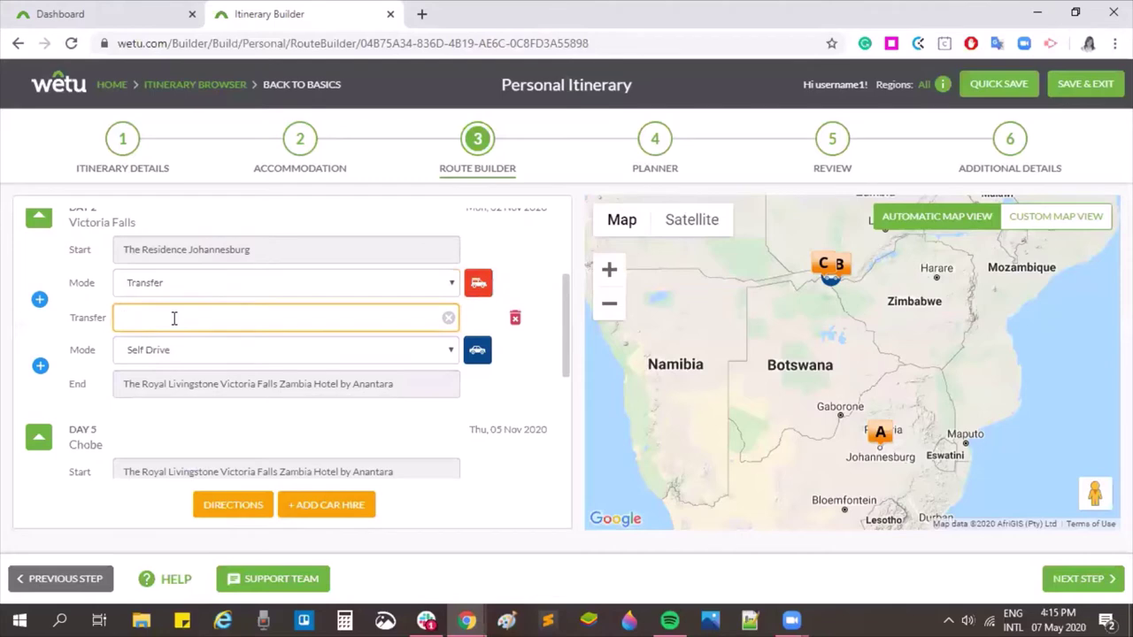
{"action": "type", "text": "or t"}
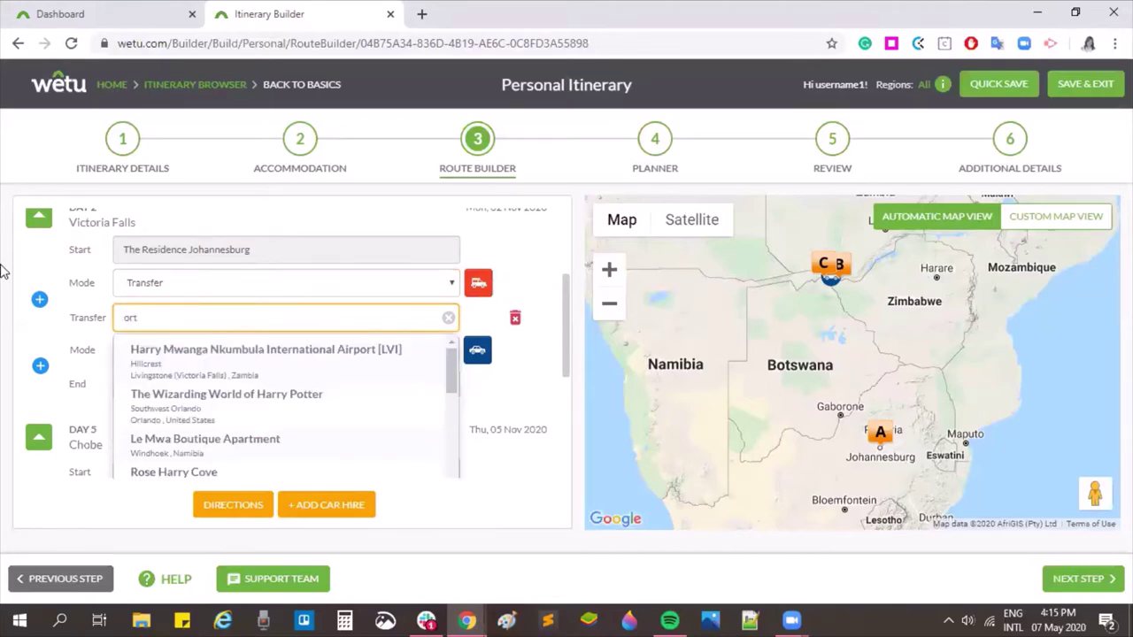
{"action": "left_click", "coordinate": [184, 352]}
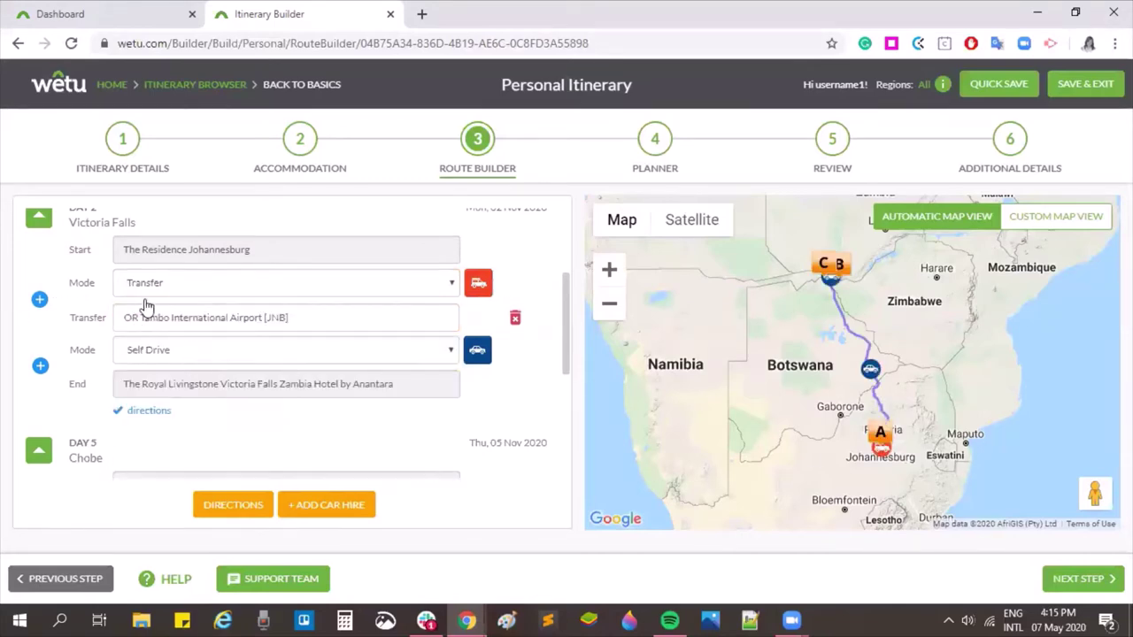
Add a second transfer point to Day 2 after OR Tambo, set to Harry Mwanga Nkumbula International Airport [LVI].
{"action": "left_click", "coordinate": [39, 365]}
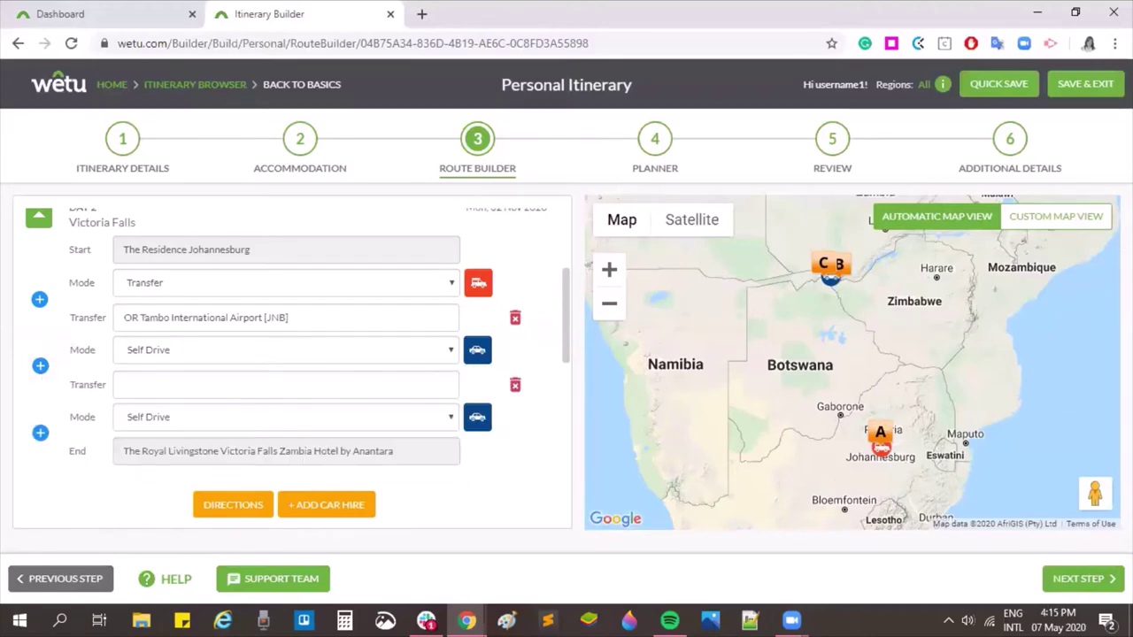
{"action": "left_click", "coordinate": [201, 379]}
{"action": "type", "text": "har"}
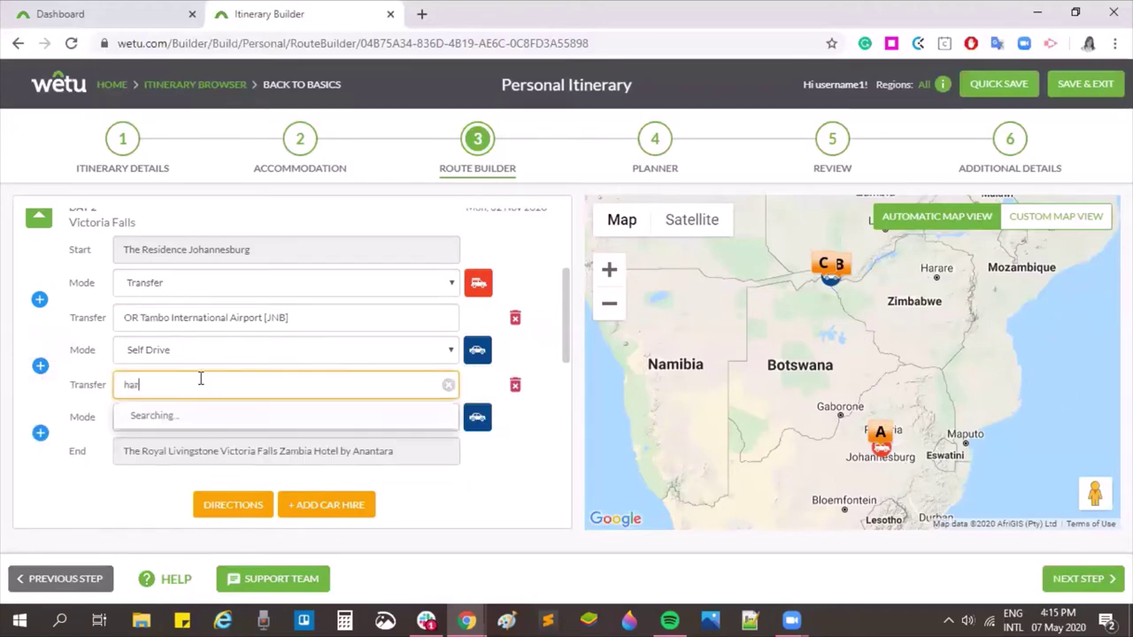
{"action": "type", "text": "ry m"}
{"action": "key", "text": "Down"}
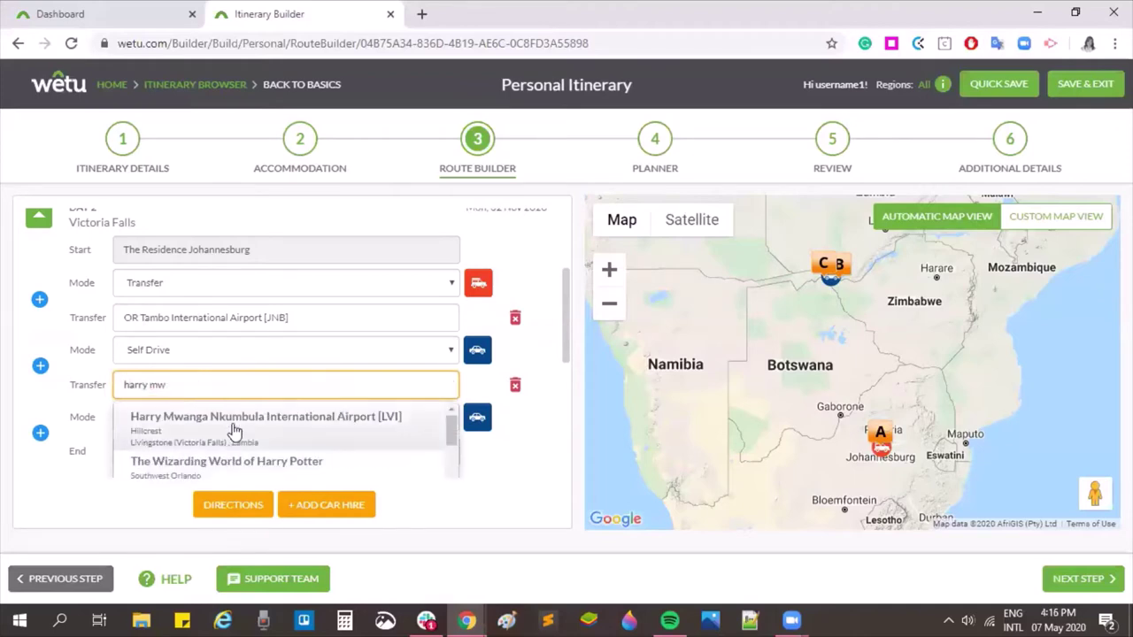
{"action": "key", "text": "Return"}
Set the Day 2 leg between the two airports to Scheduled Flight and the final leg to The Royal Livingstone to Transfer.
{"action": "left_click", "coordinate": [157, 352]}
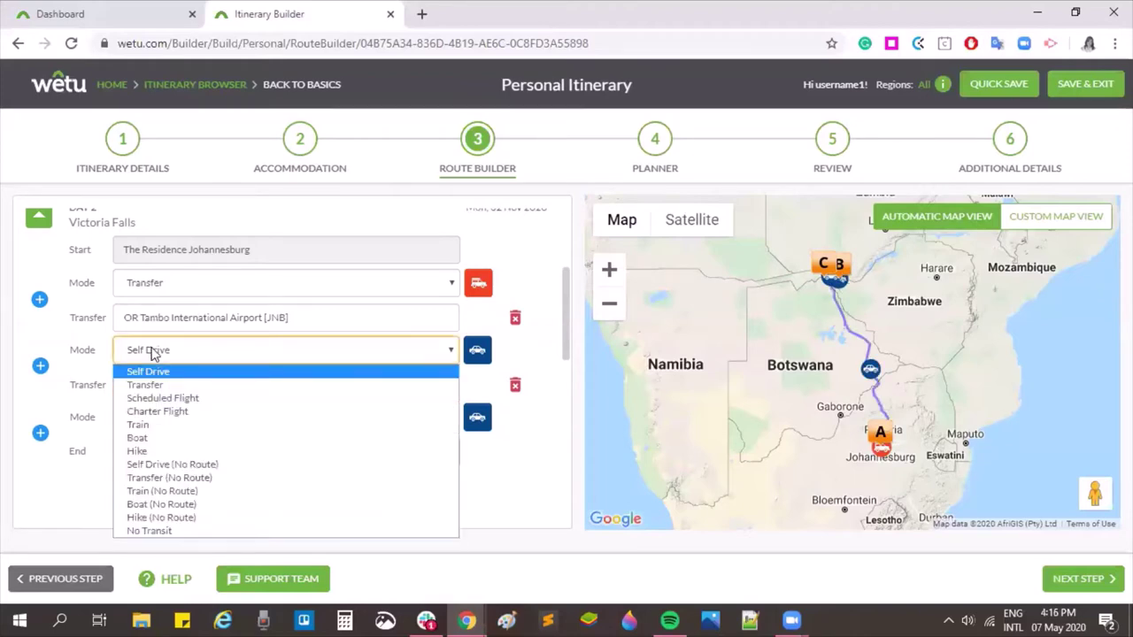
{"action": "left_click", "coordinate": [159, 403]}
{"action": "scroll", "coordinate": [186, 347], "scroll_direction": "down", "scroll_amount": 1}
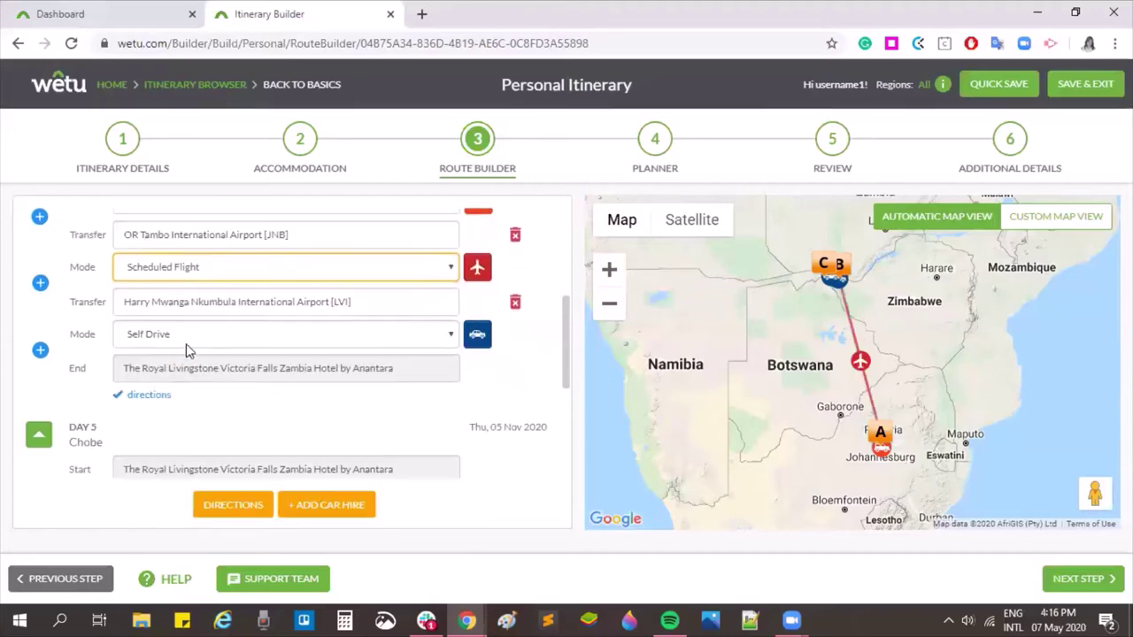
{"action": "left_click", "coordinate": [169, 336]}
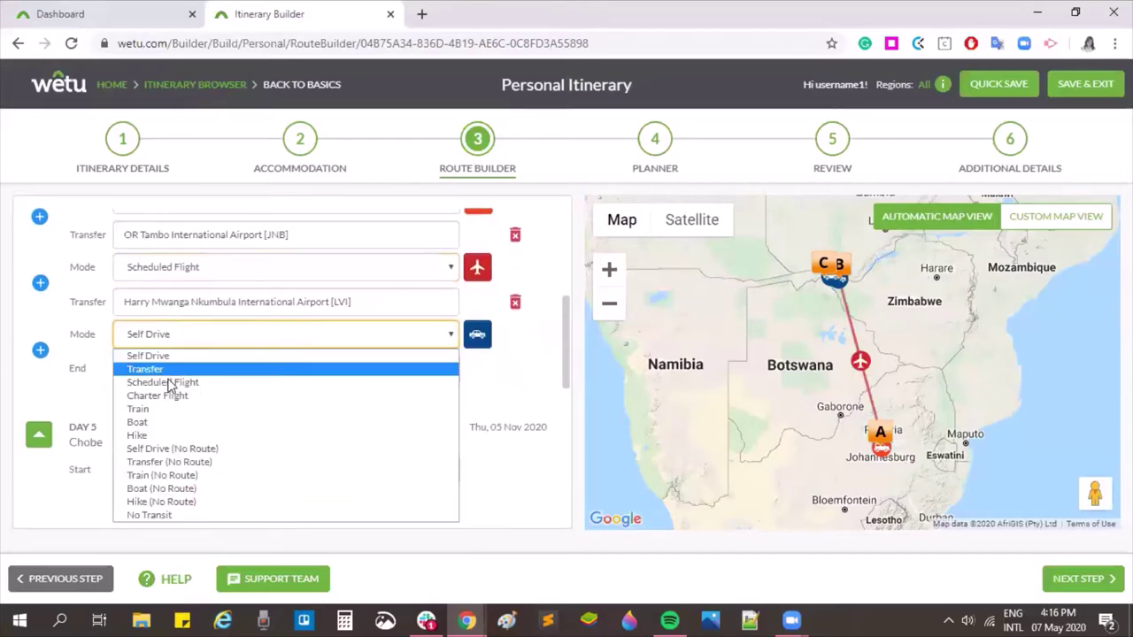
{"action": "left_click", "coordinate": [169, 371]}
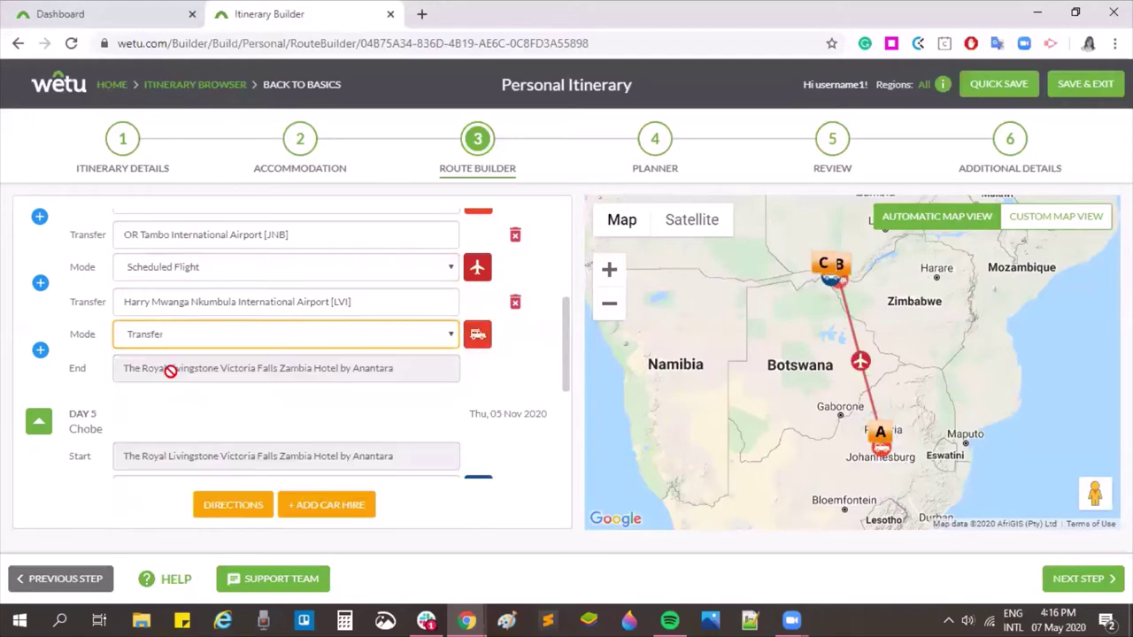
Give the Day 2 transfer from The Residence Johannesburg to OR Tambo the car icon and save its booking details.
{"action": "scroll", "coordinate": [309, 325], "scroll_direction": "up", "scroll_amount": 1}
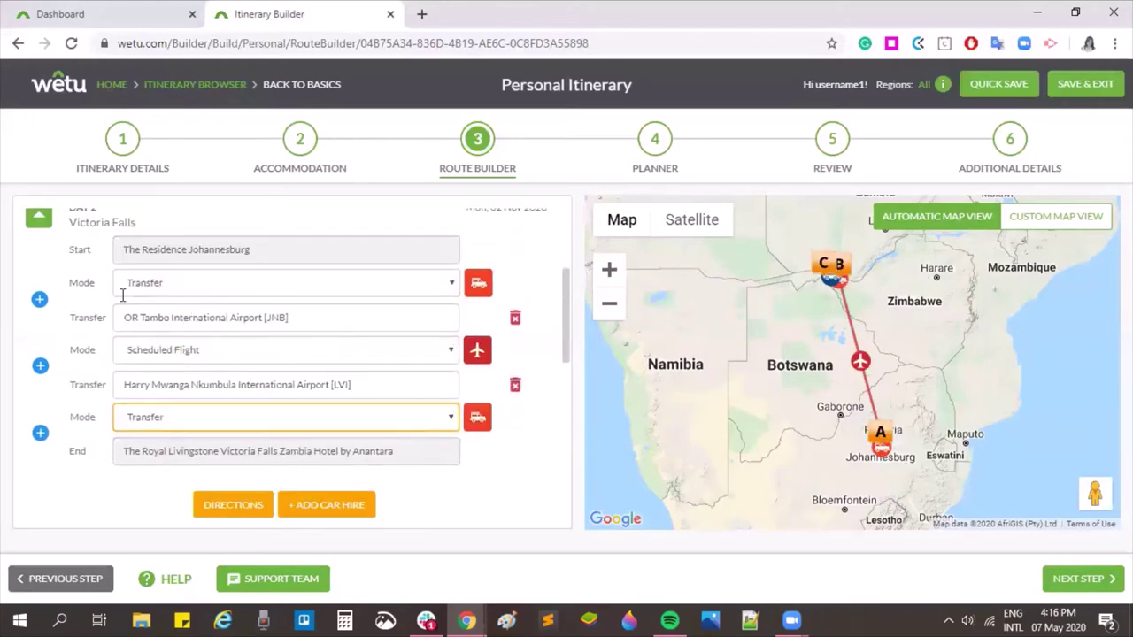
{"action": "left_click", "coordinate": [479, 285]}
{"action": "left_click", "coordinate": [544, 200]}
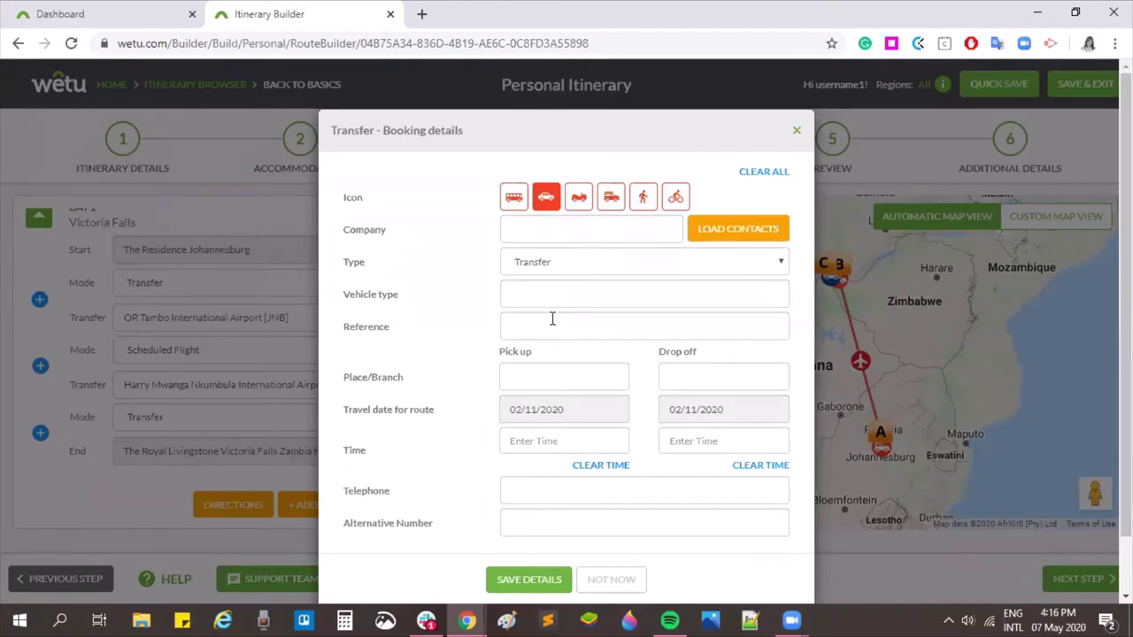
{"action": "left_click", "coordinate": [520, 584]}
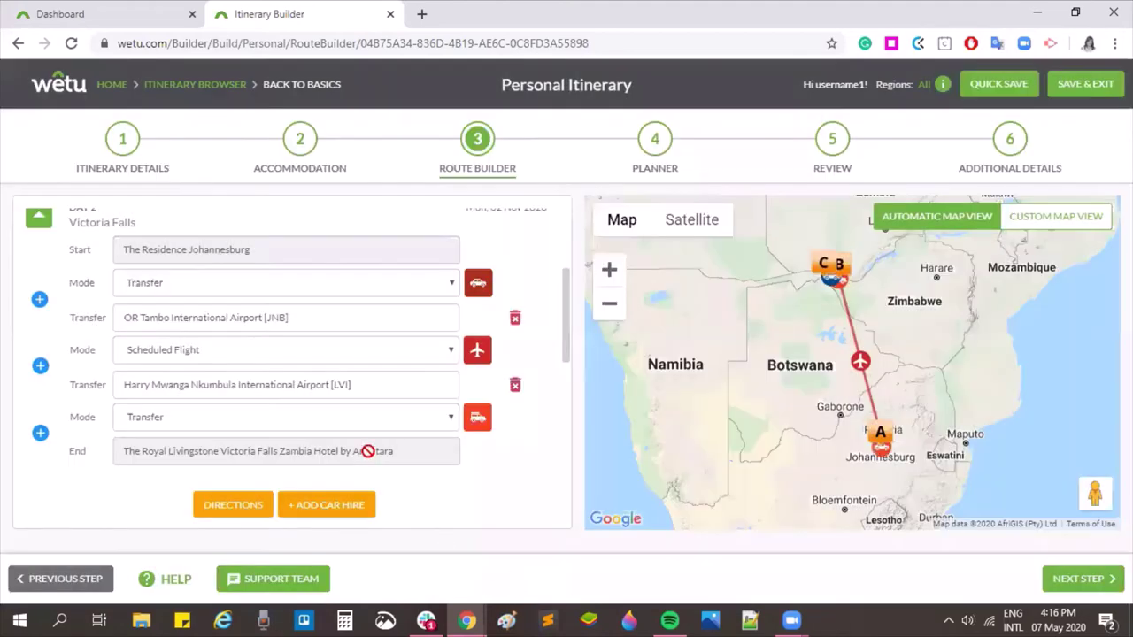
Look through the booking details of the Day 2 scheduled flight and save them.
{"action": "left_click", "coordinate": [481, 353]}
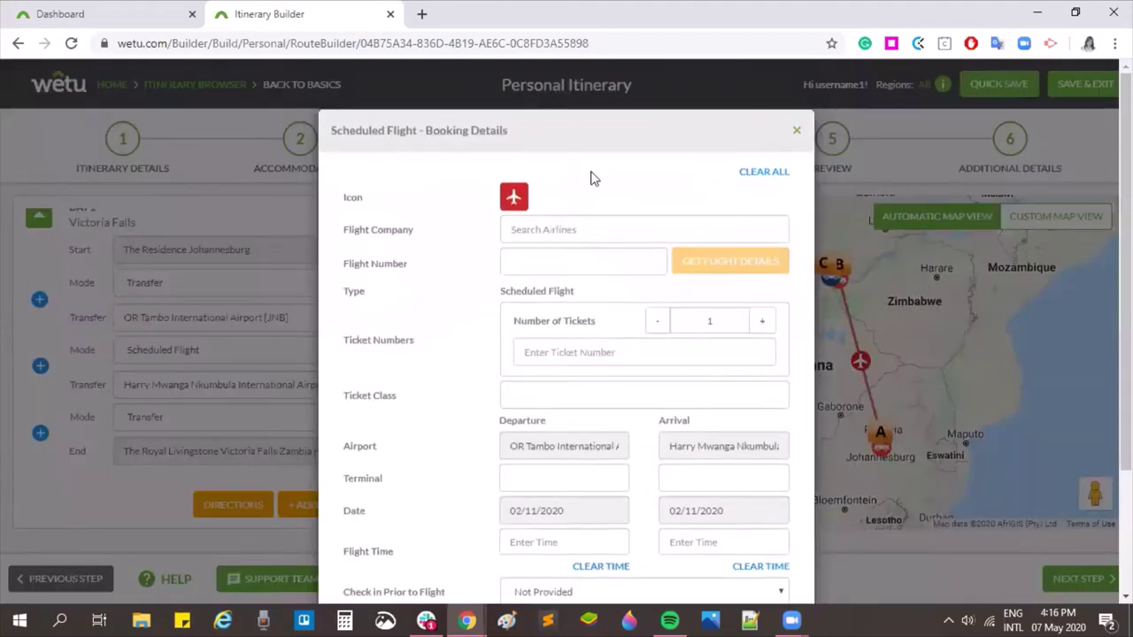
{"action": "scroll", "coordinate": [596, 257], "scroll_direction": "down", "scroll_amount": 2}
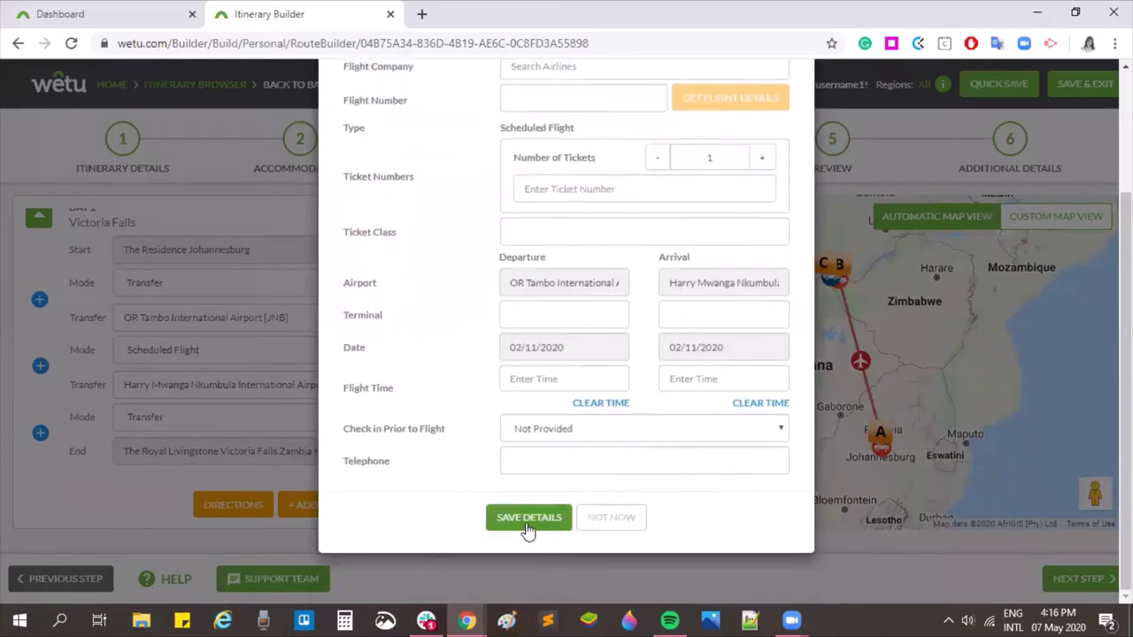
{"action": "left_click", "coordinate": [528, 524]}
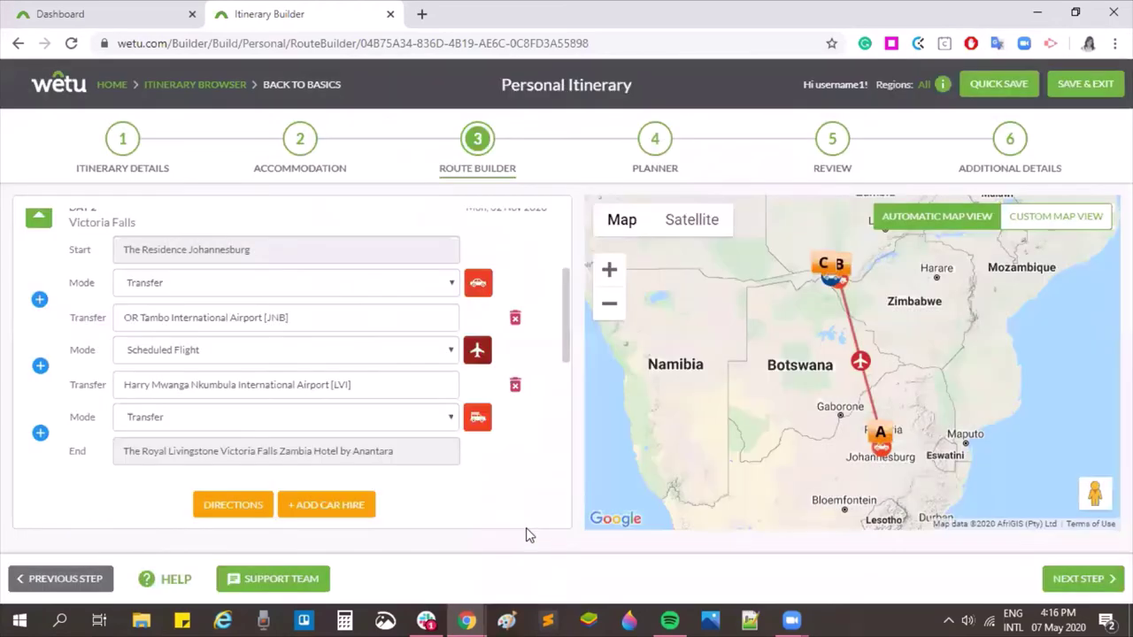
Give the Day 2 transfer to The Royal Livingstone the 4x4 Vehicle icon and save its booking details.
{"action": "left_click", "coordinate": [478, 418]}
{"action": "left_click", "coordinate": [578, 196]}
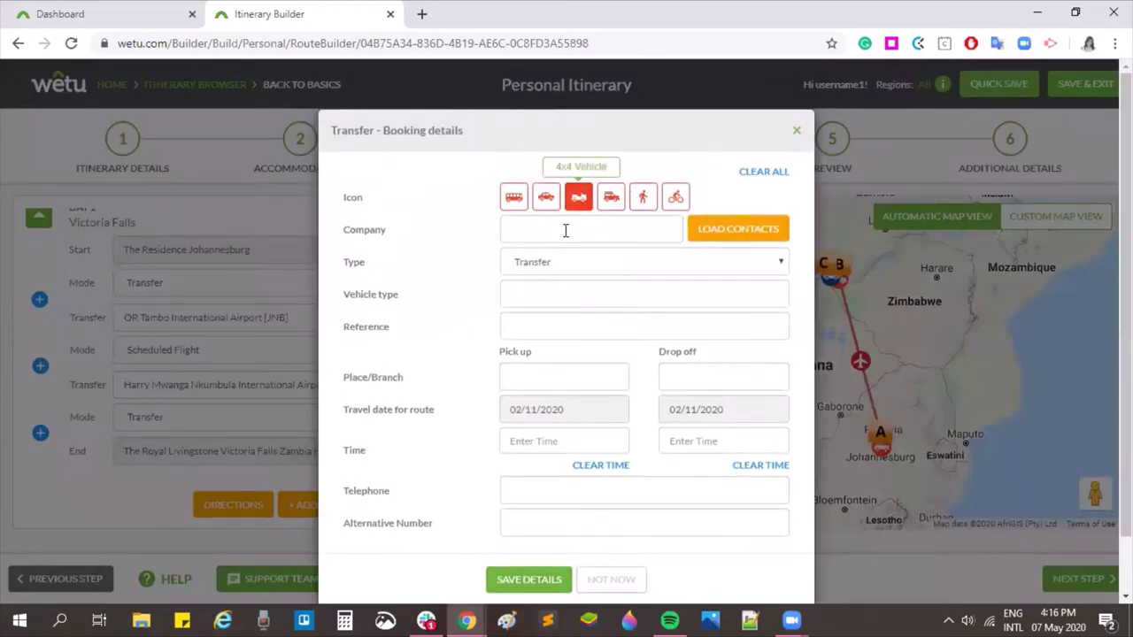
{"action": "left_click", "coordinate": [549, 579]}
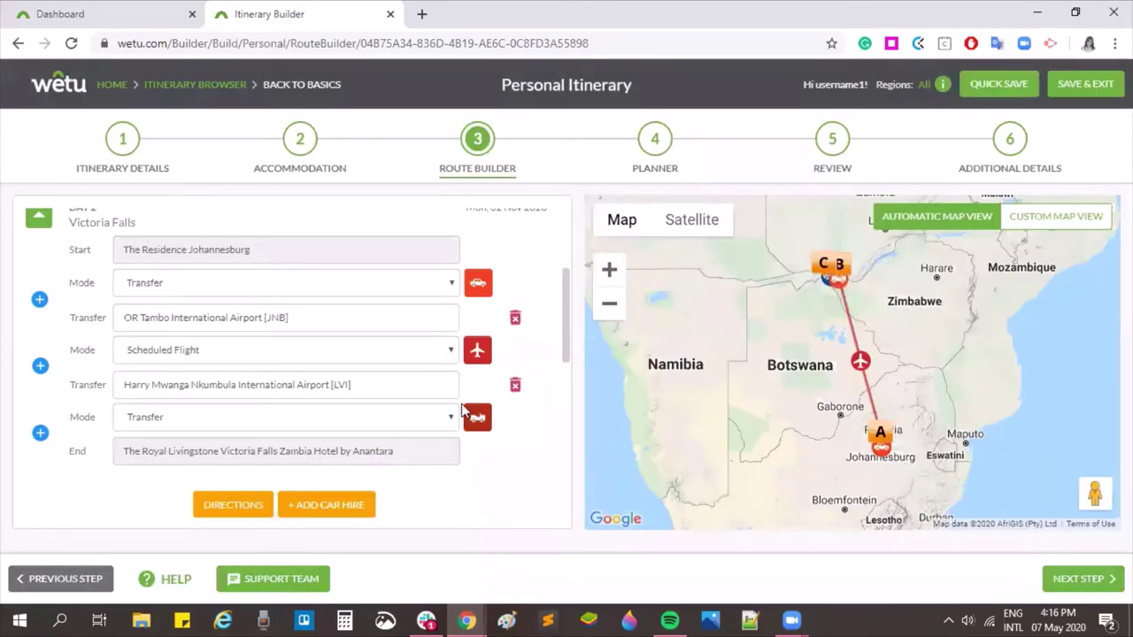
Set the Day 5 travel mode from The Royal Livingstone to Chobe Game Lodge to Transfer.
{"action": "scroll", "coordinate": [464, 409], "scroll_direction": "down", "scroll_amount": 2}
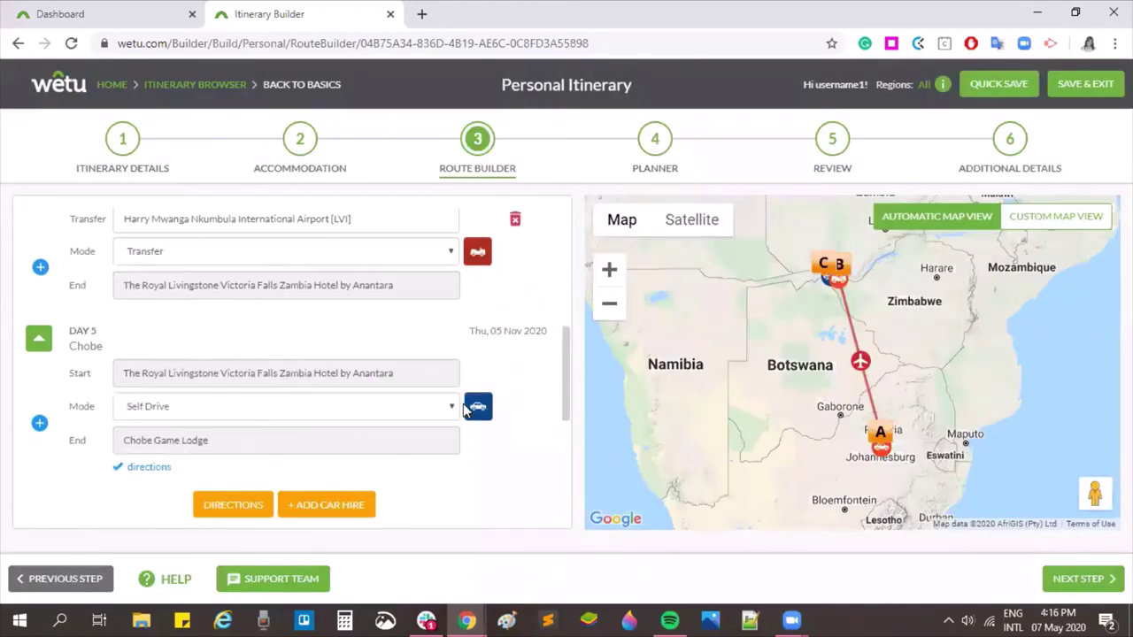
{"action": "scroll", "coordinate": [230, 306], "scroll_direction": "down", "scroll_amount": 1}
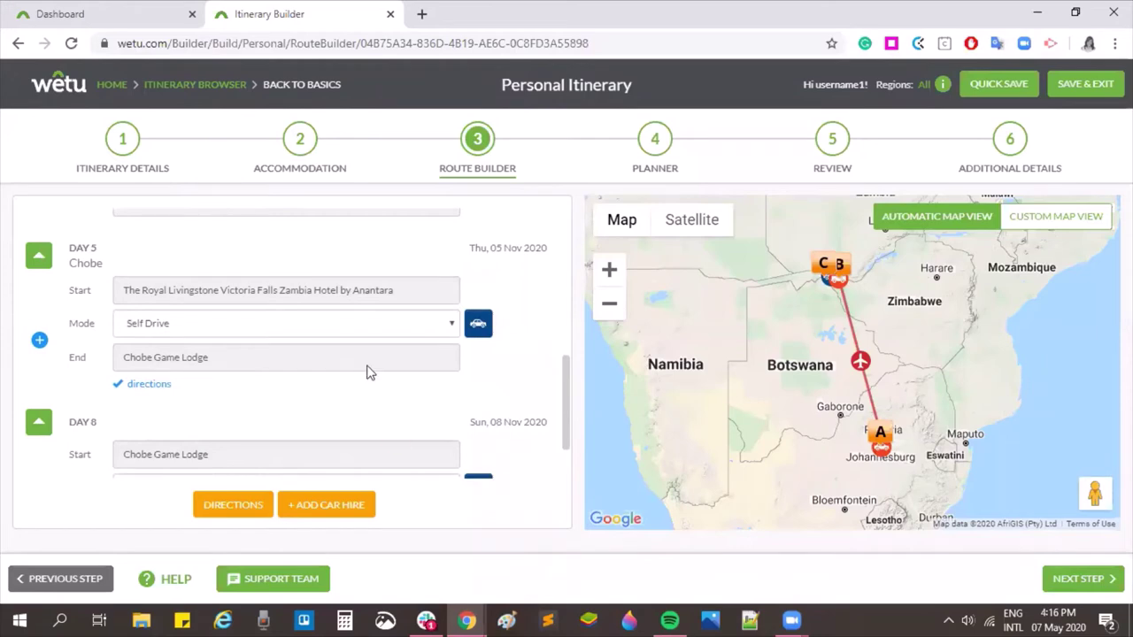
{"action": "left_click", "coordinate": [207, 323]}
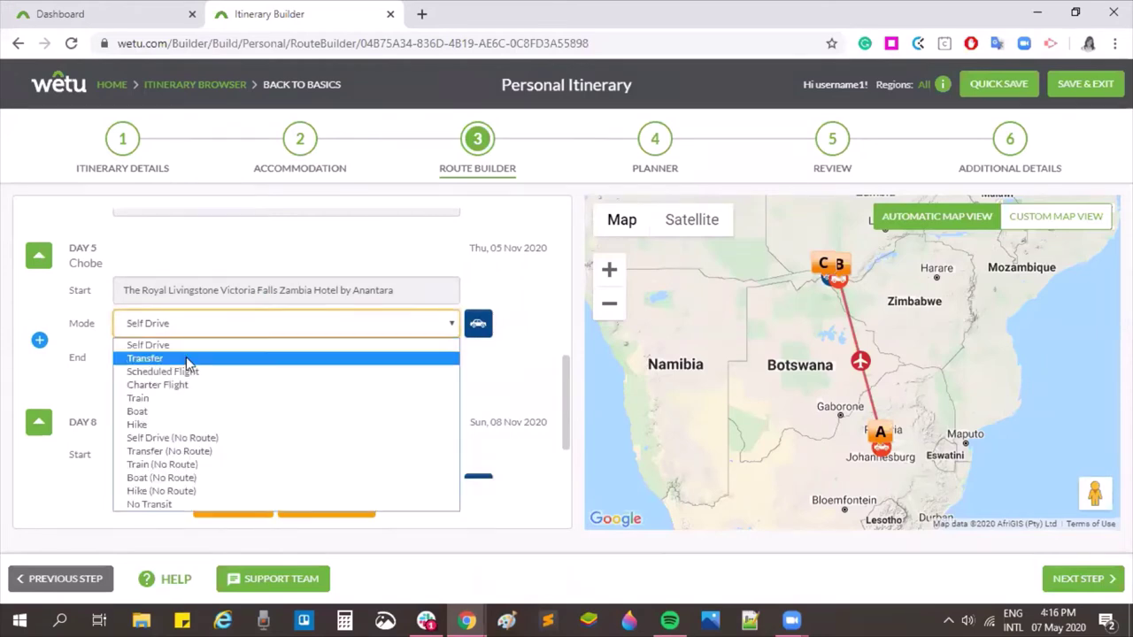
{"action": "left_click", "coordinate": [186, 357]}
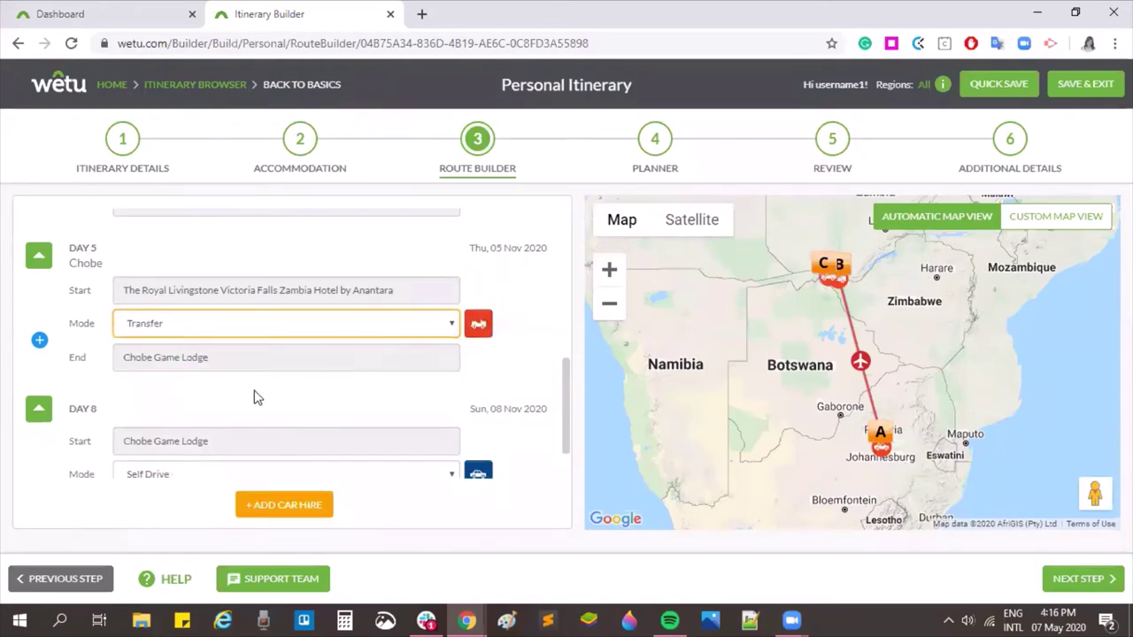
Add a transfer point to the Day 8 route from Chobe Game Lodge and set it to Kasane Airport [BBK].
{"action": "scroll", "coordinate": [256, 336], "scroll_direction": "down", "scroll_amount": 1}
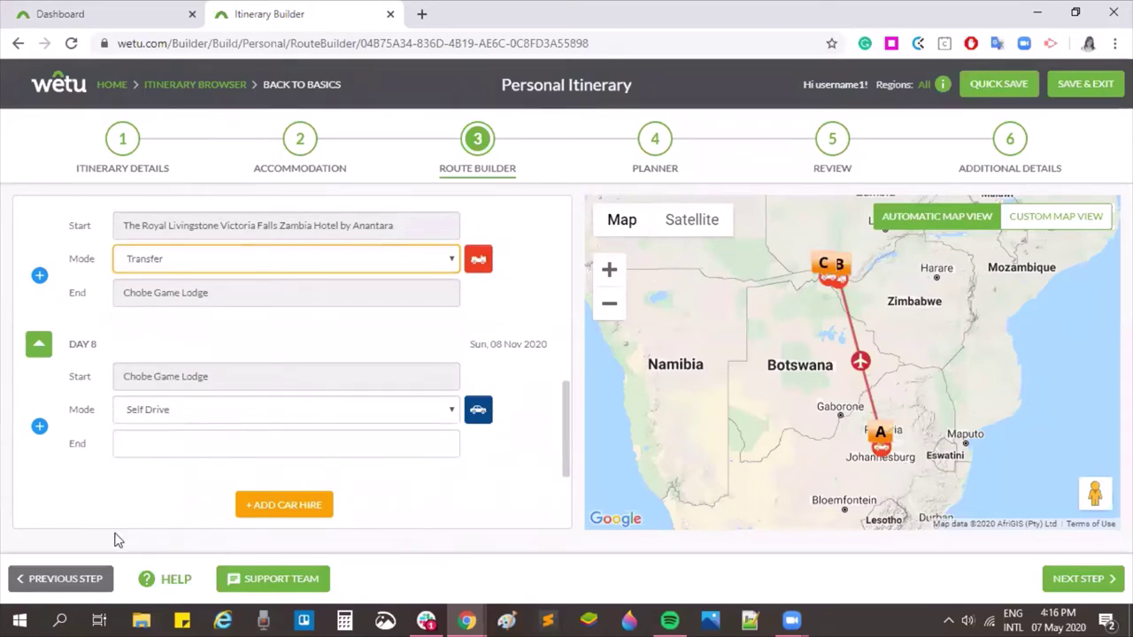
{"action": "left_click", "coordinate": [39, 426]}
{"action": "type", "text": "kasane"}
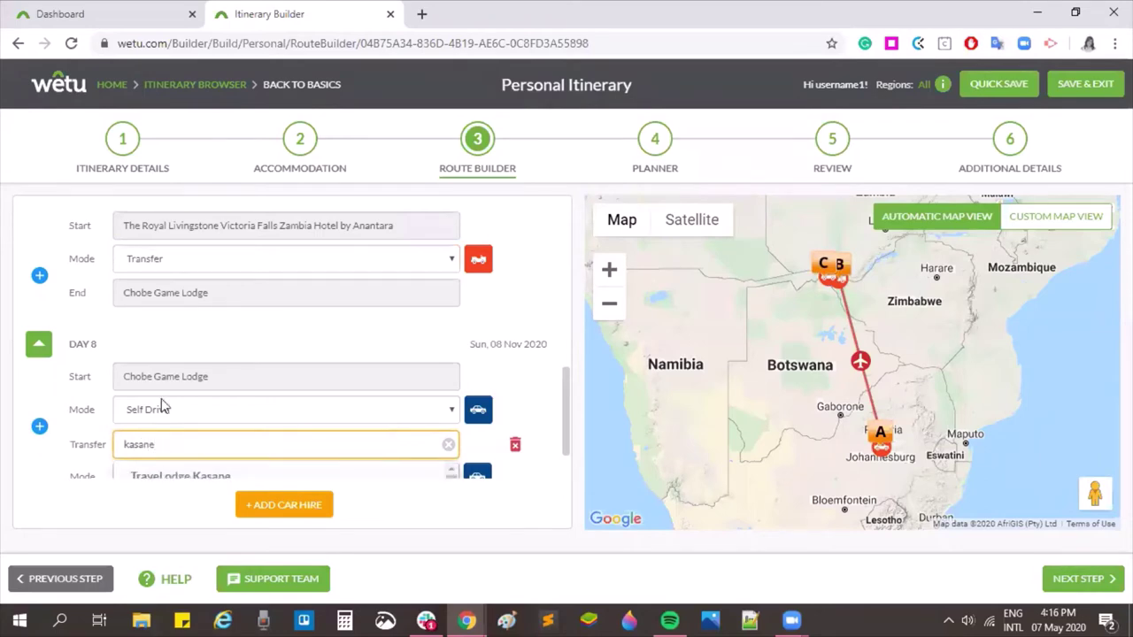
{"action": "scroll", "coordinate": [82, 357], "scroll_direction": "down", "scroll_amount": 3}
{"action": "left_click", "coordinate": [235, 325]}
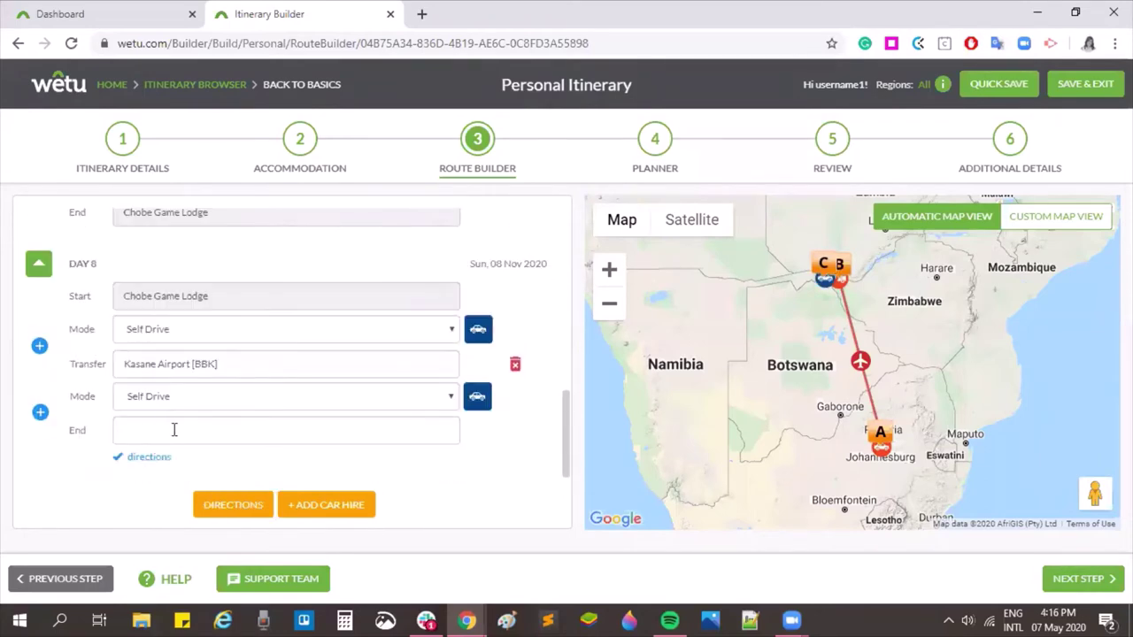
Set the end point of the Day 8 route to OR Tambo International Airport [JNB].
{"action": "left_click", "coordinate": [174, 430]}
{"action": "type", "text": "ort"}
{"action": "scroll", "coordinate": [174, 430], "scroll_direction": "down", "scroll_amount": 3}
{"action": "left_click", "coordinate": [186, 314]}
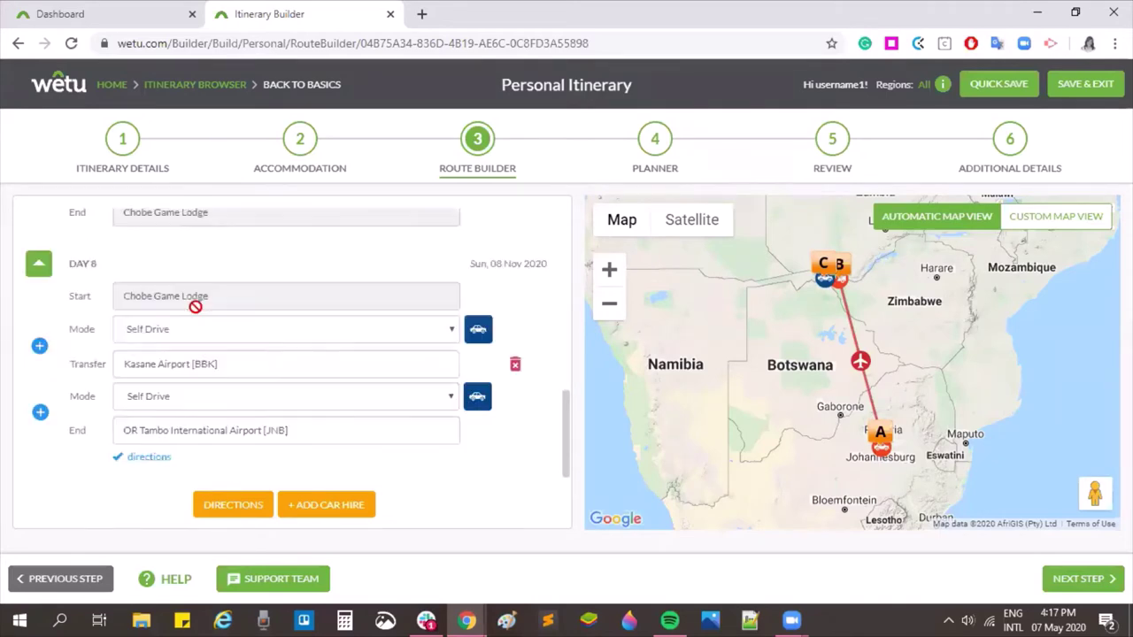
Set the Day 8 leg from Kasane Airport to OR Tambo to Scheduled Flight and the leg from Chobe Game Lodge to Transfer.
{"action": "left_click", "coordinate": [173, 396]}
{"action": "left_click", "coordinate": [172, 430]}
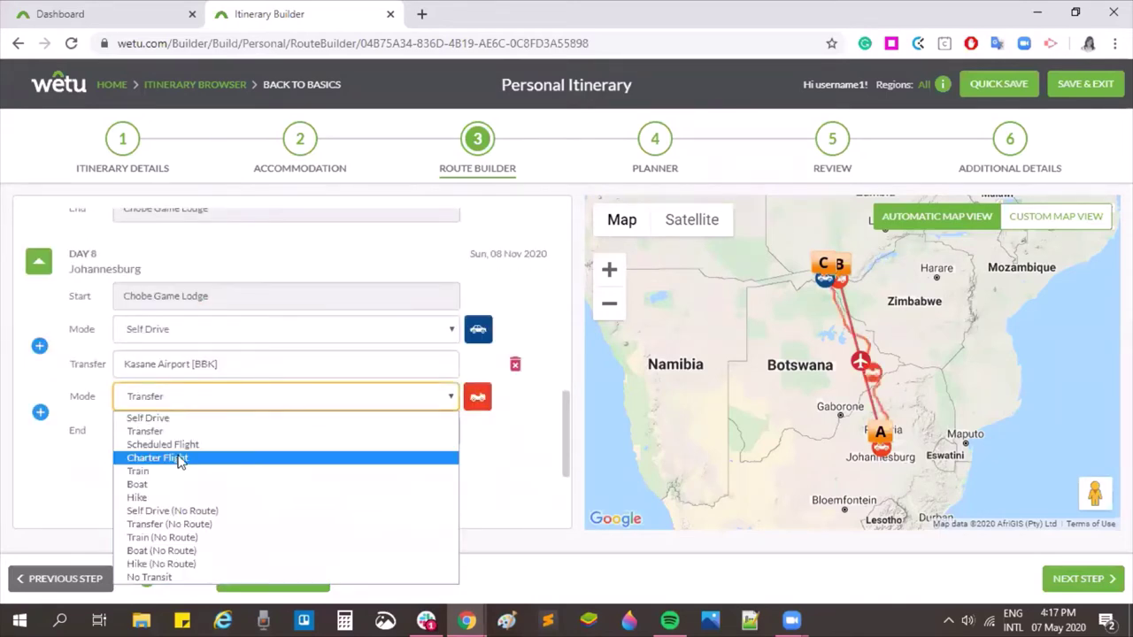
{"action": "left_click", "coordinate": [177, 443]}
{"action": "left_click", "coordinate": [311, 331]}
{"action": "left_click", "coordinate": [299, 364]}
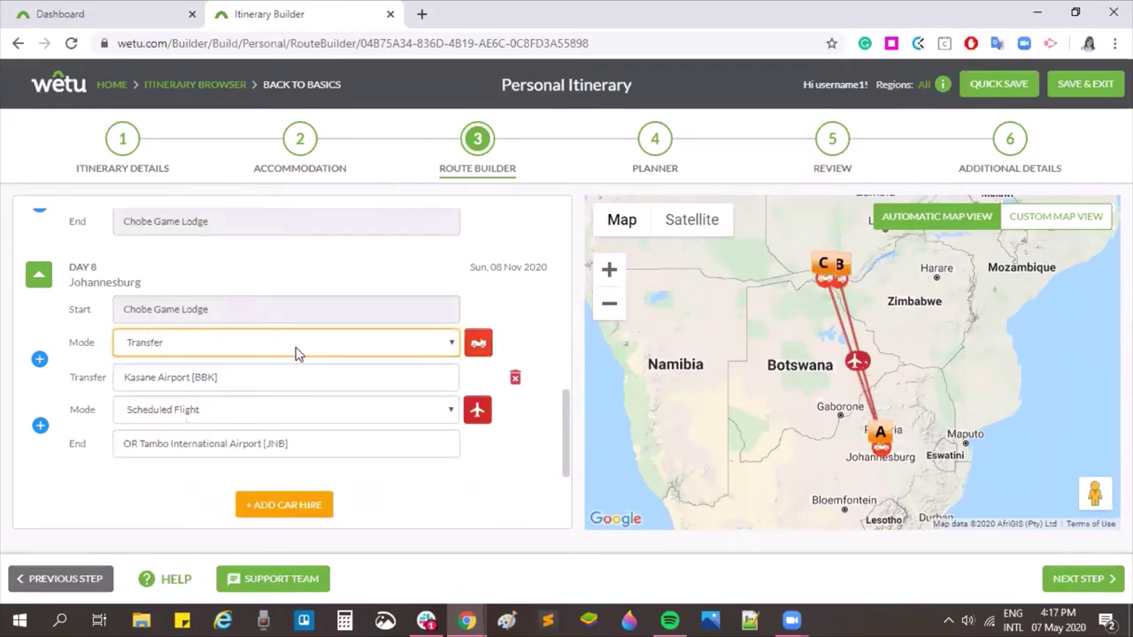
Open the booking details of the Day 8 scheduled flight from Kasane Airport and set the flight company to South African Airlink [4Z].
{"action": "left_click", "coordinate": [476, 412]}
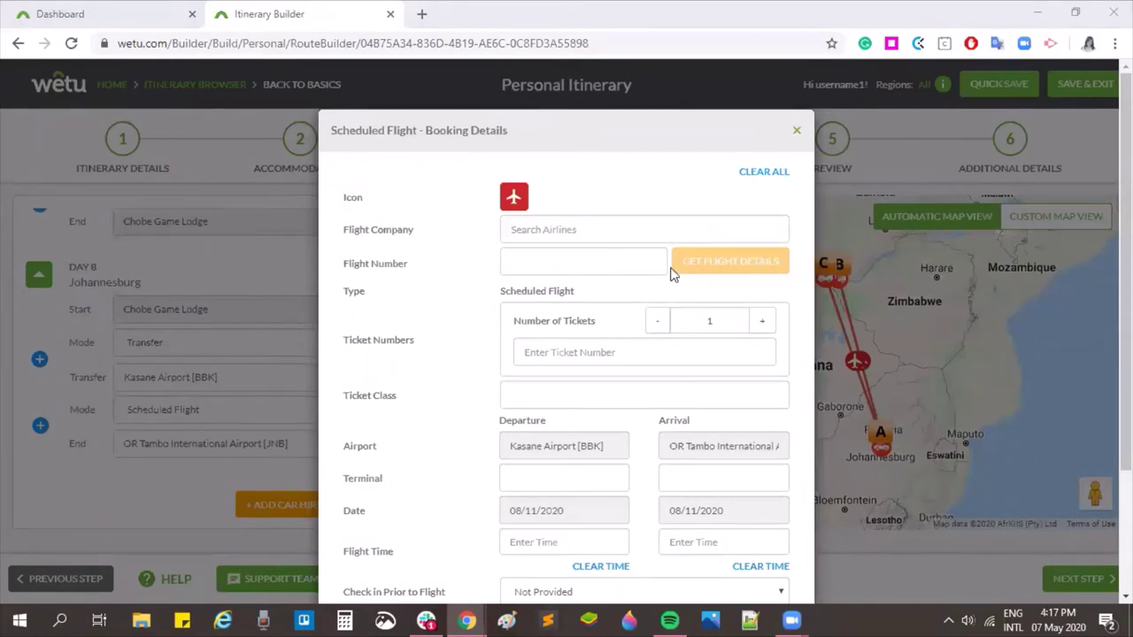
{"action": "left_click", "coordinate": [544, 231]}
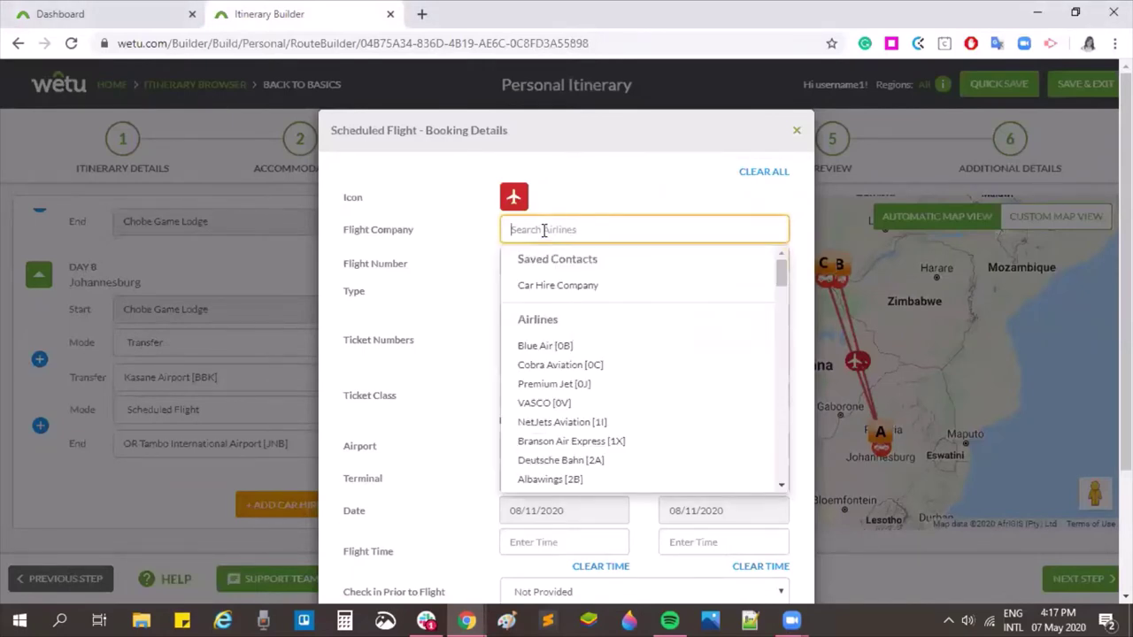
{"action": "type", "text": "4z"}
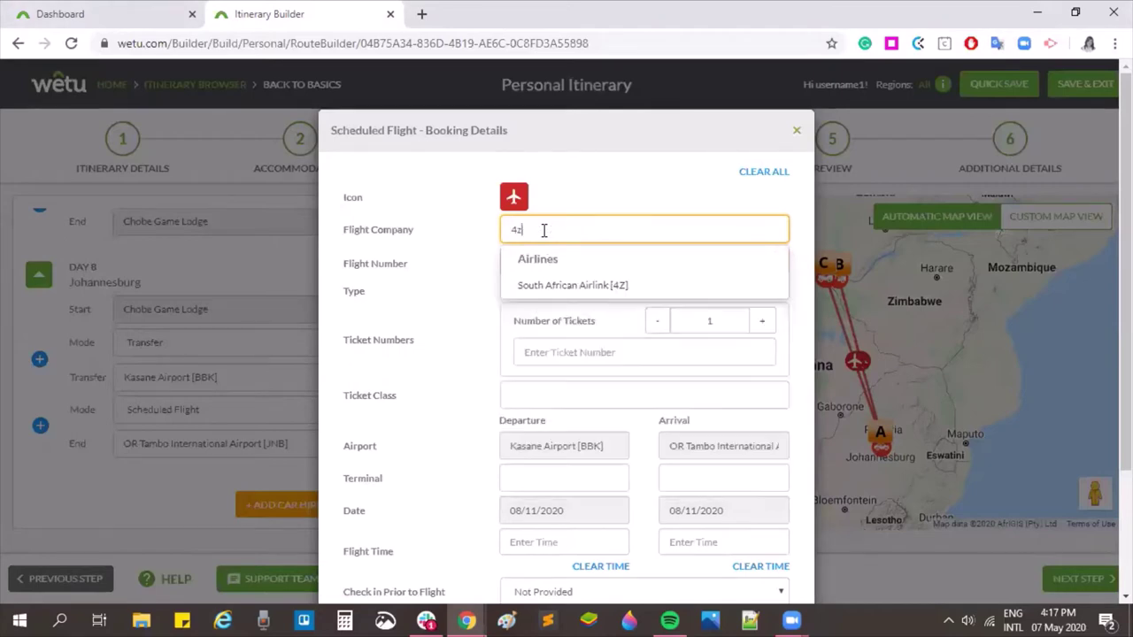
{"action": "key", "text": "ctrl+a"}
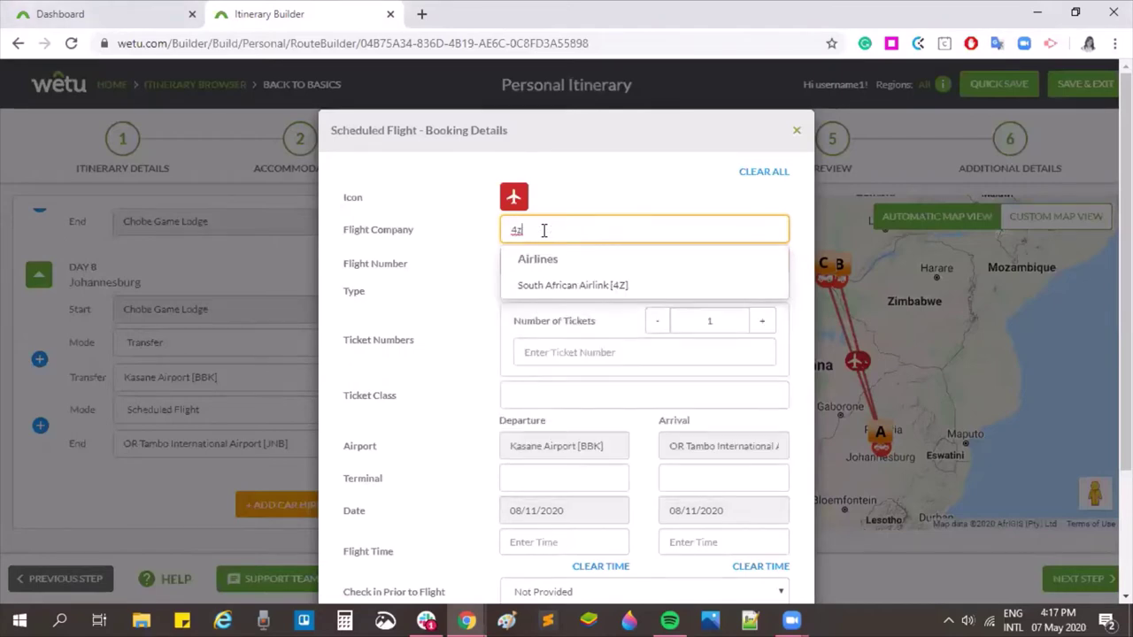
{"action": "left_click", "coordinate": [626, 287]}
Enter flight number 307, retrieve its flight details and save the booking details.
{"action": "left_click", "coordinate": [582, 260]}
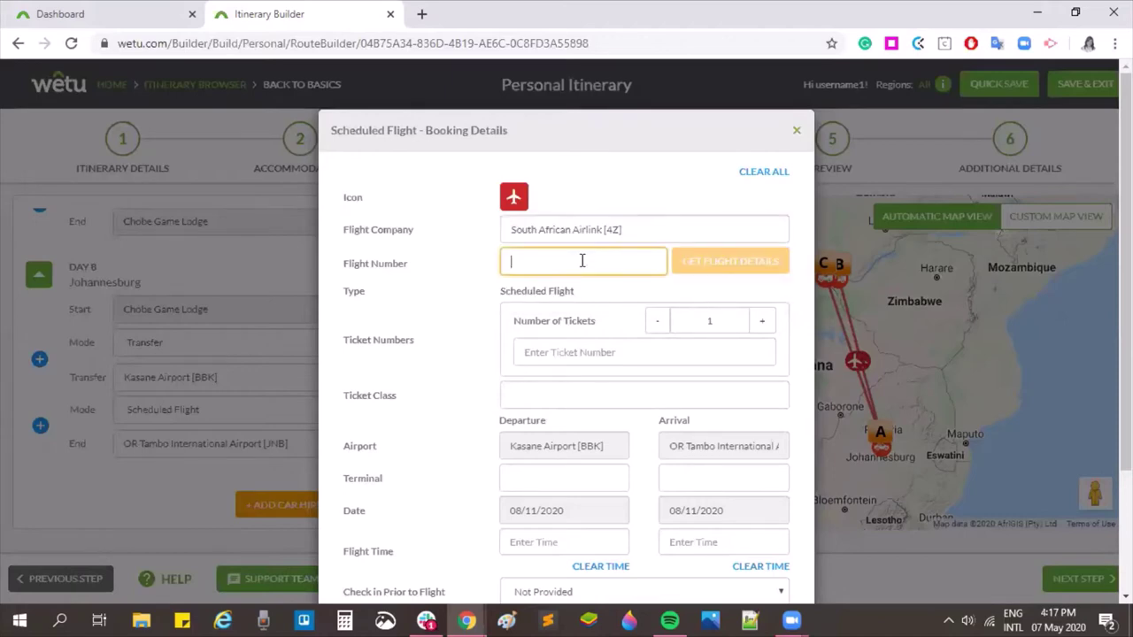
{"action": "type", "text": "307"}
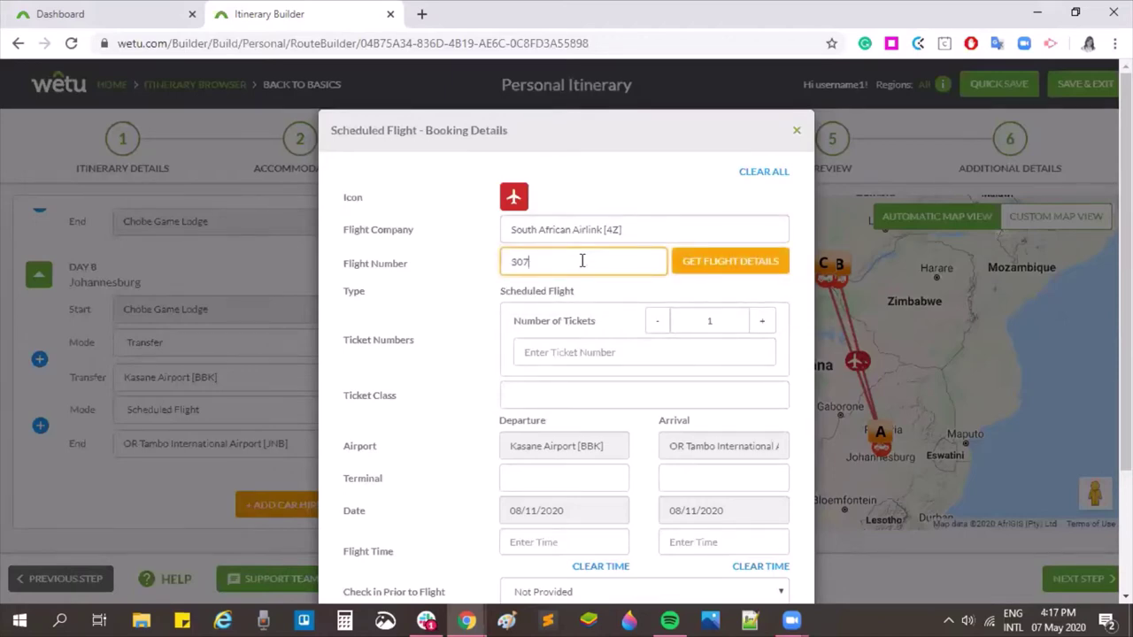
{"action": "left_click", "coordinate": [729, 267]}
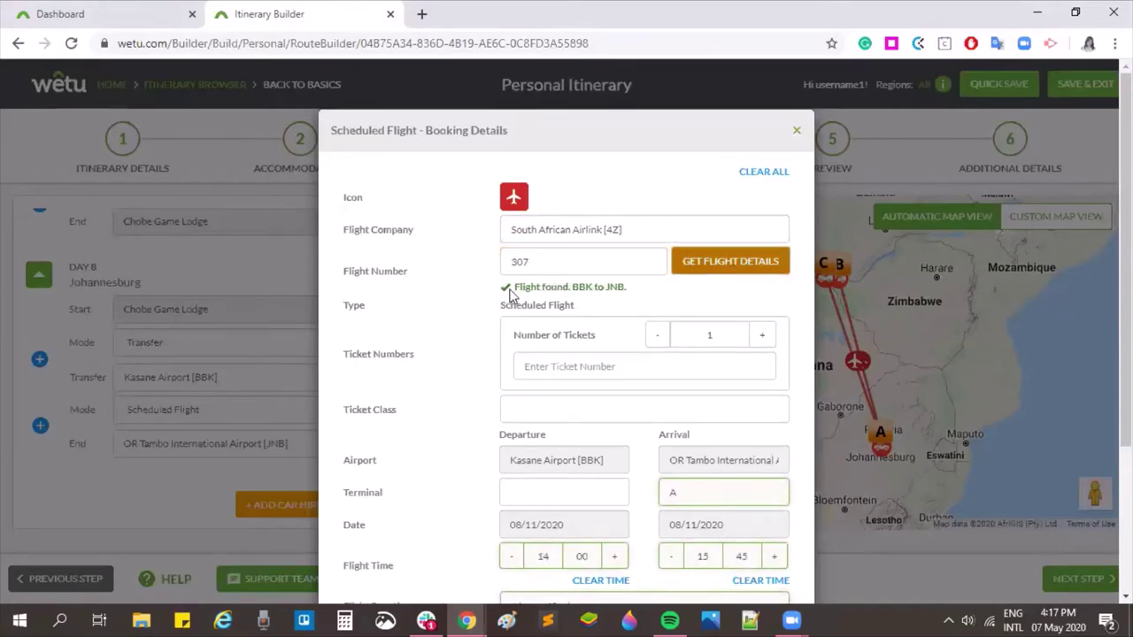
{"action": "left_click_drag", "start_coordinate": [513, 290], "coordinate": [643, 294]}
{"action": "scroll", "coordinate": [652, 261], "scroll_direction": "down", "scroll_amount": 2}
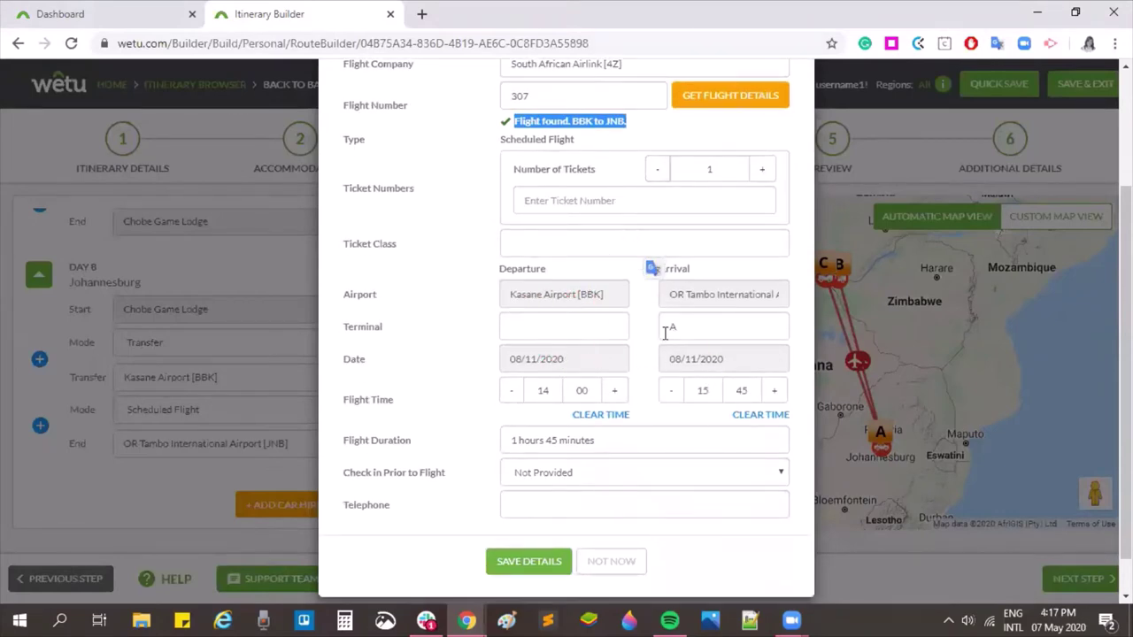
{"action": "scroll", "coordinate": [703, 353], "scroll_direction": "down", "scroll_amount": 1}
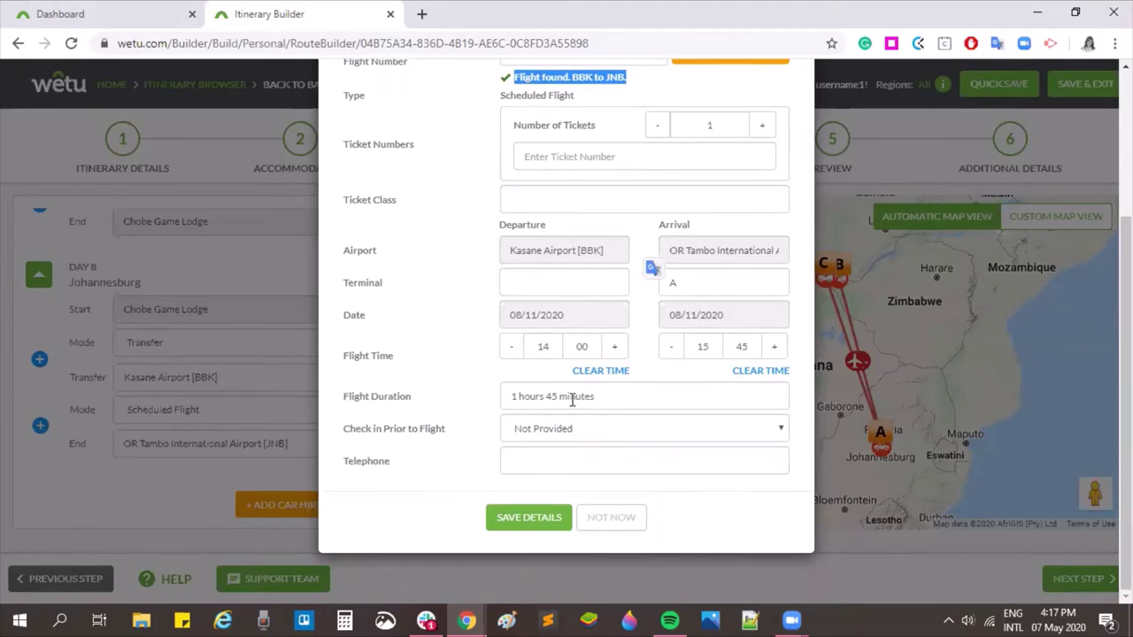
{"action": "left_click", "coordinate": [514, 517]}
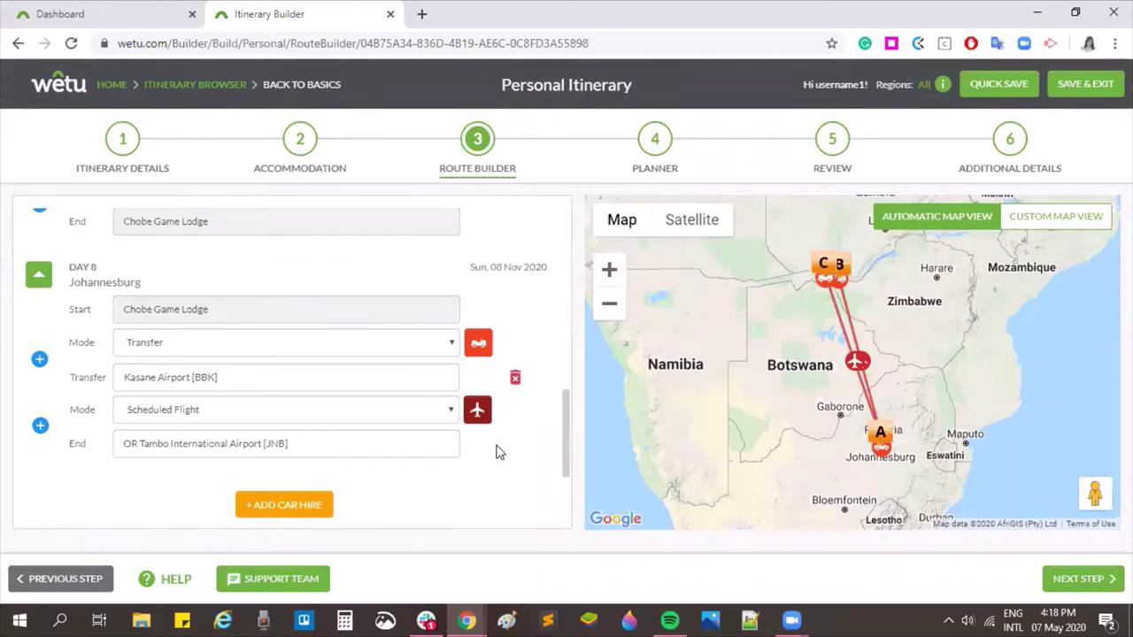
Set the Day 2 travel mode from The Residence Johannesburg to OR Tambo International Airport to Self Drive and check the route on the map.
{"action": "scroll", "coordinate": [495, 457], "scroll_direction": "up", "scroll_amount": 15}
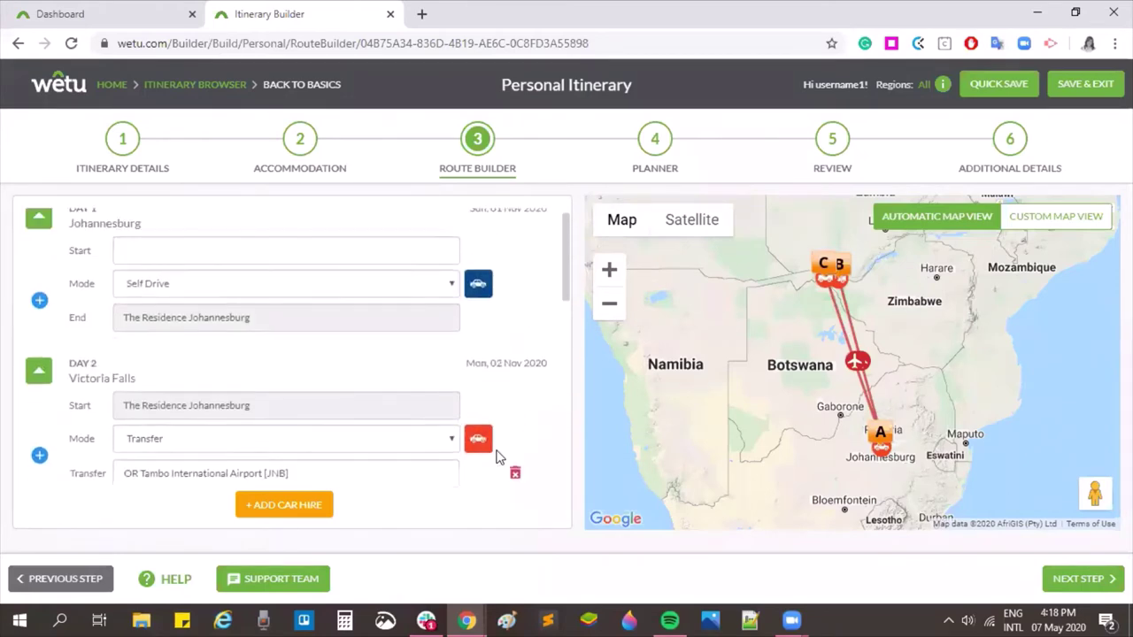
{"action": "left_click", "coordinate": [433, 374]}
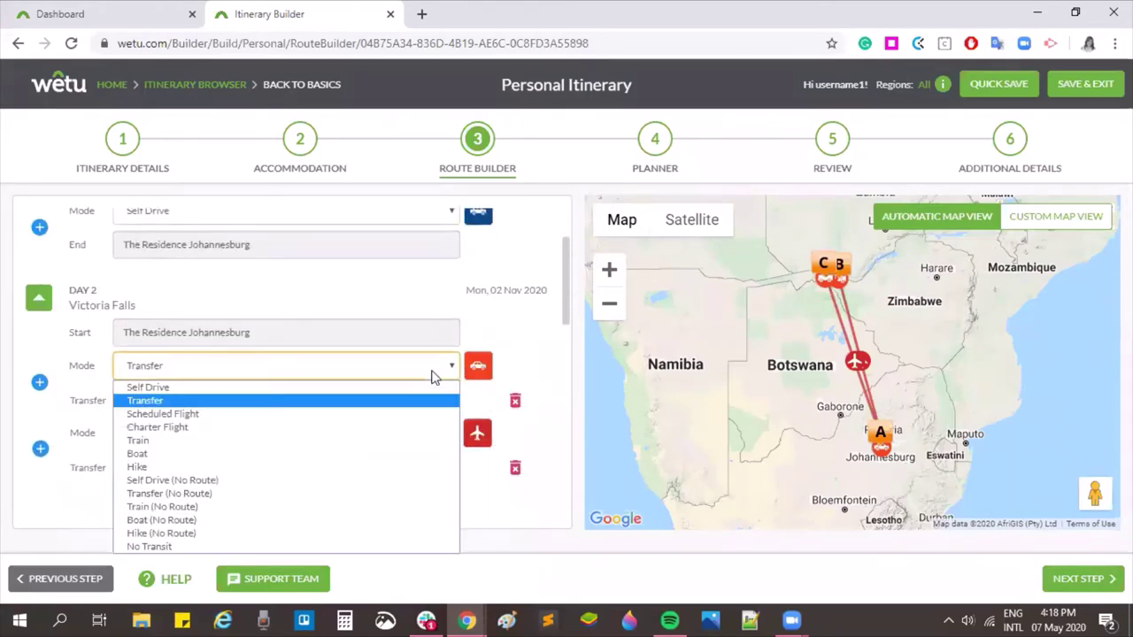
{"action": "left_click", "coordinate": [424, 379]}
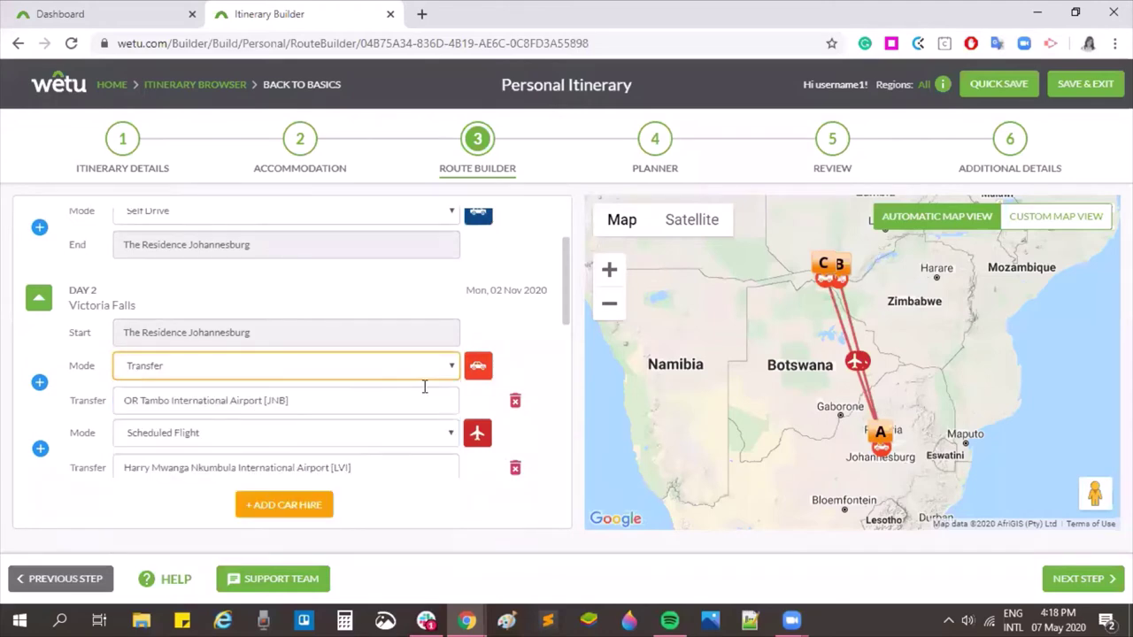
{"action": "scroll", "coordinate": [887, 459], "scroll_direction": "up", "scroll_amount": 1}
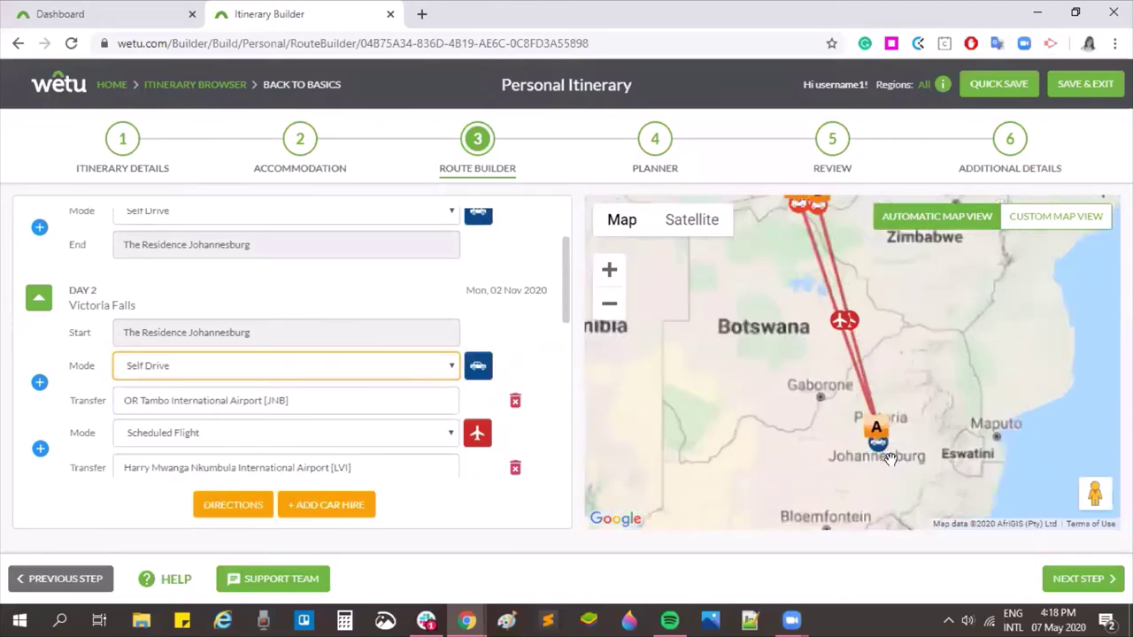
{"action": "scroll", "coordinate": [888, 460], "scroll_direction": "up", "scroll_amount": 5}
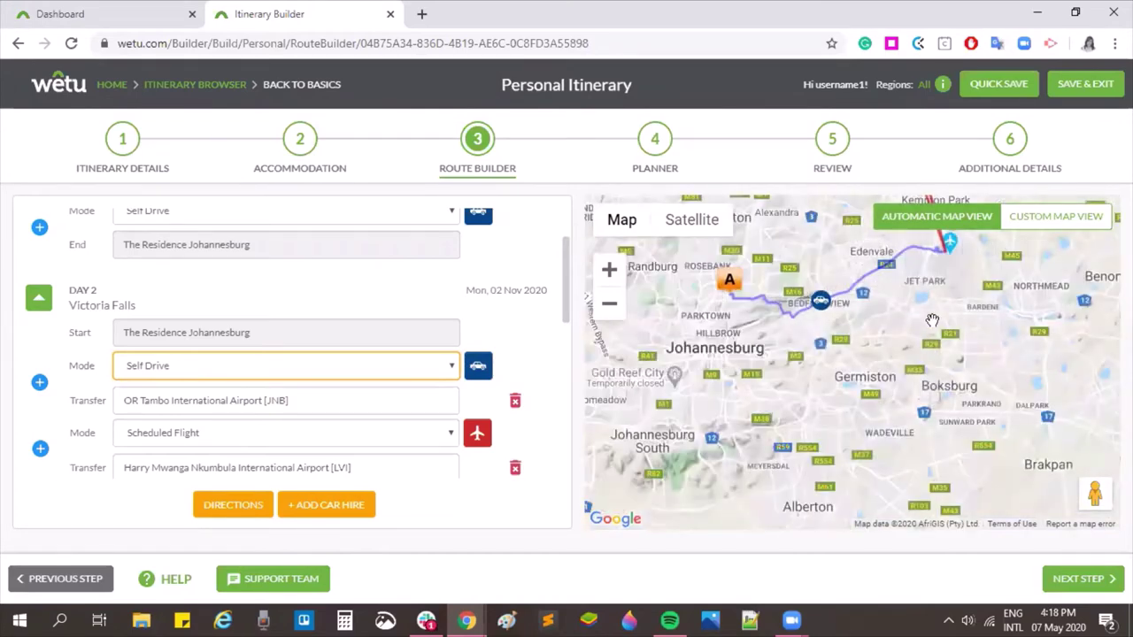
Open the driving directions from The Residence Johannesburg to OR Tambo and reroute the drive southward through two waypoints near Primrose and Marlands.
{"action": "left_click", "coordinate": [234, 509]}
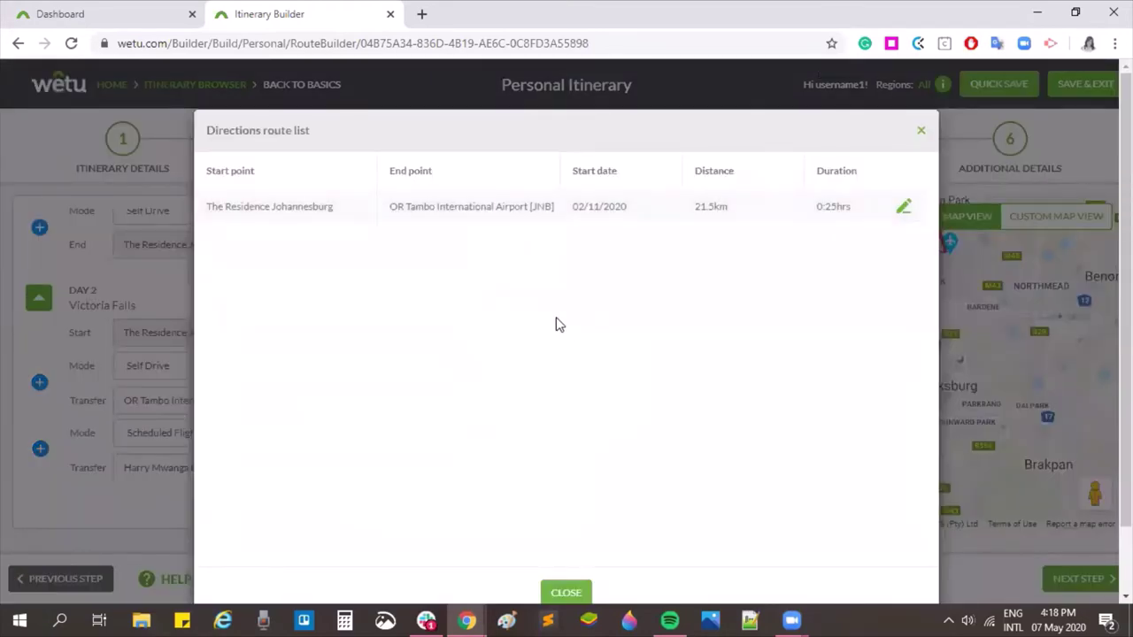
{"action": "left_click", "coordinate": [906, 209]}
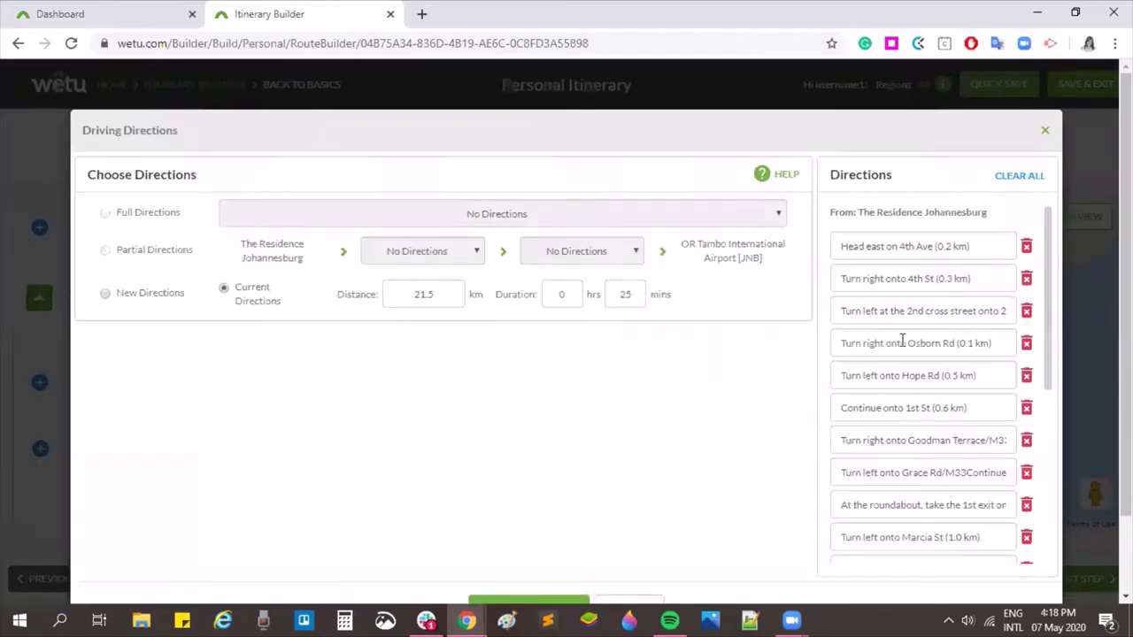
{"action": "scroll", "coordinate": [902, 342], "scroll_direction": "down", "scroll_amount": 1}
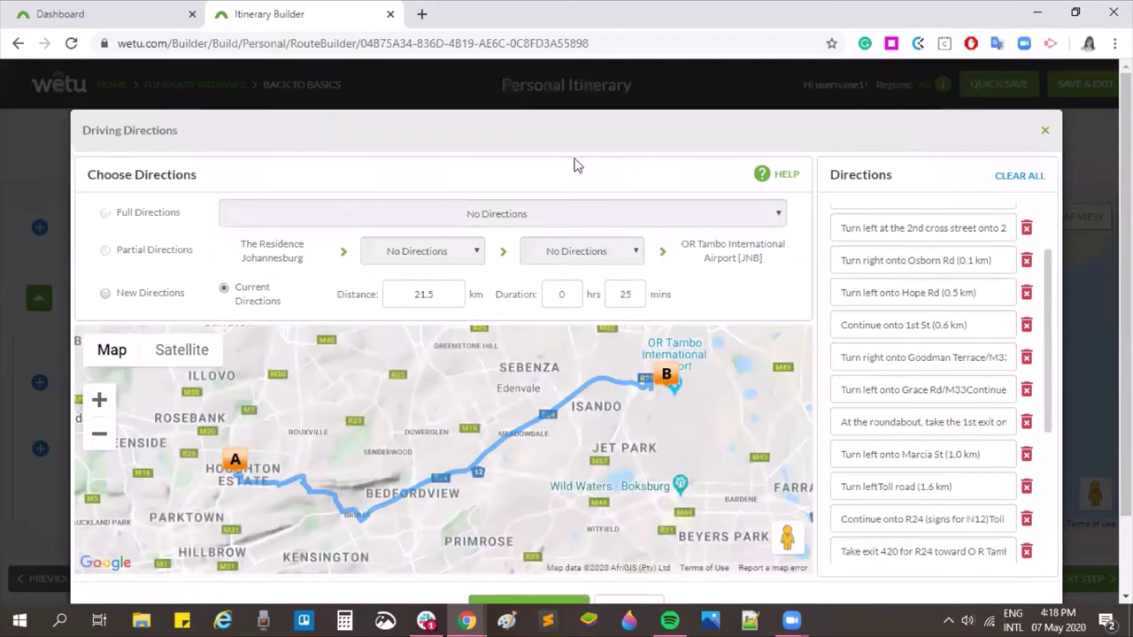
{"action": "scroll", "coordinate": [53, 260], "scroll_direction": "down", "scroll_amount": 1}
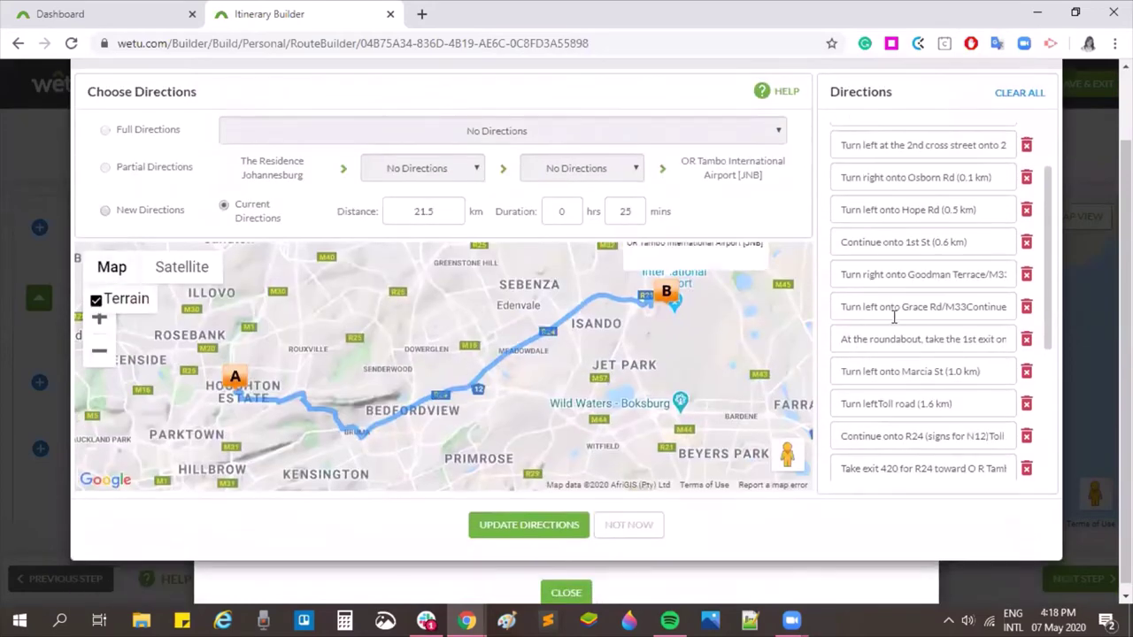
{"action": "scroll", "coordinate": [896, 357], "scroll_direction": "up", "scroll_amount": 1}
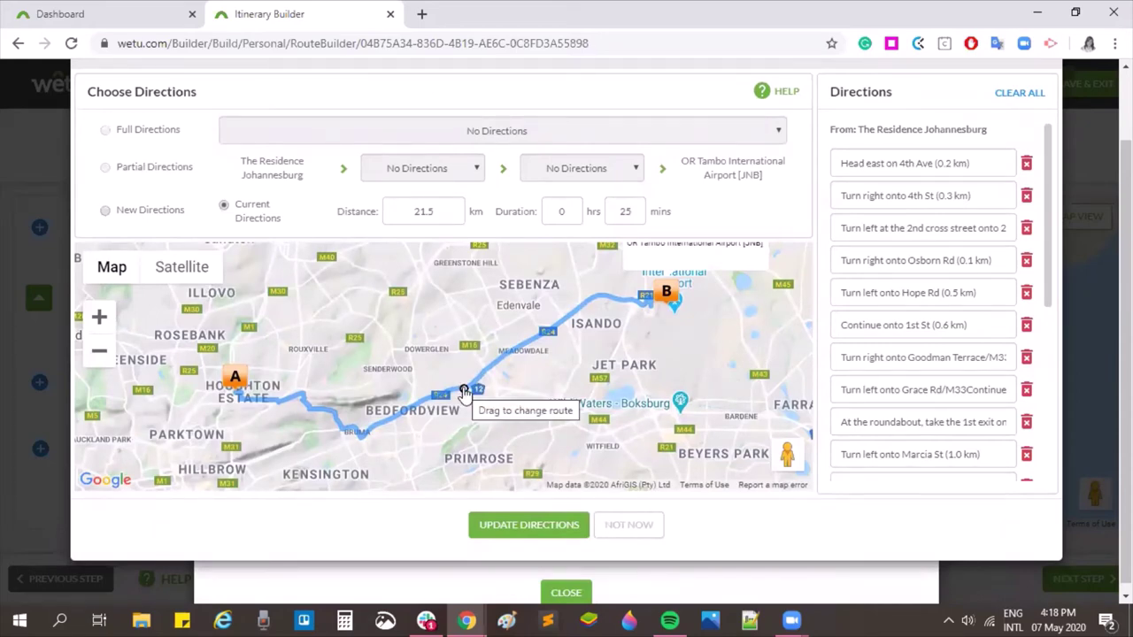
{"action": "mouse_move", "coordinate": [464, 391]}
{"action": "left_mouse_down"}
{"action": "mouse_move", "coordinate": [520, 452]}
{"action": "mouse_move", "coordinate": [553, 459]}
{"action": "left_mouse_up"}
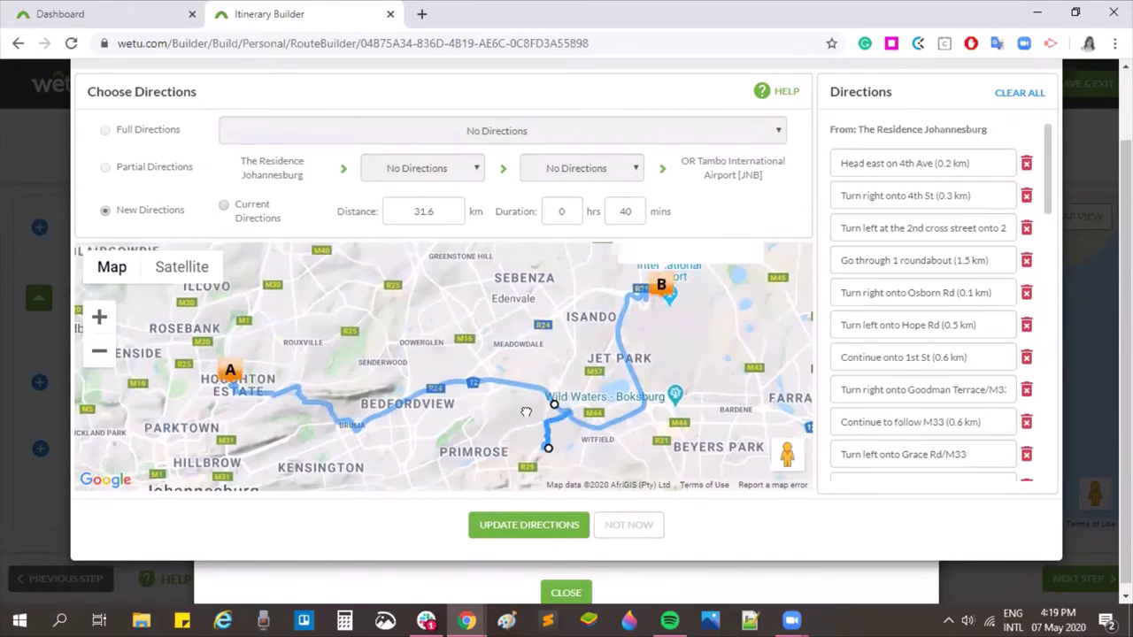
{"action": "left_click", "coordinate": [488, 435]}
Move the eastern route waypoint north onto the main road near Woodmere, removing the side-street loop through Marlands.
{"action": "scroll", "coordinate": [542, 441], "scroll_direction": "up", "scroll_amount": 1}
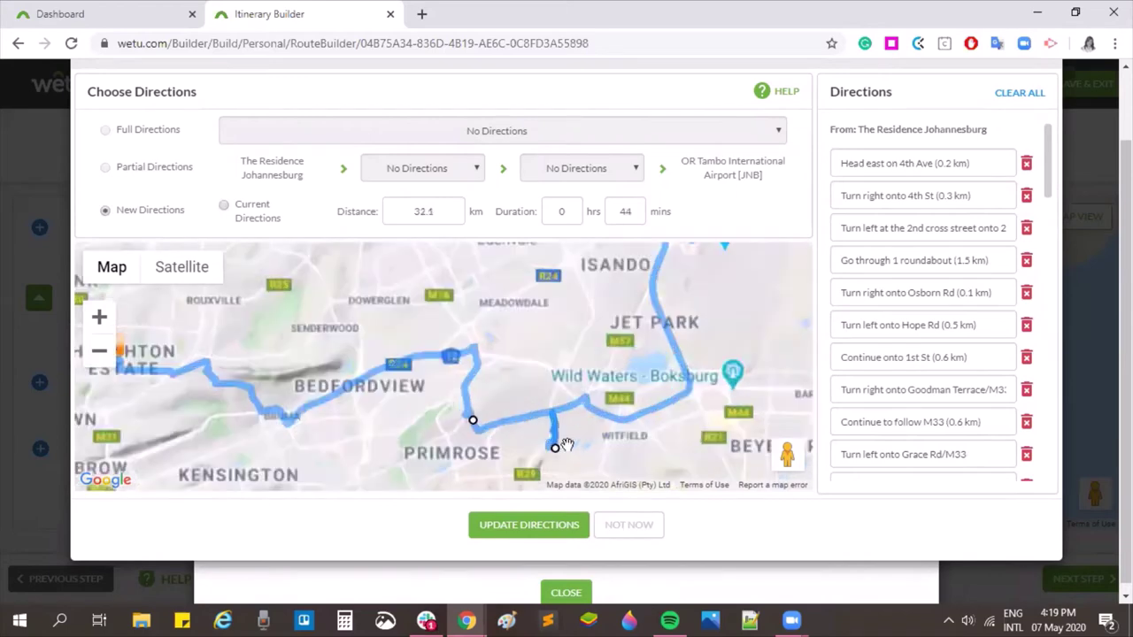
{"action": "scroll", "coordinate": [561, 457], "scroll_direction": "up", "scroll_amount": 1}
{"action": "scroll", "coordinate": [561, 464], "scroll_direction": "up", "scroll_amount": 1}
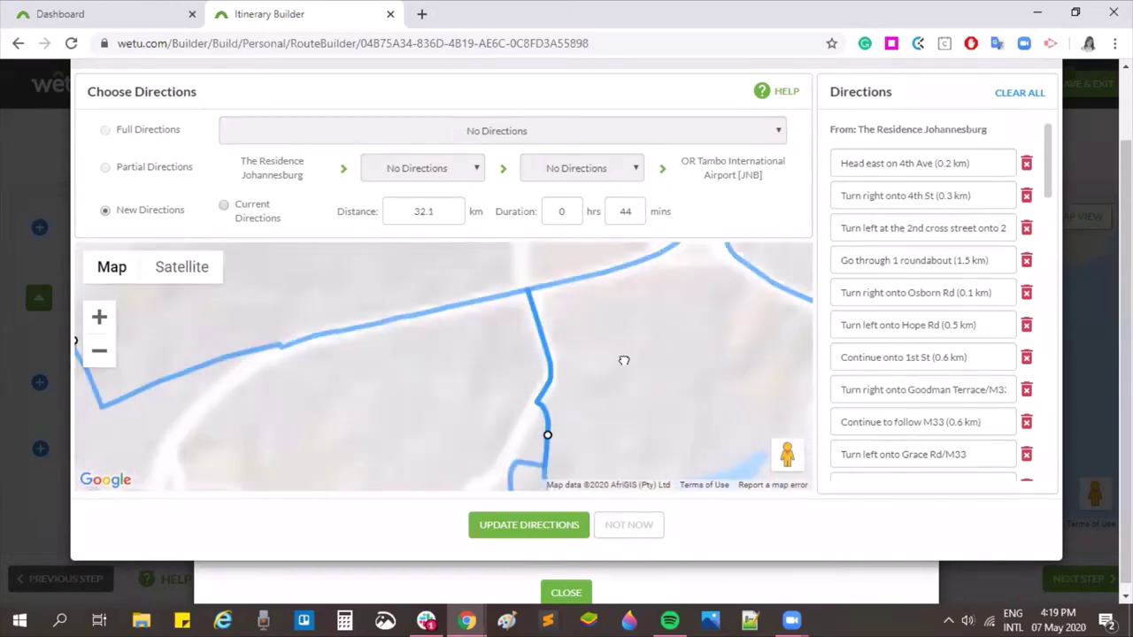
{"action": "left_click_drag", "start_coordinate": [524, 286], "coordinate": [525, 254]}
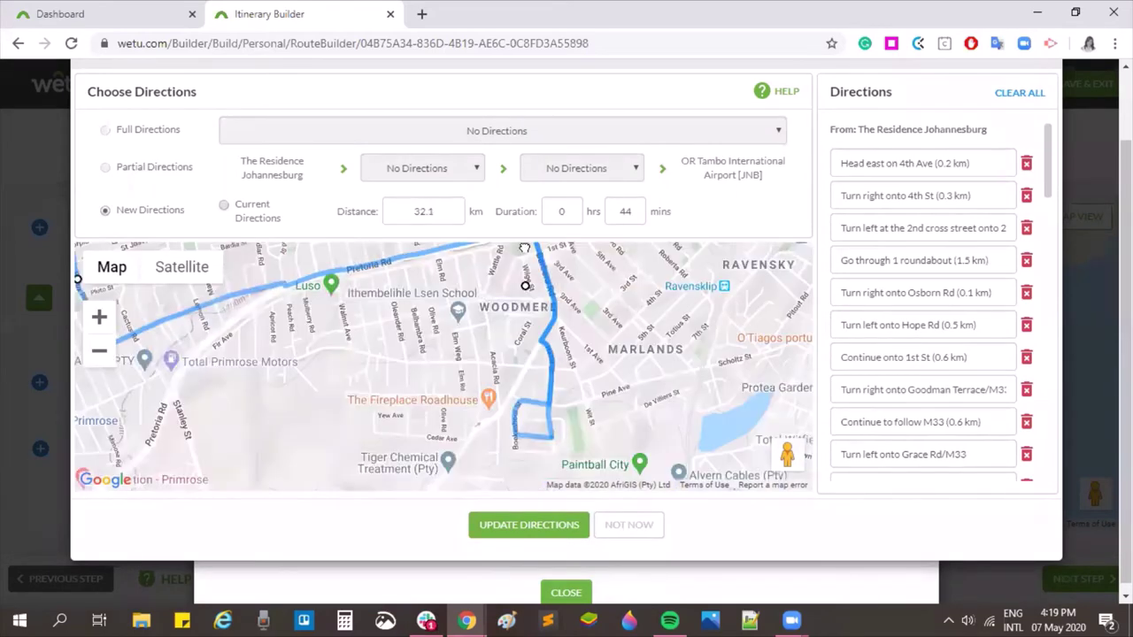
{"action": "left_click", "coordinate": [551, 437]}
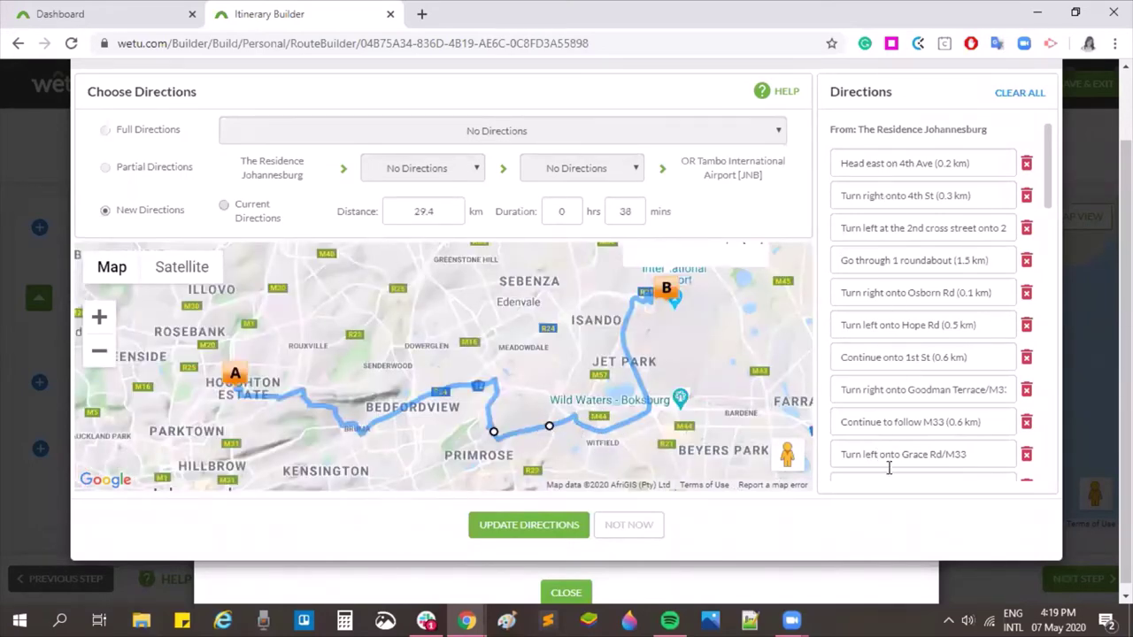
Update the driving directions with the new route and save them for future use under the label "Webinar Training".
{"action": "scroll", "coordinate": [912, 385], "scroll_direction": "up", "scroll_amount": 1}
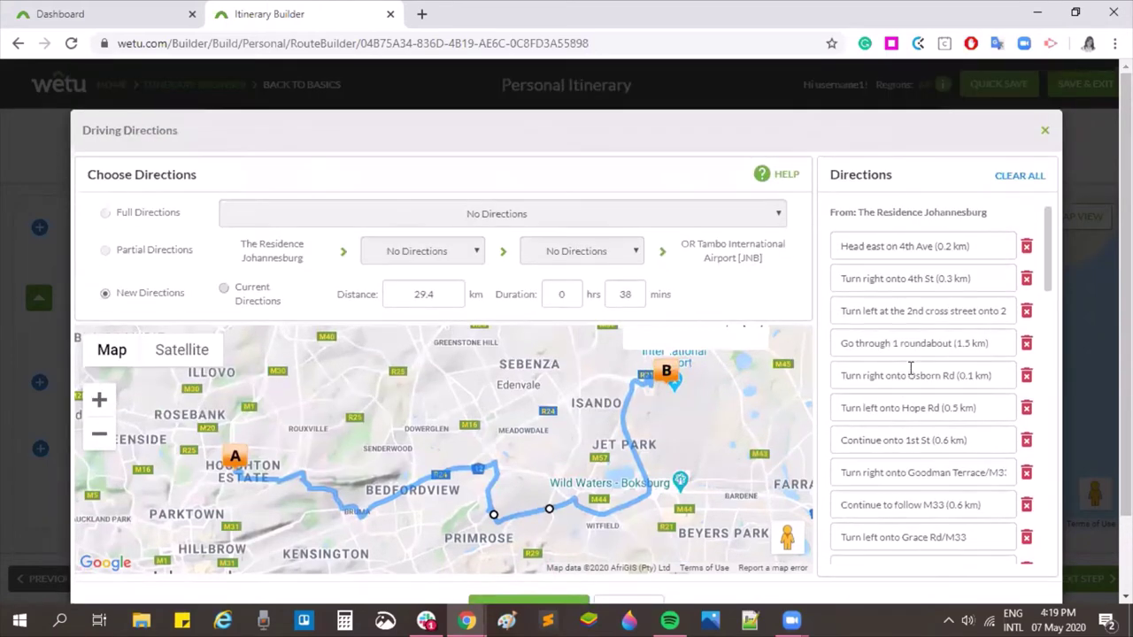
{"action": "scroll", "coordinate": [912, 367], "scroll_direction": "down", "scroll_amount": 1}
{"action": "scroll", "coordinate": [676, 374], "scroll_direction": "down", "scroll_amount": 1}
{"action": "scroll", "coordinate": [591, 193], "scroll_direction": "down", "scroll_amount": 1}
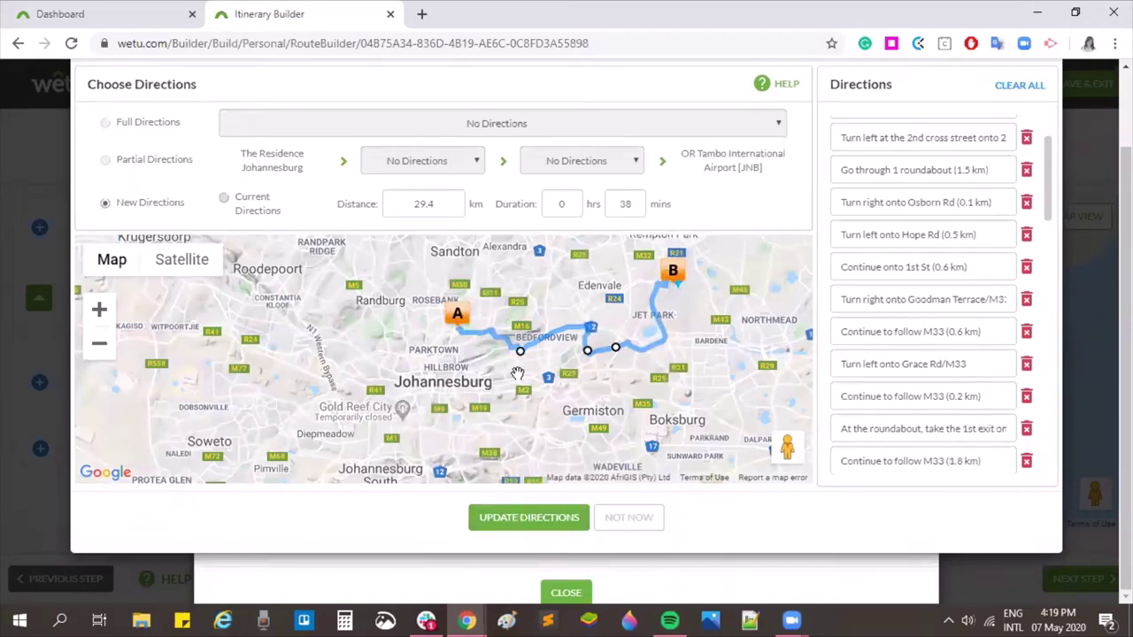
{"action": "left_click", "coordinate": [539, 529]}
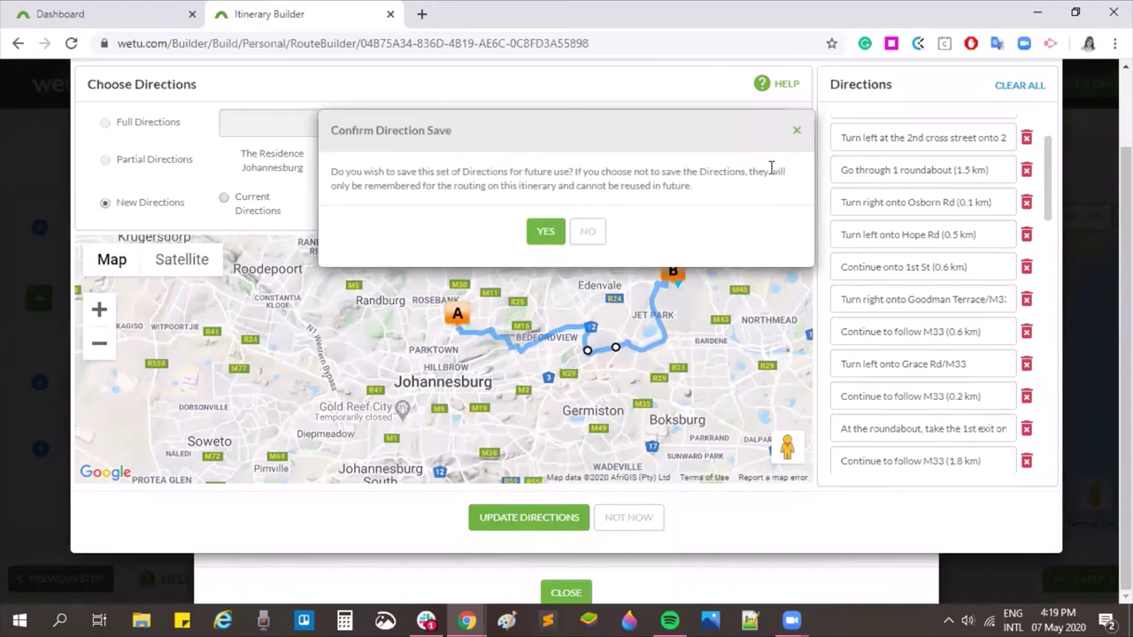
{"action": "left_click", "coordinate": [542, 230]}
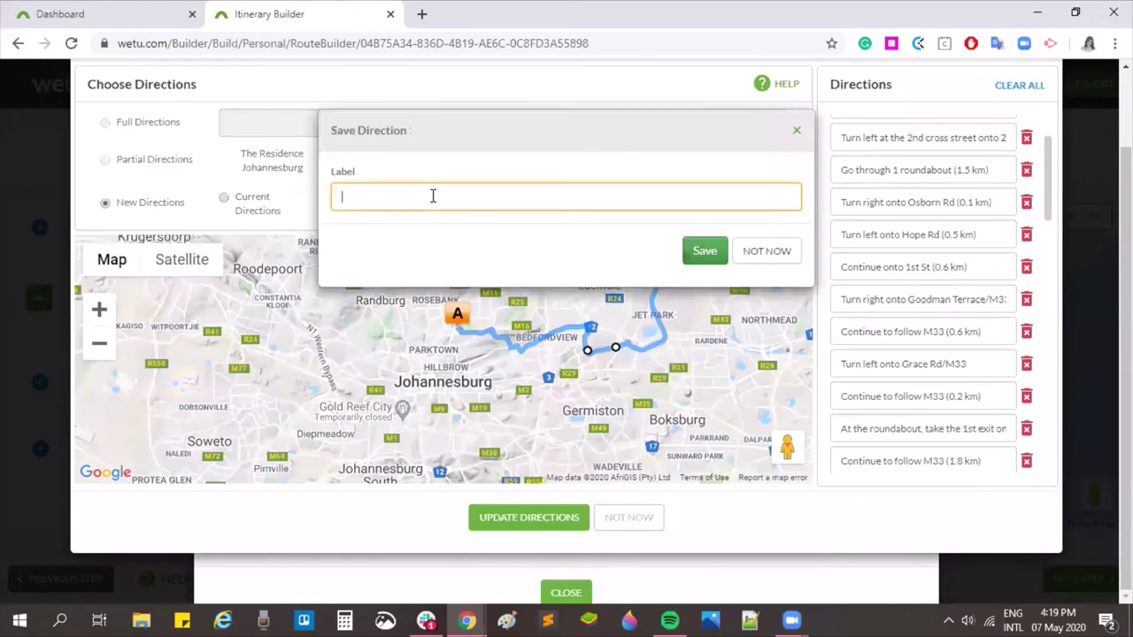
{"action": "type", "text": "Webinar Training"}
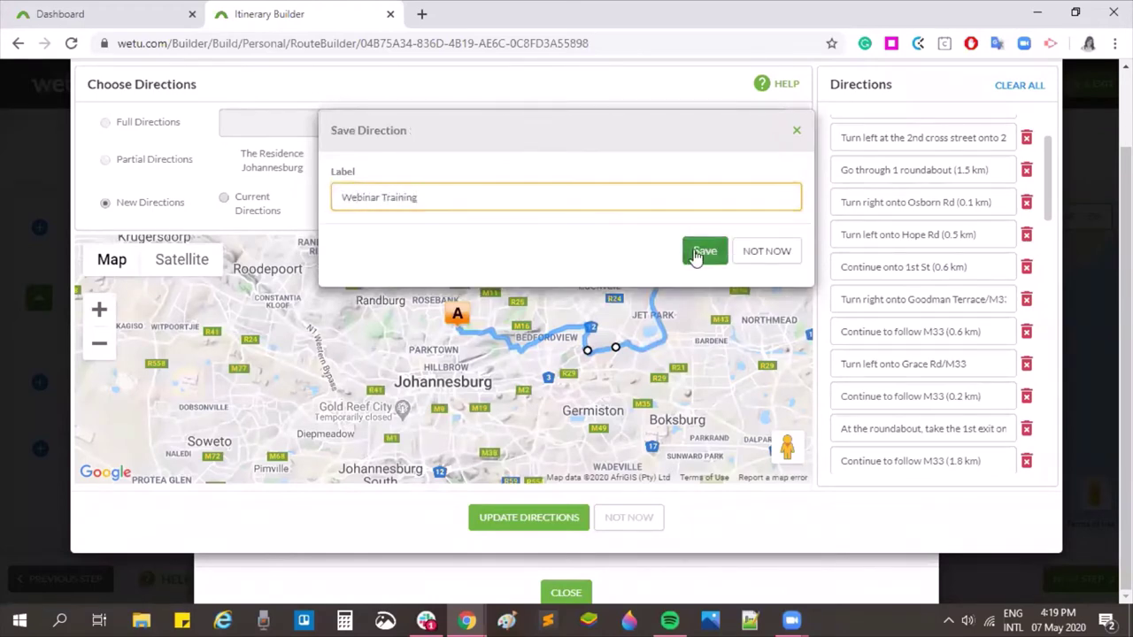
{"action": "left_click", "coordinate": [702, 252]}
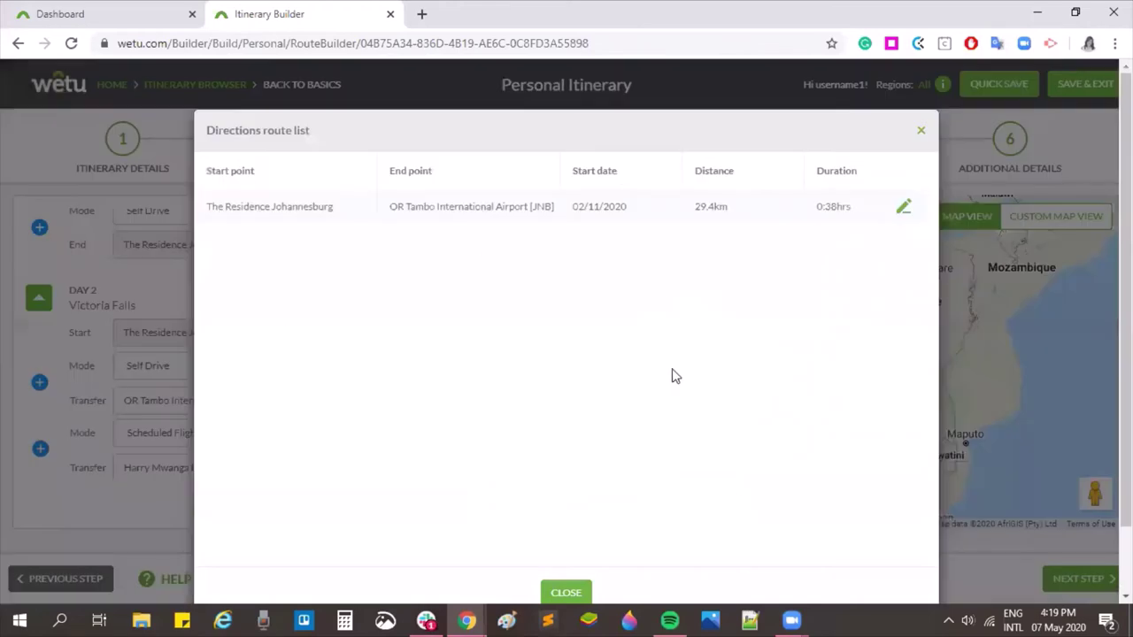
Reopen the driving directions for the Day 2 self-drive leg and review the saved full directions "Webinar Training - English".
{"action": "left_click", "coordinate": [904, 210]}
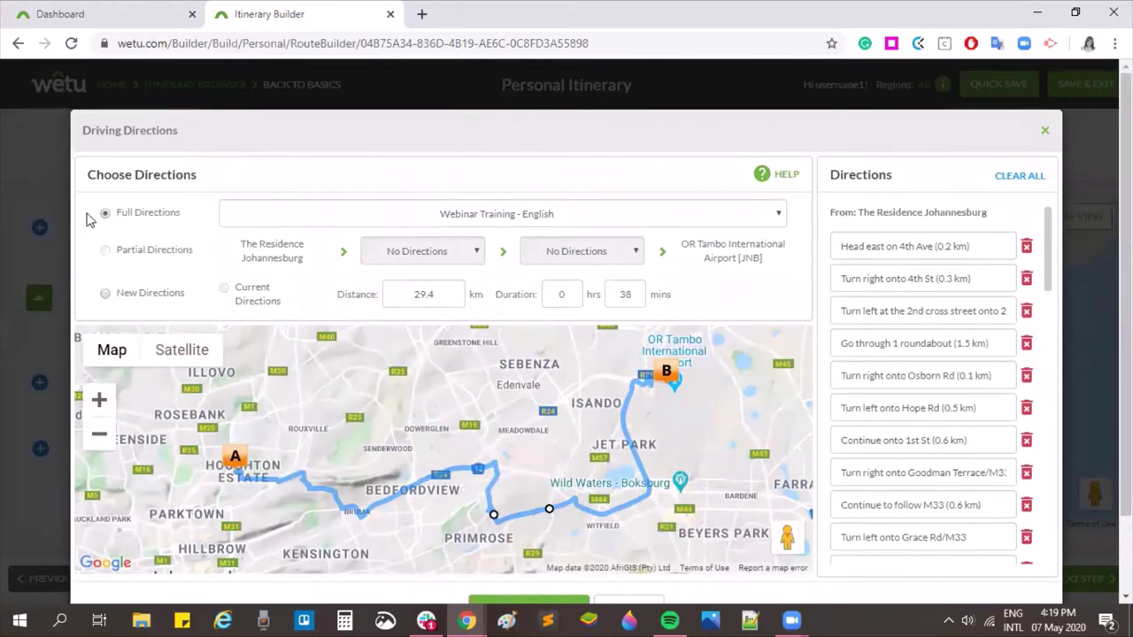
{"action": "left_click", "coordinate": [536, 214]}
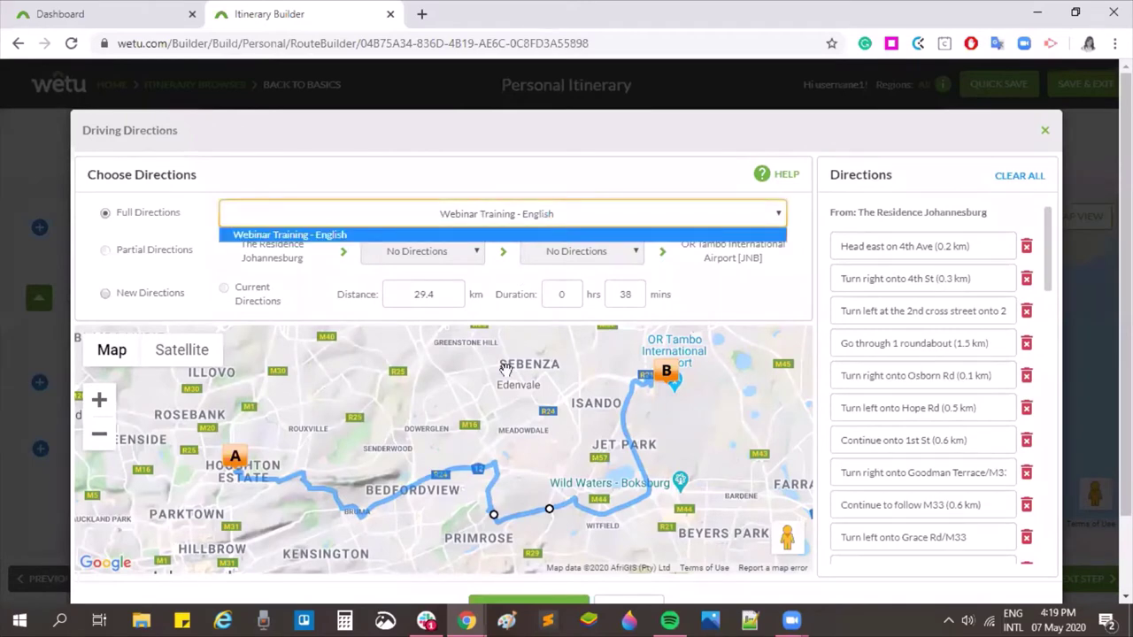
{"action": "left_click", "coordinate": [523, 212]}
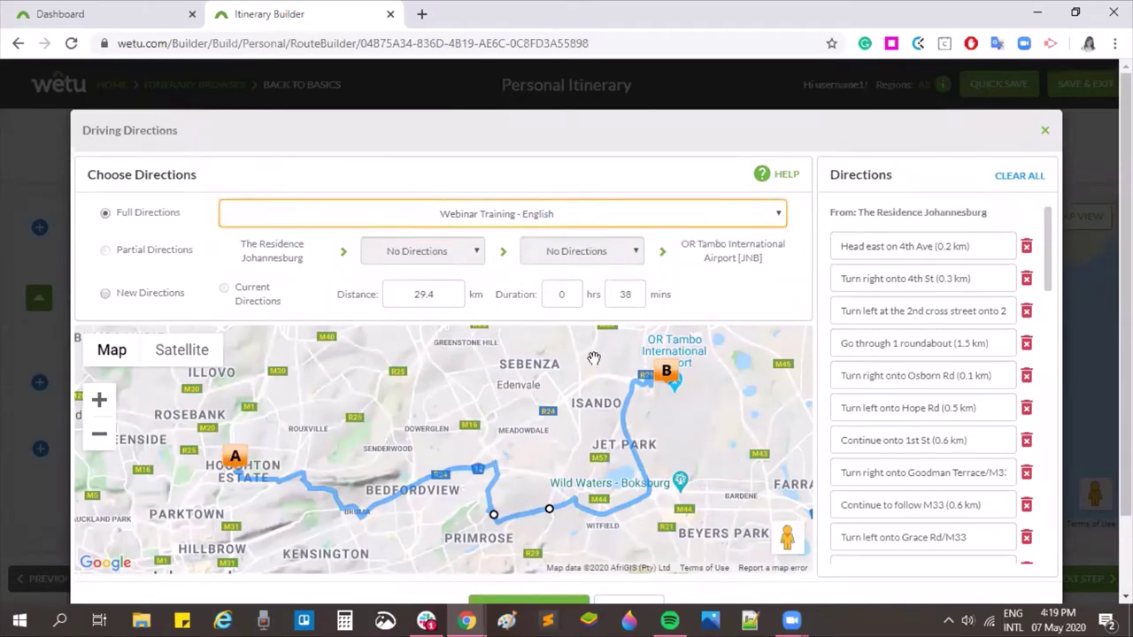
{"action": "scroll", "coordinate": [995, 204], "scroll_direction": "down", "scroll_amount": 5}
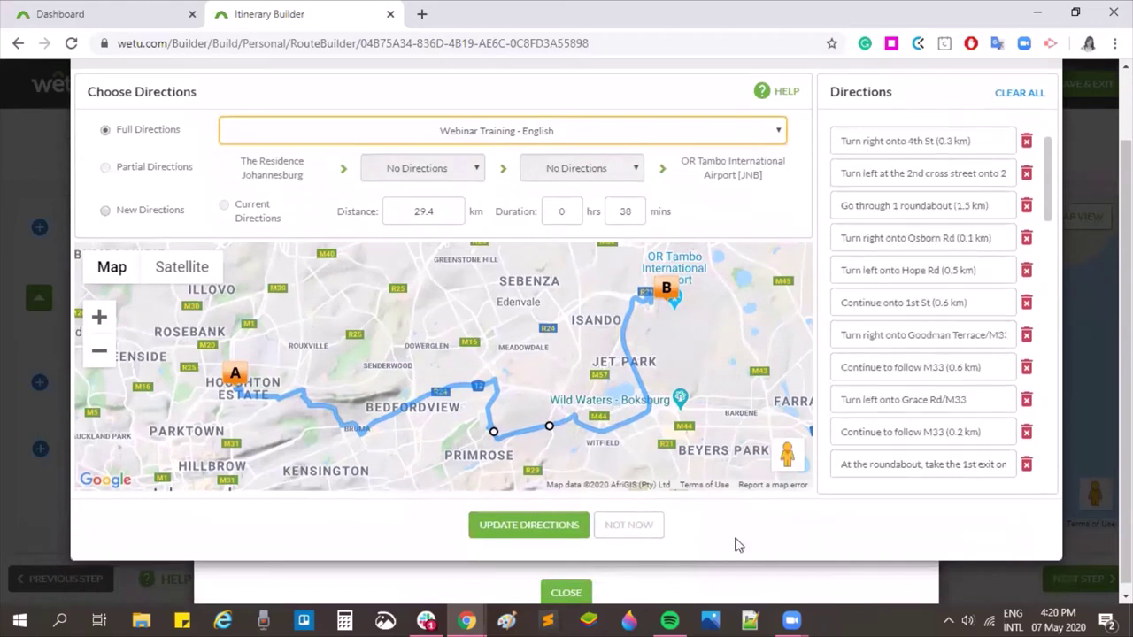
Close the Day 2 driving directions without updating them, and view the self-drive leg's car hire booking form without adding details.
{"action": "left_click", "coordinate": [640, 525]}
{"action": "scroll", "coordinate": [723, 364], "scroll_direction": "down", "scroll_amount": 1}
{"action": "left_click", "coordinate": [556, 519]}
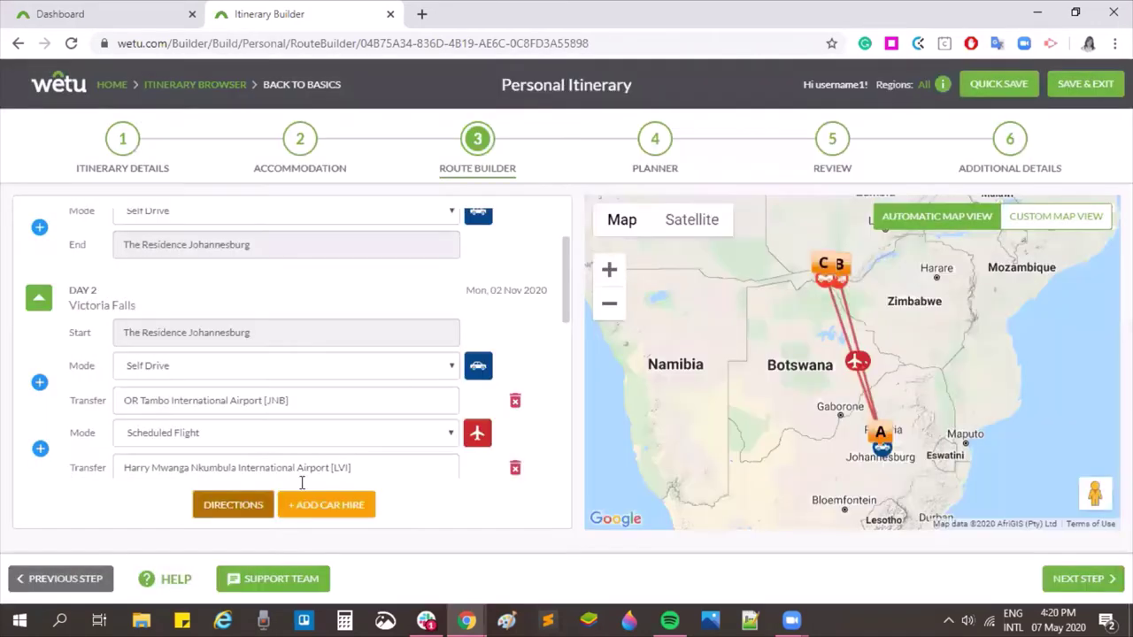
{"action": "left_click", "coordinate": [339, 516]}
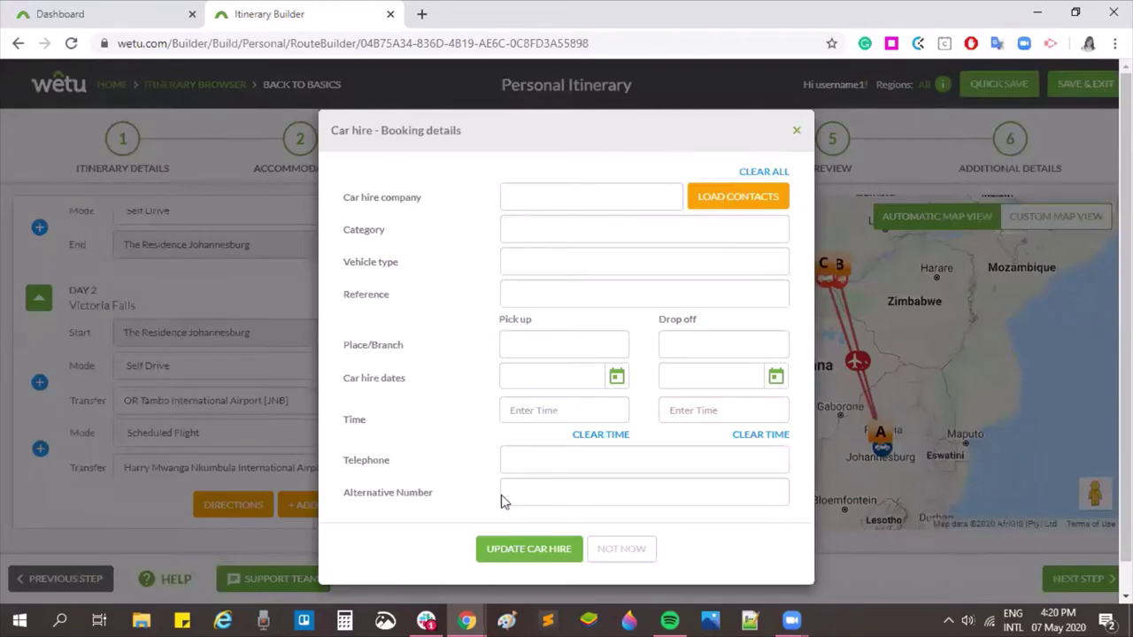
{"action": "left_click", "coordinate": [614, 551]}
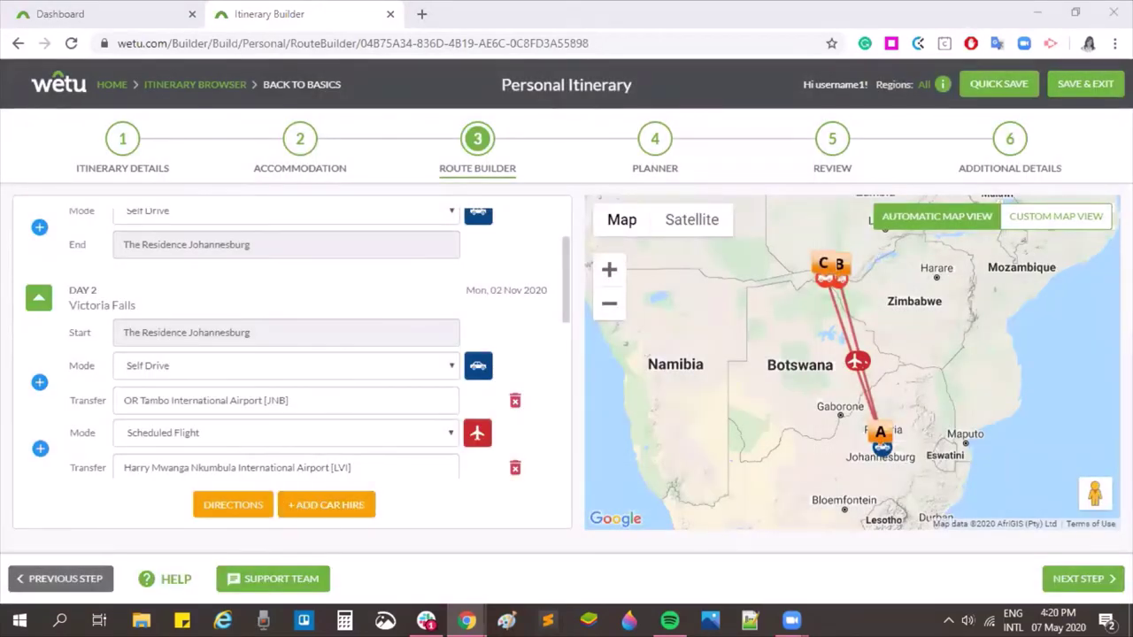
Open the Planner and enter the Day 1 itinerary text "Today you arrive in JNB, have a good night's rest before your flight tomorrow.".
{"action": "left_click", "coordinate": [1079, 579]}
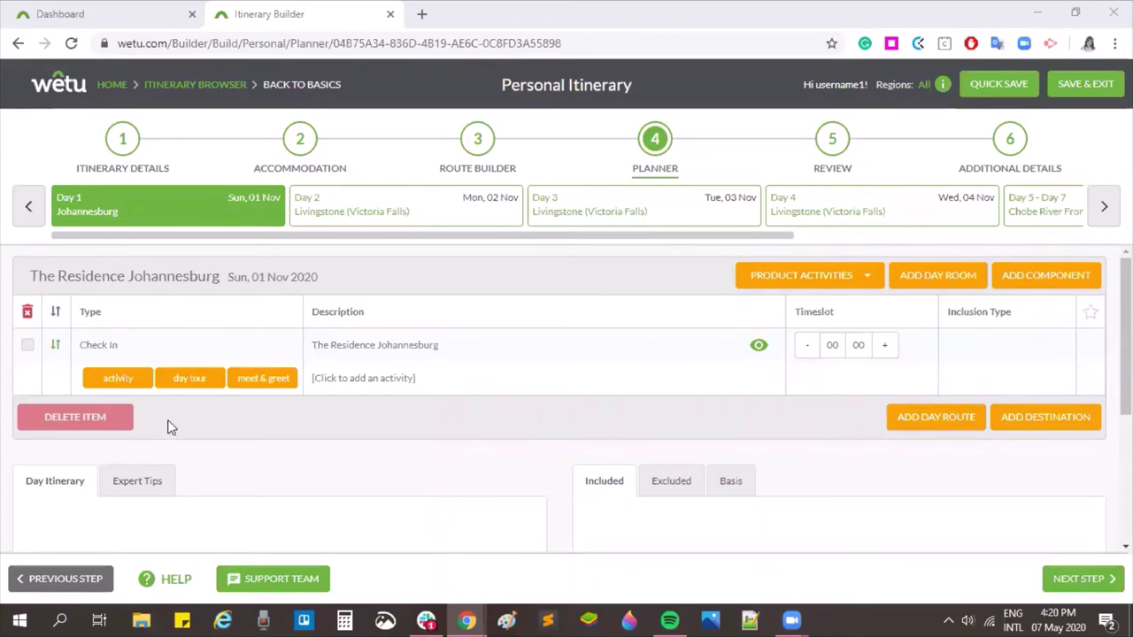
{"action": "scroll", "coordinate": [168, 438], "scroll_direction": "down", "scroll_amount": 1}
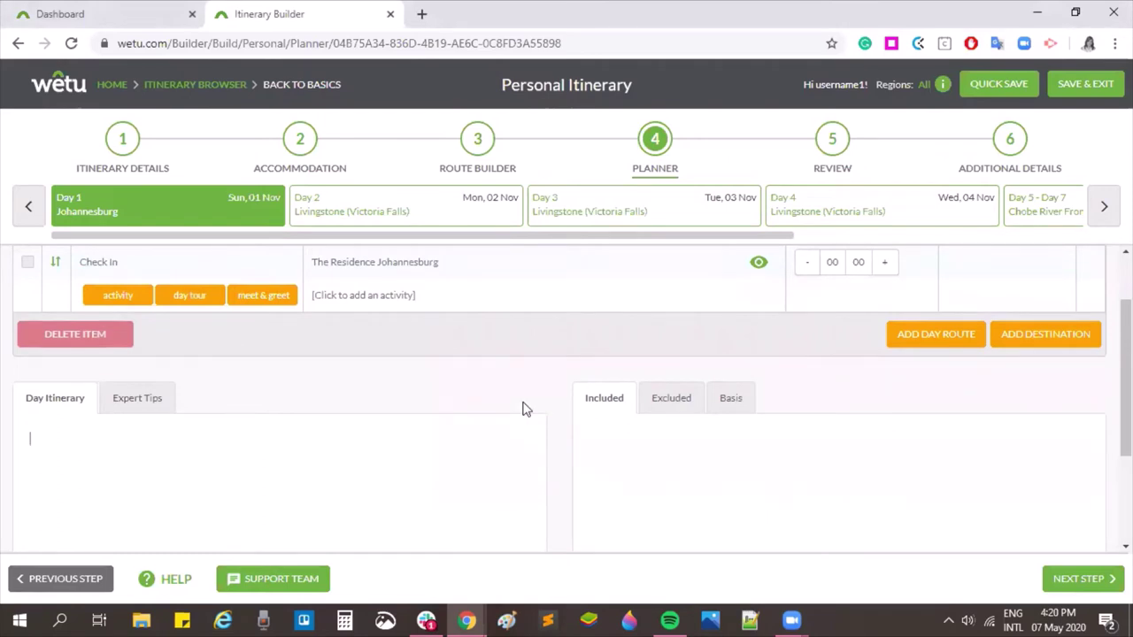
{"action": "type", "text": "Today you arrive in JNB"}
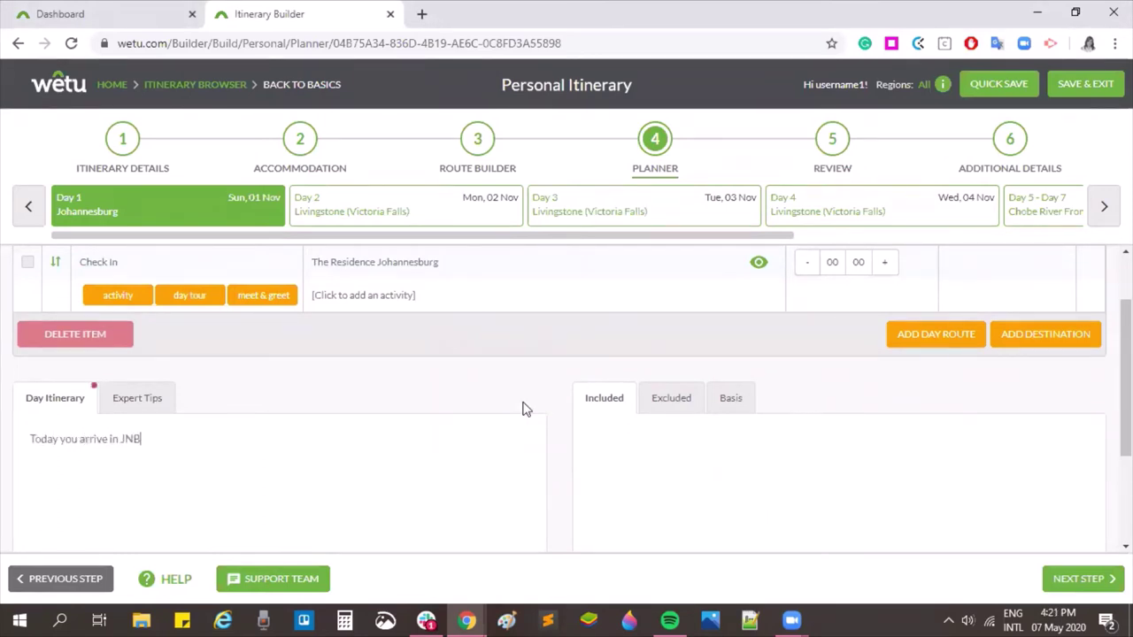
{"action": "type", "text": ", have a good nuights rest before your flight tomorrow."}
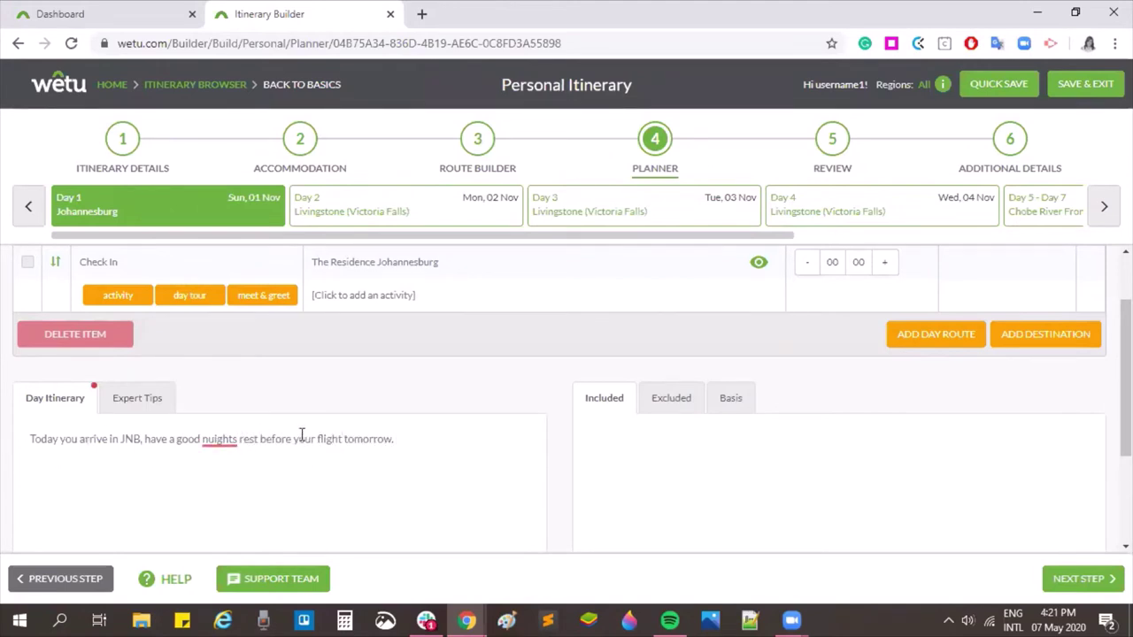
{"action": "right_click", "coordinate": [218, 438]}
{"action": "left_click", "coordinate": [571, 333]}
{"action": "left_click", "coordinate": [213, 440]}
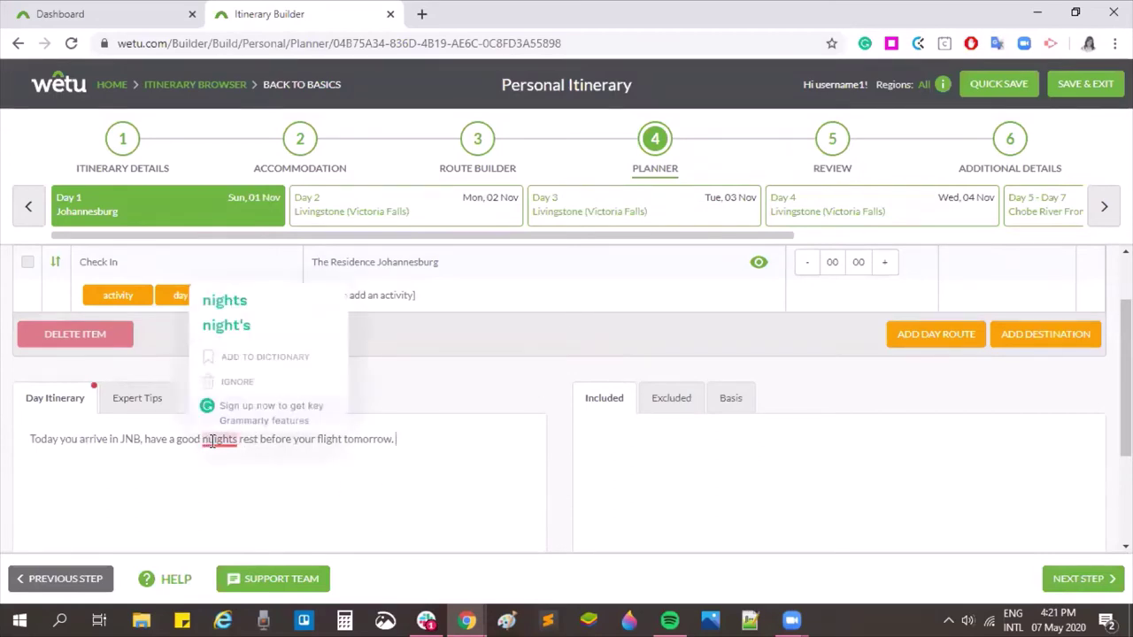
{"action": "left_click", "coordinate": [247, 328]}
View the Expert Tips and Excluded sections for Day 1.
{"action": "left_click", "coordinate": [141, 401]}
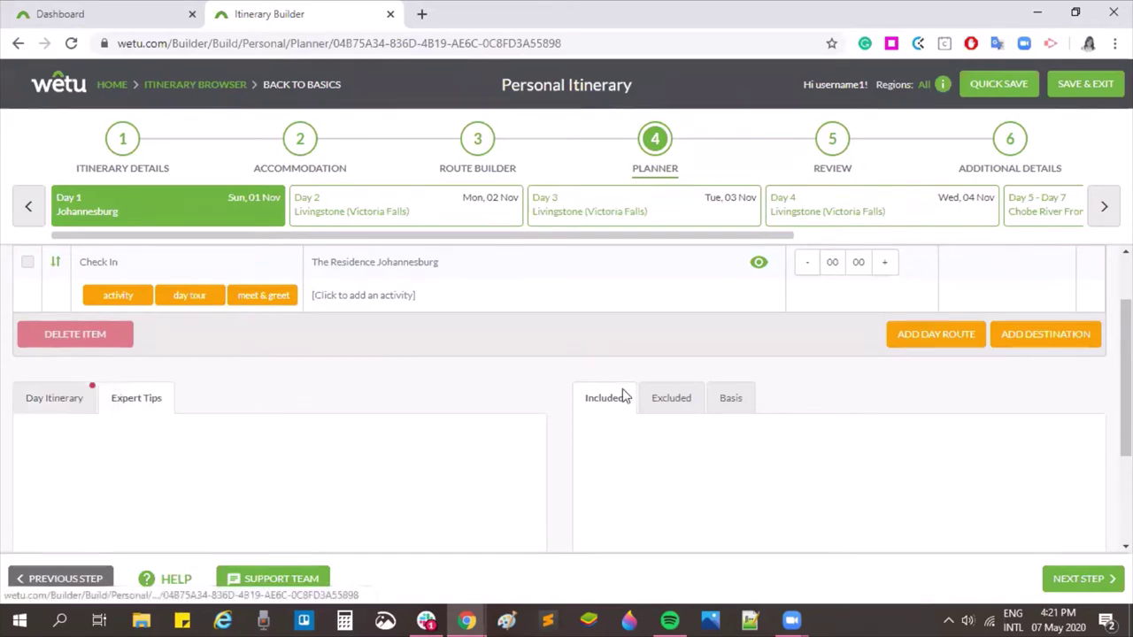
{"action": "left_click", "coordinate": [681, 413]}
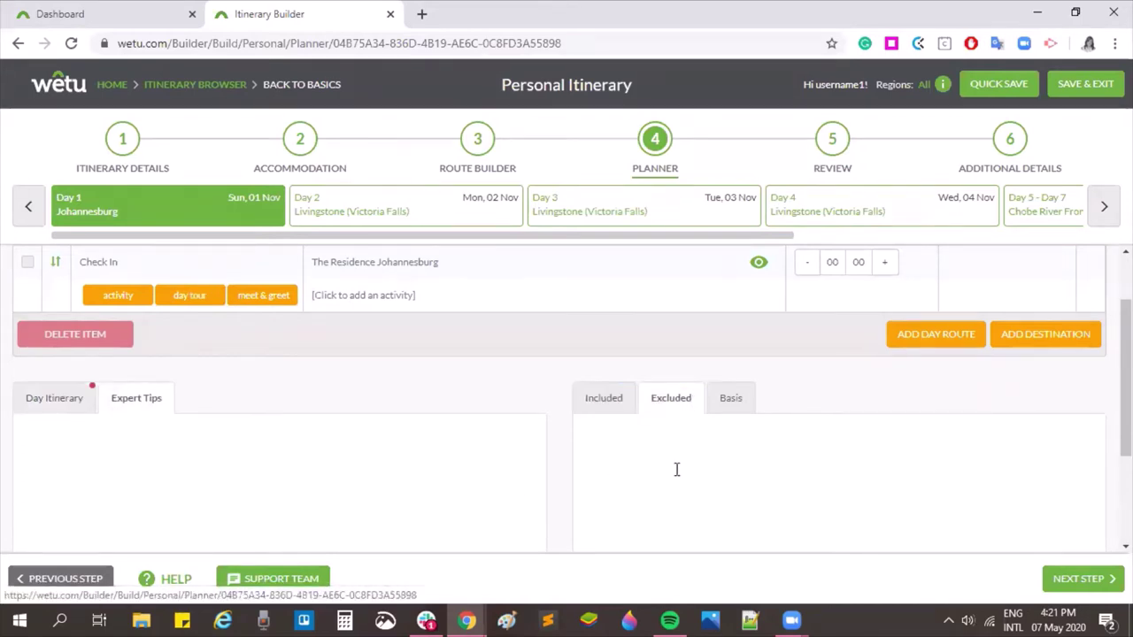
{"action": "scroll", "coordinate": [682, 490], "scroll_direction": "up", "scroll_amount": 2}
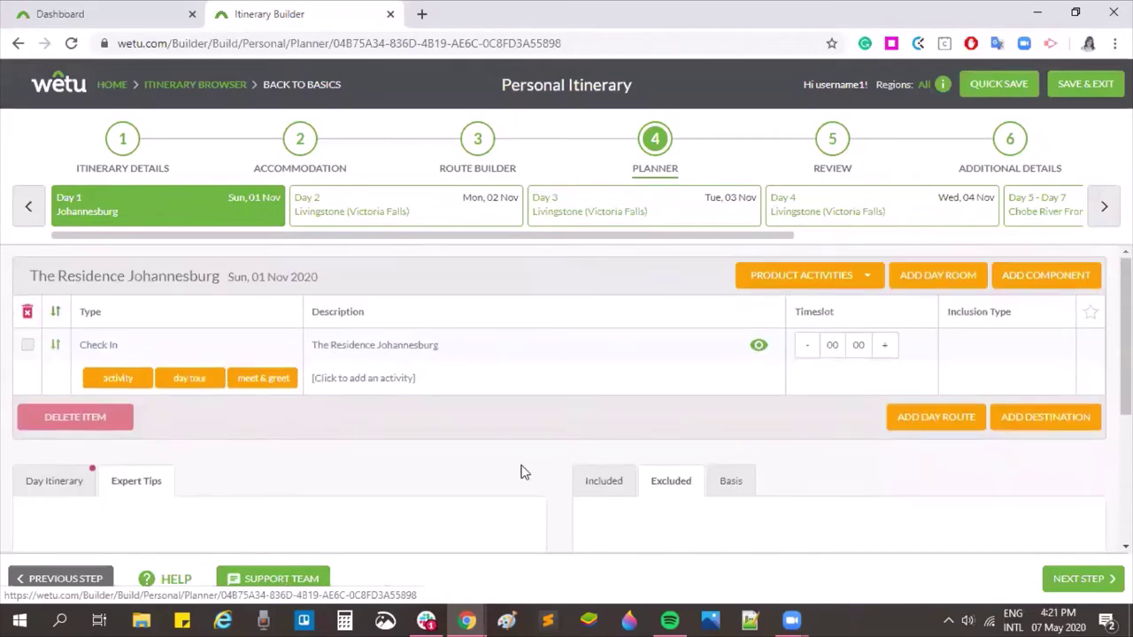
Enter Day 2 itinerary text "Today you arrive in the amazing Royal Livingstone Hotel." and expert tip "Pack some sunblock and a hat. It will be hot!".
{"action": "left_click", "coordinate": [407, 207]}
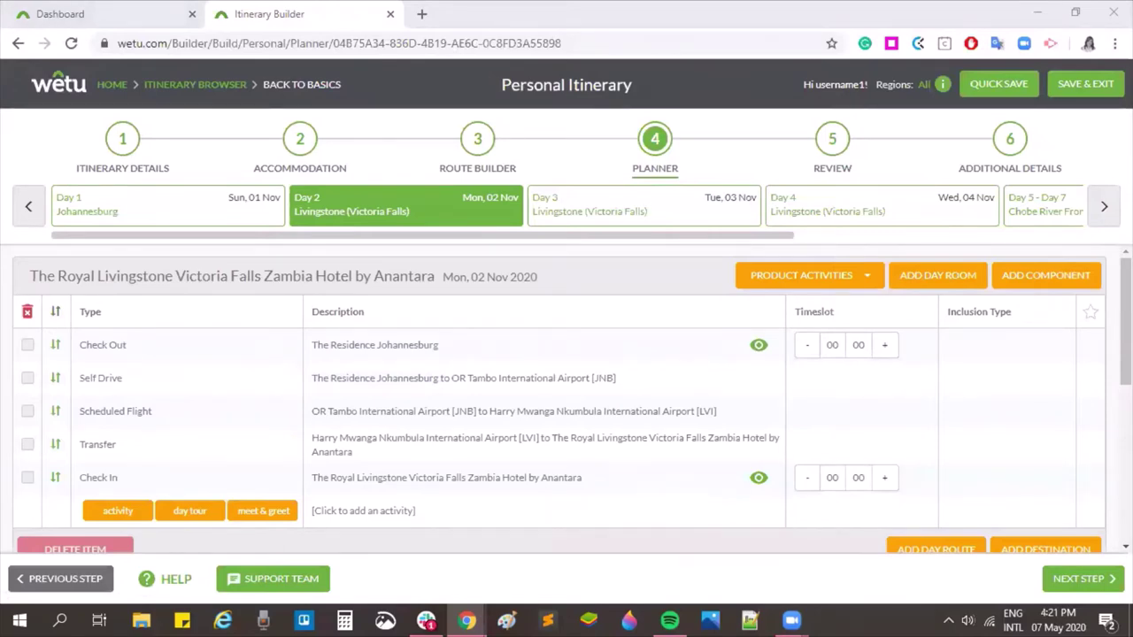
{"action": "scroll", "coordinate": [203, 291], "scroll_direction": "down", "scroll_amount": 2}
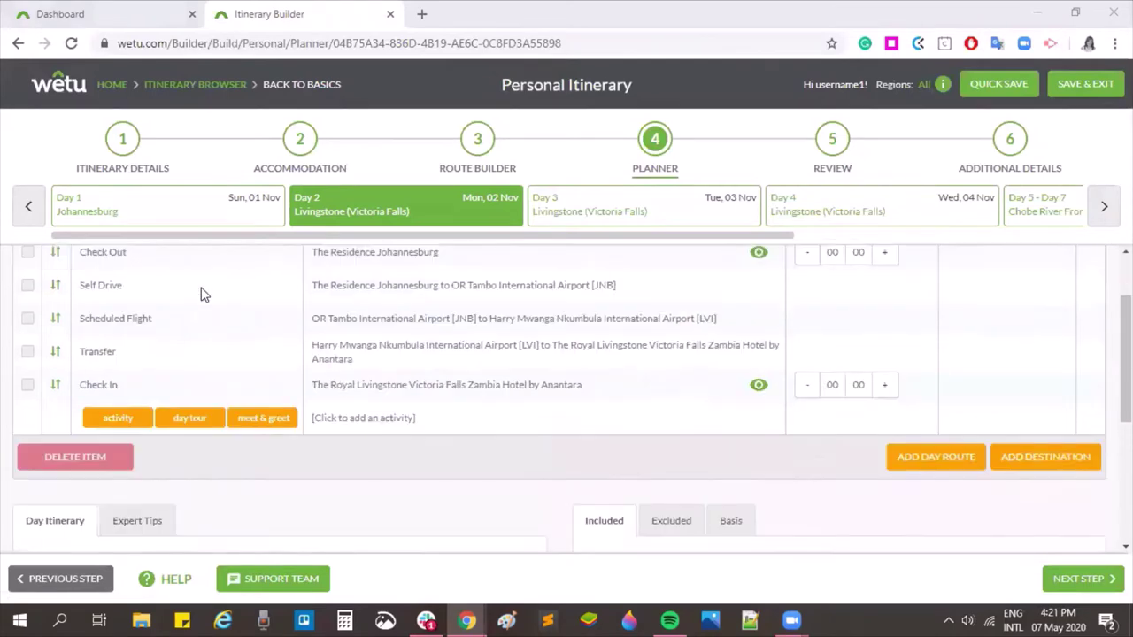
{"action": "left_click", "coordinate": [140, 478]}
{"action": "type", "text": "Today you arrive in the amazing Royal Livingstone Hotel."}
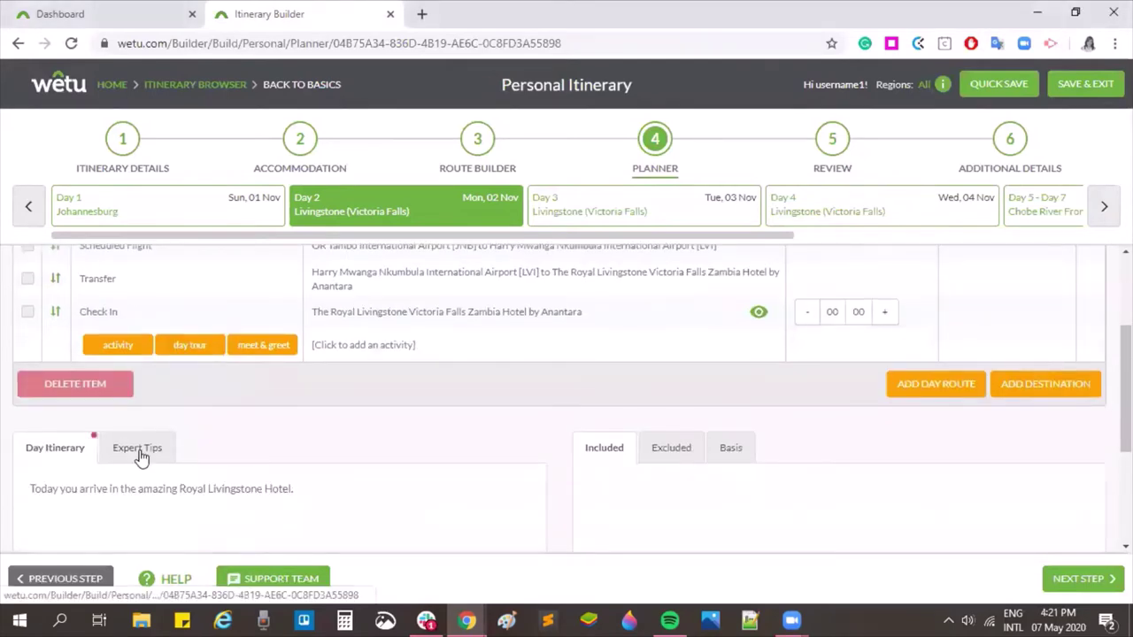
{"action": "left_click", "coordinate": [149, 447]}
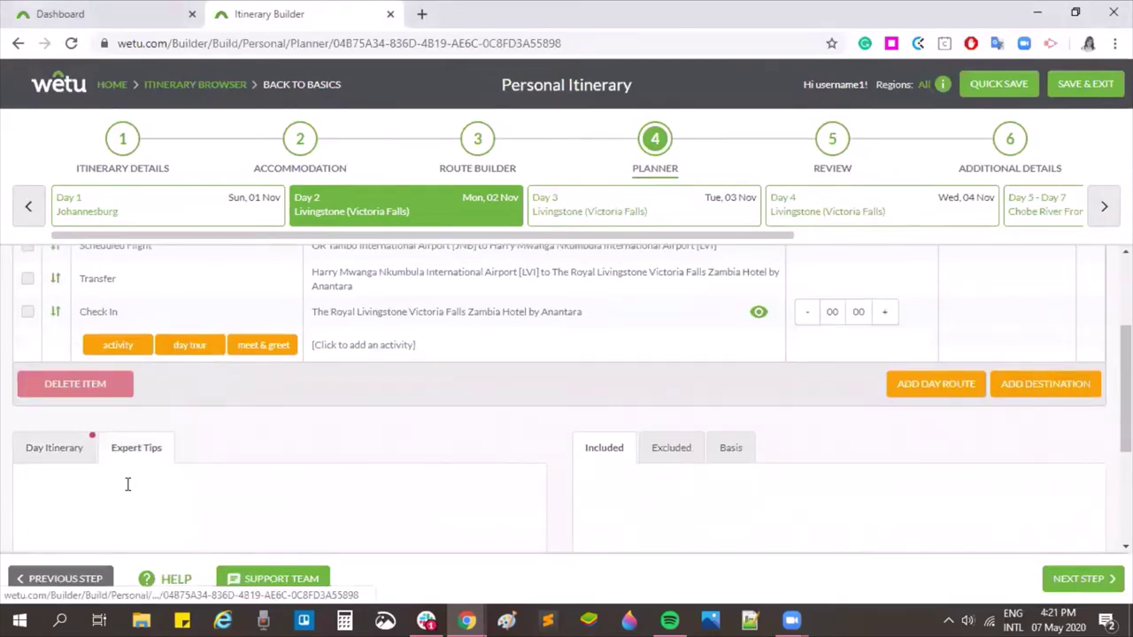
{"action": "type", "text": "Pack some sunblock and a hat. It will be hot!"}
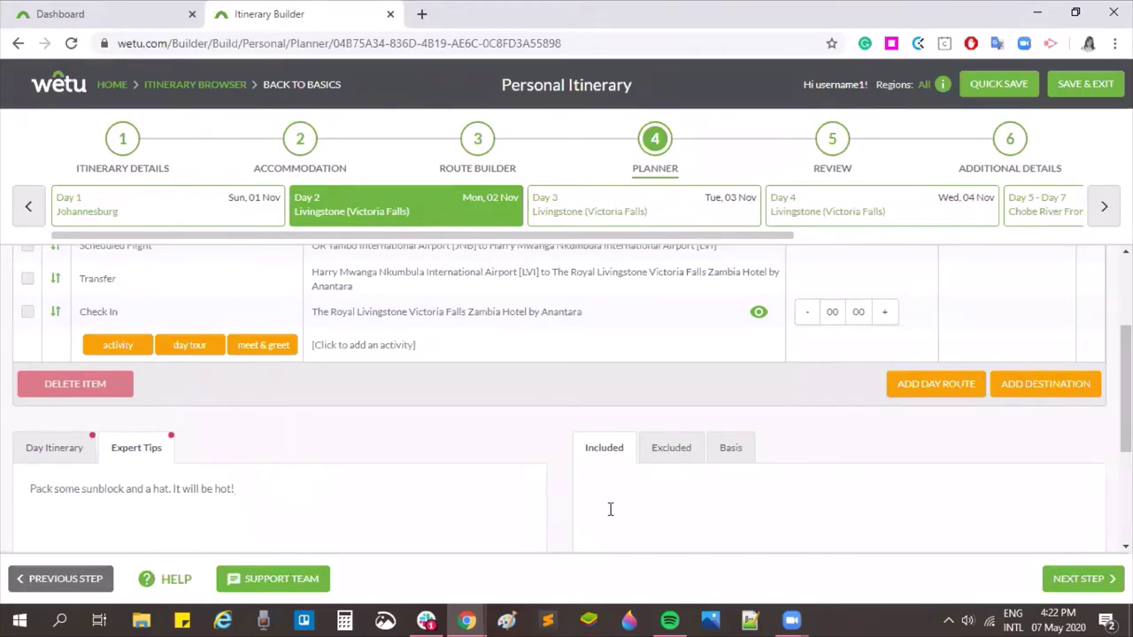
Add The Royal Livingstone Dining Room to Day 2 from the Royal Livingstone hotel's product activities.
{"action": "scroll", "coordinate": [443, 349], "scroll_direction": "up", "scroll_amount": 2}
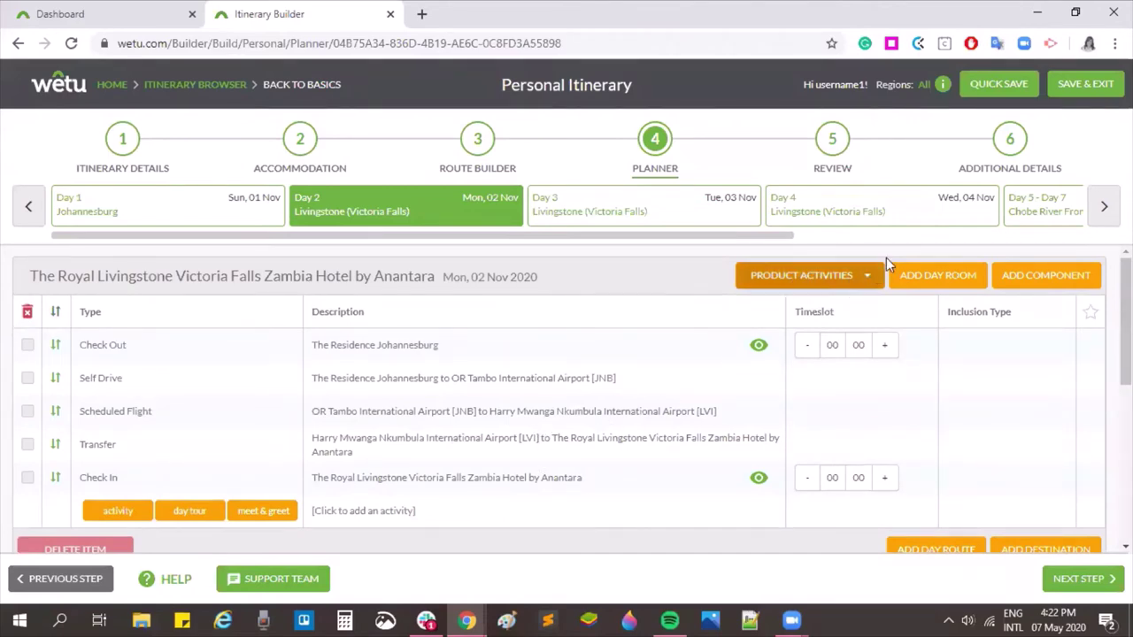
{"action": "left_click", "coordinate": [819, 275]}
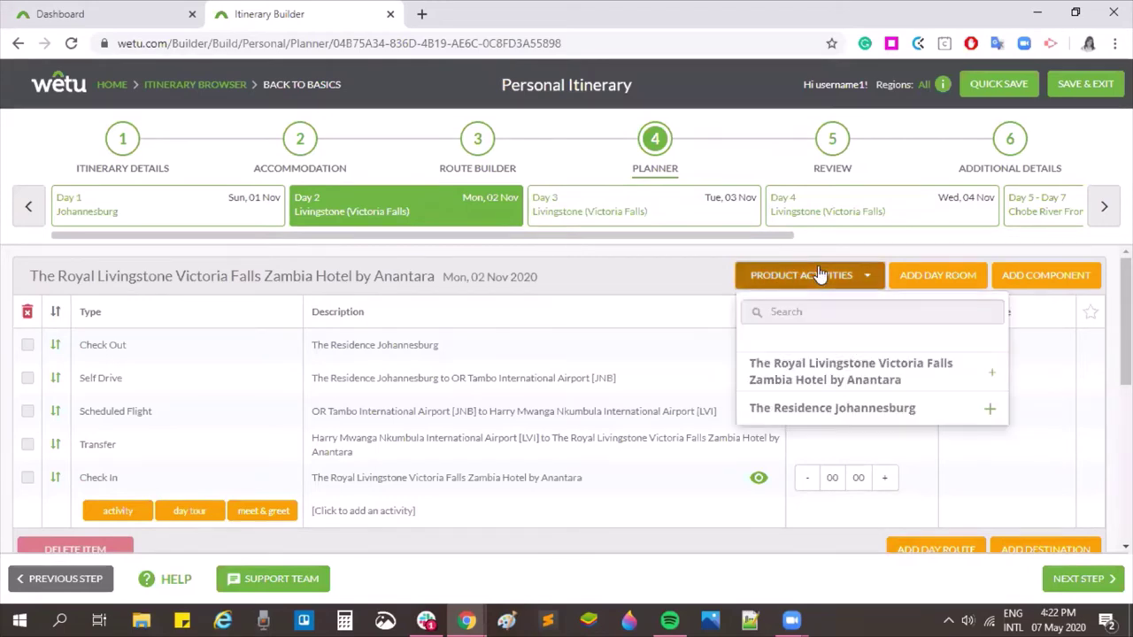
{"action": "left_click", "coordinate": [903, 381]}
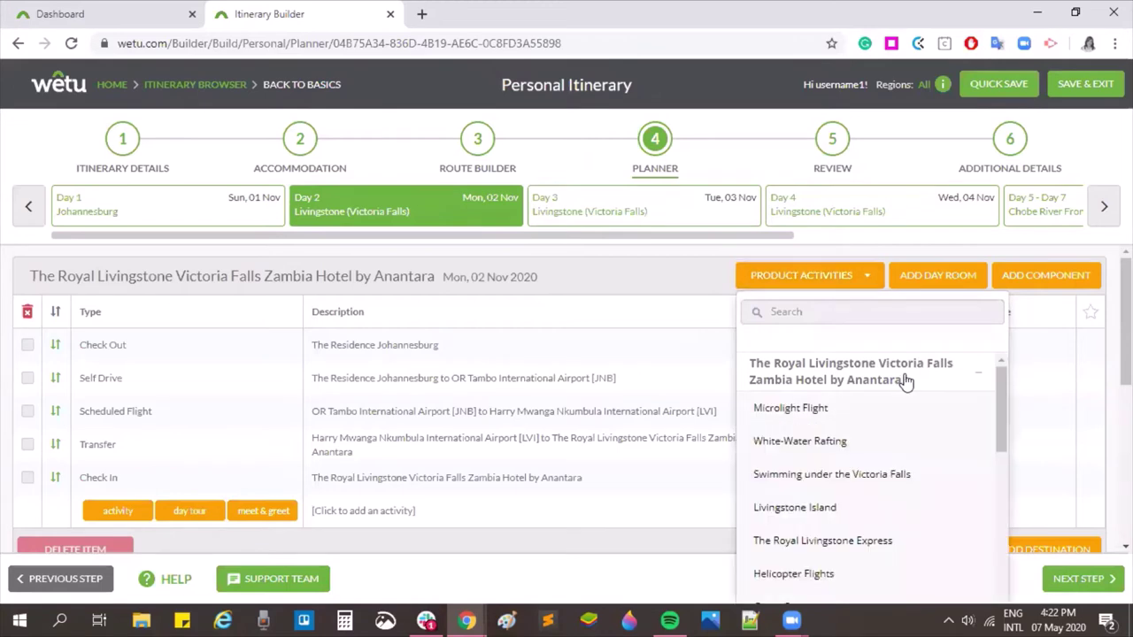
{"action": "scroll", "coordinate": [915, 435], "scroll_direction": "down", "scroll_amount": 1}
{"action": "scroll", "coordinate": [915, 434], "scroll_direction": "down", "scroll_amount": 5}
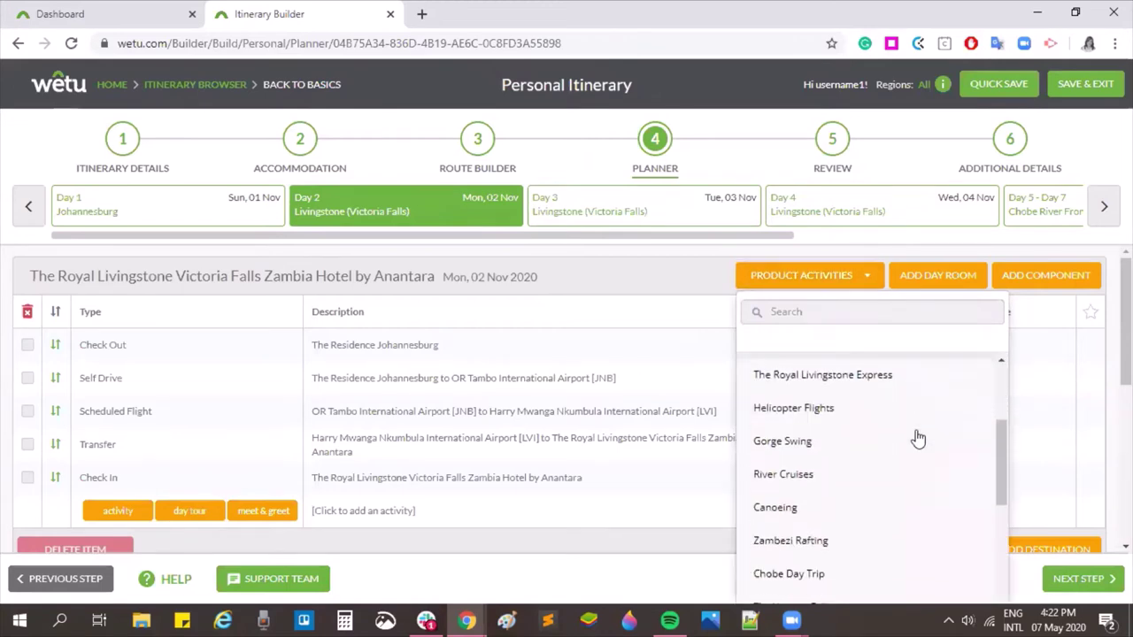
{"action": "left_click", "coordinate": [903, 469]}
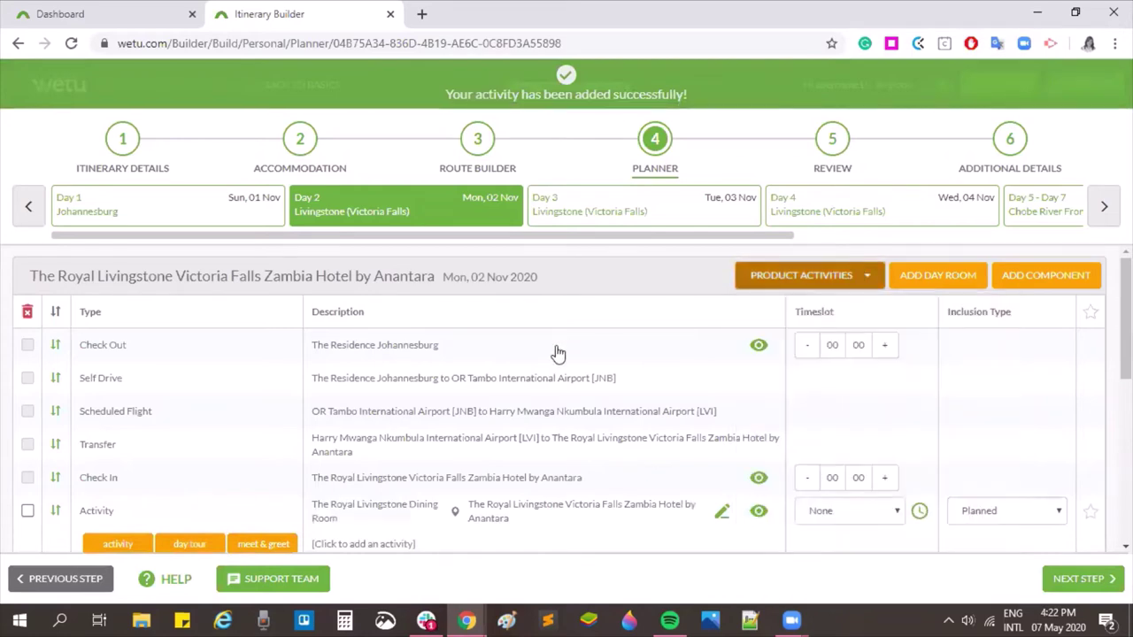
Set the Dining Room activity's timeslot to Dinner and its inclusion type to Information.
{"action": "scroll", "coordinate": [527, 339], "scroll_direction": "down", "scroll_amount": 1}
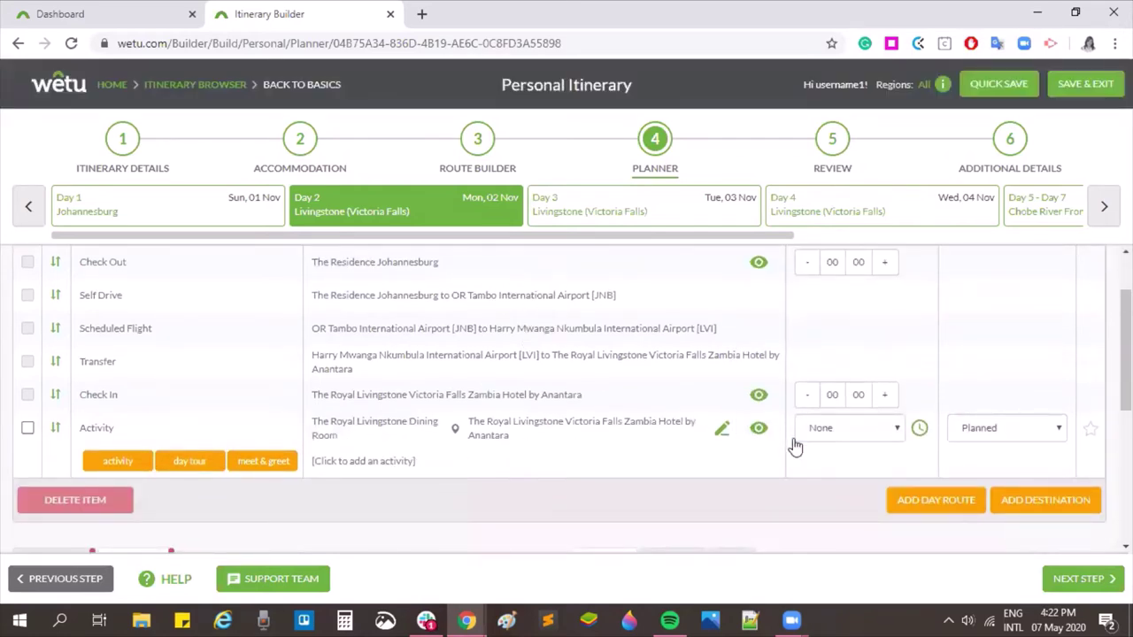
{"action": "left_click", "coordinate": [898, 434]}
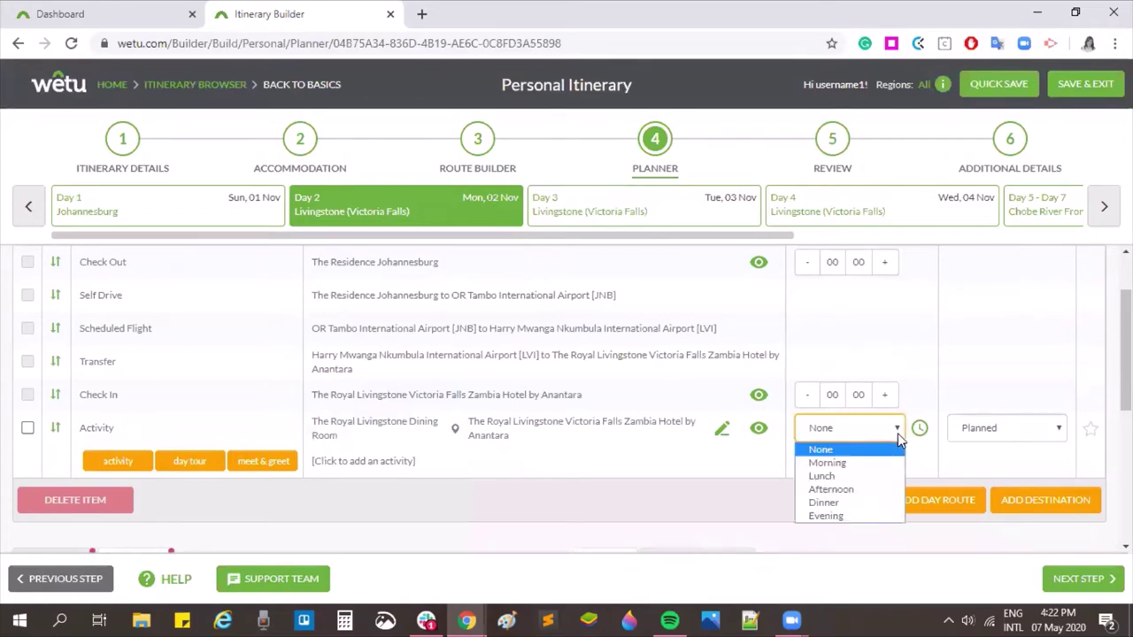
{"action": "left_click", "coordinate": [854, 505]}
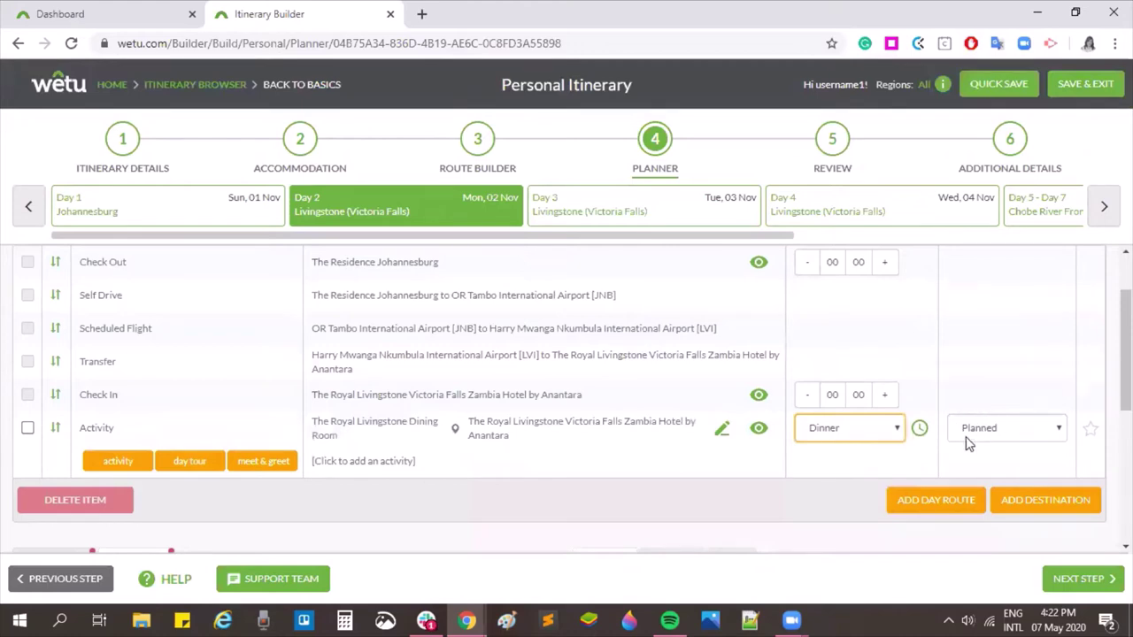
{"action": "left_click", "coordinate": [1018, 433]}
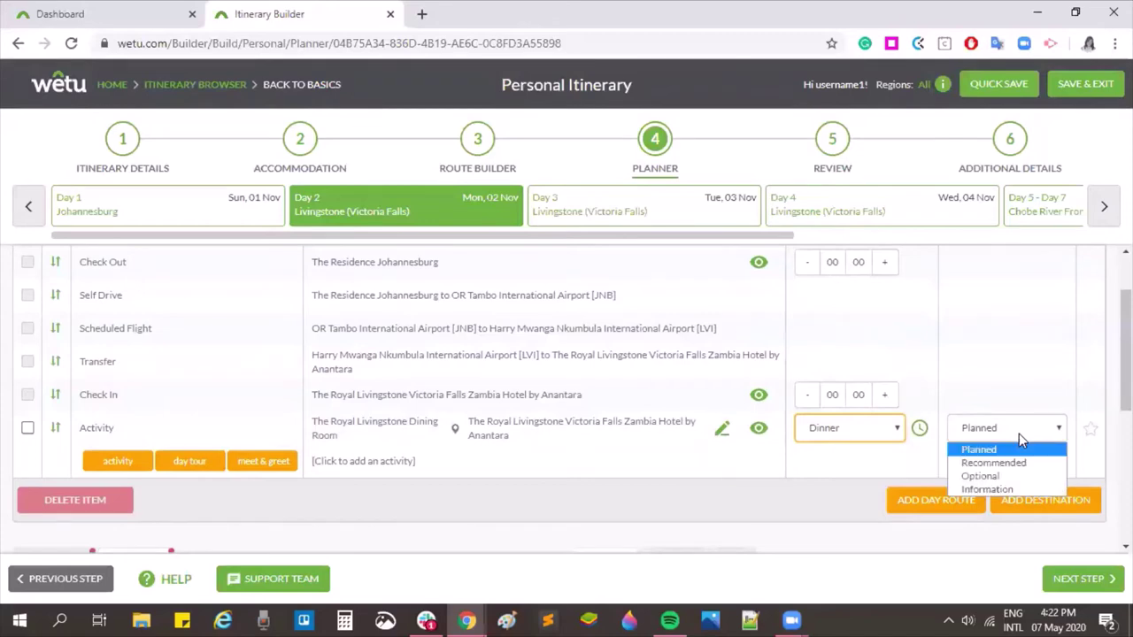
{"action": "left_click", "coordinate": [1007, 491]}
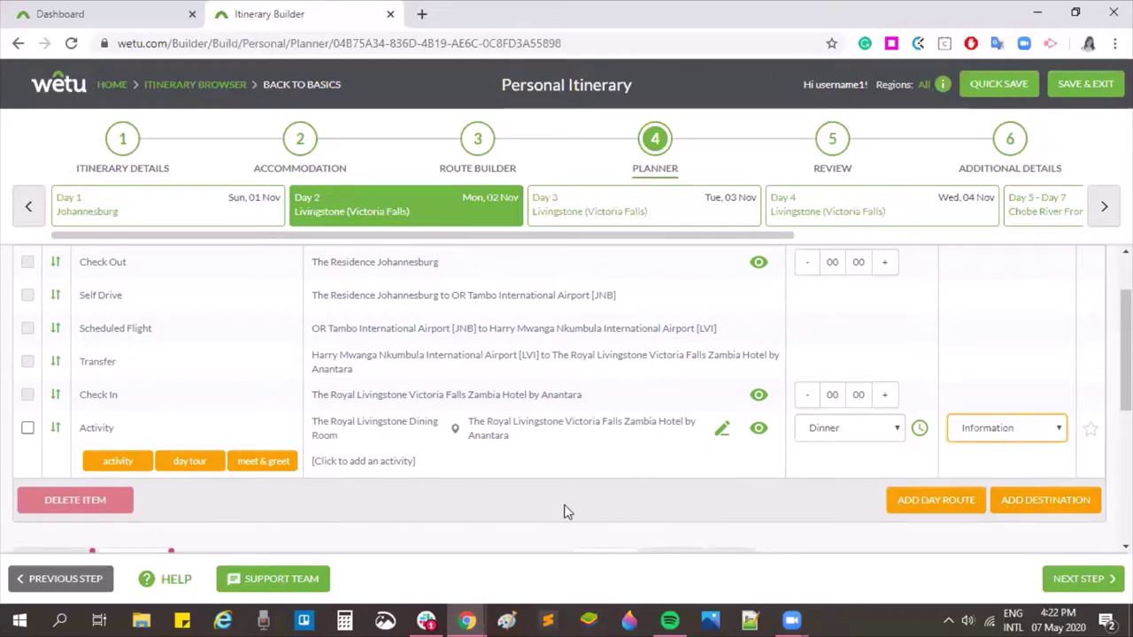
Add the hotel's product activities The Victoria Falls, Zambezi Rafting and Boma Dinners to Day 3.
{"action": "left_click", "coordinate": [600, 212]}
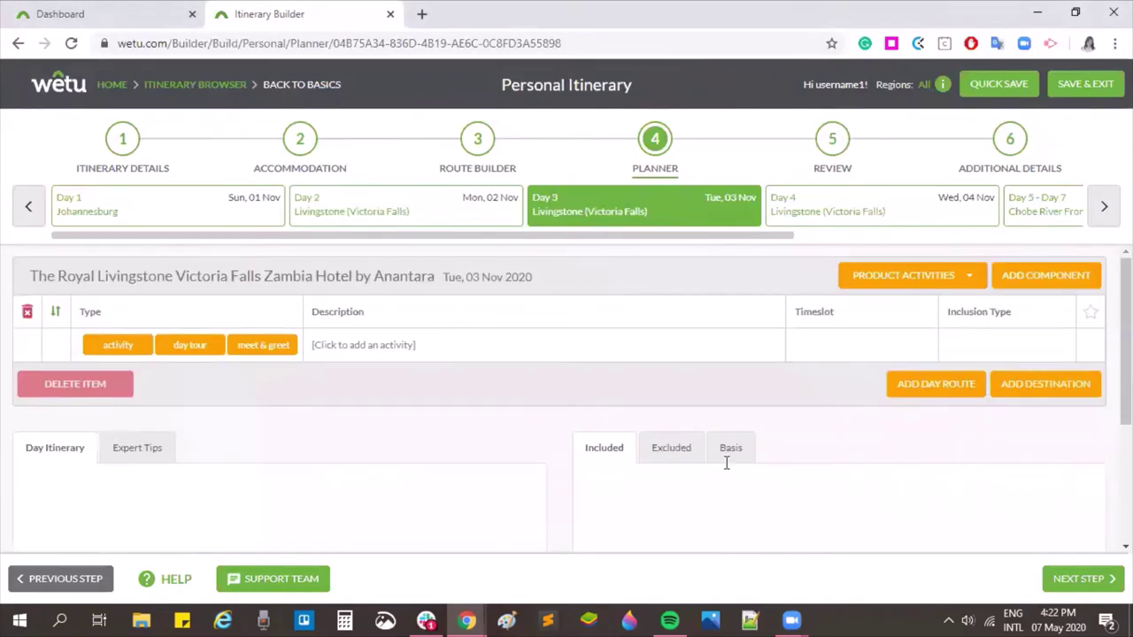
{"action": "left_click", "coordinate": [920, 278]}
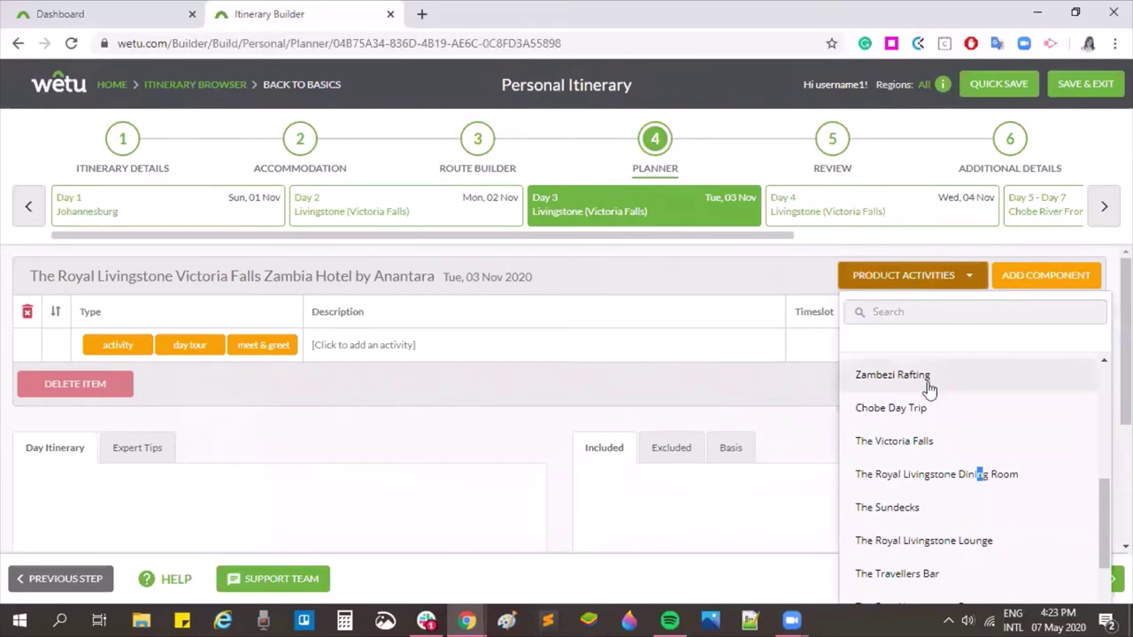
{"action": "left_click", "coordinate": [947, 450]}
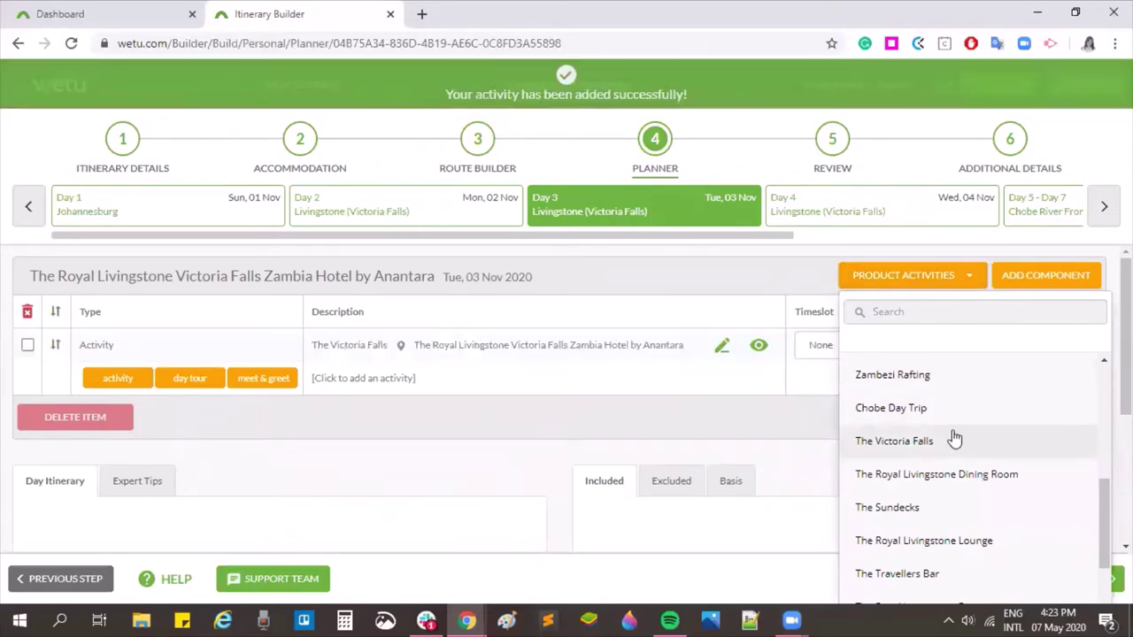
{"action": "scroll", "coordinate": [930, 437], "scroll_direction": "down", "scroll_amount": 2}
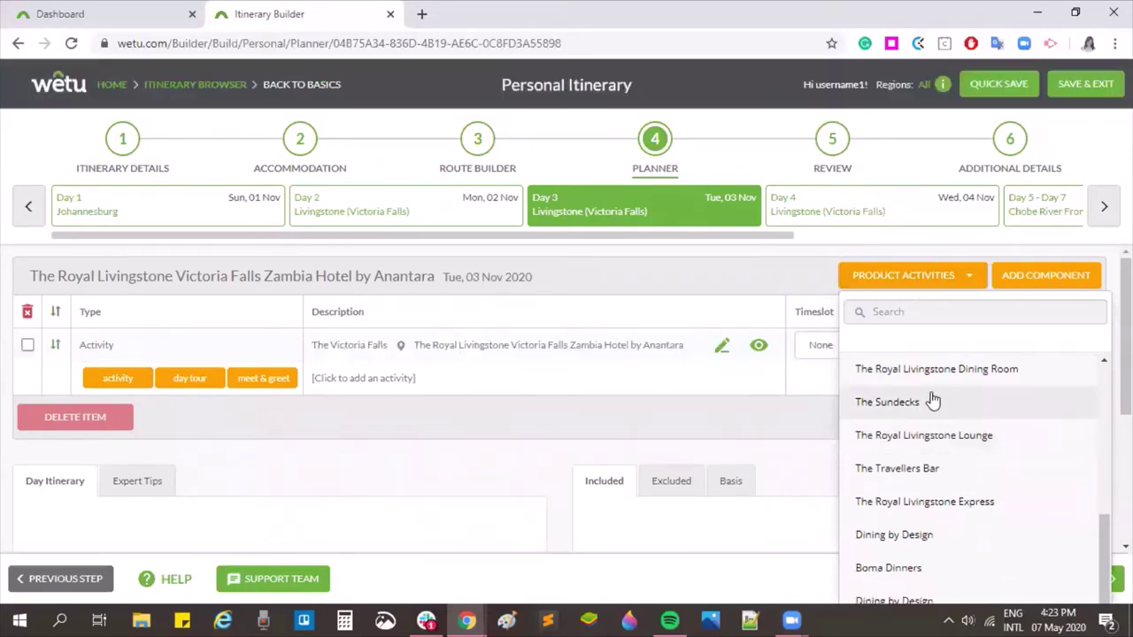
{"action": "scroll", "coordinate": [930, 407], "scroll_direction": "up", "scroll_amount": 3}
{"action": "left_click", "coordinate": [930, 436]}
{"action": "scroll", "coordinate": [926, 447], "scroll_direction": "down", "scroll_amount": 2}
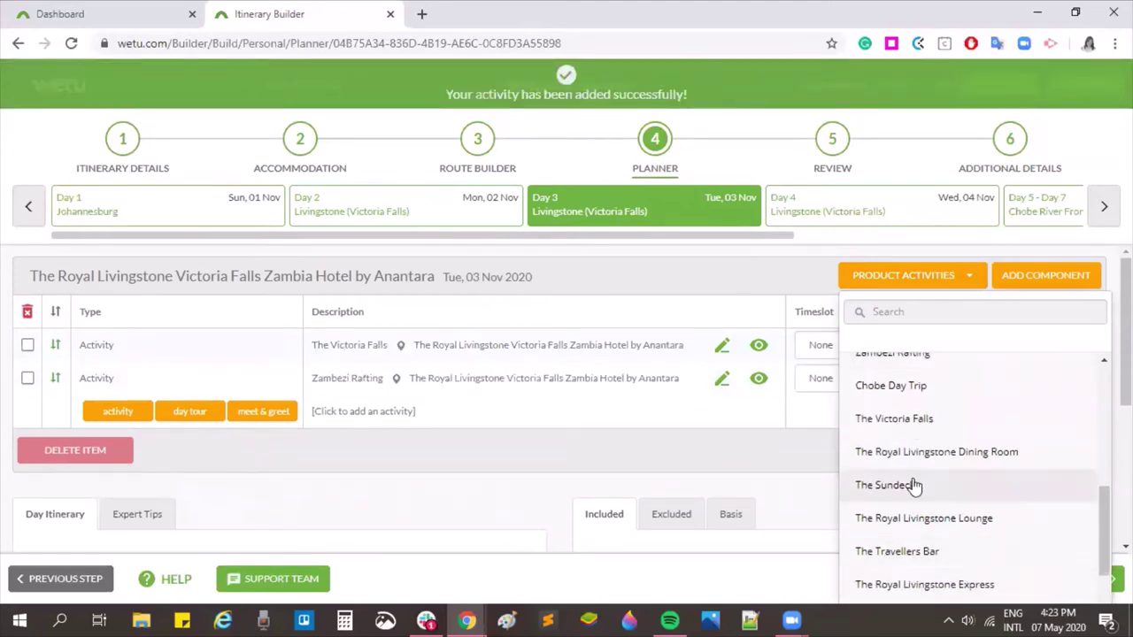
{"action": "scroll", "coordinate": [921, 531], "scroll_direction": "down", "scroll_amount": 3}
{"action": "left_click", "coordinate": [925, 573]}
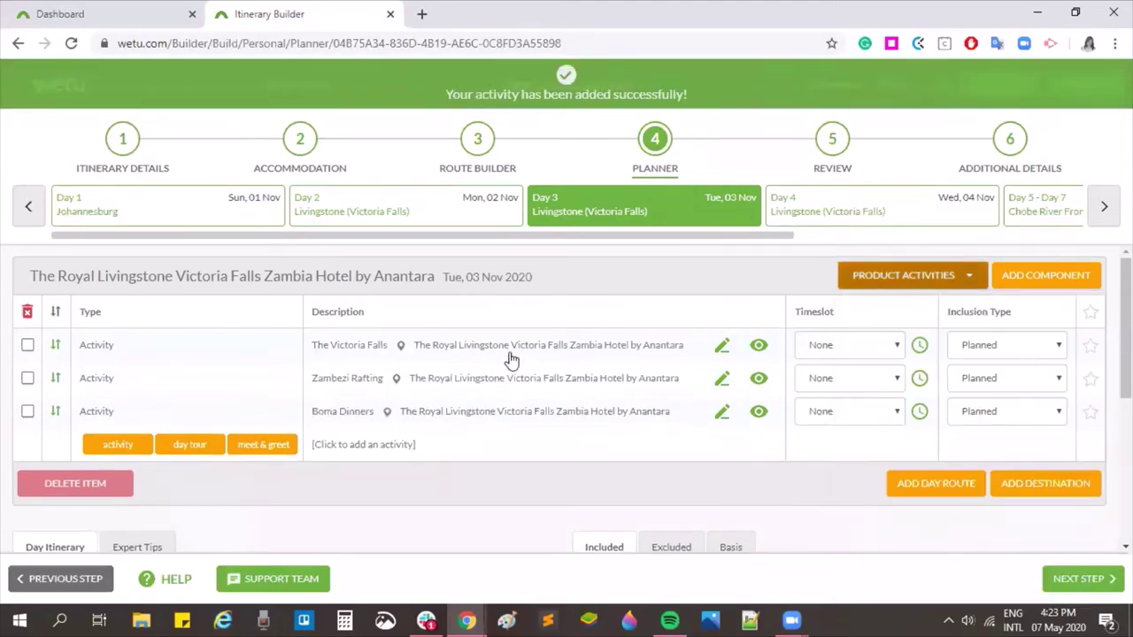
Set exact times for the Day 3 activities: 10:00 for The Victoria Falls and 14:00 for Zambezi Rafting.
{"action": "left_click", "coordinate": [894, 347]}
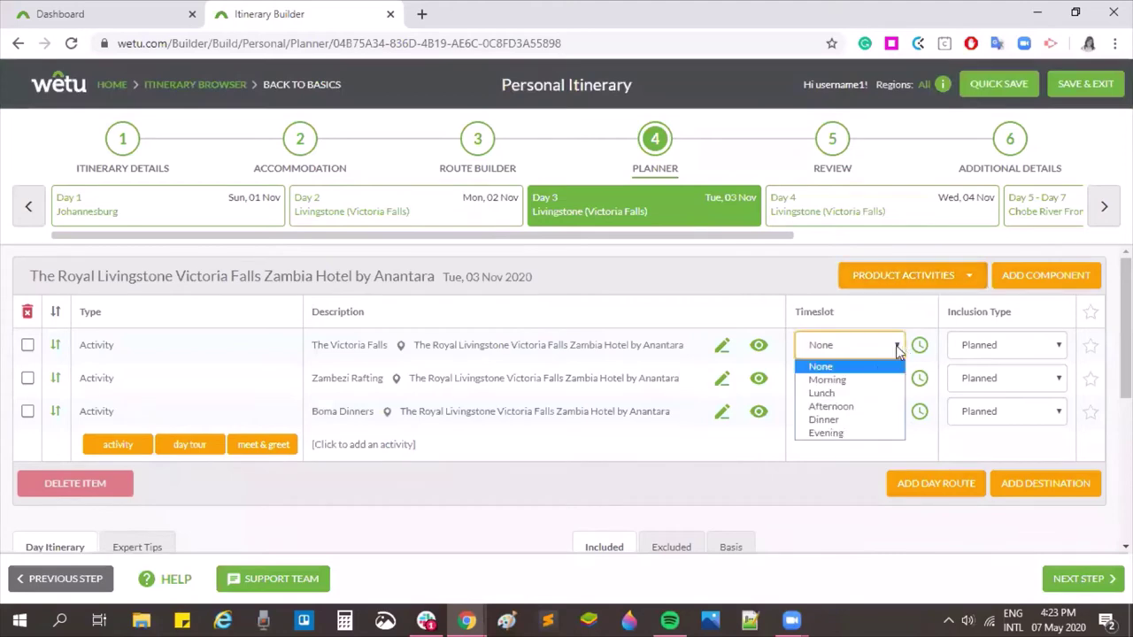
{"action": "left_click", "coordinate": [870, 381]}
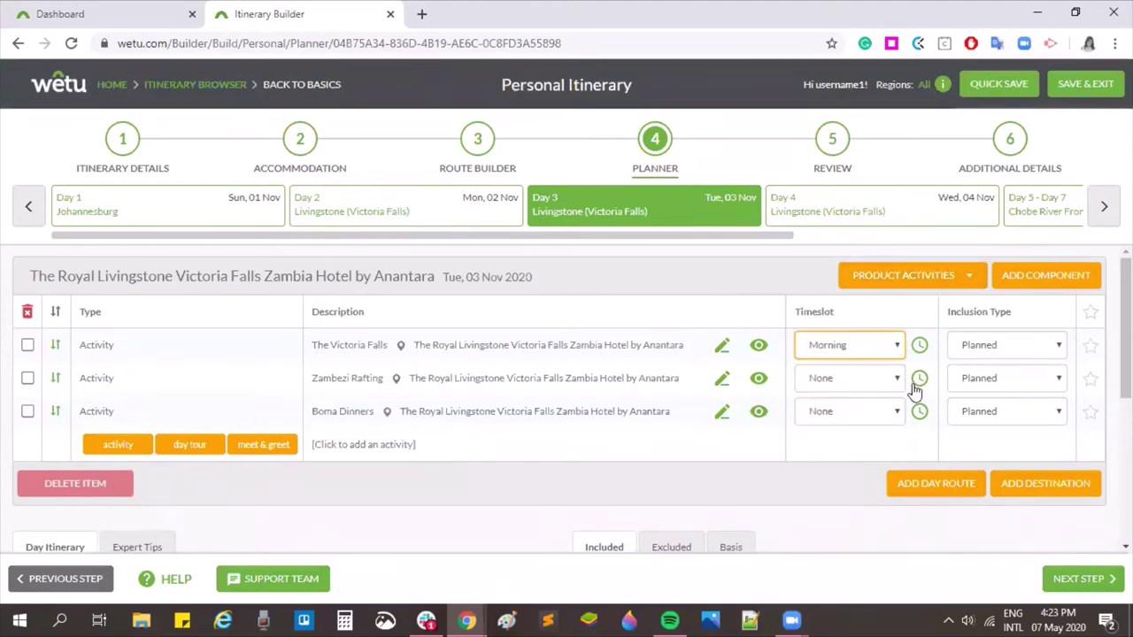
{"action": "left_click", "coordinate": [919, 347]}
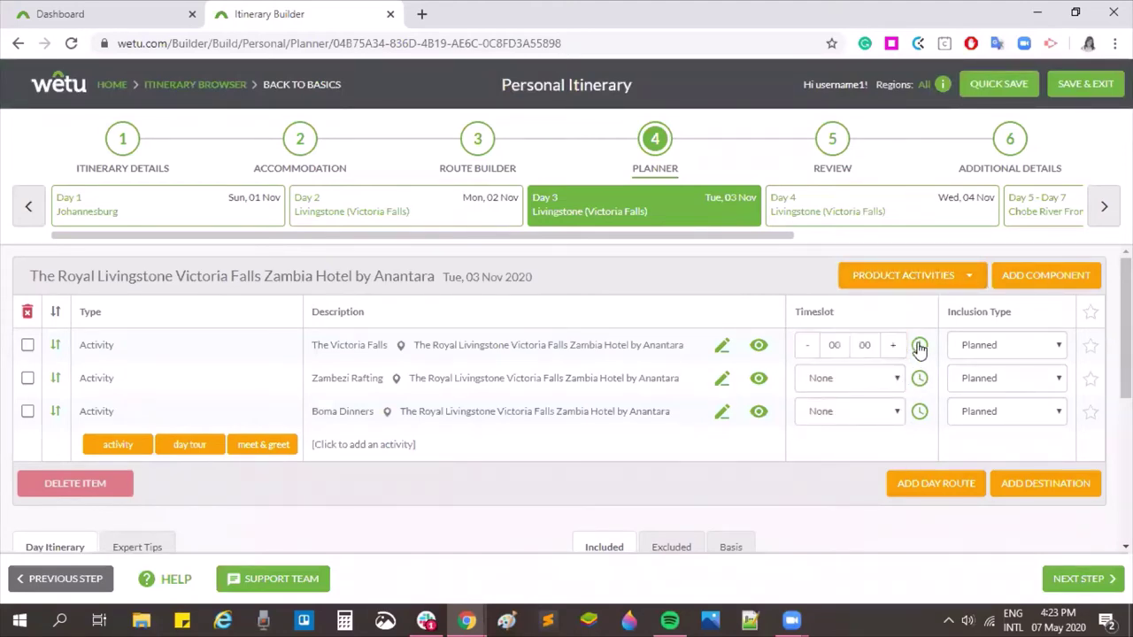
{"action": "left_click", "coordinate": [834, 346]}
{"action": "left_click", "coordinate": [840, 344]}
{"action": "left_click", "coordinate": [814, 344]}
{"action": "type", "text": "10"}
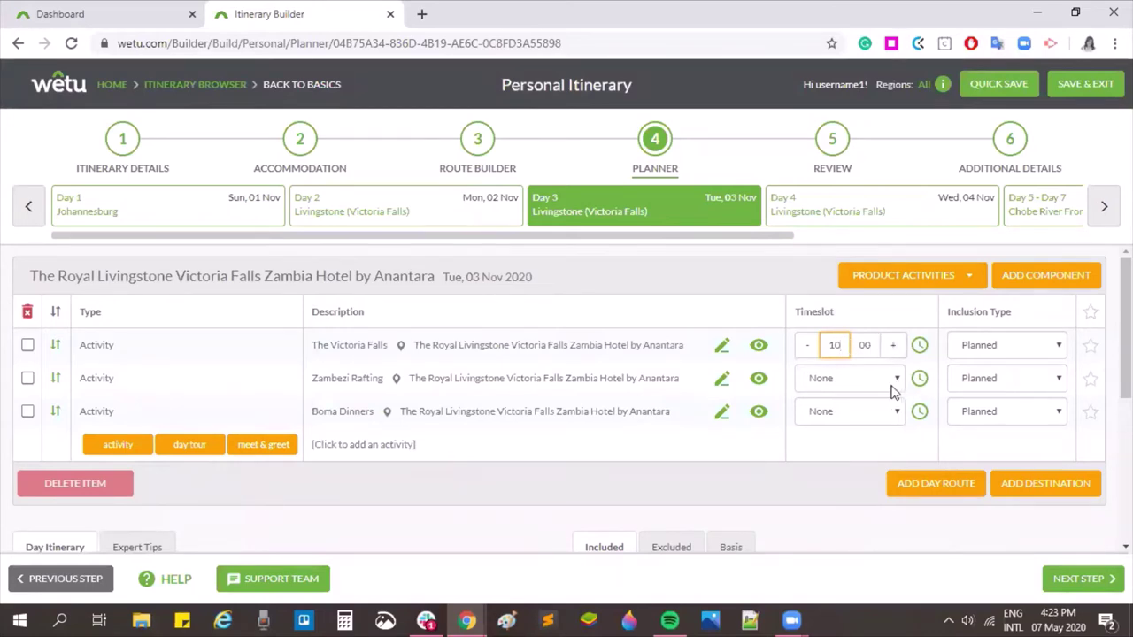
{"action": "left_click", "coordinate": [921, 379]}
{"action": "double_click", "coordinate": [834, 379]}
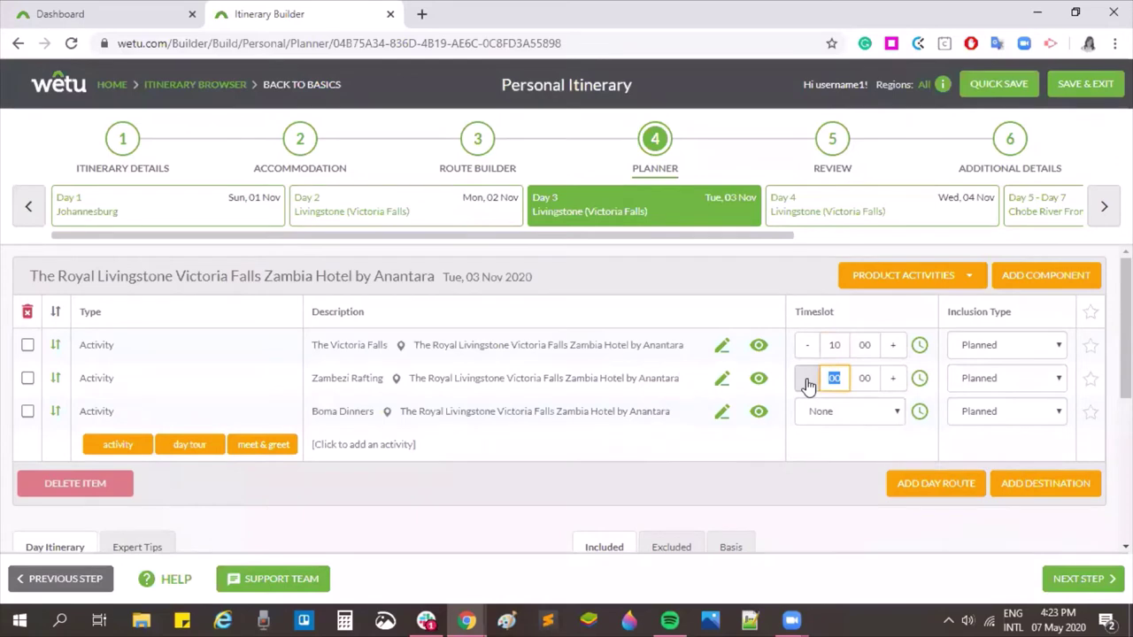
{"action": "type", "text": "14"}
Set the Boma Dinners timeslot to Dinner and the Zambezi Rafting inclusion type to Optional.
{"action": "left_click", "coordinate": [825, 416]}
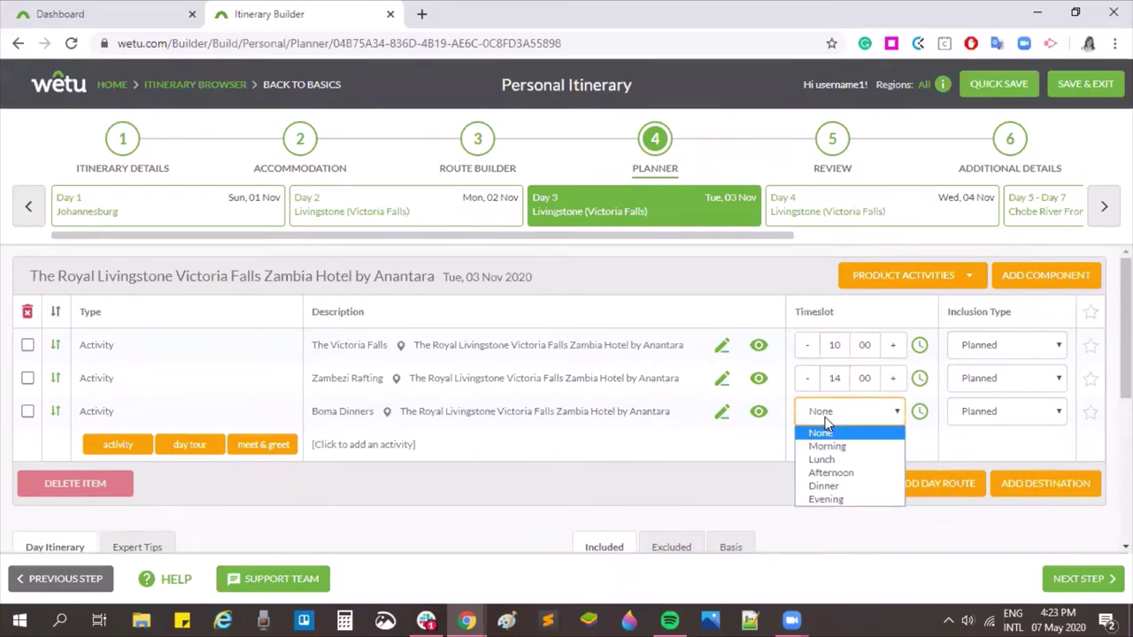
{"action": "left_click", "coordinate": [840, 486]}
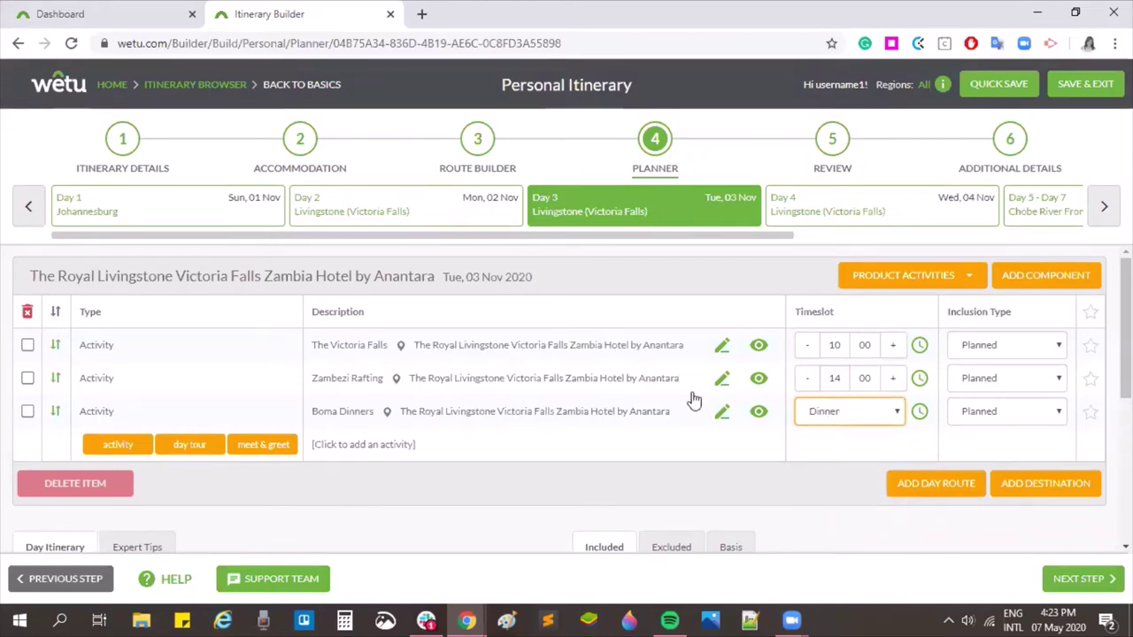
{"action": "left_click", "coordinate": [1029, 378]}
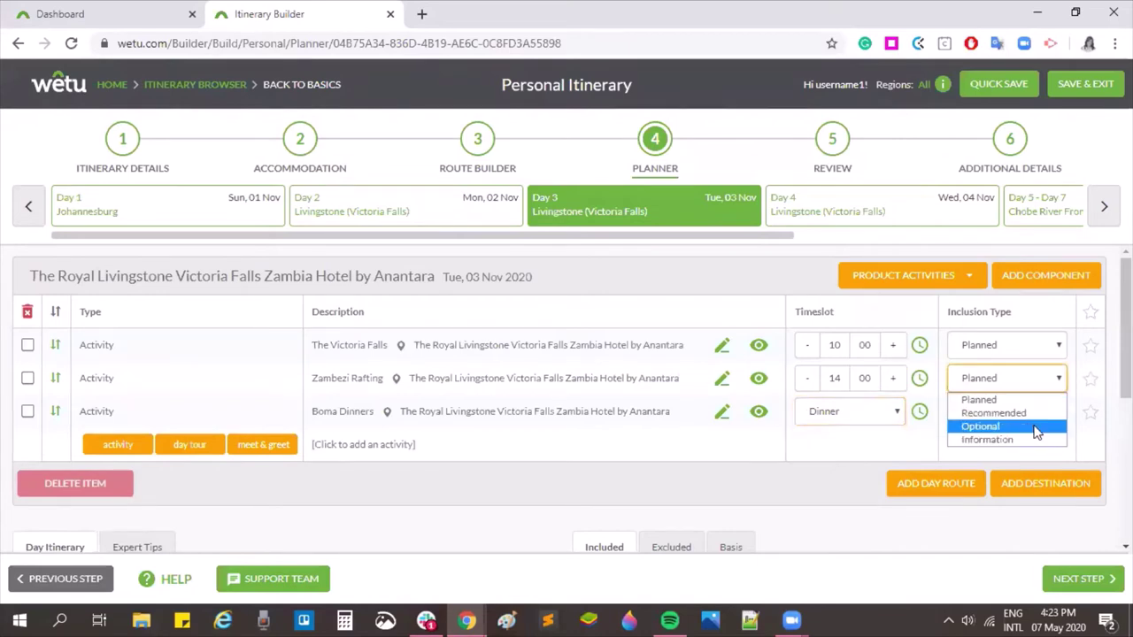
{"action": "left_click", "coordinate": [1003, 428]}
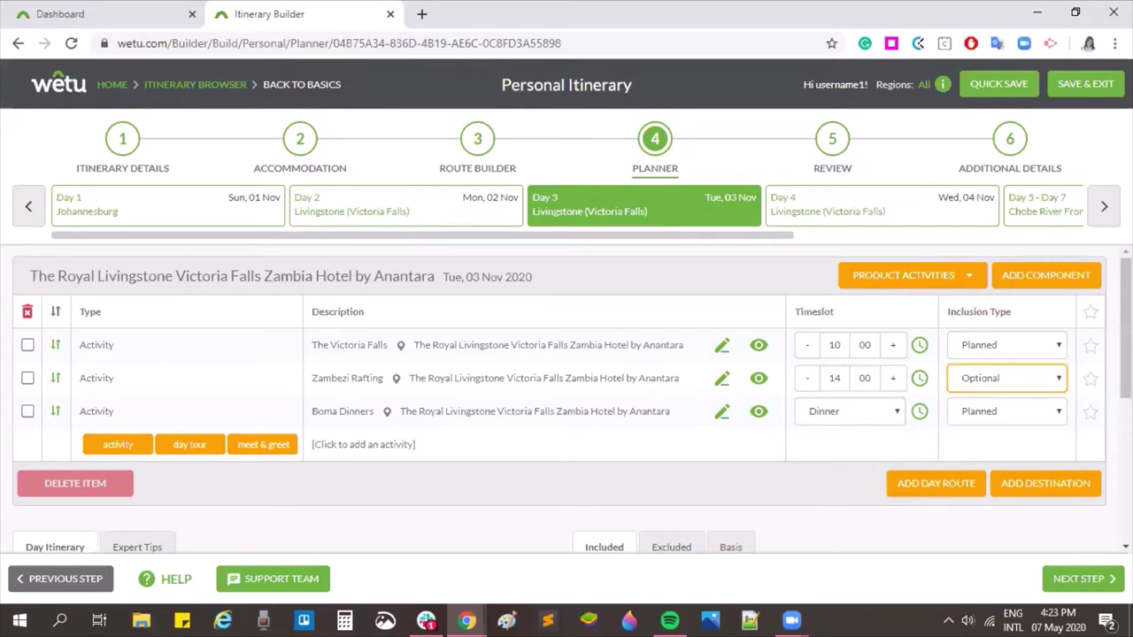
Add a free-text activity "Risk it all at the end of the Falls" to Day 4.
{"action": "left_click", "coordinate": [823, 210]}
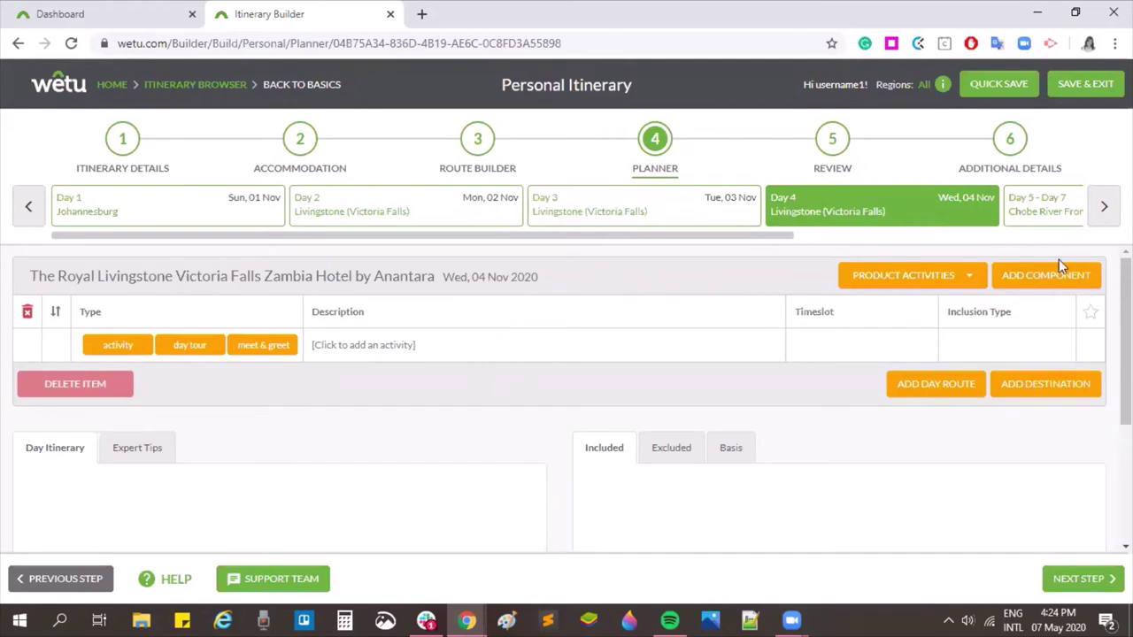
{"action": "left_click", "coordinate": [381, 351]}
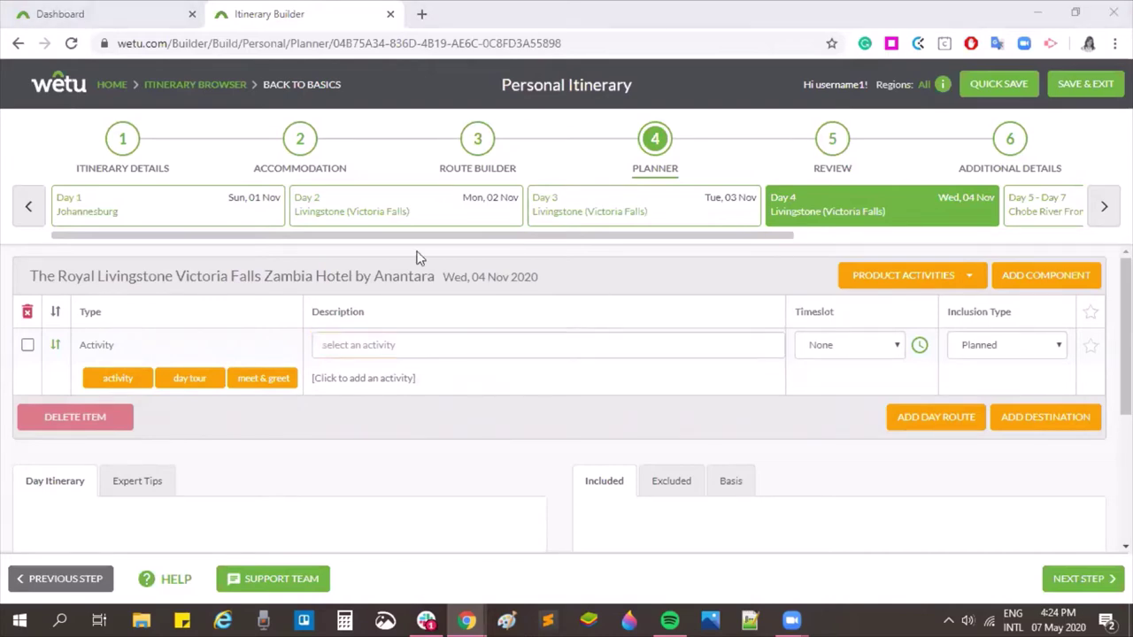
{"action": "left_click", "coordinate": [397, 344]}
{"action": "type", "text": "Risk it all at the end of the Falls"}
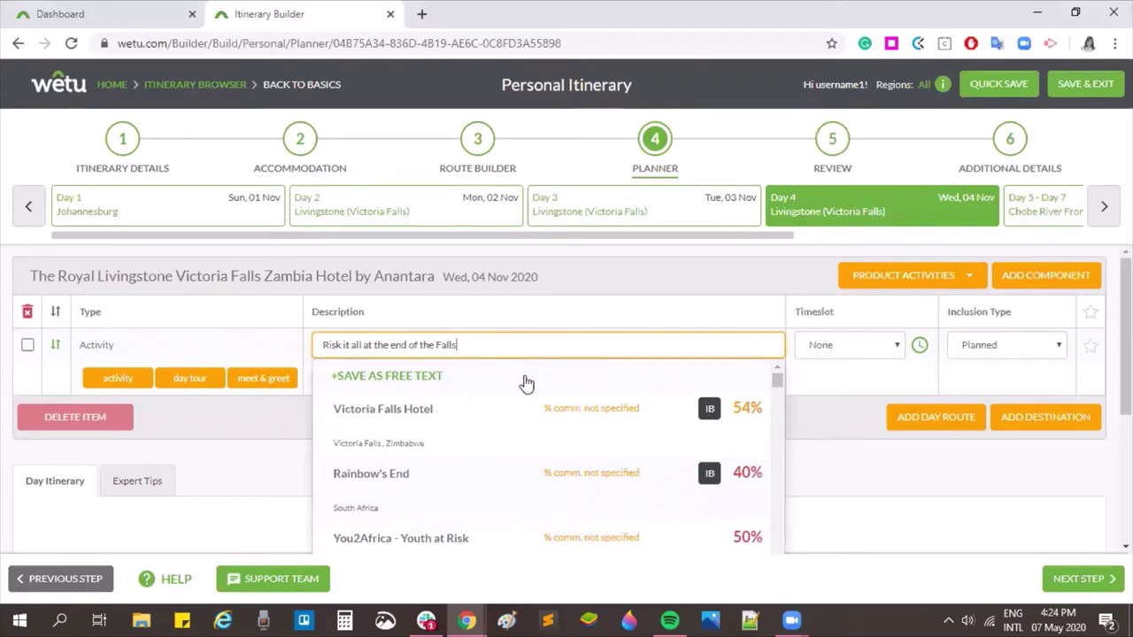
{"action": "left_click", "coordinate": [398, 383]}
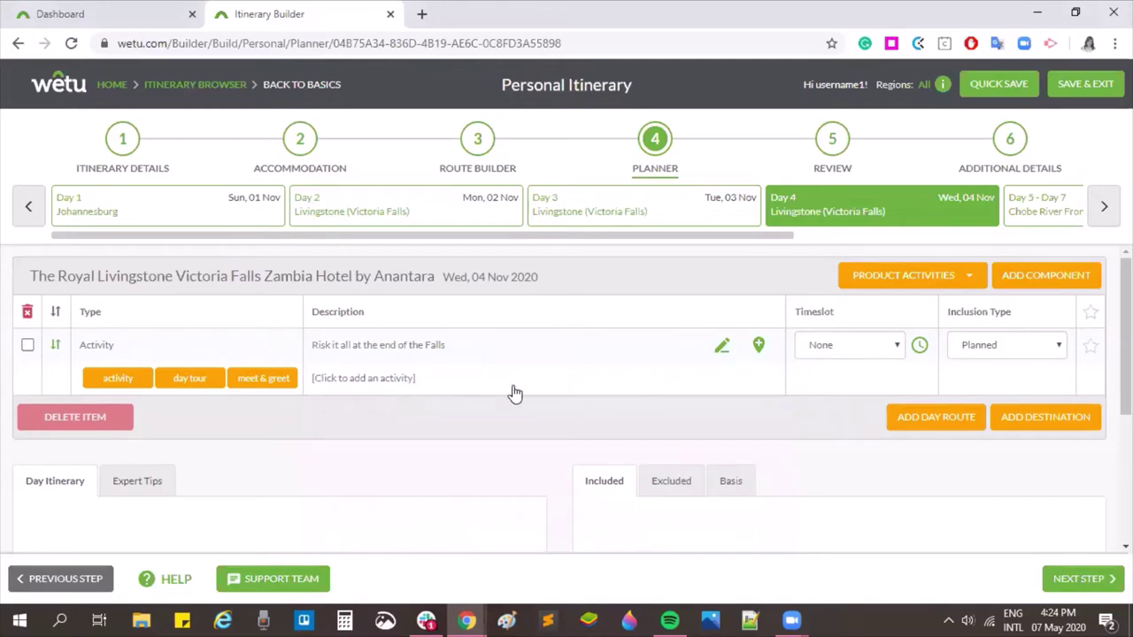
Add Devil's Pool as the location of the Day 4 free-text activity and save it.
{"action": "left_click", "coordinate": [760, 347]}
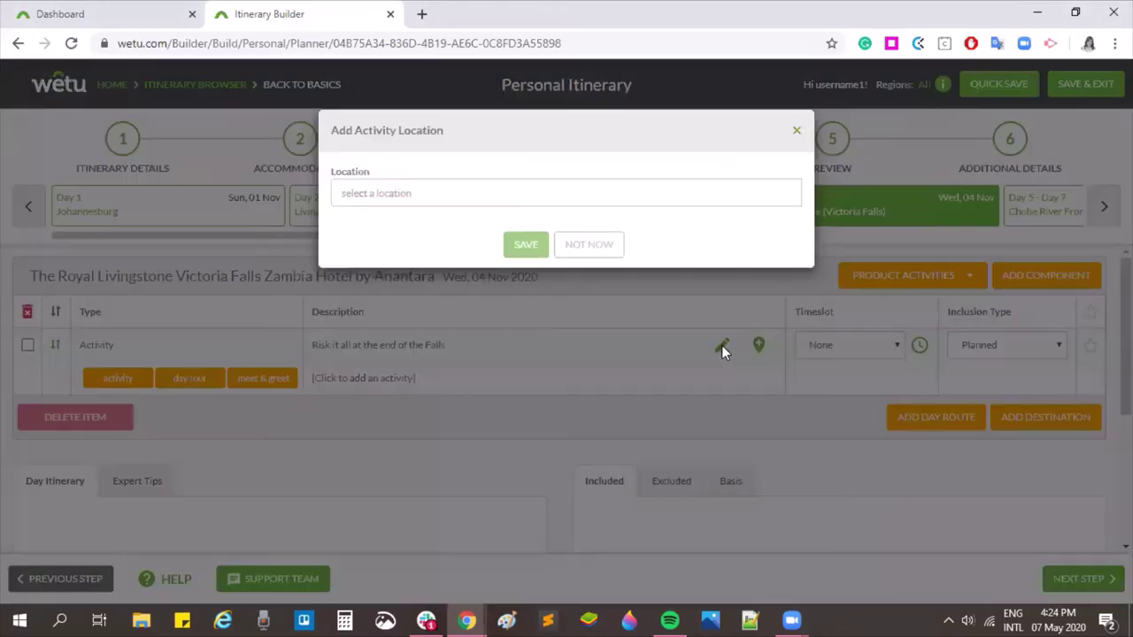
{"action": "left_click", "coordinate": [529, 191]}
{"action": "type", "text": "d"}
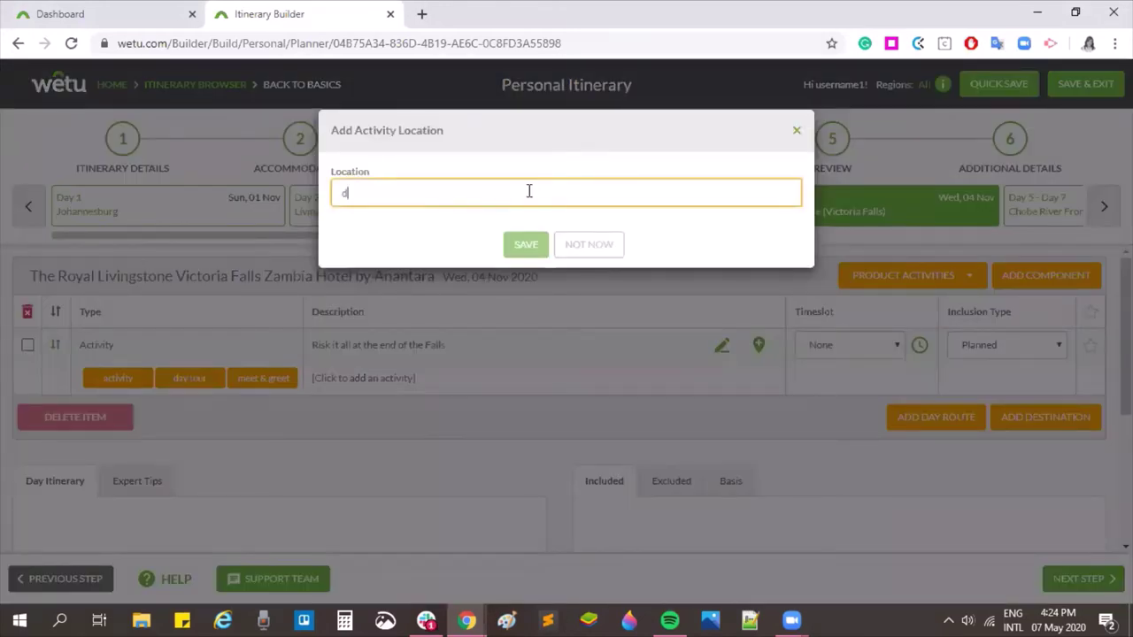
{"action": "type", "text": "evils p"}
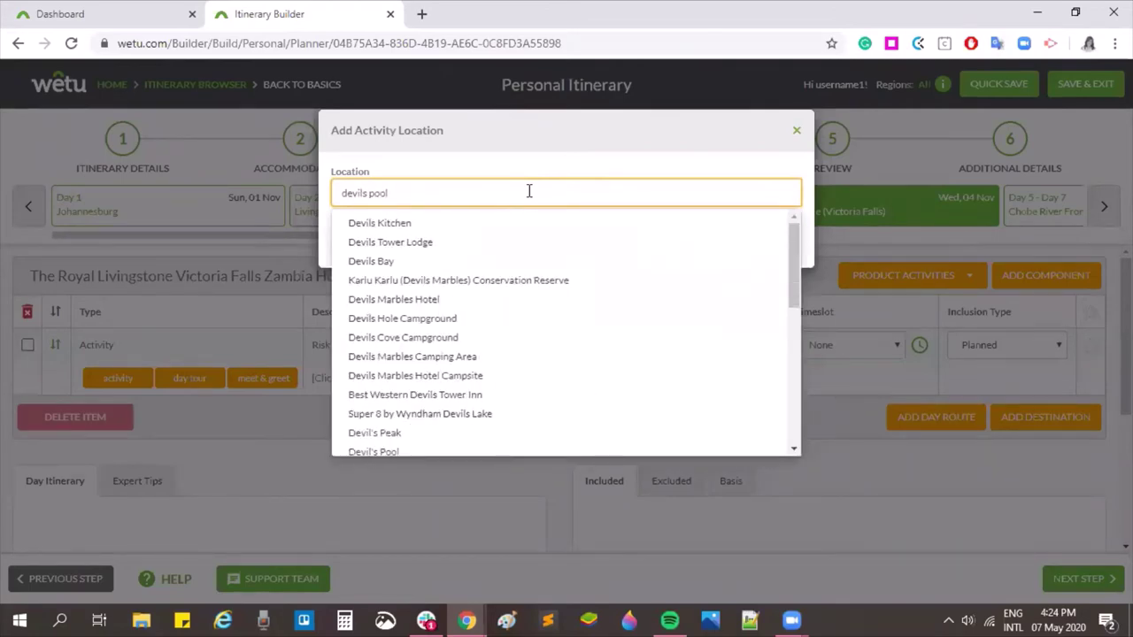
{"action": "type", "text": "ool"}
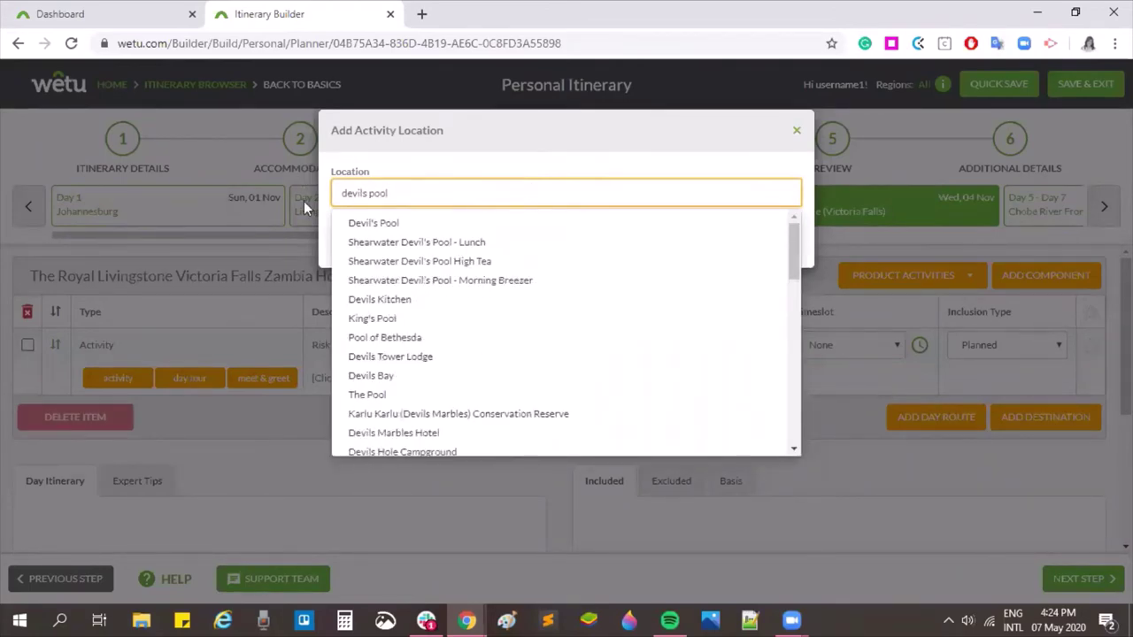
{"action": "left_click", "coordinate": [392, 226]}
{"action": "left_click", "coordinate": [531, 244]}
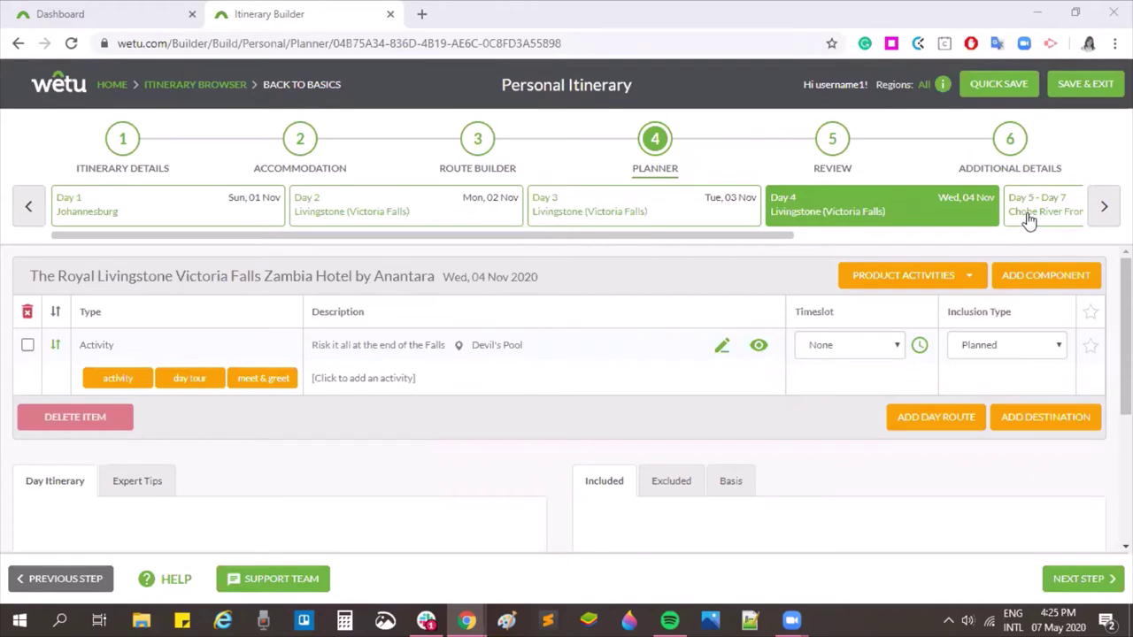
Add Chobe Game Lodge's product activities Game Drives, Birding Experience and River Safaris to Day 5 - Day 7.
{"action": "scroll", "coordinate": [902, 220], "scroll_direction": "right", "scroll_amount": 4}
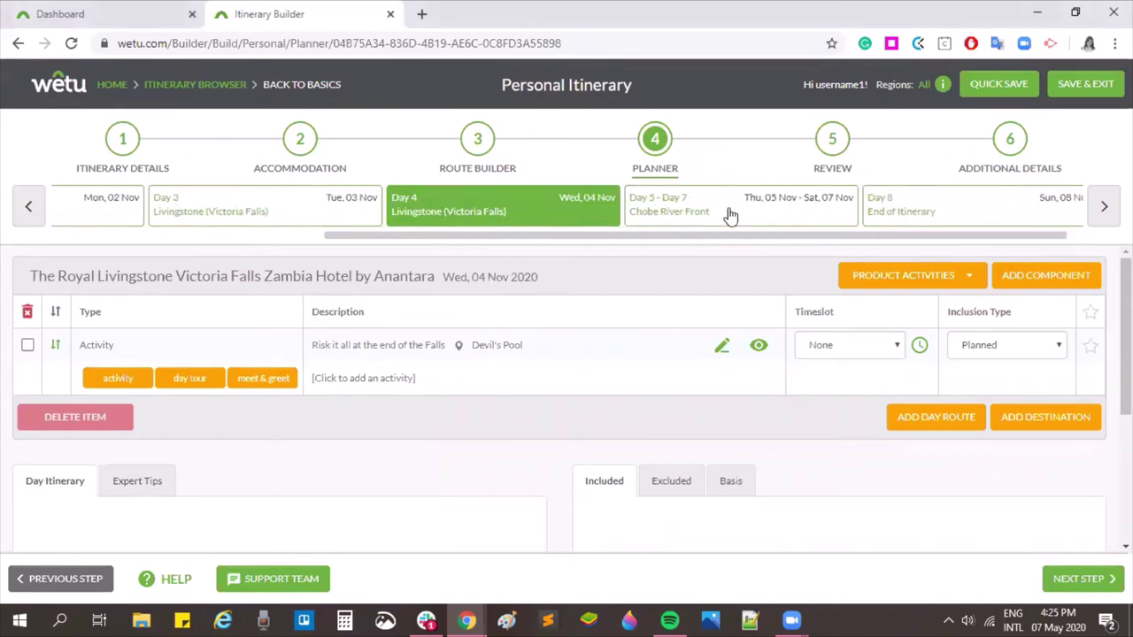
{"action": "left_click", "coordinate": [729, 216]}
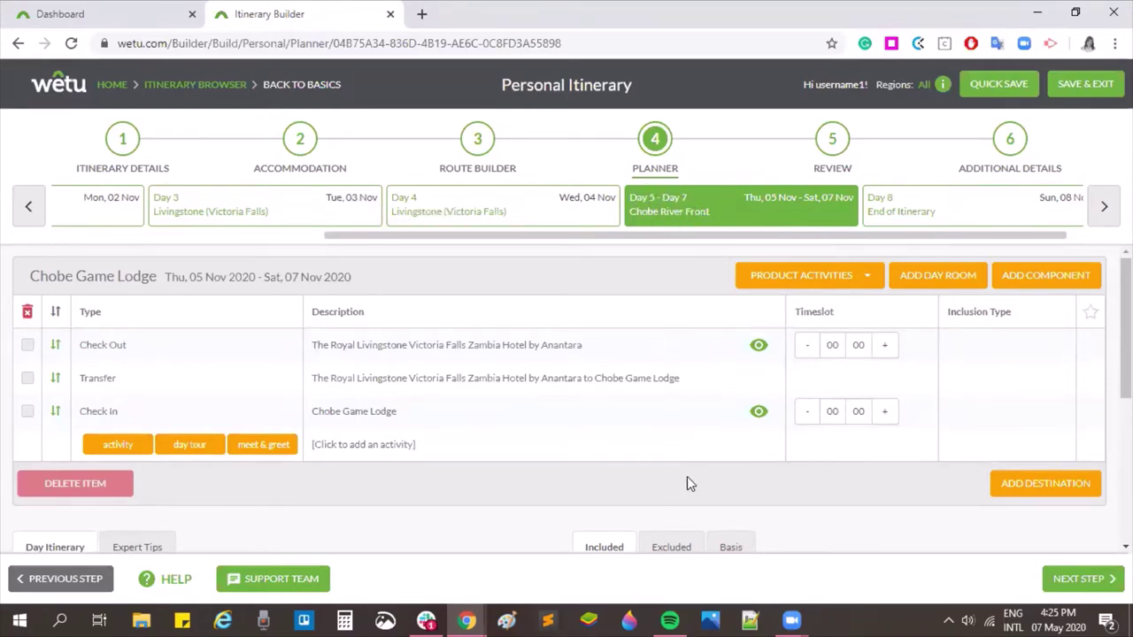
{"action": "scroll", "coordinate": [690, 478], "scroll_direction": "down", "scroll_amount": 1}
{"action": "scroll", "coordinate": [688, 475], "scroll_direction": "up", "scroll_amount": 1}
{"action": "left_click", "coordinate": [851, 281]}
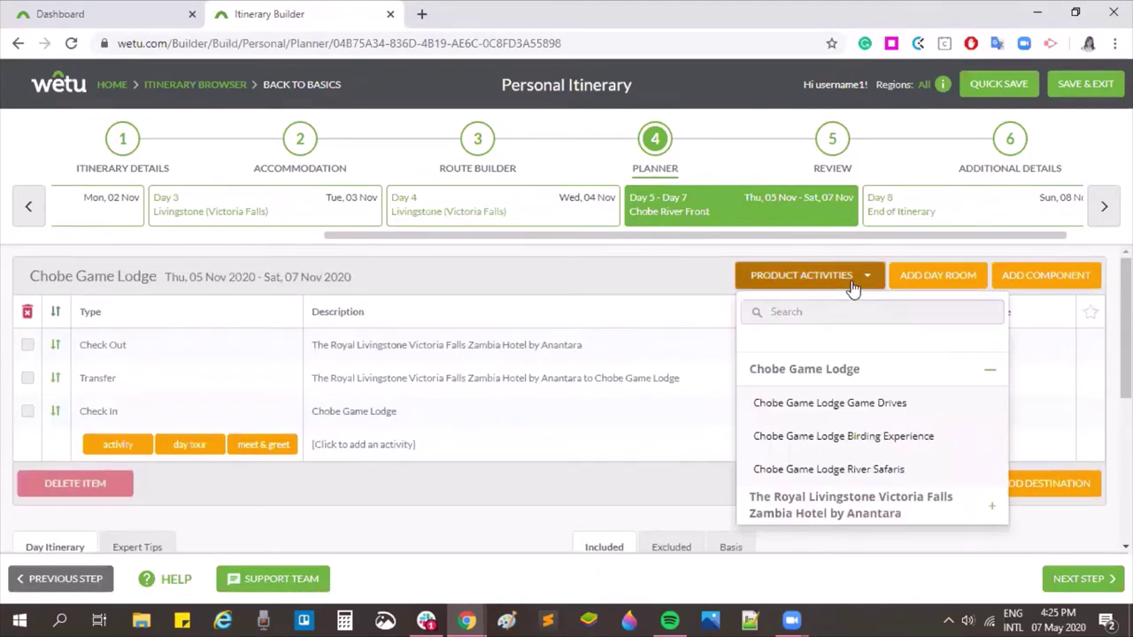
{"action": "left_click", "coordinate": [816, 405]}
{"action": "left_click", "coordinate": [810, 437]}
{"action": "left_click", "coordinate": [815, 469]}
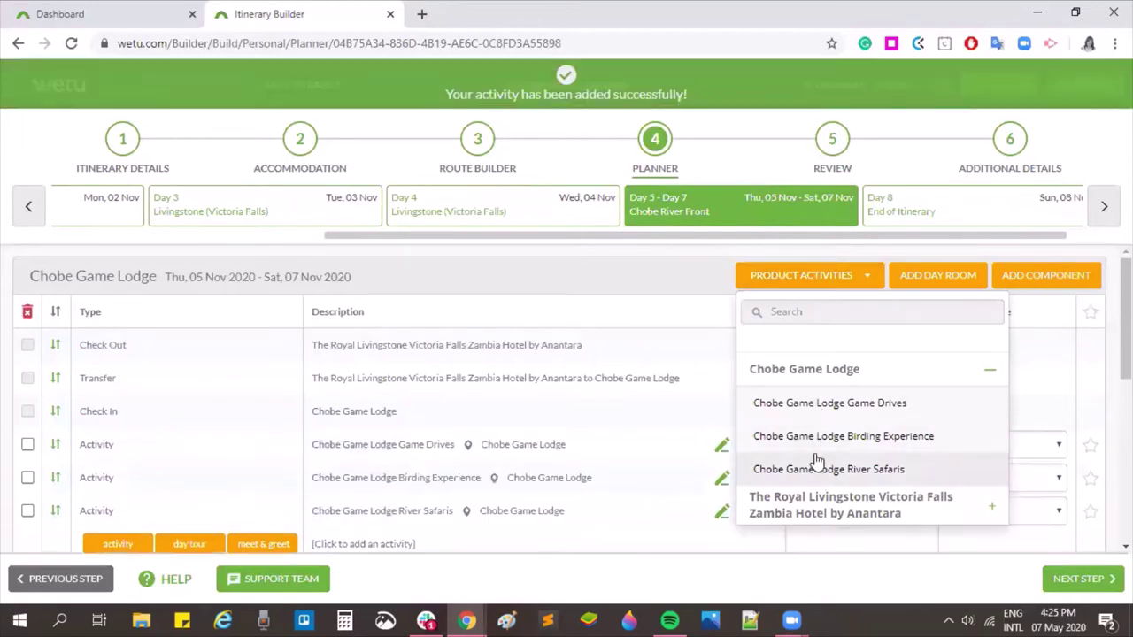
{"action": "left_click", "coordinate": [830, 281]}
Set the inclusion type of River Safaris to Optional and of Birding Experience to Recommended.
{"action": "scroll", "coordinate": [450, 450], "scroll_direction": "down", "scroll_amount": 2}
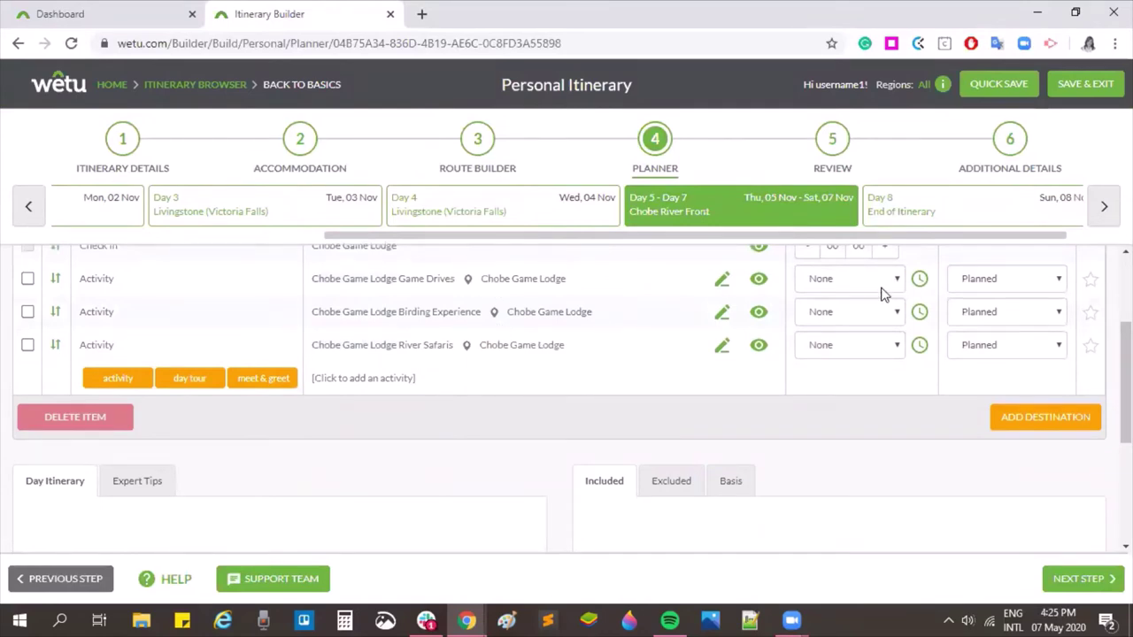
{"action": "left_click", "coordinate": [1010, 363]}
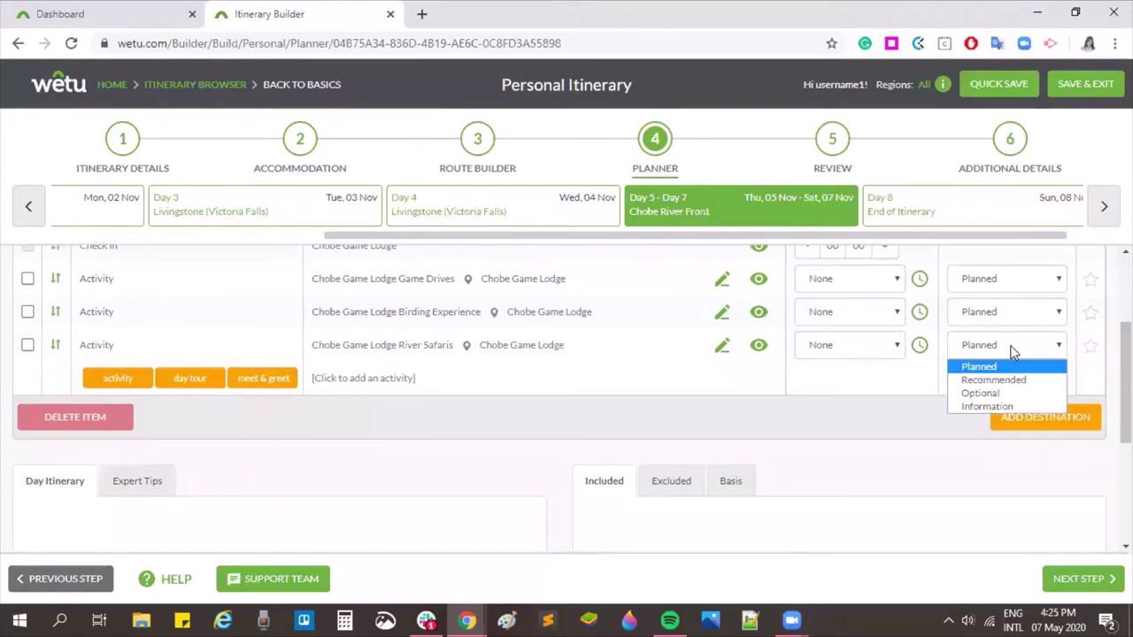
{"action": "left_click", "coordinate": [981, 392]}
{"action": "left_click", "coordinate": [1022, 311]}
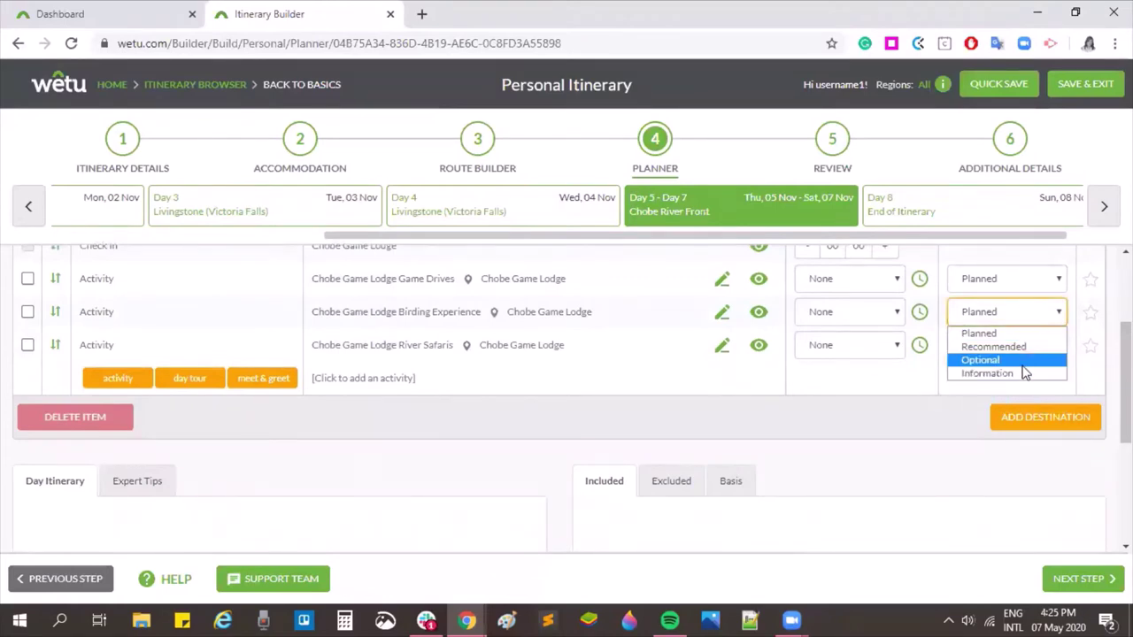
{"action": "left_click", "coordinate": [1024, 347]}
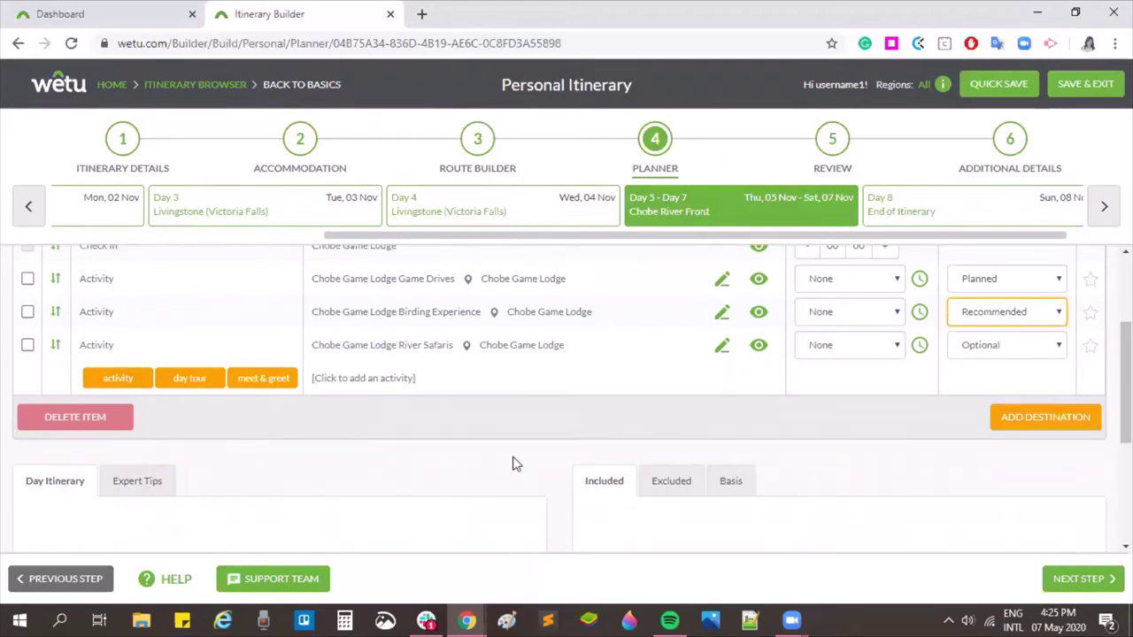
Enter the Day 5 - Day 7 itinerary text "Spend Some quality time exploring the Chobe National Park".
{"action": "left_click", "coordinate": [140, 483]}
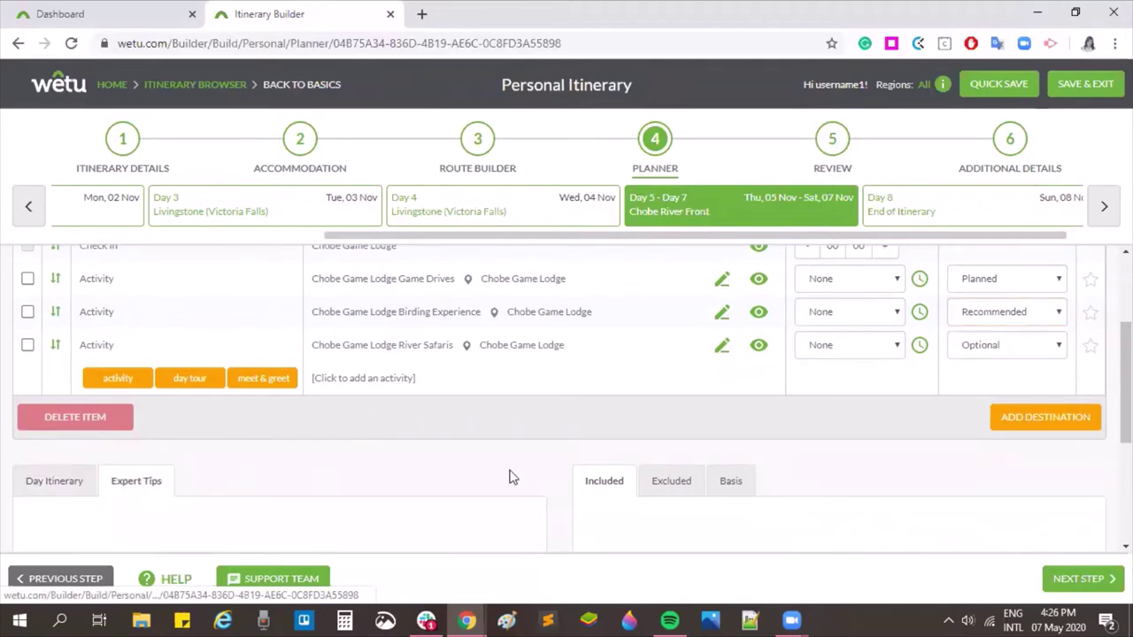
{"action": "scroll", "coordinate": [82, 414], "scroll_direction": "down", "scroll_amount": 1}
{"action": "left_click", "coordinate": [14, 398]}
{"action": "left_click", "coordinate": [160, 455]}
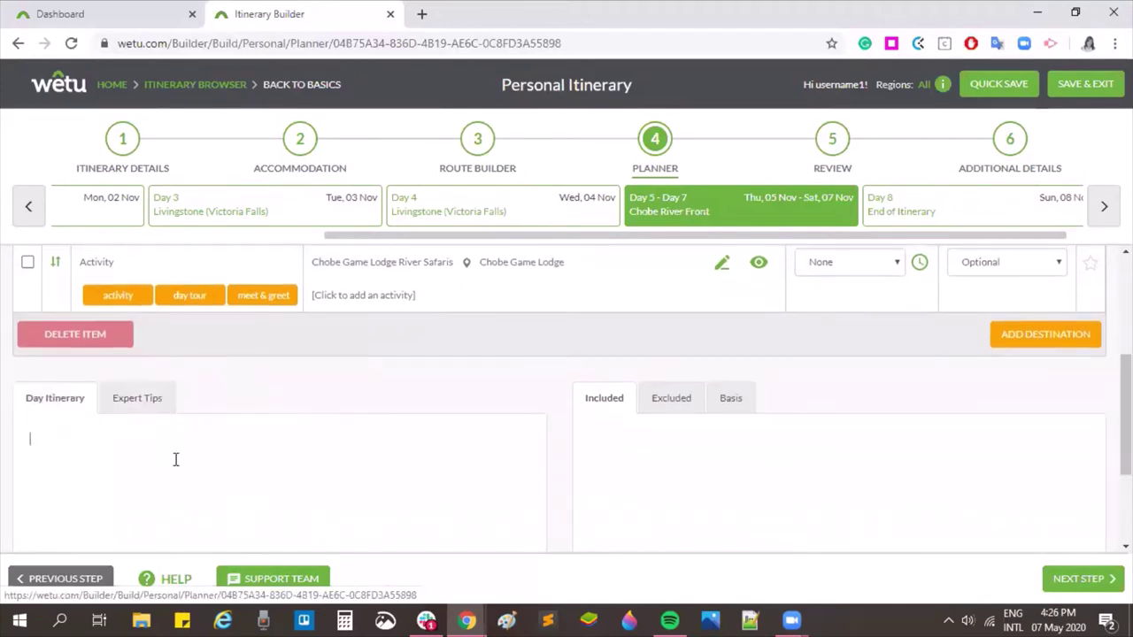
{"action": "type", "text": "Spend Some quality time explo"}
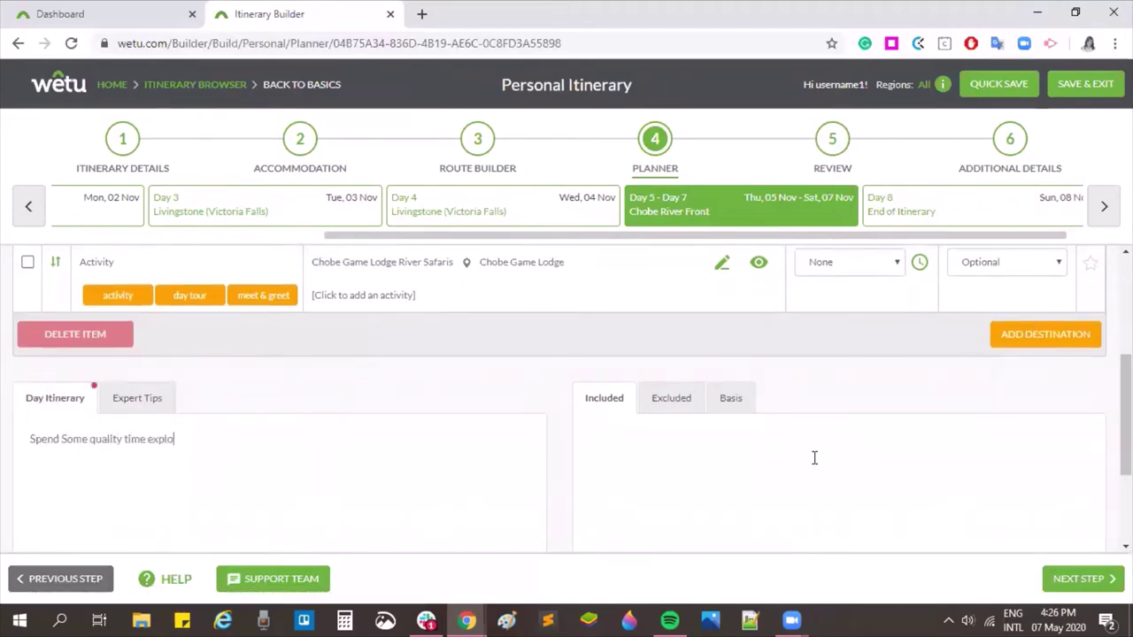
{"action": "type", "text": "ring the Chobe National Park"}
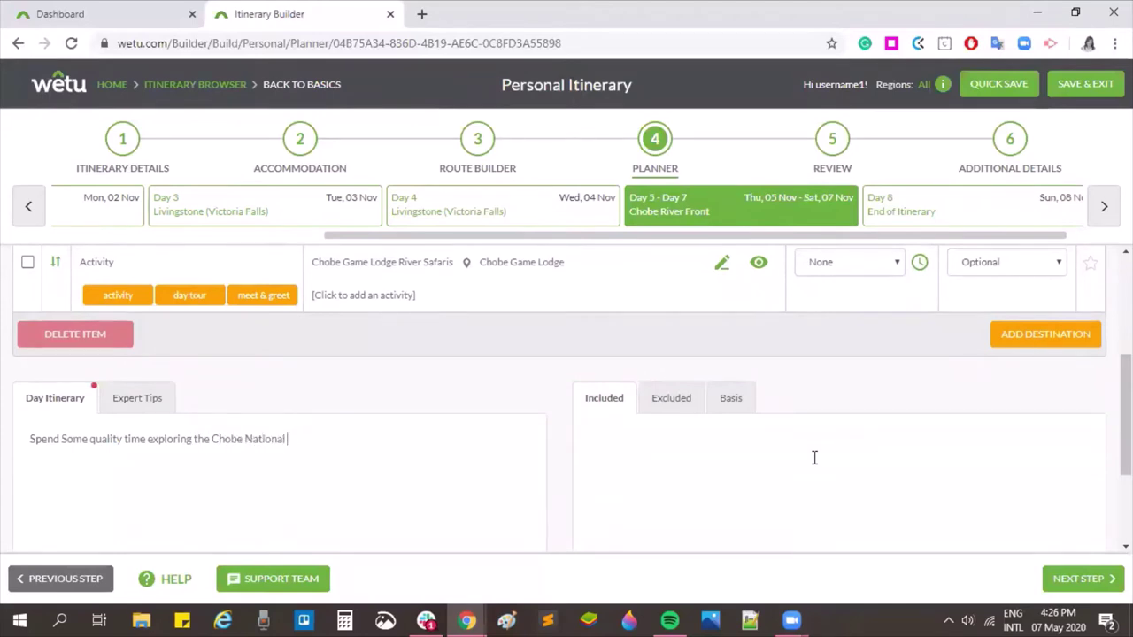
Enter "Activities" as the included text for Day 5 - Day 7, and view the expert tips and excluded sections.
{"action": "left_click", "coordinate": [105, 397]}
{"action": "left_click", "coordinate": [731, 462]}
{"action": "type", "text": "Activities"}
{"action": "left_click", "coordinate": [671, 398]}
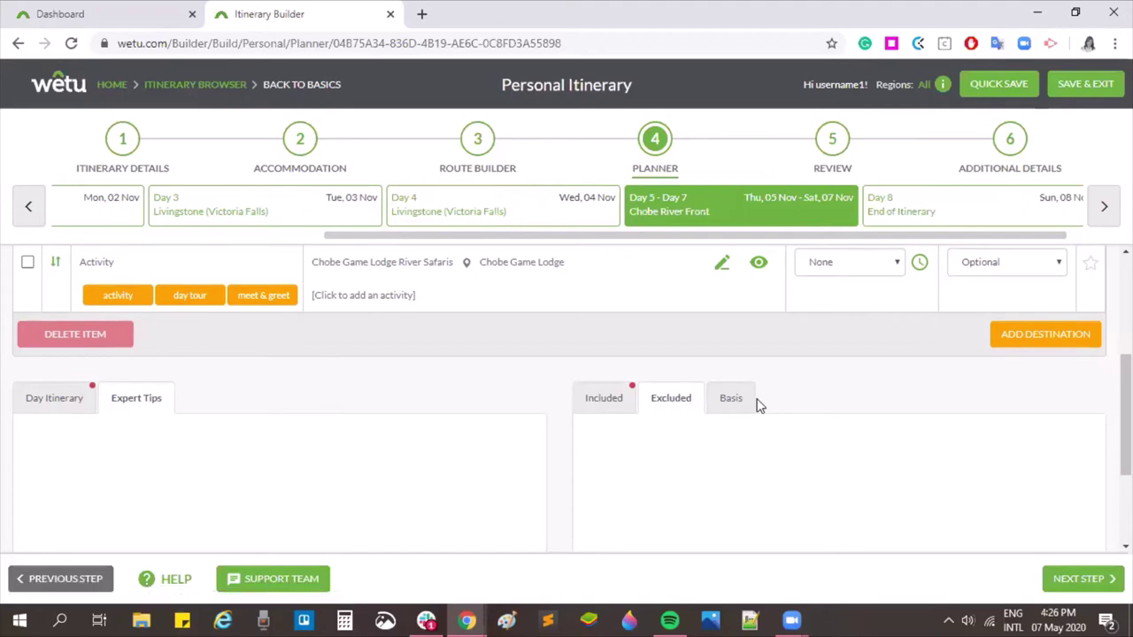
Change the header title of Day 8 to "Depart for Home".
{"action": "scroll", "coordinate": [481, 407], "scroll_direction": "up", "scroll_amount": 3}
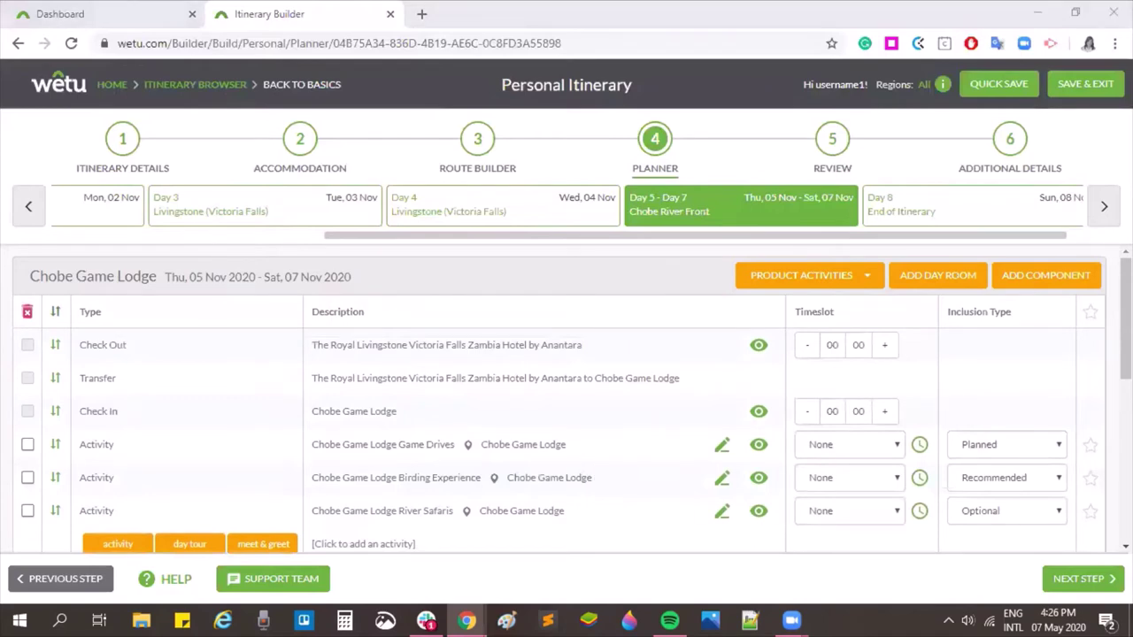
{"action": "left_click", "coordinate": [936, 211]}
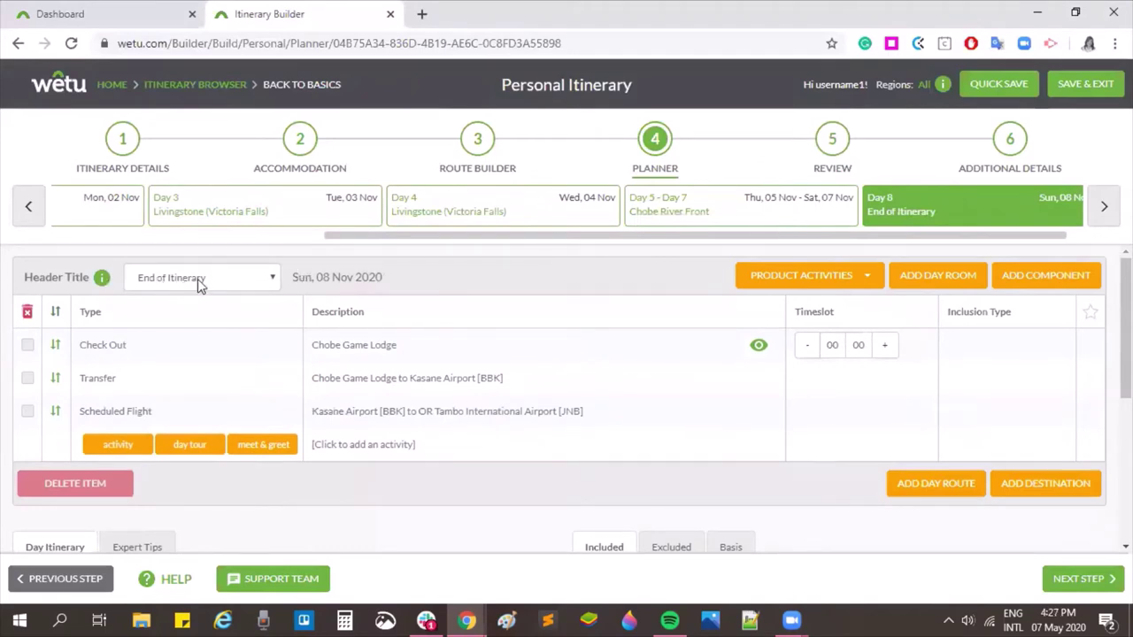
{"action": "left_click", "coordinate": [200, 281]}
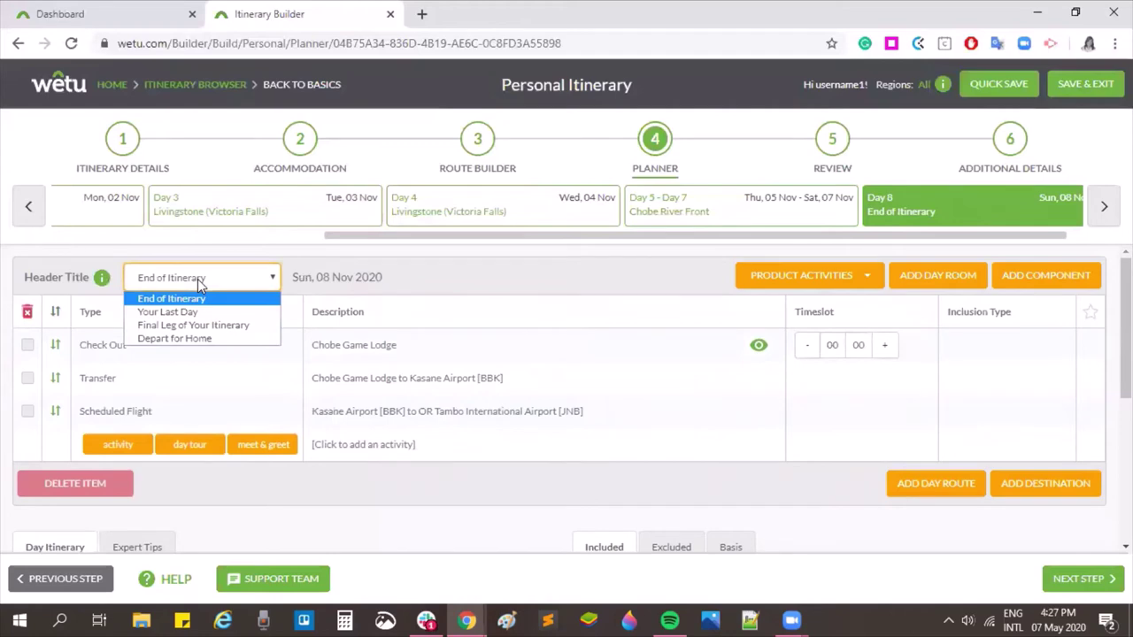
{"action": "left_click", "coordinate": [176, 339]}
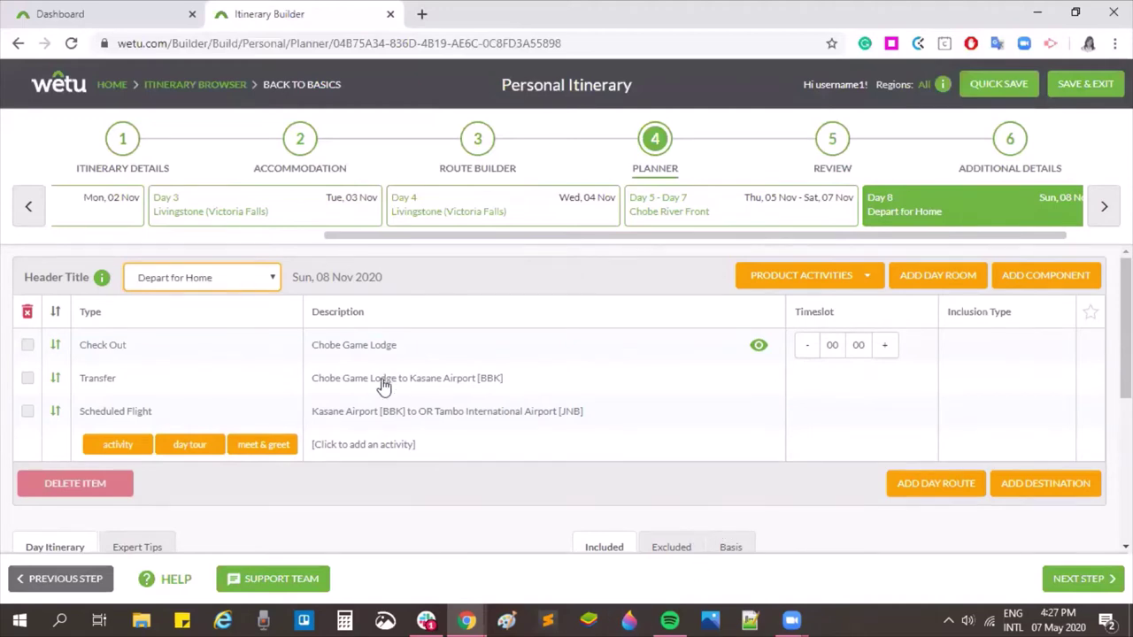
Go to the itinerary review and set the first room type of Chobe Game Lodge to Standard rooms.
{"action": "left_click_drag", "start_coordinate": [711, 237], "coordinate": [274, 252]}
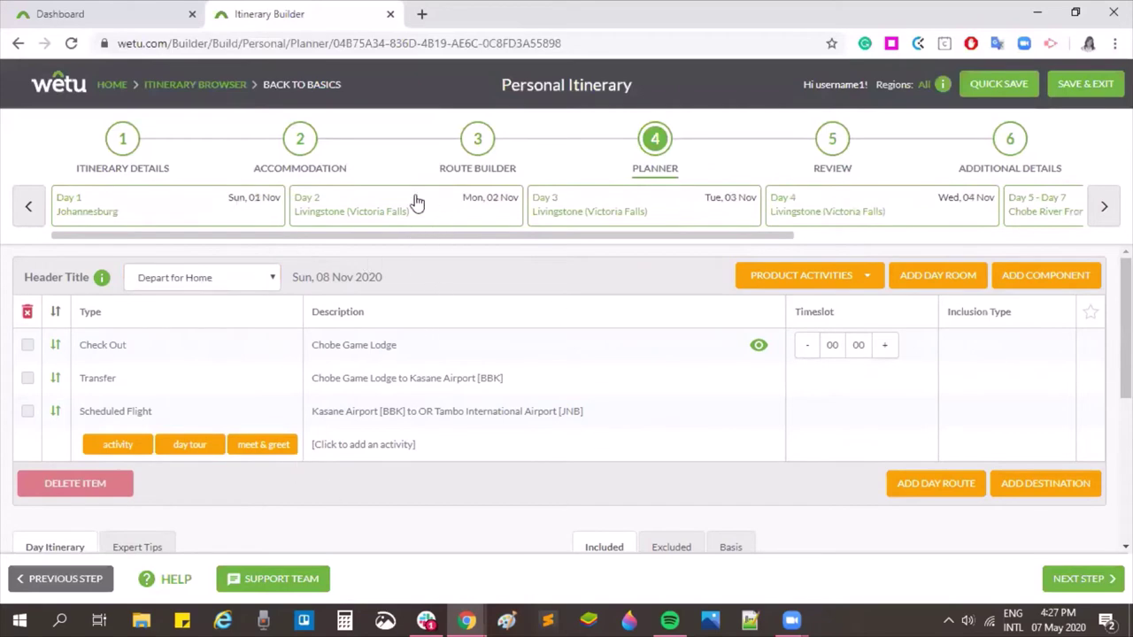
{"action": "left_click", "coordinate": [832, 146]}
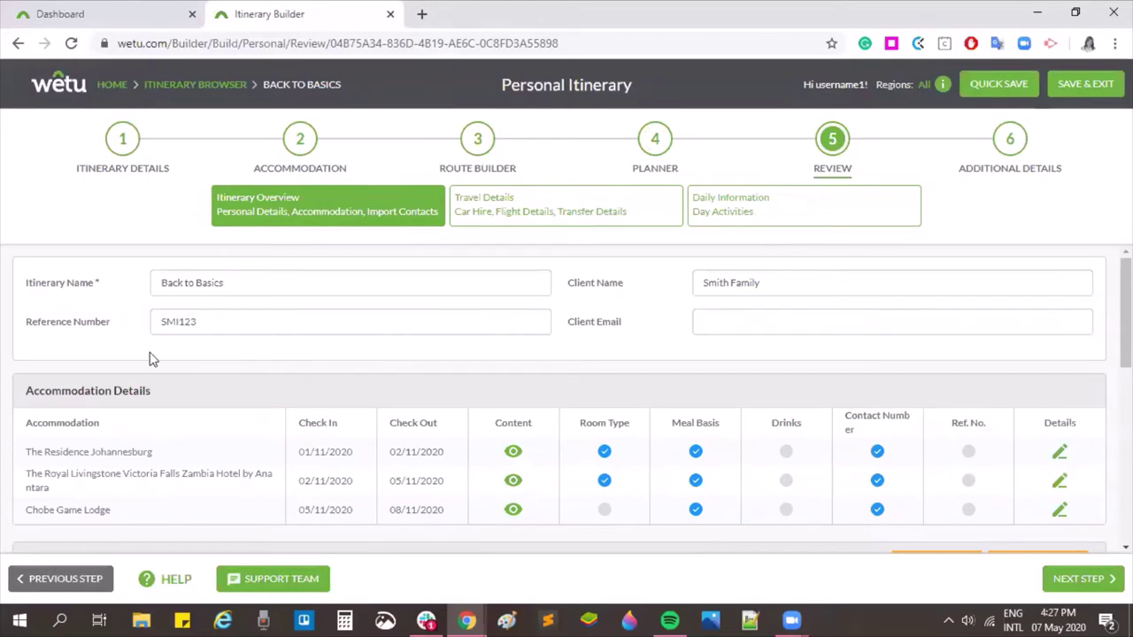
{"action": "scroll", "coordinate": [185, 386], "scroll_direction": "down", "scroll_amount": 1}
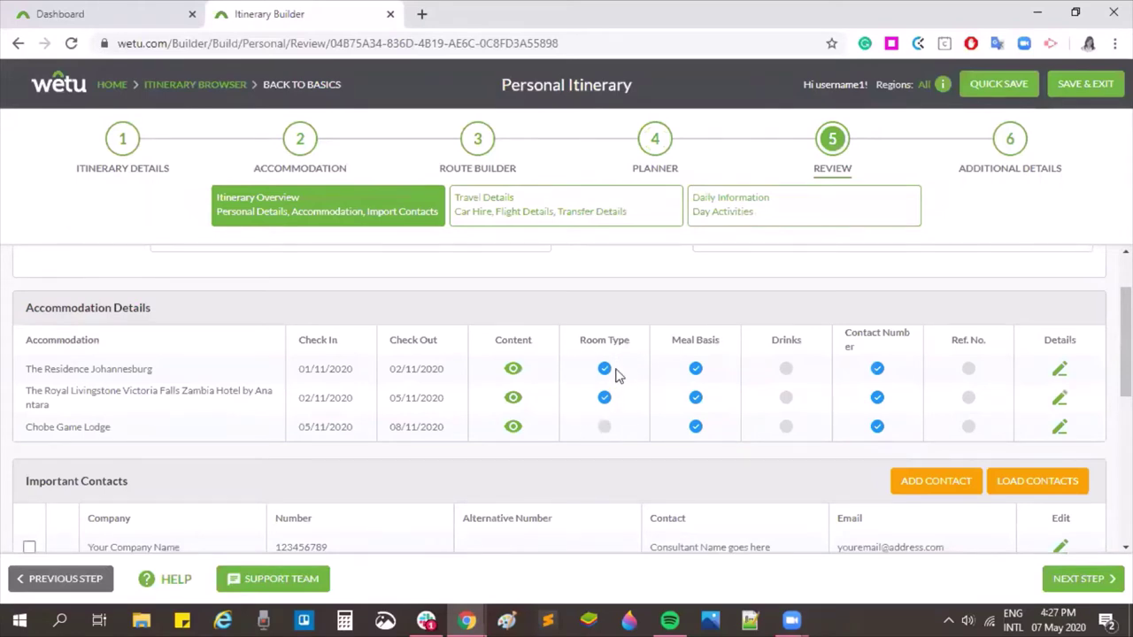
{"action": "left_click", "coordinate": [604, 425]}
{"action": "left_click", "coordinate": [1060, 428]}
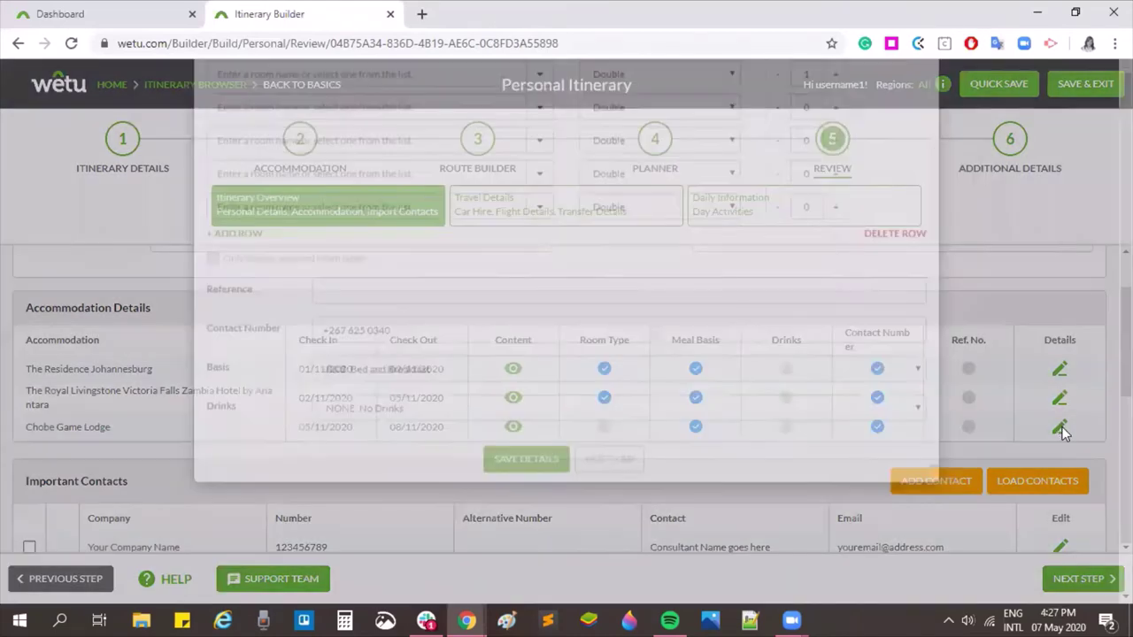
{"action": "left_click", "coordinate": [480, 195]}
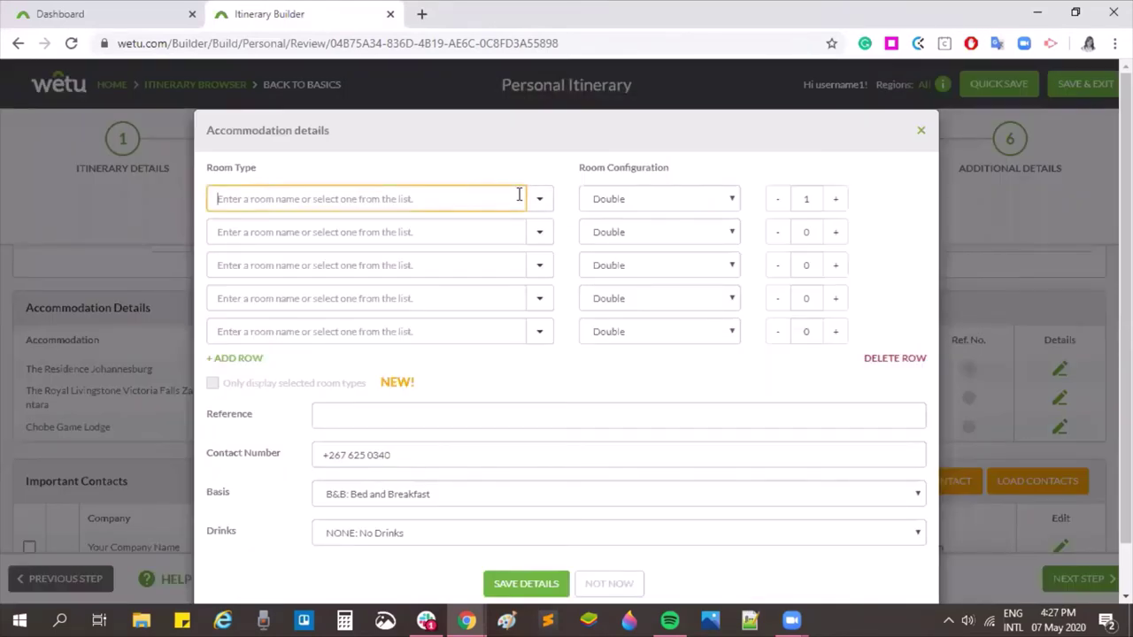
{"action": "left_click", "coordinate": [530, 203]}
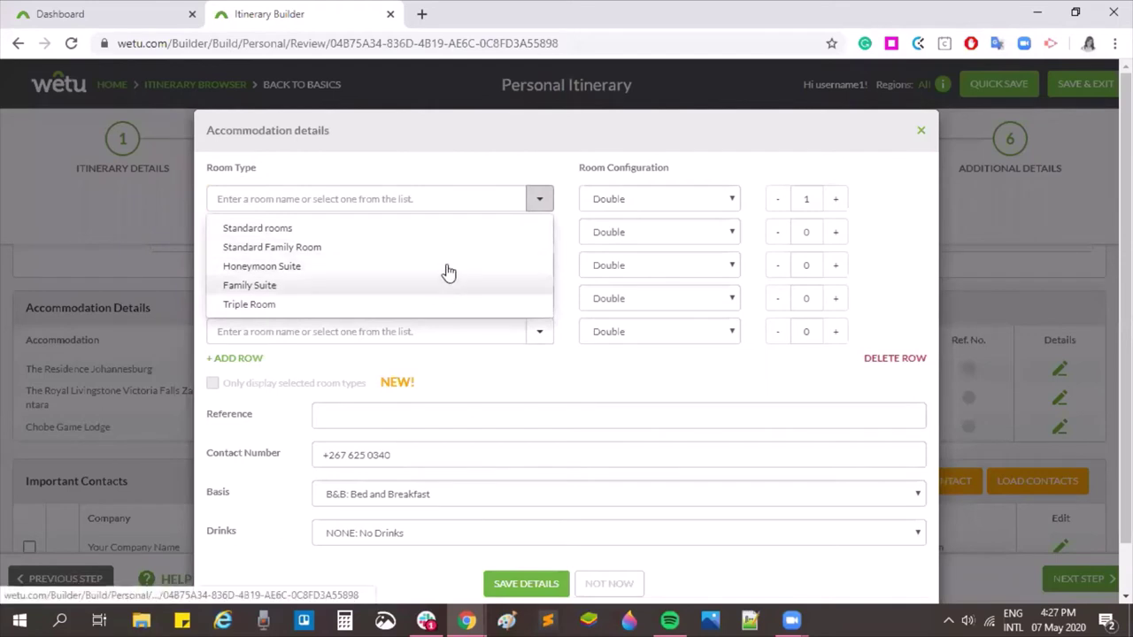
{"action": "left_click", "coordinate": [440, 199]}
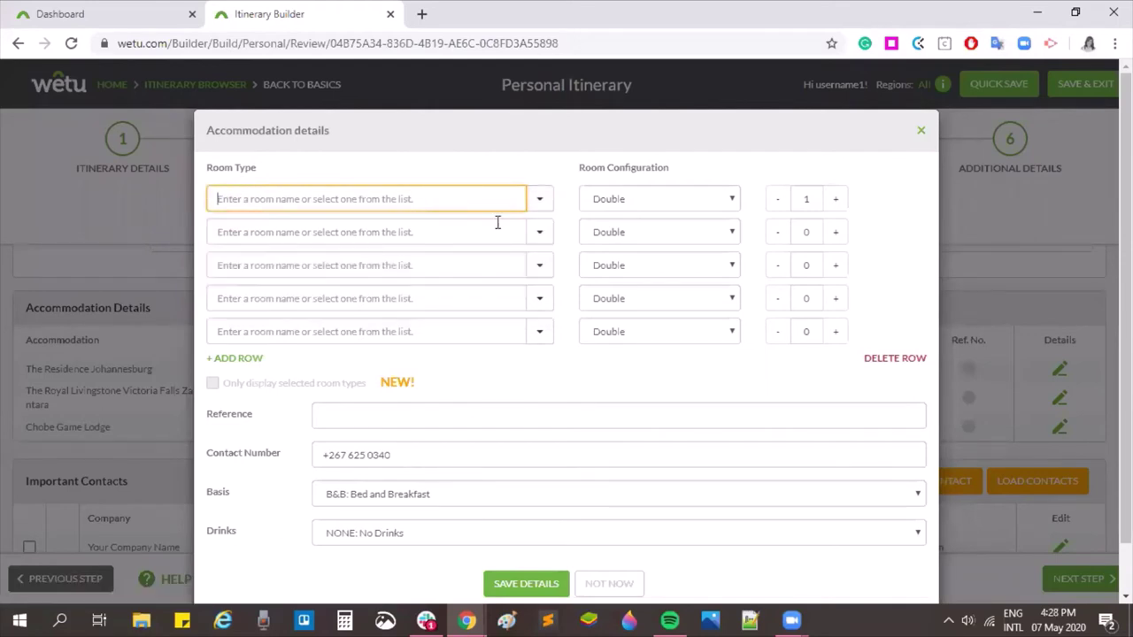
{"action": "left_click", "coordinate": [539, 200]}
{"action": "left_click", "coordinate": [319, 230]}
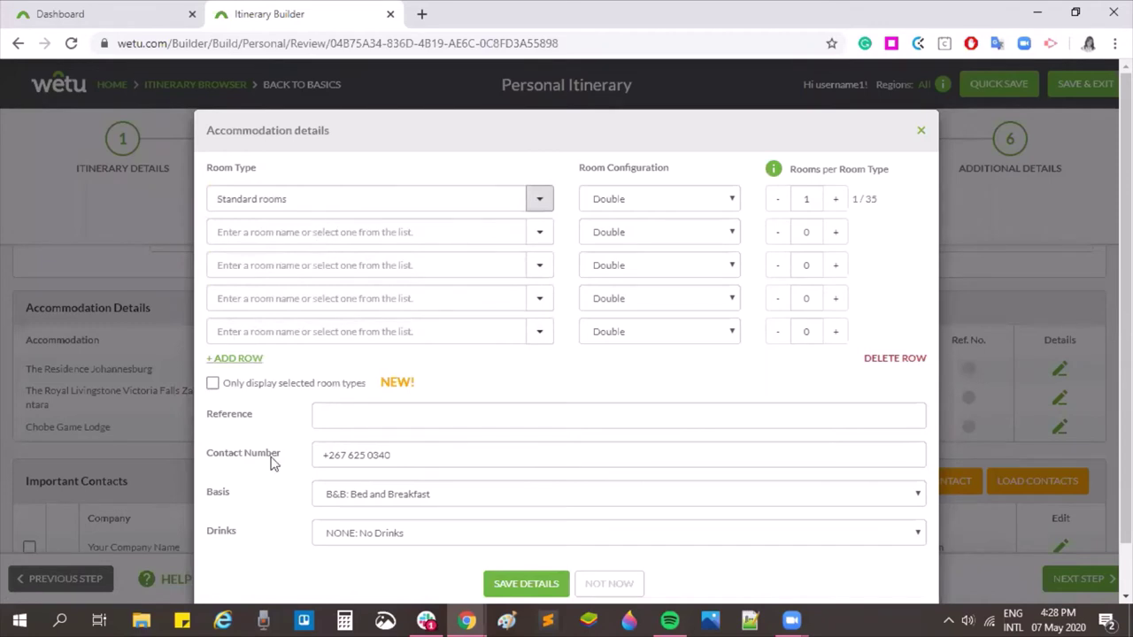
Enter the booking reference in the Chobe Game Lodge accommodation details.
{"action": "left_click", "coordinate": [344, 415]}
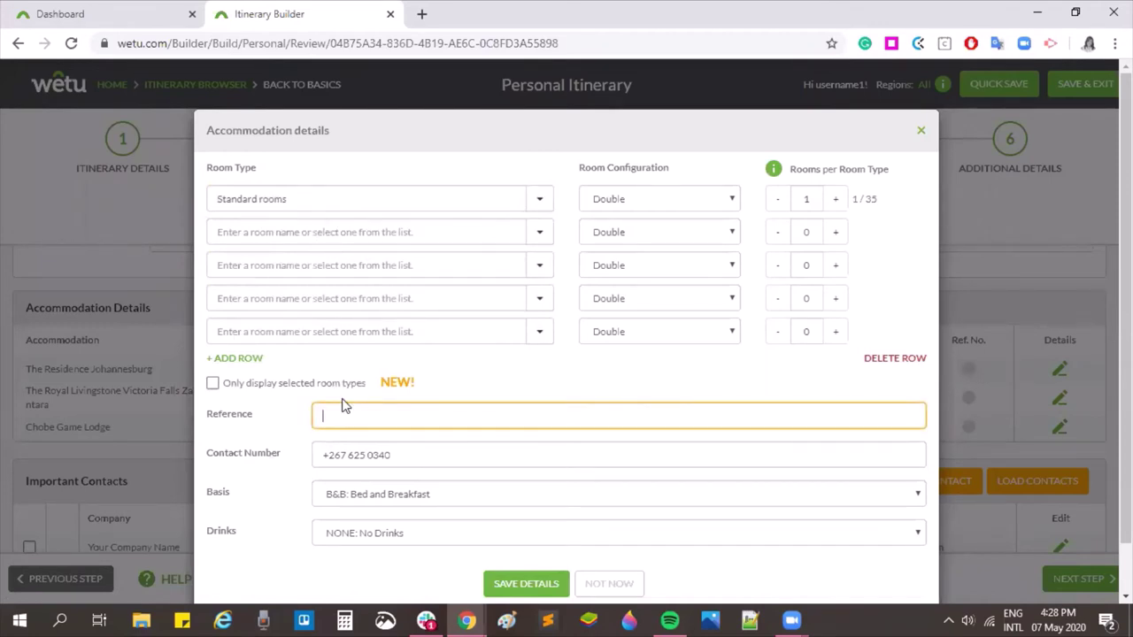
{"action": "type", "text": "CHOBE123"}
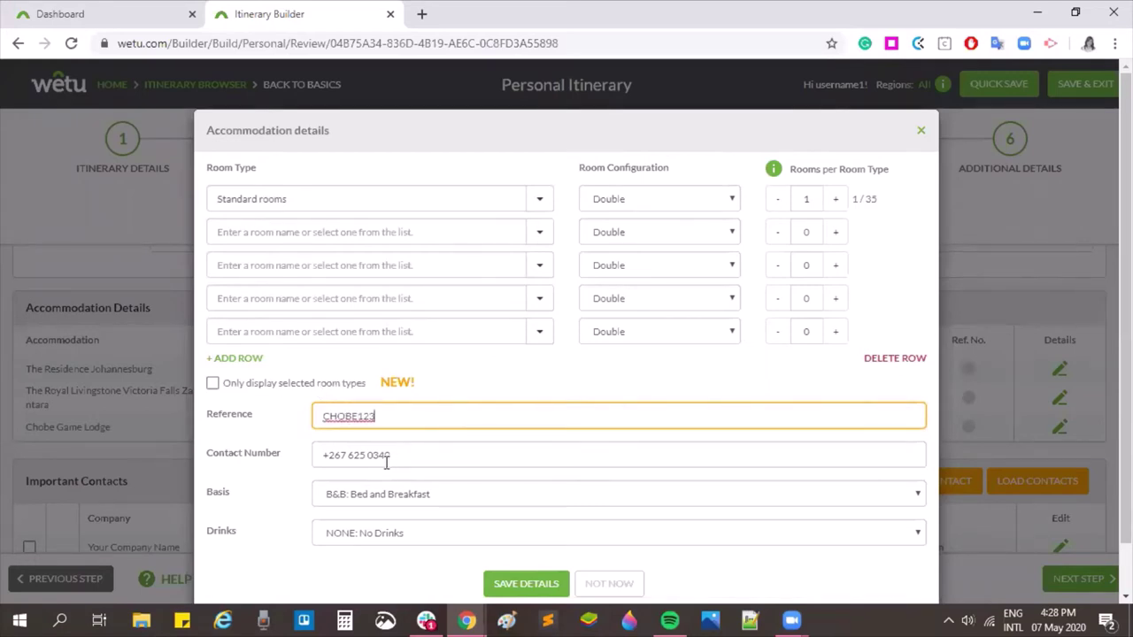
{"action": "left_click", "coordinate": [416, 393]}
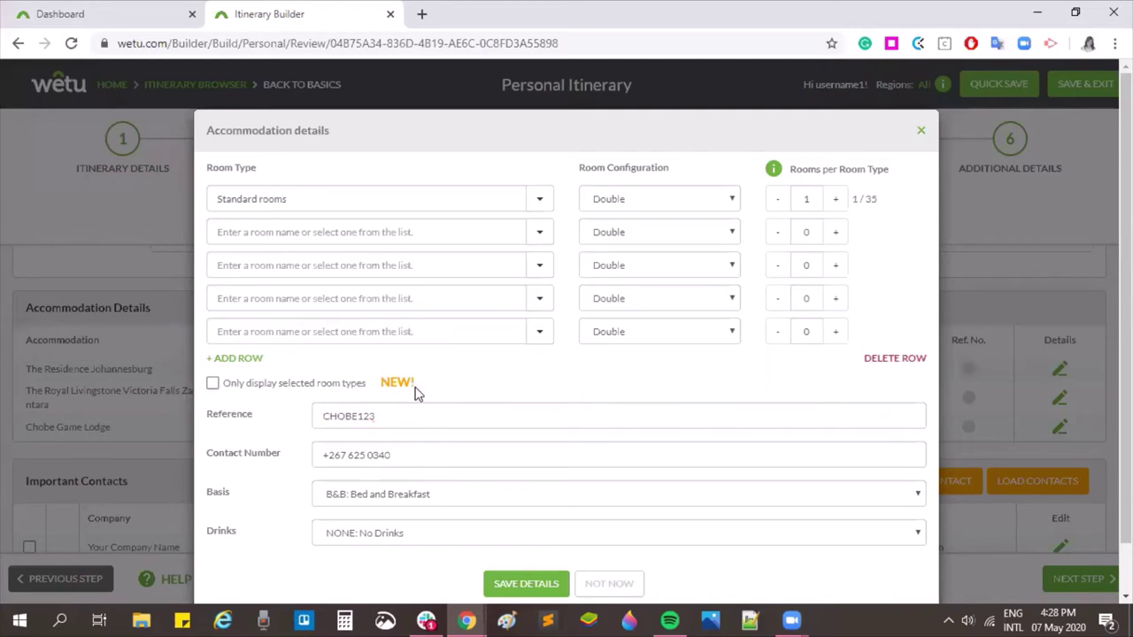
{"action": "key", "text": "ctrl+a"}
{"action": "left_click", "coordinate": [424, 387]}
Restrict Chobe Game Lodge to displaying only the selected room types and save the accommodation details.
{"action": "left_click", "coordinate": [212, 384]}
{"action": "left_click", "coordinate": [540, 200]}
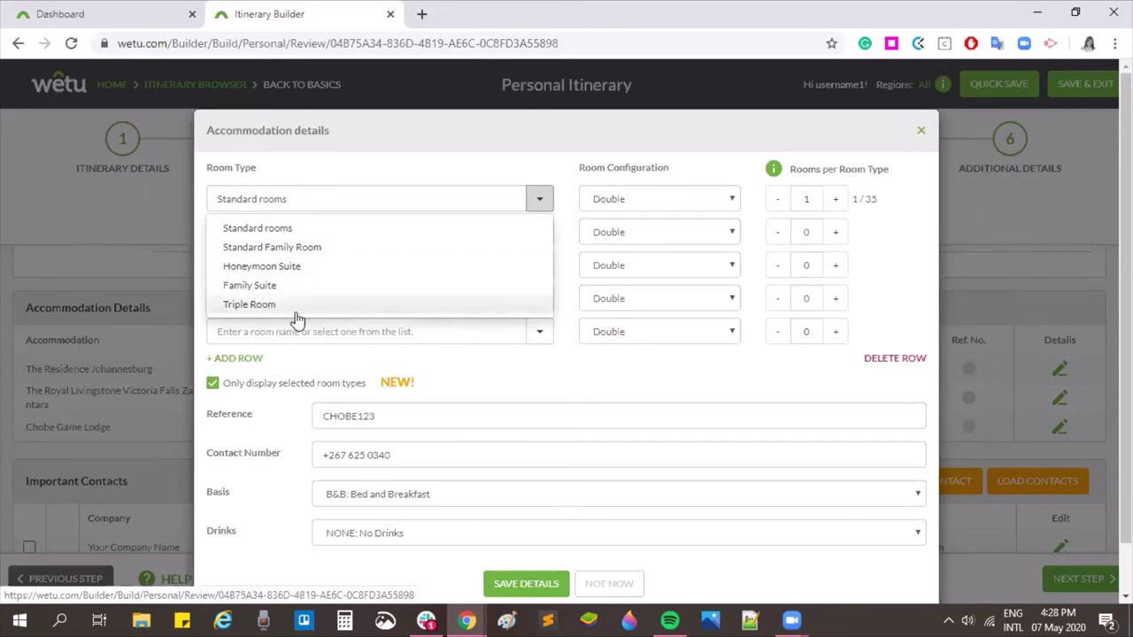
{"action": "left_click", "coordinate": [540, 202]}
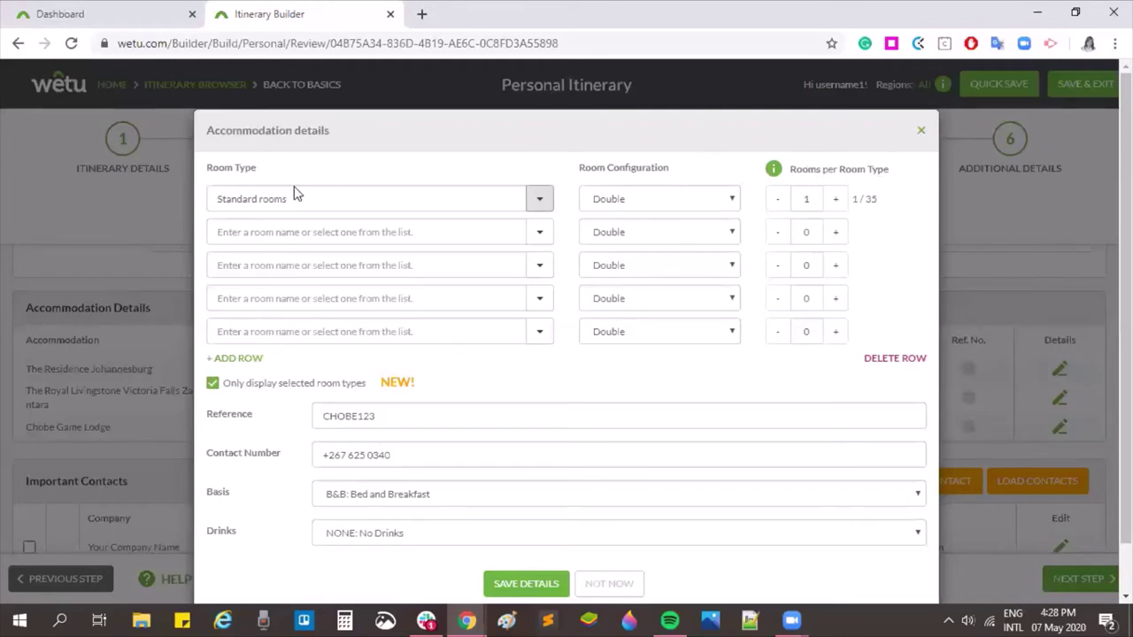
{"action": "left_click_drag", "start_coordinate": [864, 200], "coordinate": [896, 206]}
{"action": "left_click", "coordinate": [894, 207]}
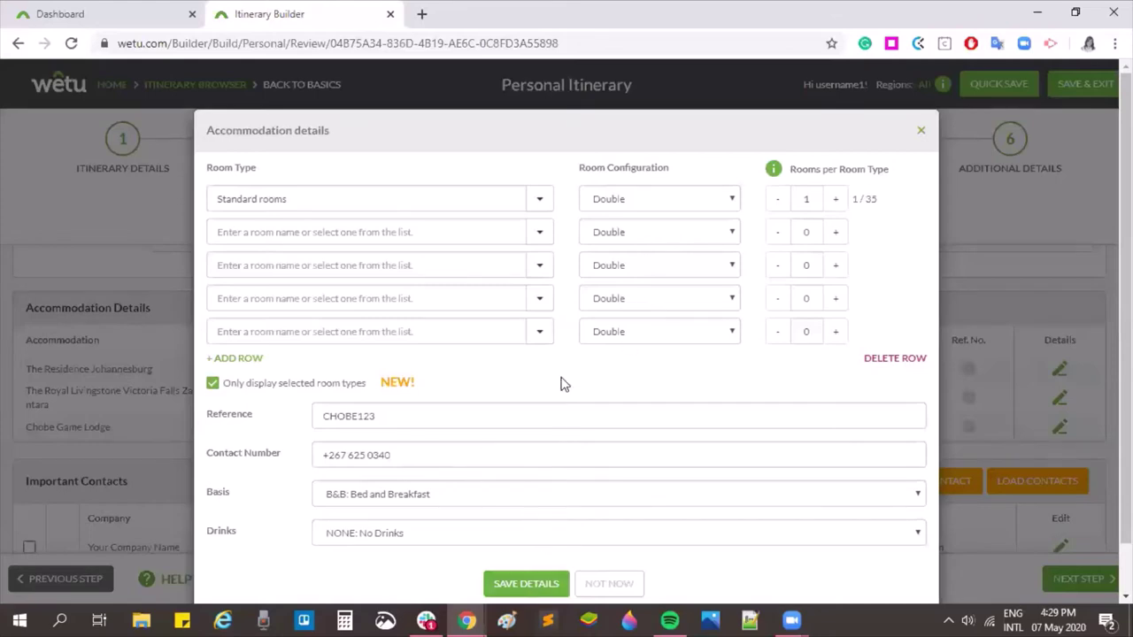
{"action": "left_click", "coordinate": [520, 587]}
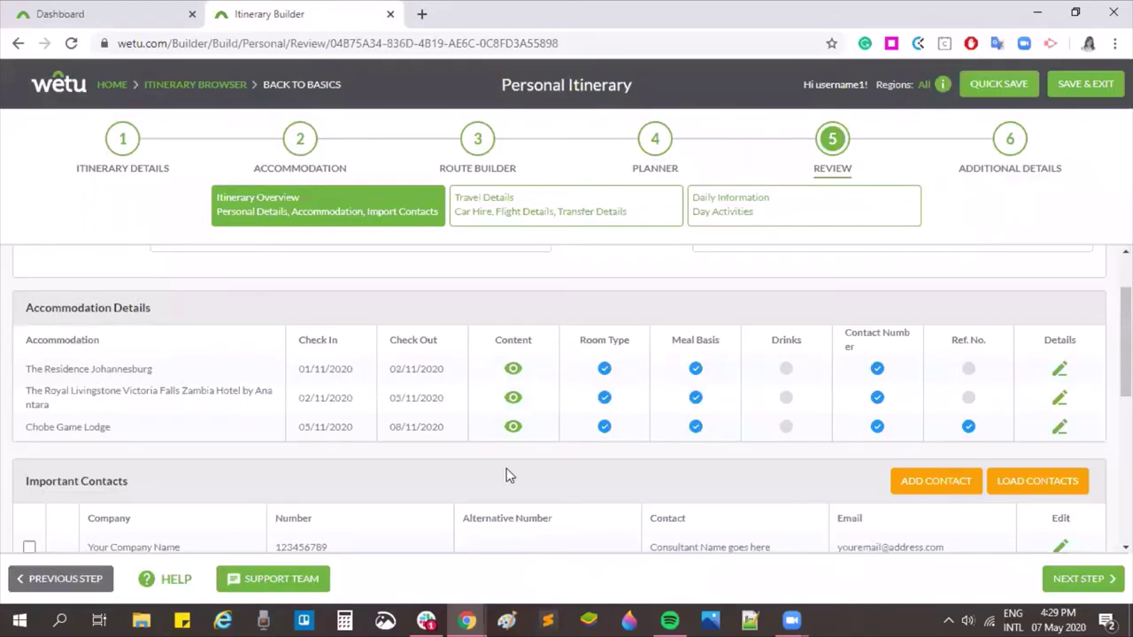
View the forms for adding and loading important contacts, leaving both without changes.
{"action": "scroll", "coordinate": [506, 476], "scroll_direction": "down", "scroll_amount": 1}
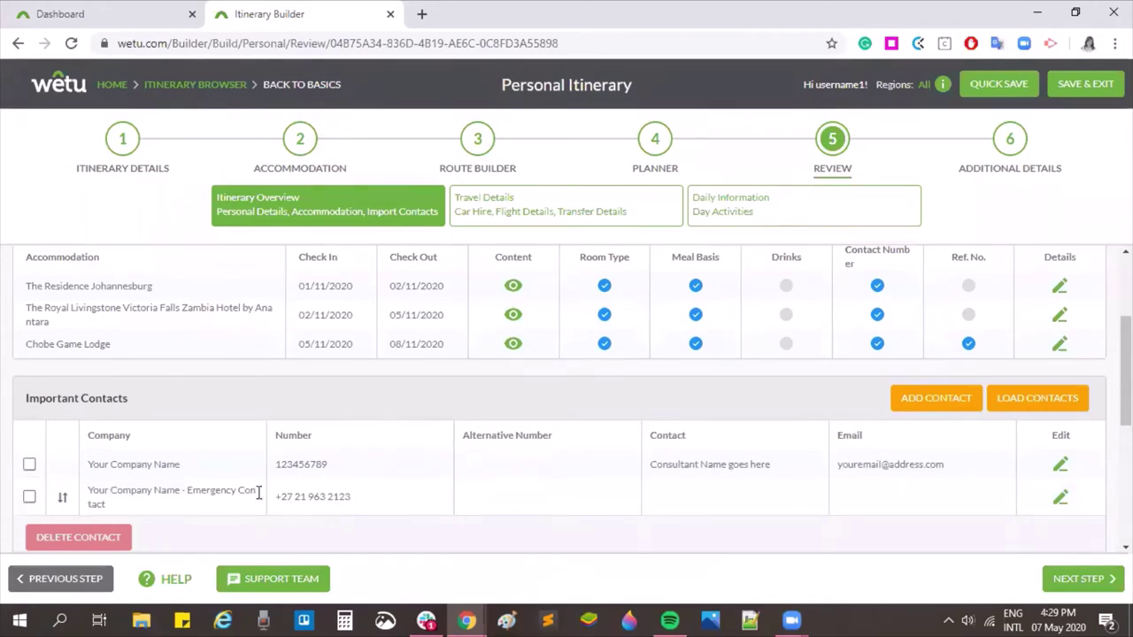
{"action": "left_click", "coordinate": [937, 398]}
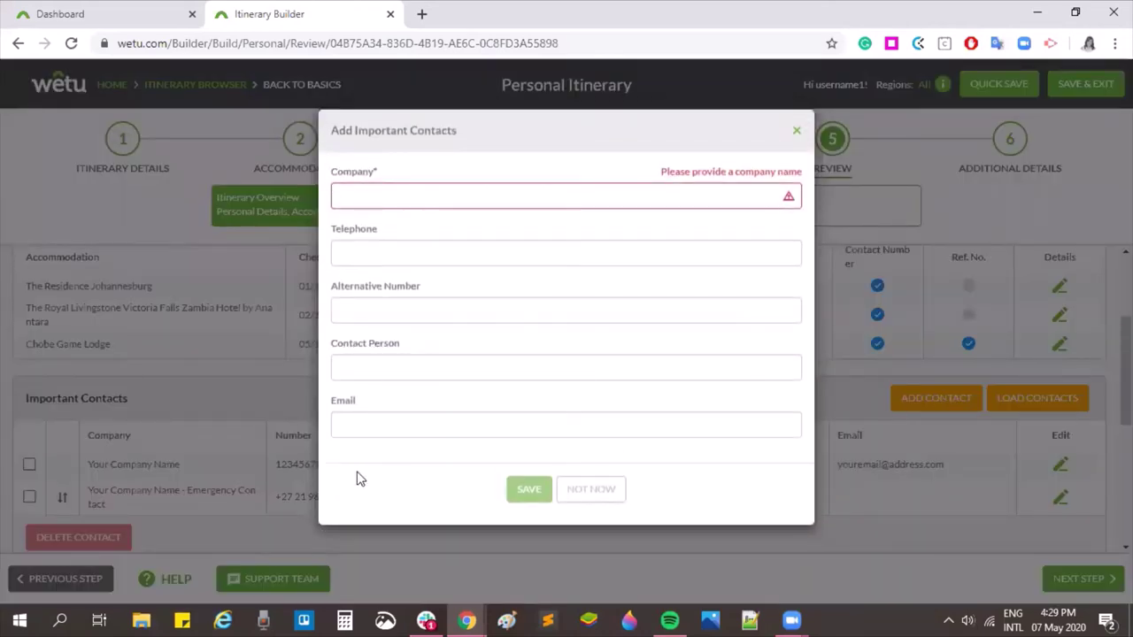
{"action": "left_click", "coordinate": [590, 491]}
{"action": "left_click", "coordinate": [1040, 398]}
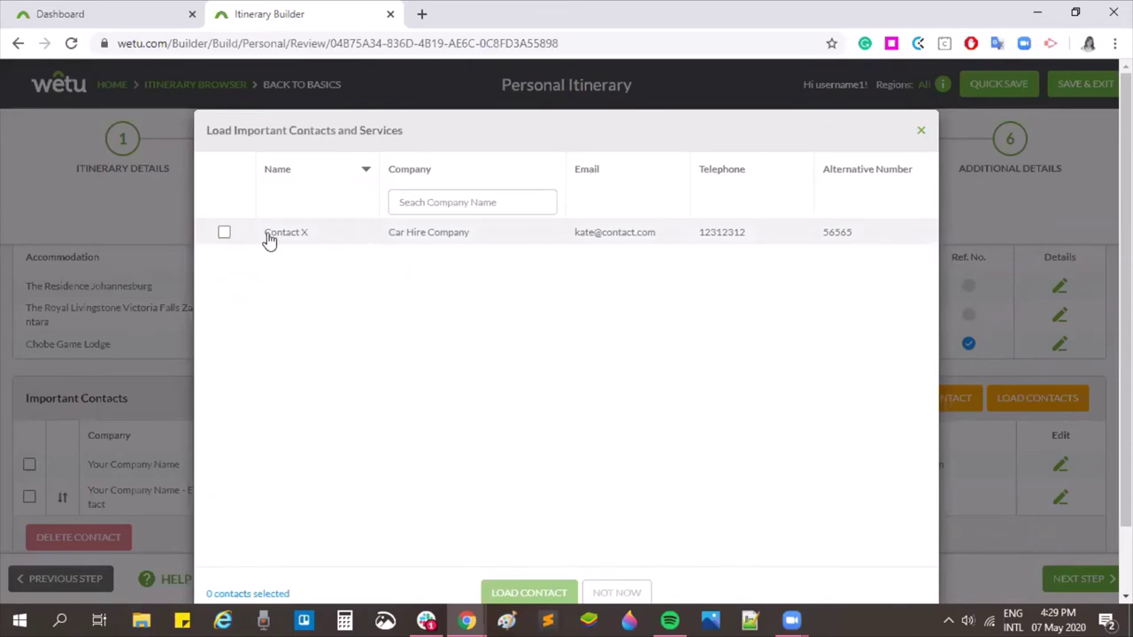
{"action": "scroll", "coordinate": [265, 240], "scroll_direction": "down", "scroll_amount": 1}
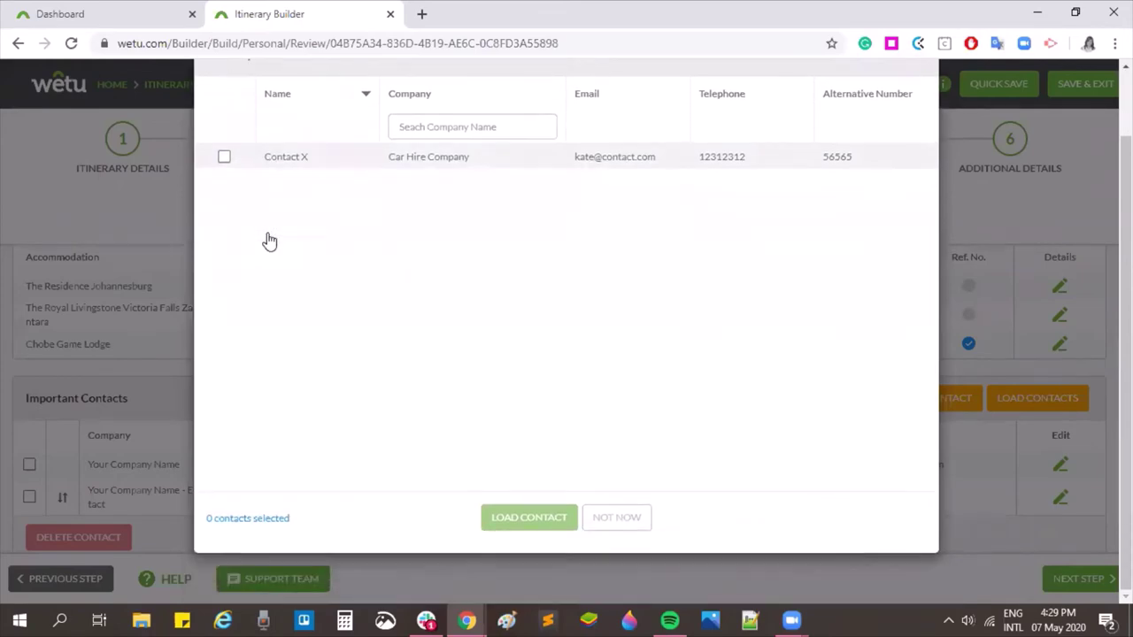
{"action": "left_click", "coordinate": [619, 521]}
Select Park fees, Entrance fees for activities and Breakfast as miscellaneous items in the itinerary overview.
{"action": "scroll", "coordinate": [941, 456], "scroll_direction": "down", "scroll_amount": 2}
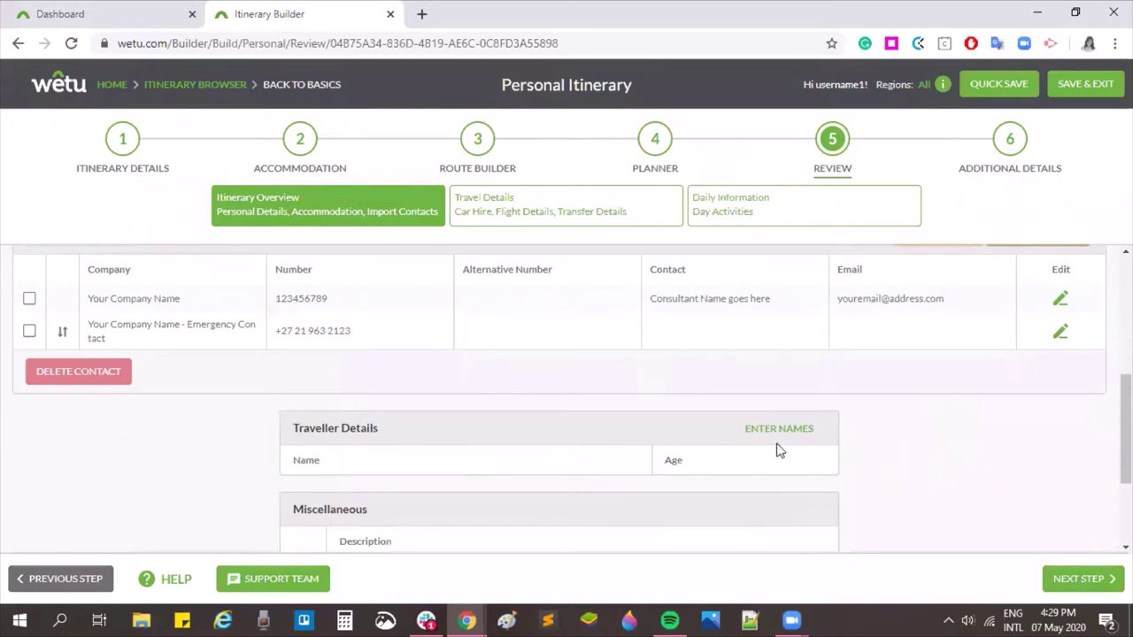
{"action": "scroll", "coordinate": [837, 482], "scroll_direction": "down", "scroll_amount": 1}
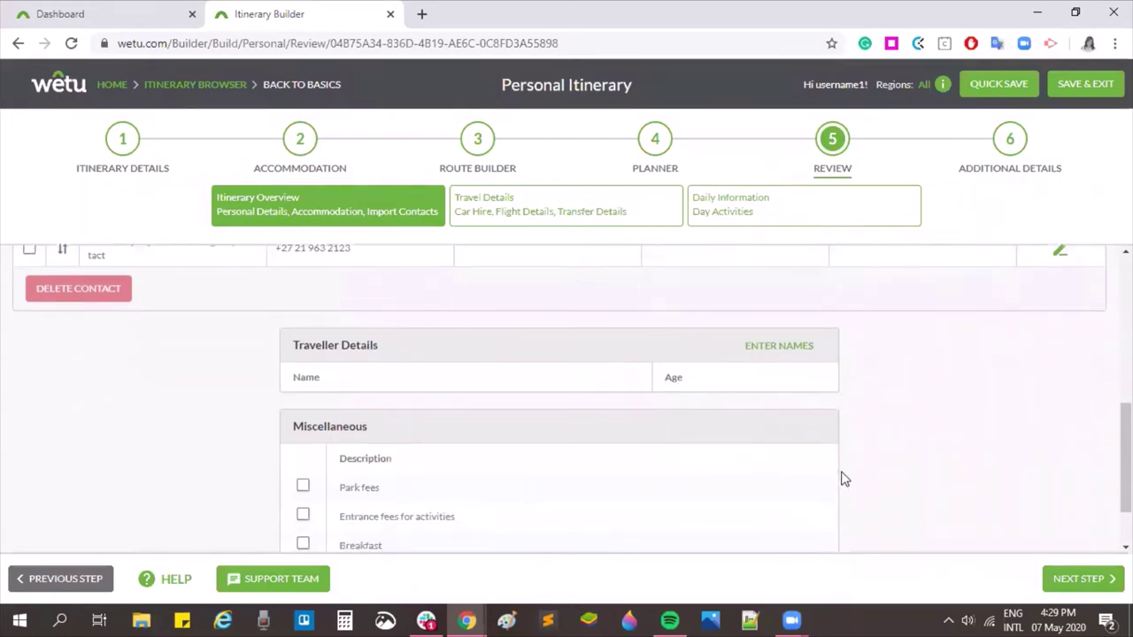
{"action": "scroll", "coordinate": [637, 467], "scroll_direction": "down", "scroll_amount": 1}
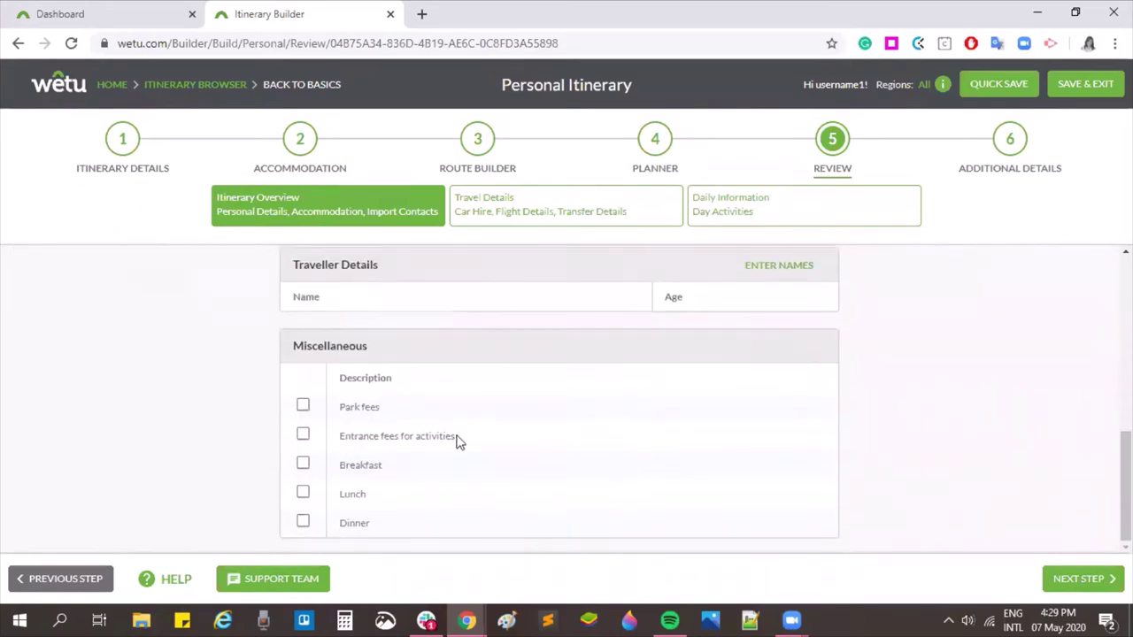
{"action": "left_click", "coordinate": [303, 406]}
{"action": "left_click", "coordinate": [303, 434]}
{"action": "left_click", "coordinate": [302, 463]}
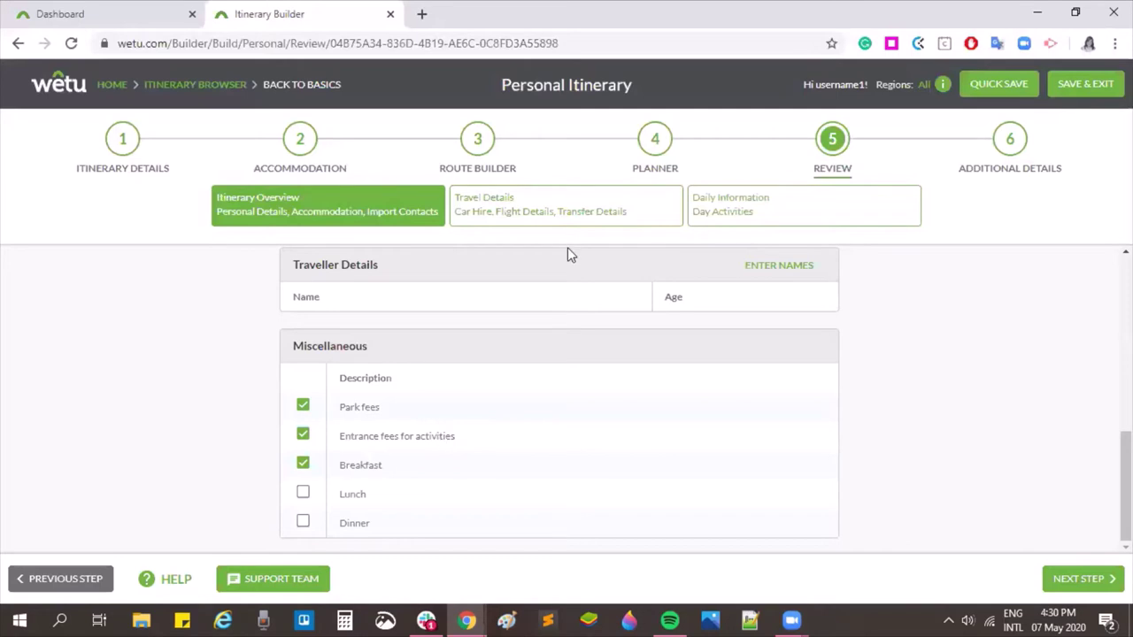
Review the travel details, examining the car hire, flight, transfer, boat and train sections for missing information.
{"action": "left_click", "coordinate": [531, 204]}
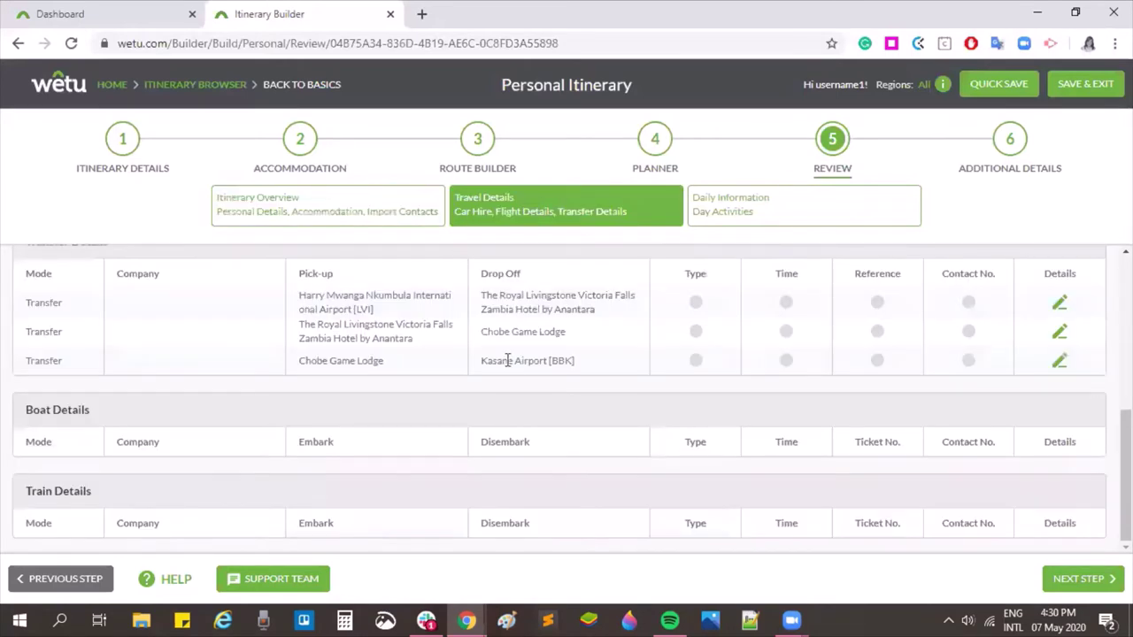
{"action": "scroll", "coordinate": [509, 369], "scroll_direction": "up", "scroll_amount": 10}
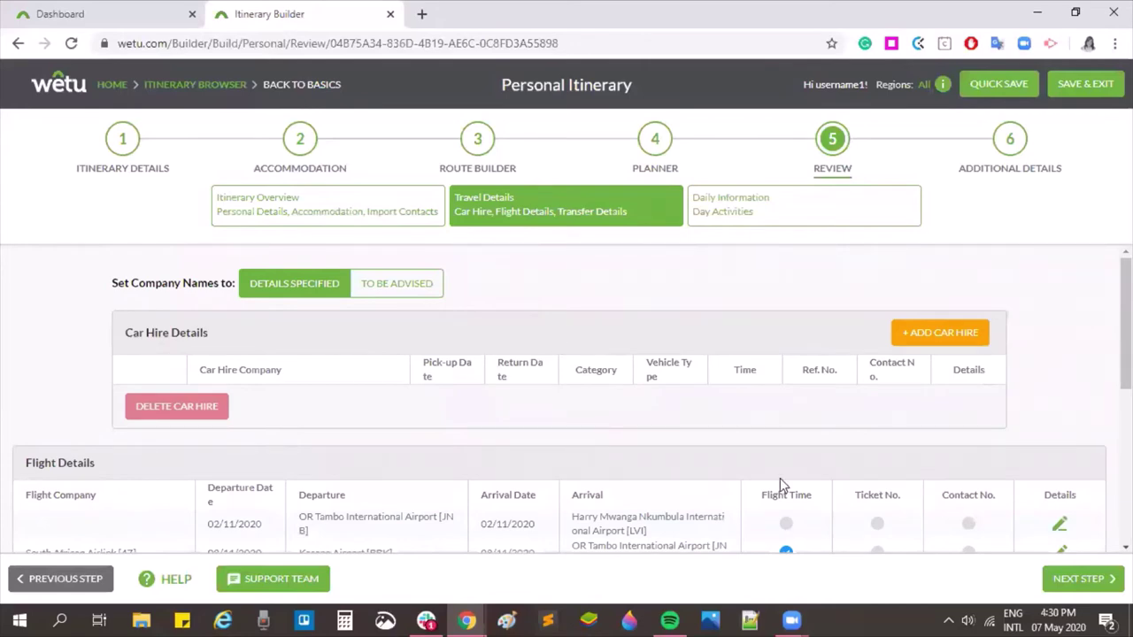
{"action": "scroll", "coordinate": [785, 485], "scroll_direction": "down", "scroll_amount": 2}
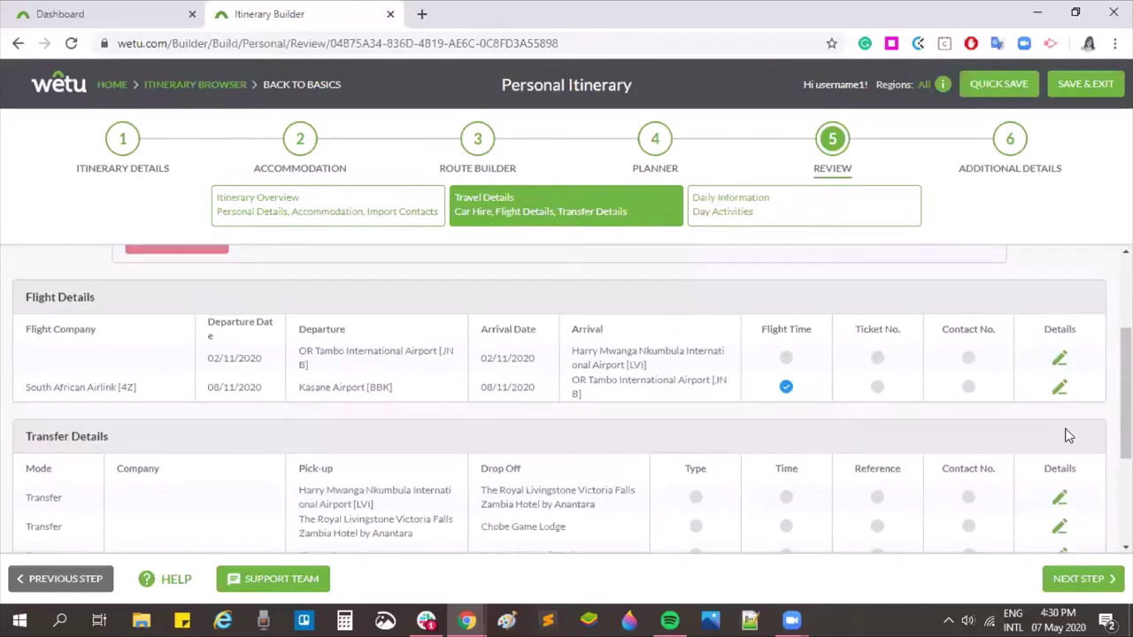
{"action": "scroll", "coordinate": [1053, 446], "scroll_direction": "down", "scroll_amount": 1}
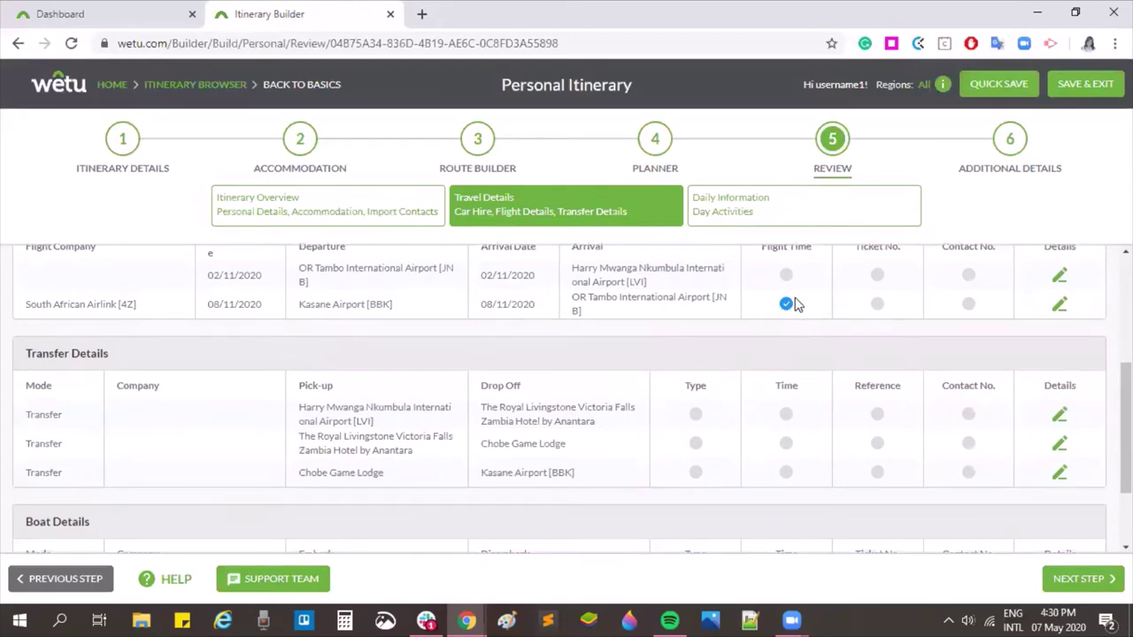
{"action": "scroll", "coordinate": [721, 442], "scroll_direction": "down", "scroll_amount": 2}
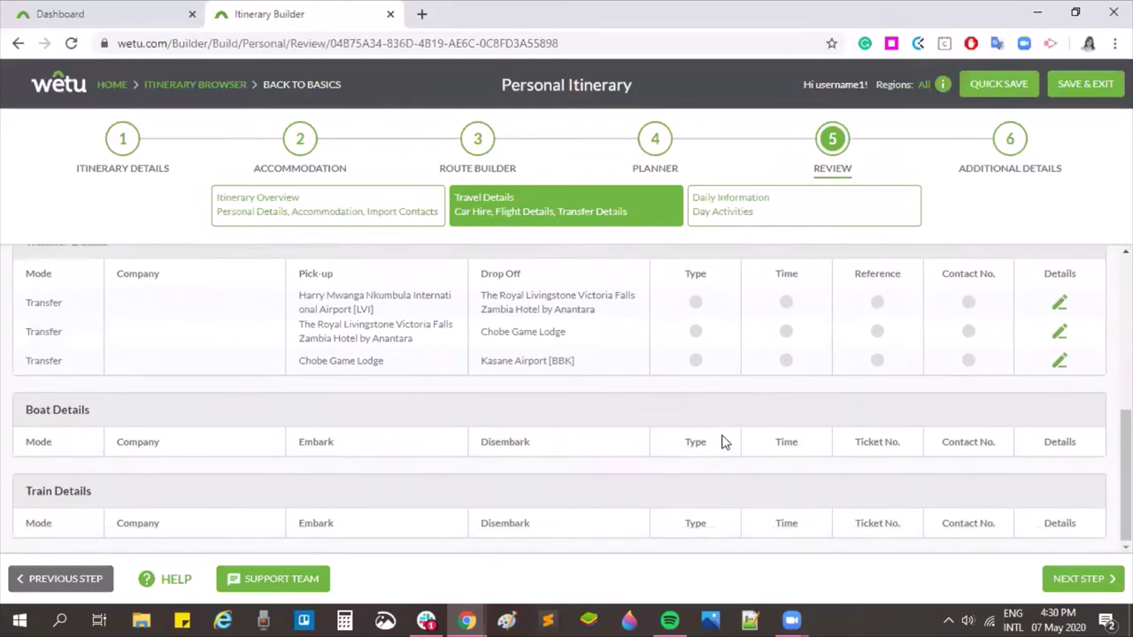
Review the daily information, examining each day's activities, itinerary text and the Day 2 expert tips.
{"action": "left_click", "coordinate": [768, 215]}
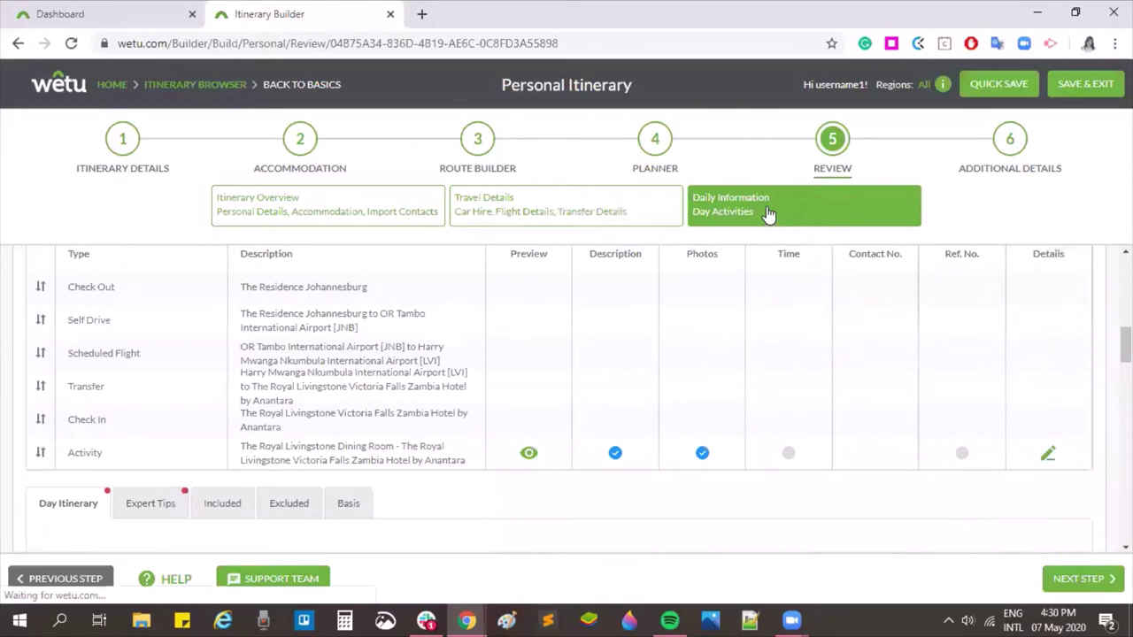
{"action": "scroll", "coordinate": [748, 320], "scroll_direction": "up", "scroll_amount": 1}
{"action": "scroll", "coordinate": [422, 453], "scroll_direction": "up", "scroll_amount": 1}
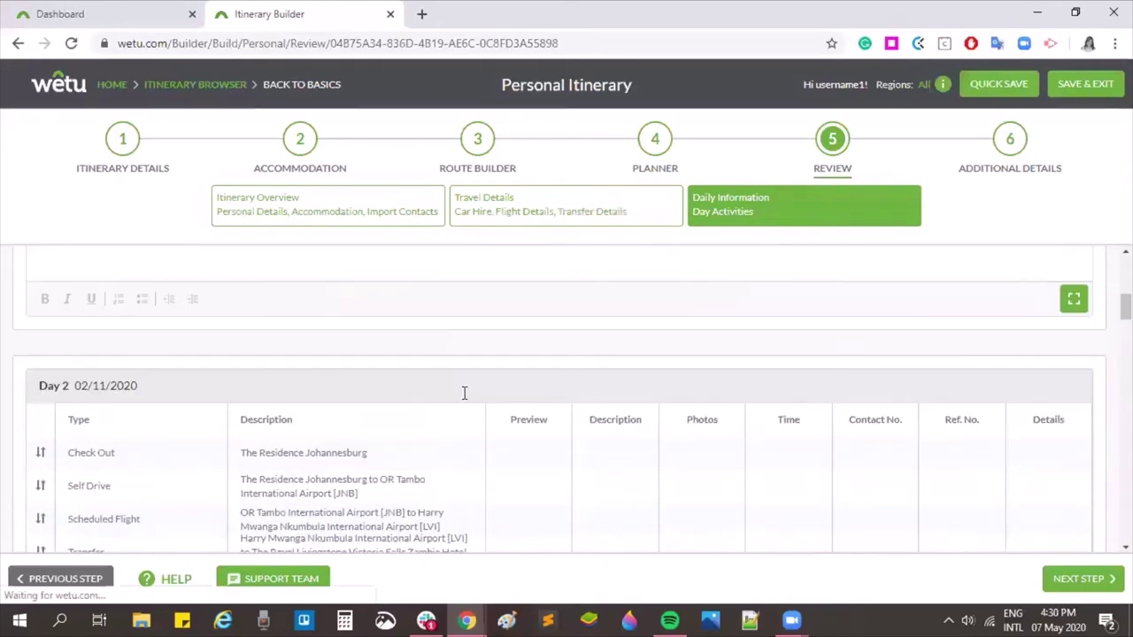
{"action": "scroll", "coordinate": [463, 397], "scroll_direction": "down", "scroll_amount": 3}
{"action": "scroll", "coordinate": [463, 400], "scroll_direction": "down", "scroll_amount": 2}
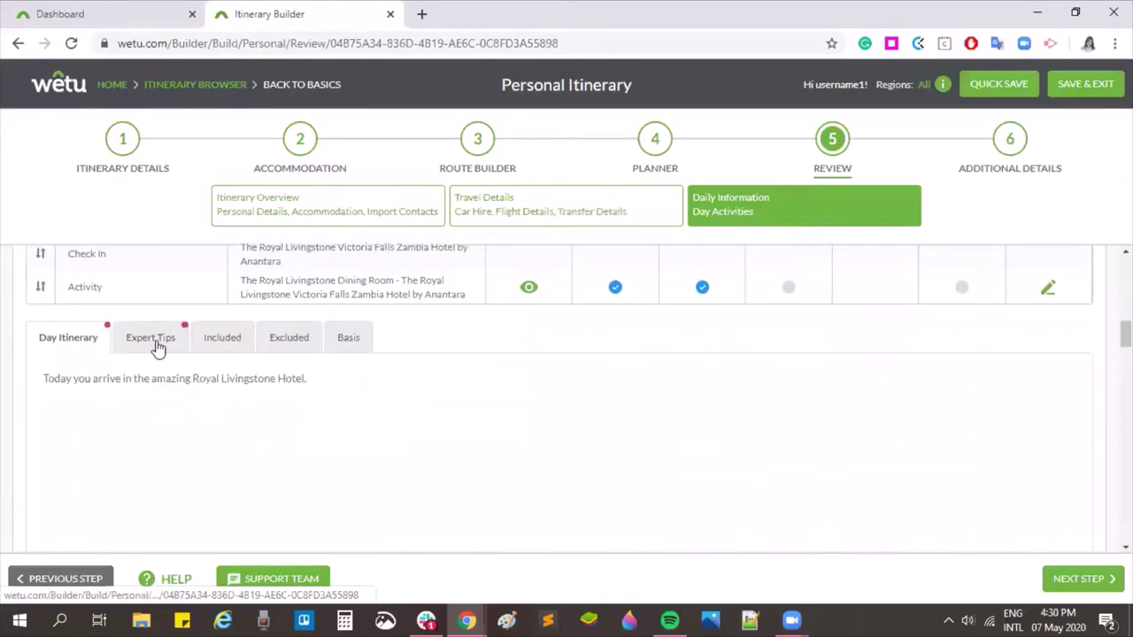
{"action": "left_click", "coordinate": [152, 339]}
{"action": "left_click", "coordinate": [82, 340]}
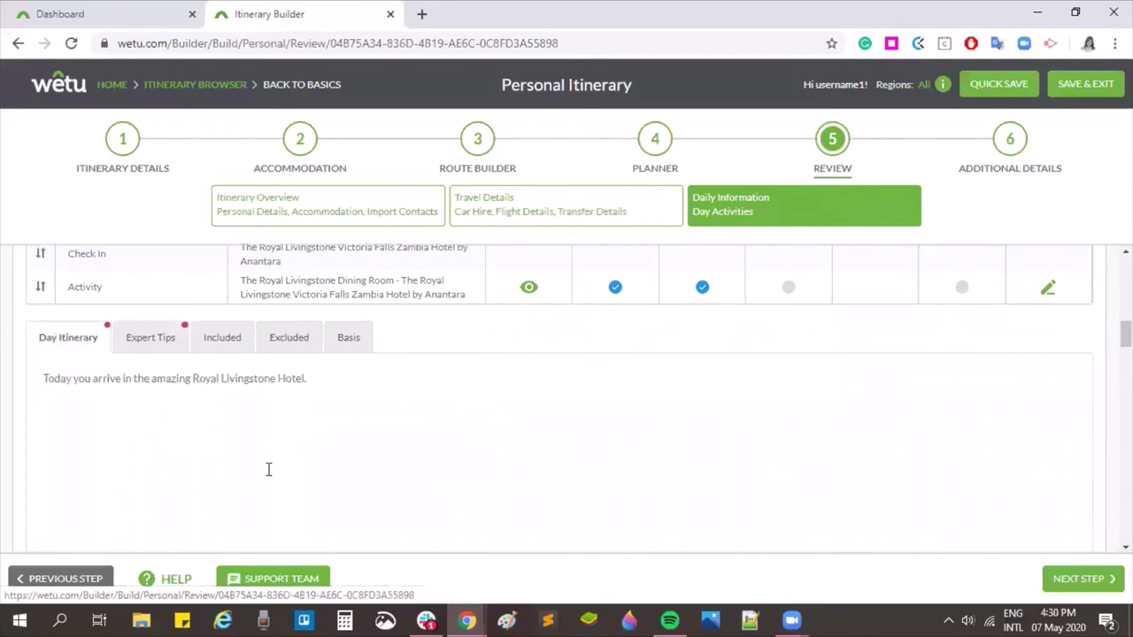
{"action": "scroll", "coordinate": [339, 478], "scroll_direction": "down", "scroll_amount": 3}
{"action": "scroll", "coordinate": [341, 480], "scroll_direction": "down", "scroll_amount": 6}
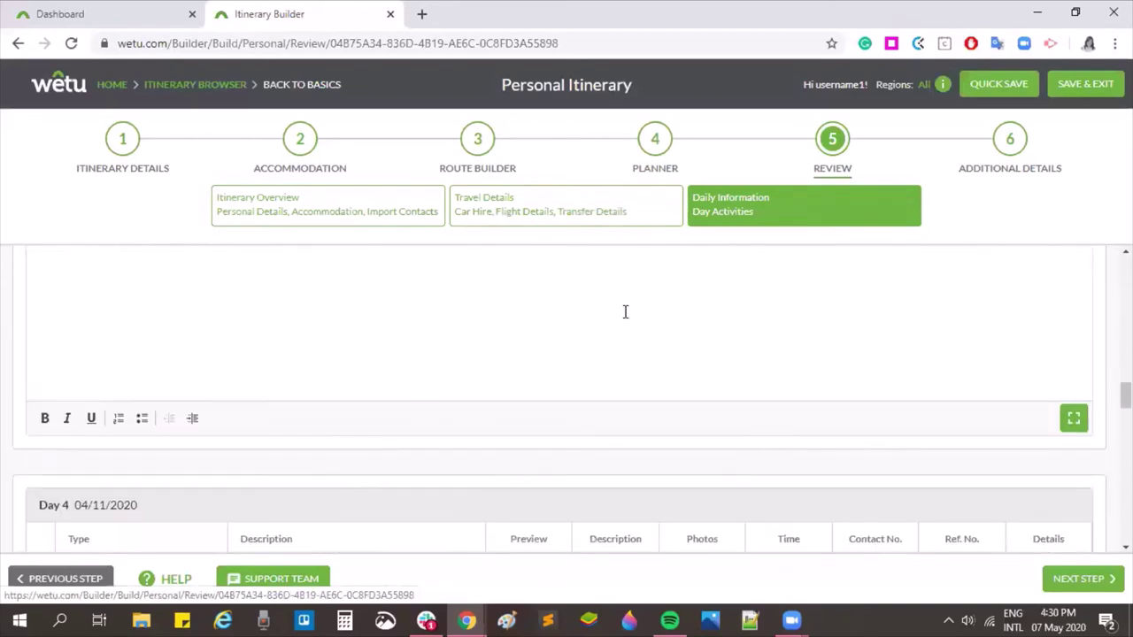
In the additional details, write the introduction "This 7-night trip takes you from the Stunning Vic Falls to Chobe.", accepting the hyphen correction.
{"action": "left_click", "coordinate": [1010, 142]}
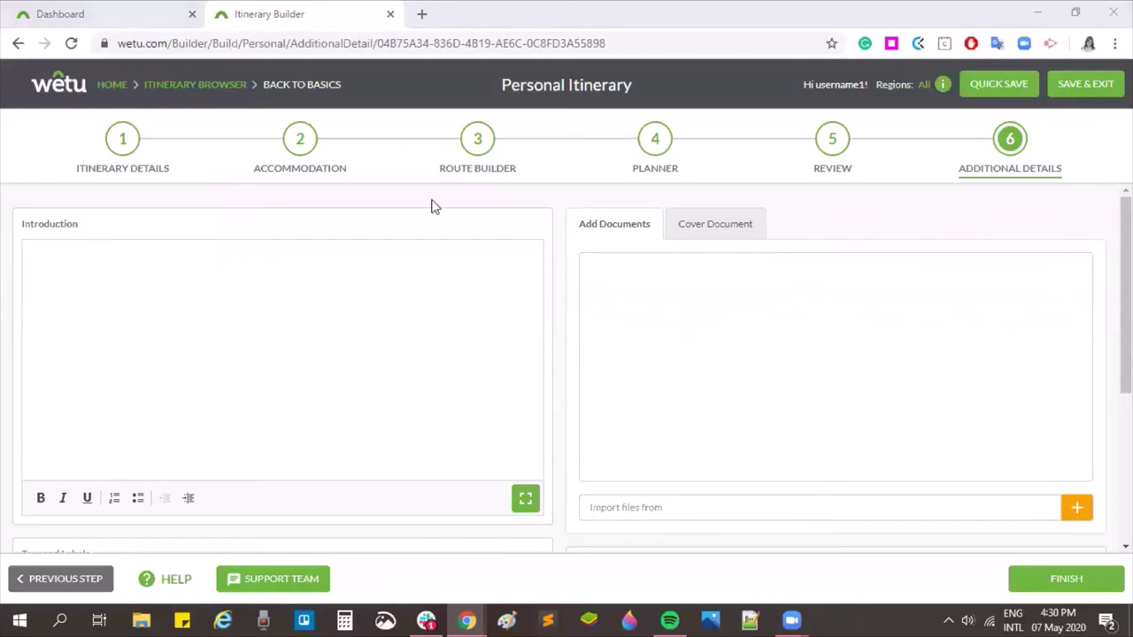
{"action": "left_click", "coordinate": [156, 343]}
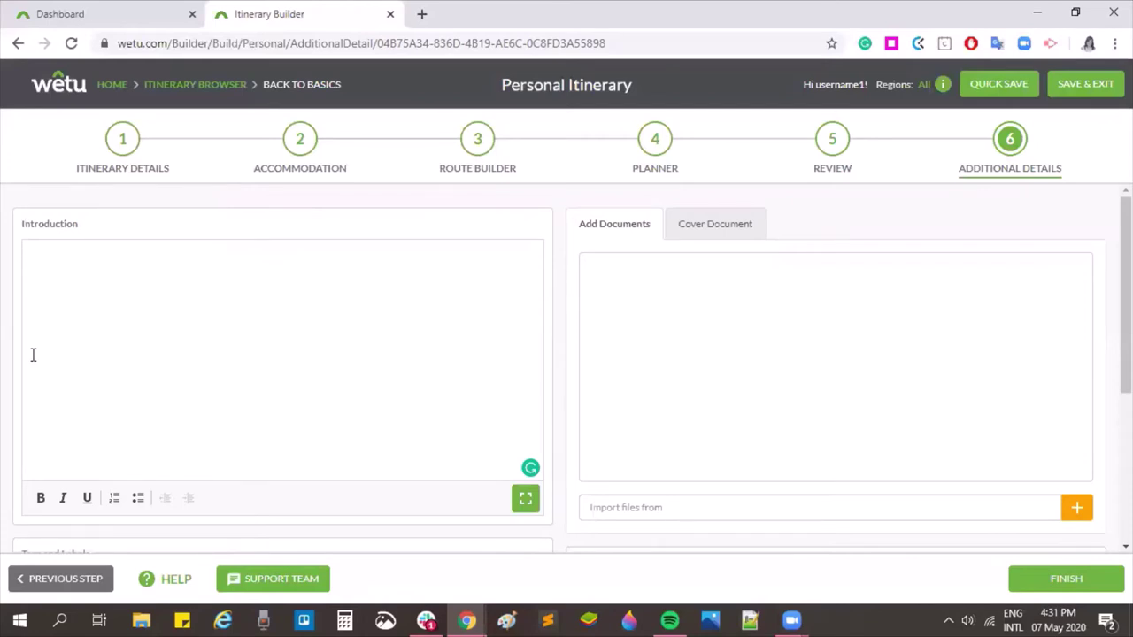
{"action": "type", "text": "7 night trip takes you from th"}
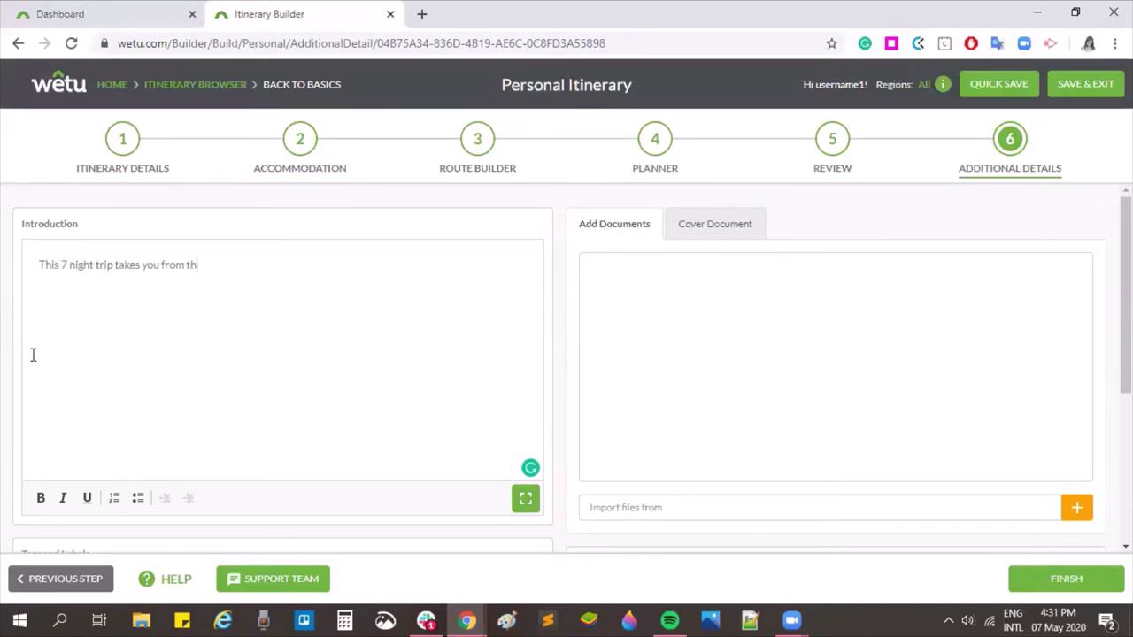
{"action": "type", "text": "e Stunning Vic Falls to Chobe."}
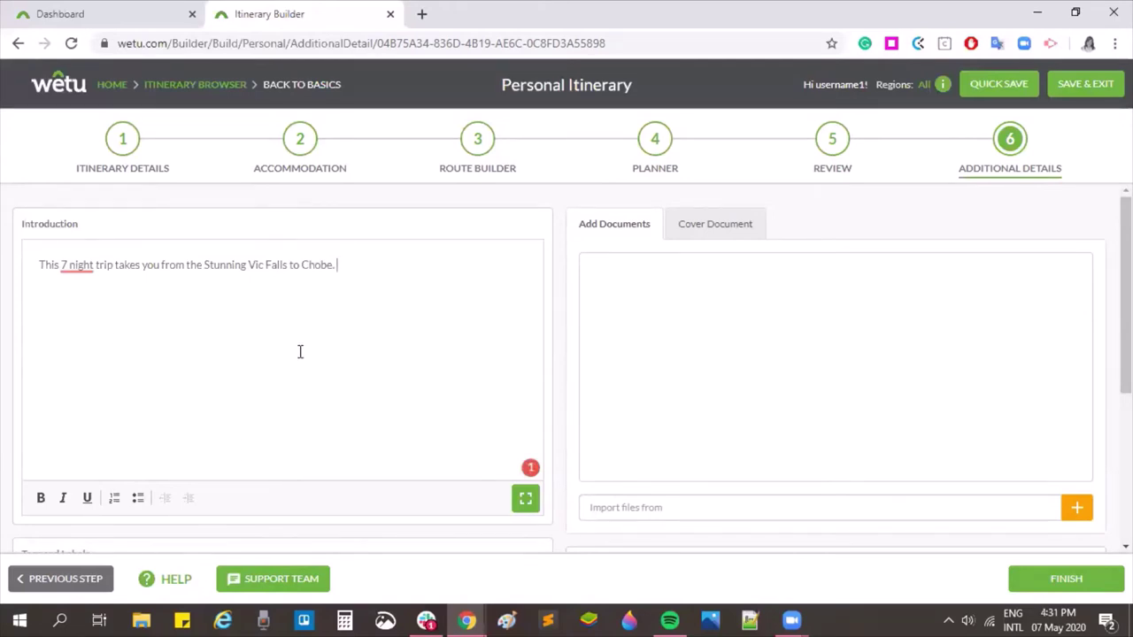
{"action": "left_click", "coordinate": [76, 266]}
{"action": "left_click", "coordinate": [70, 320]}
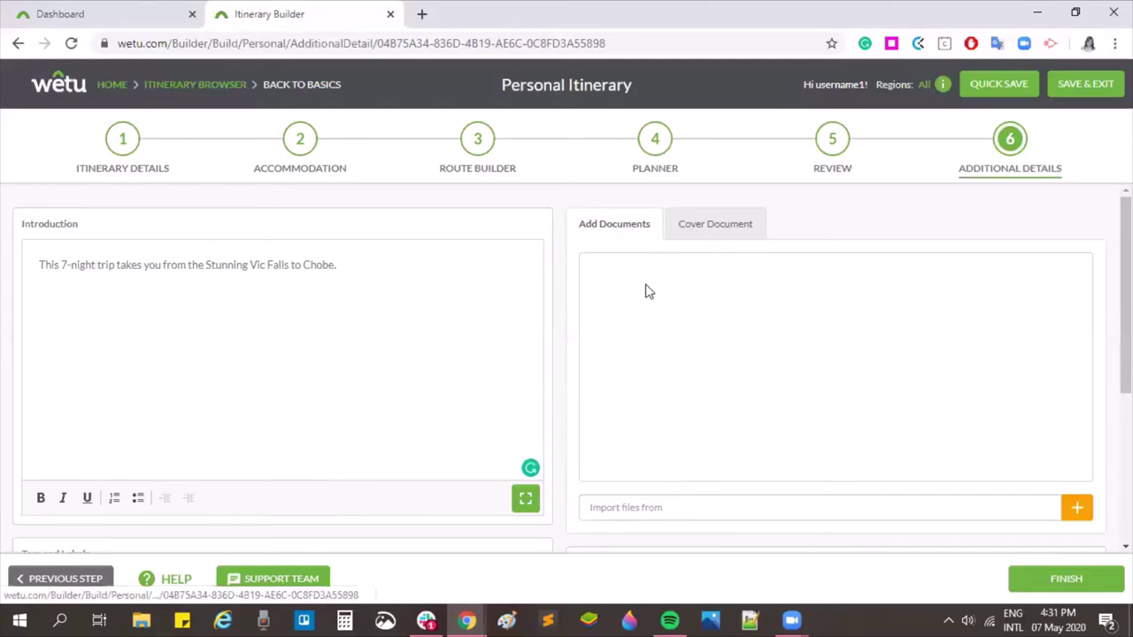
Import the desktop file "21 Day Photo Challenge (1).pdf" from the computer as an itinerary document.
{"action": "left_click", "coordinate": [1076, 507]}
{"action": "scroll", "coordinate": [1031, 422], "scroll_direction": "down", "scroll_amount": 1}
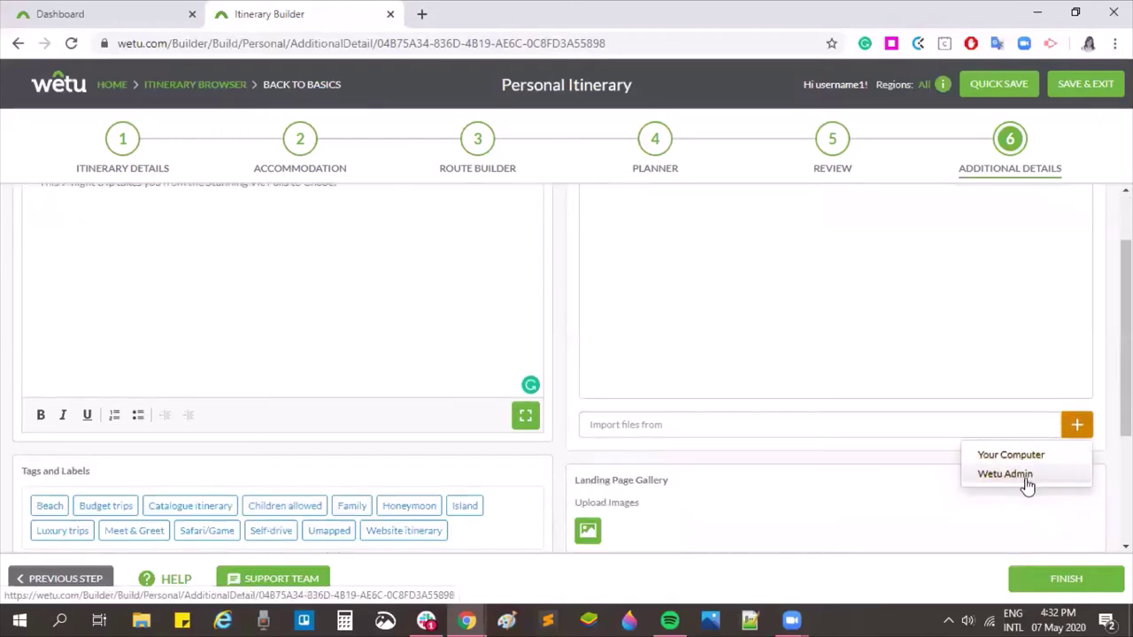
{"action": "left_click", "coordinate": [1017, 457]}
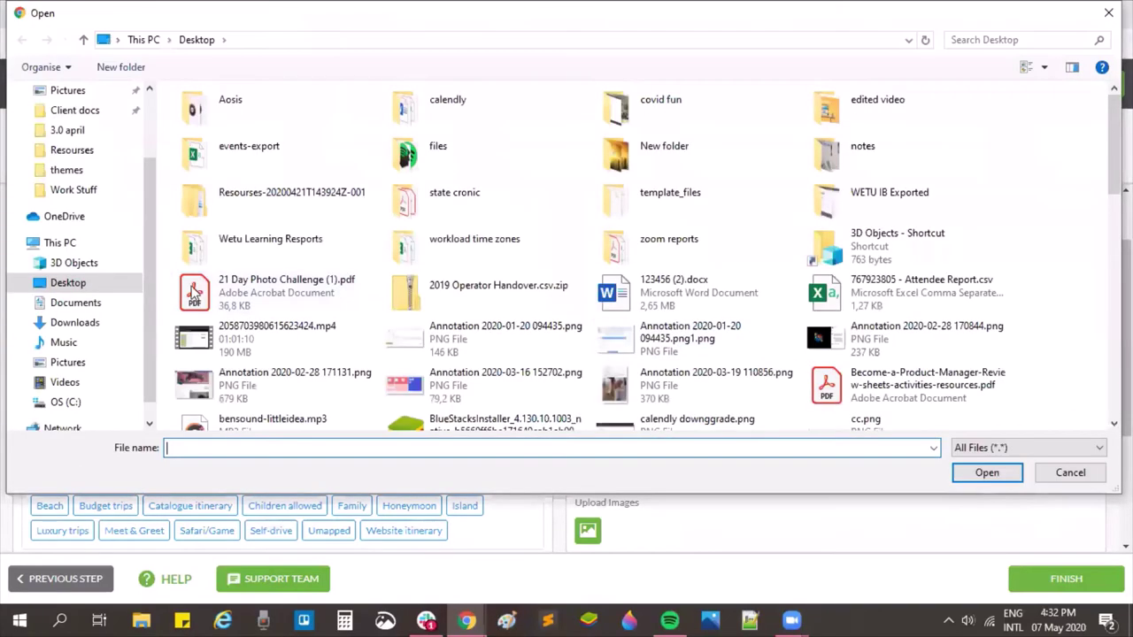
{"action": "left_click", "coordinate": [351, 292]}
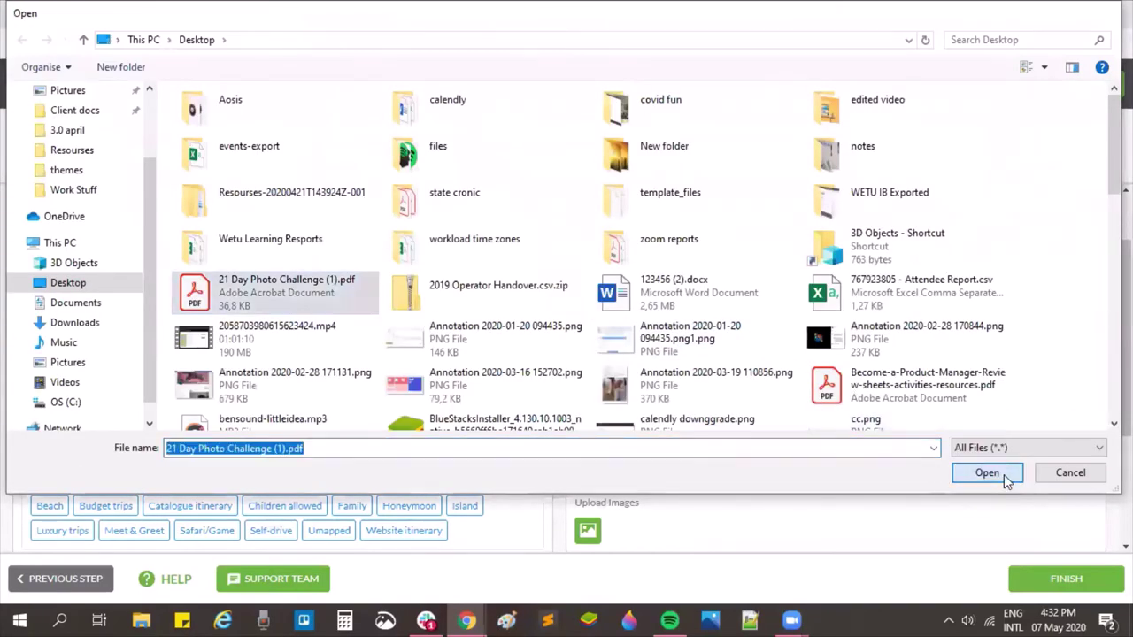
{"action": "left_click", "coordinate": [1003, 475]}
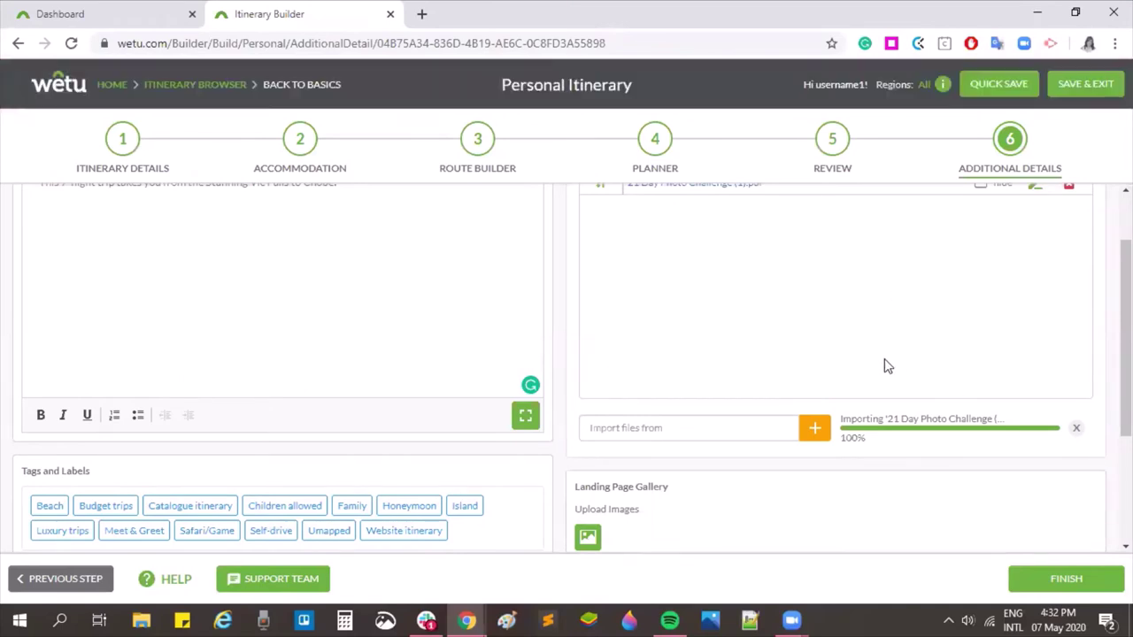
Rename the imported PDF document to "Book Form .pdf" and save the new name.
{"action": "scroll", "coordinate": [885, 363], "scroll_direction": "up", "scroll_amount": 1}
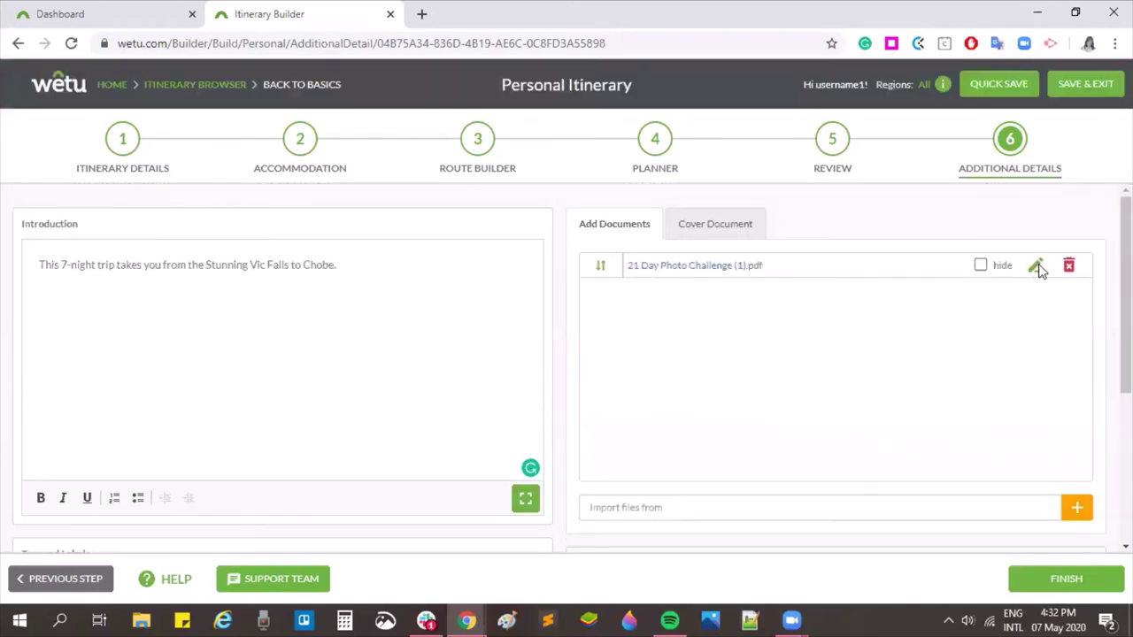
{"action": "left_click", "coordinate": [1037, 268]}
{"action": "left_click", "coordinate": [460, 177]}
{"action": "key", "text": "BackSpace"}
{"action": "key", "text": "BackSpace"}
{"action": "key", "text": "BackSpace"}
{"action": "key", "text": "BackSpace"}
{"action": "key", "text": "BackSpace"}
{"action": "key", "text": "BackSpace"}
{"action": "key", "text": "BackSpace"}
{"action": "key", "text": "BackSpace"}
{"action": "key", "text": "BackSpace"}
{"action": "key", "text": "BackSpace"}
{"action": "key", "text": "BackSpace"}
{"action": "key", "text": "BackSpace"}
{"action": "key", "text": "BackSpace"}
{"action": "key", "text": "BackSpace"}
{"action": "key", "text": "BackSpace"}
{"action": "key", "text": "BackSpace"}
{"action": "key", "text": "BackSpace"}
{"action": "key", "text": "BackSpace"}
{"action": "key", "text": "BackSpace"}
{"action": "key", "text": "BackSpace"}
{"action": "key", "text": "BackSpace"}
{"action": "key", "text": "BackSpace"}
{"action": "key", "text": "BackSpace"}
{"action": "key", "text": "BackSpace"}
{"action": "key", "text": "BackSpace"}
{"action": "key", "text": "BackSpace"}
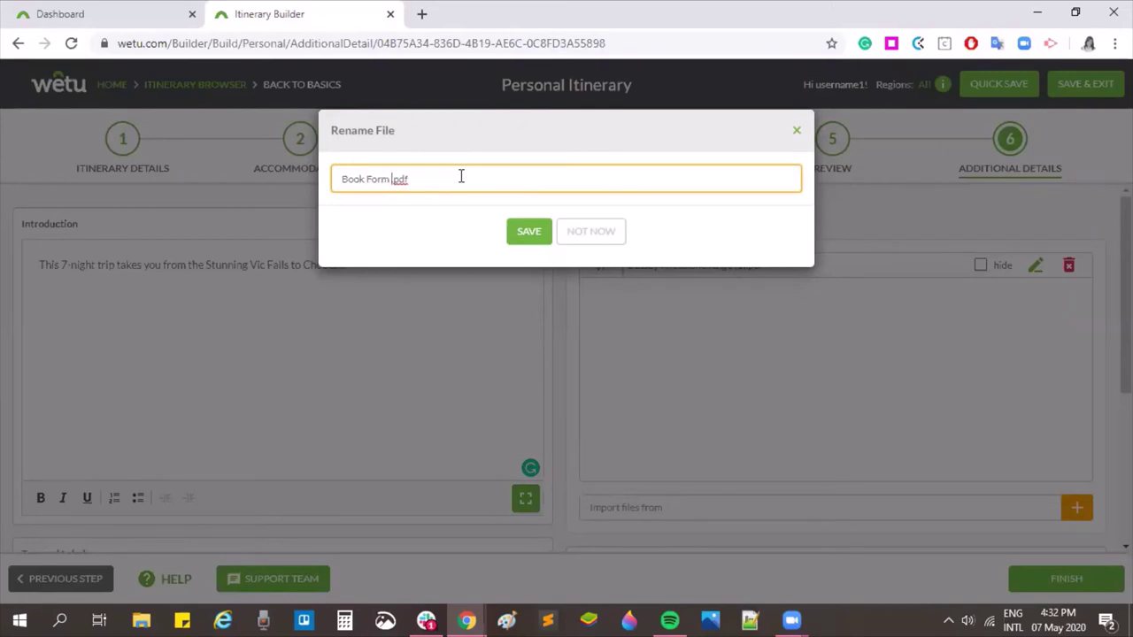
{"action": "left_click", "coordinate": [530, 233]}
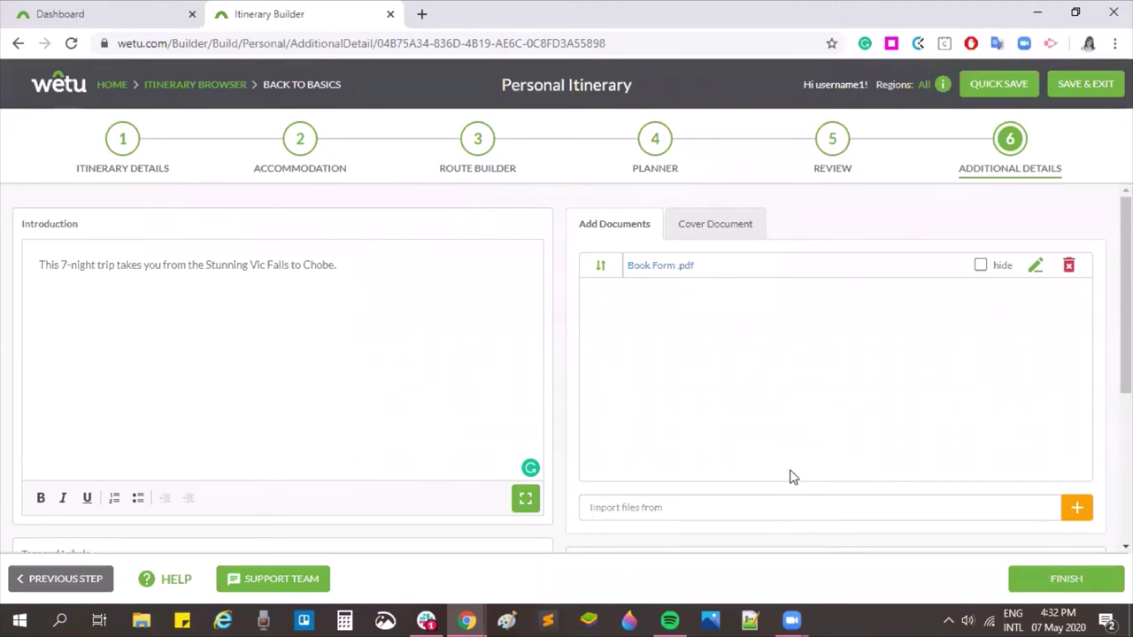
View the cover document upload option and examine the printable itinerary's customisation, image, hyperlink and content settings.
{"action": "left_click", "coordinate": [726, 237]}
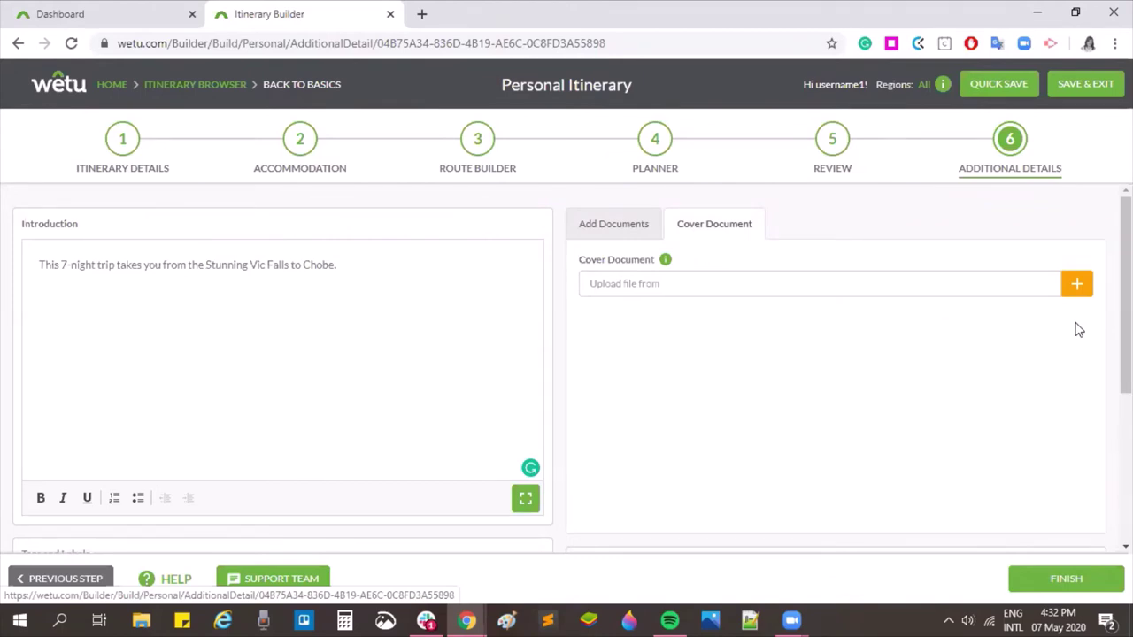
{"action": "scroll", "coordinate": [328, 355], "scroll_direction": "down", "scroll_amount": 3}
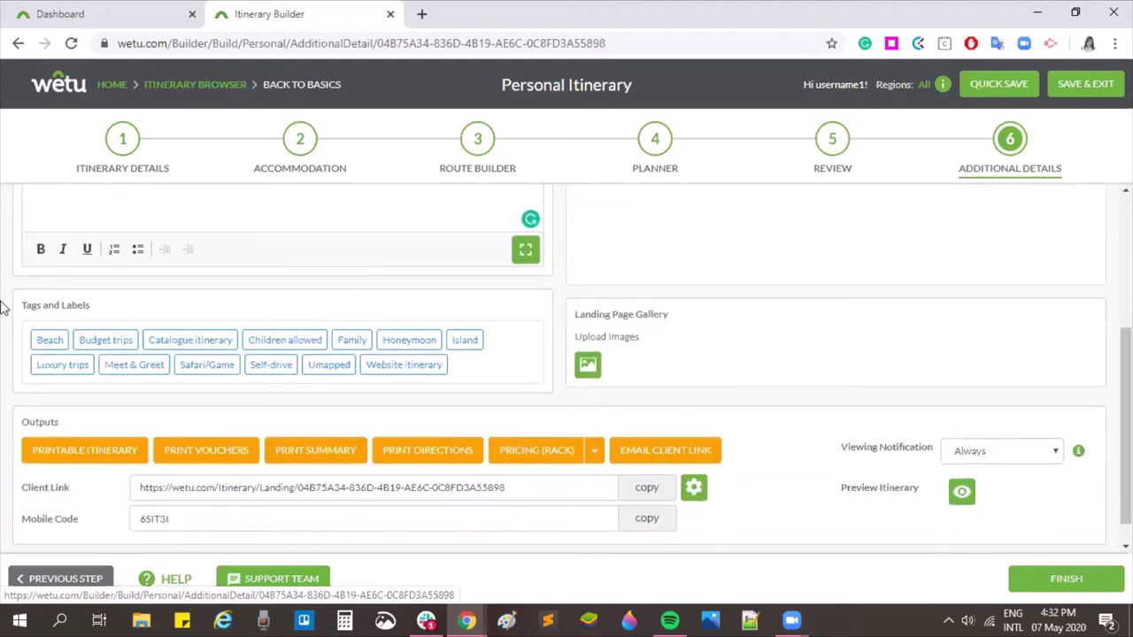
{"action": "left_click", "coordinate": [99, 460]}
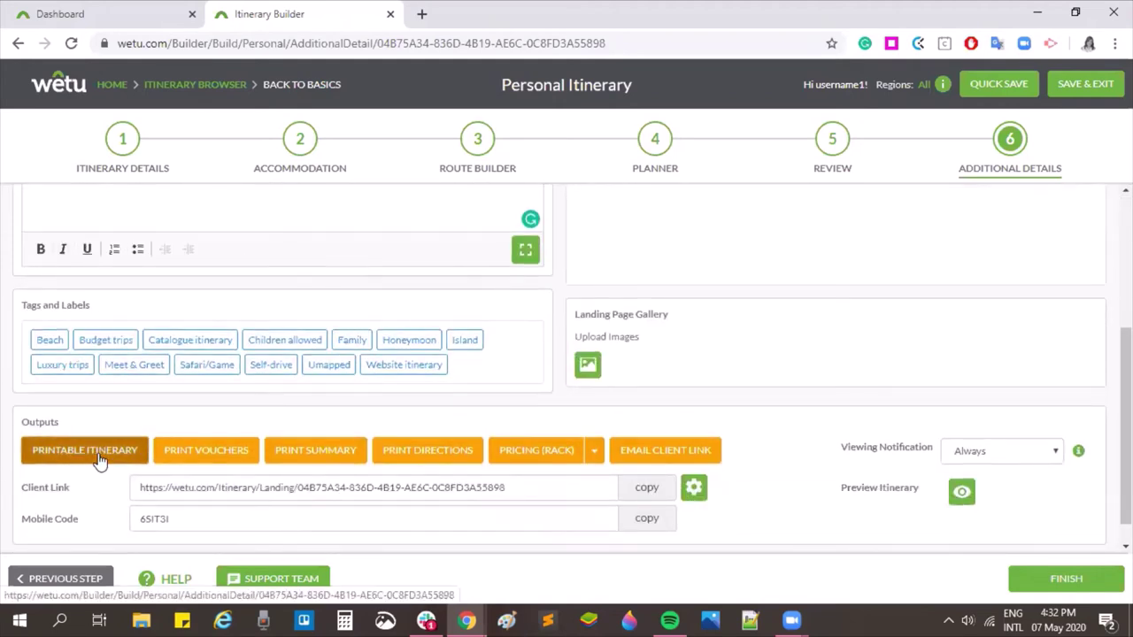
{"action": "scroll", "coordinate": [315, 275], "scroll_direction": "down", "scroll_amount": 4}
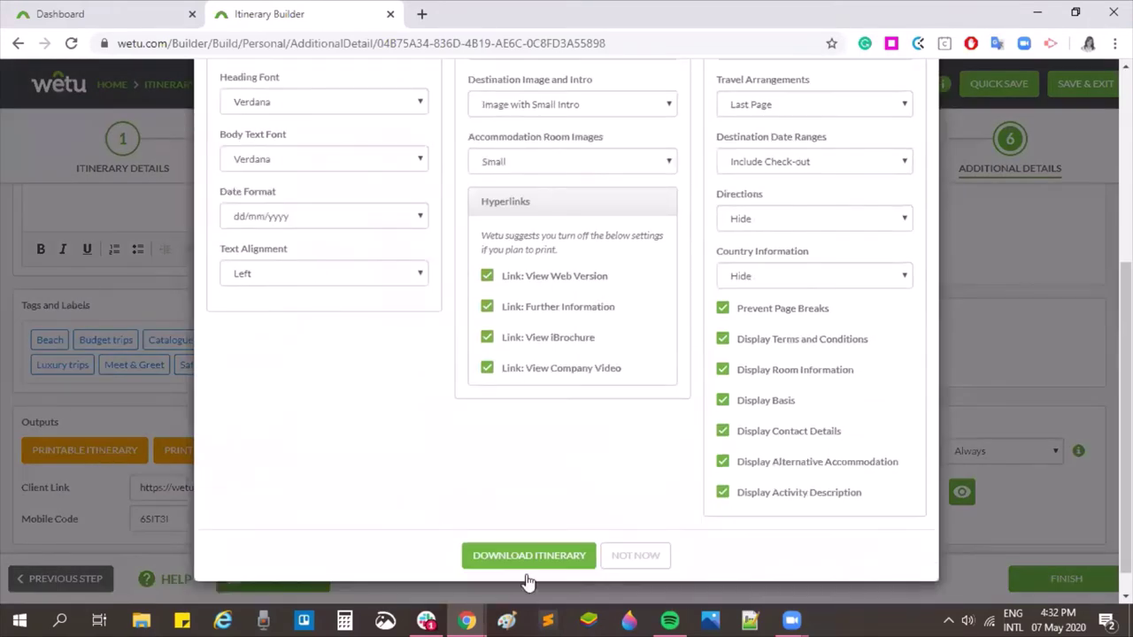
{"action": "scroll", "coordinate": [392, 274], "scroll_direction": "up", "scroll_amount": 4}
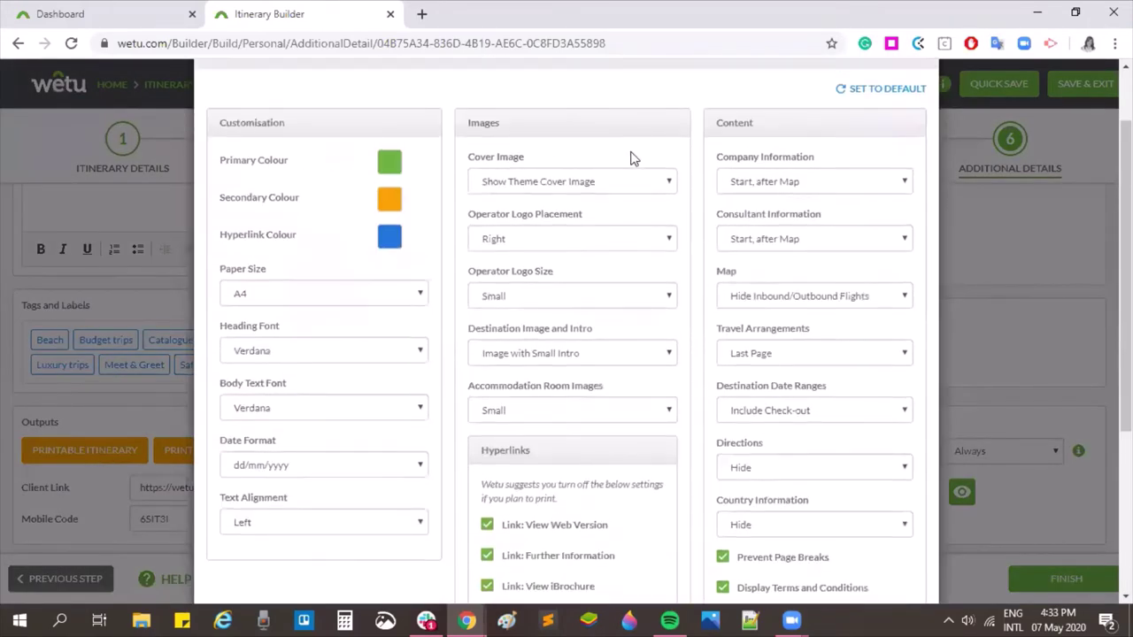
{"action": "scroll", "coordinate": [845, 168], "scroll_direction": "down", "scroll_amount": 3}
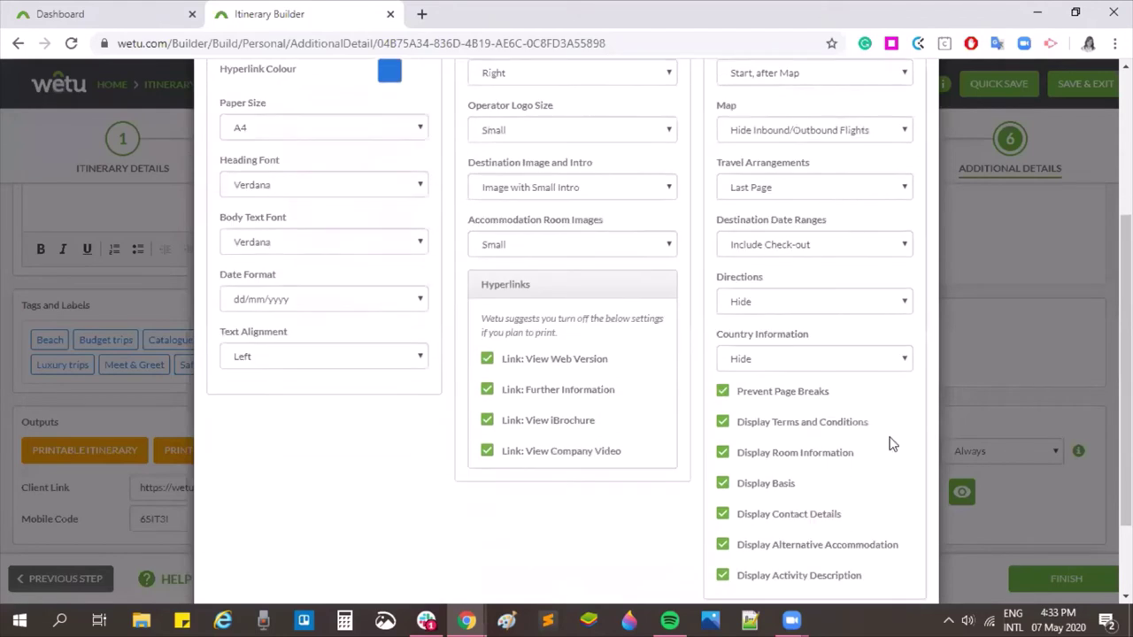
Download the printable itinerary in the Contemporary layout and save it to the Desktop as SMI123.docx.
{"action": "scroll", "coordinate": [527, 410], "scroll_direction": "up", "scroll_amount": 3}
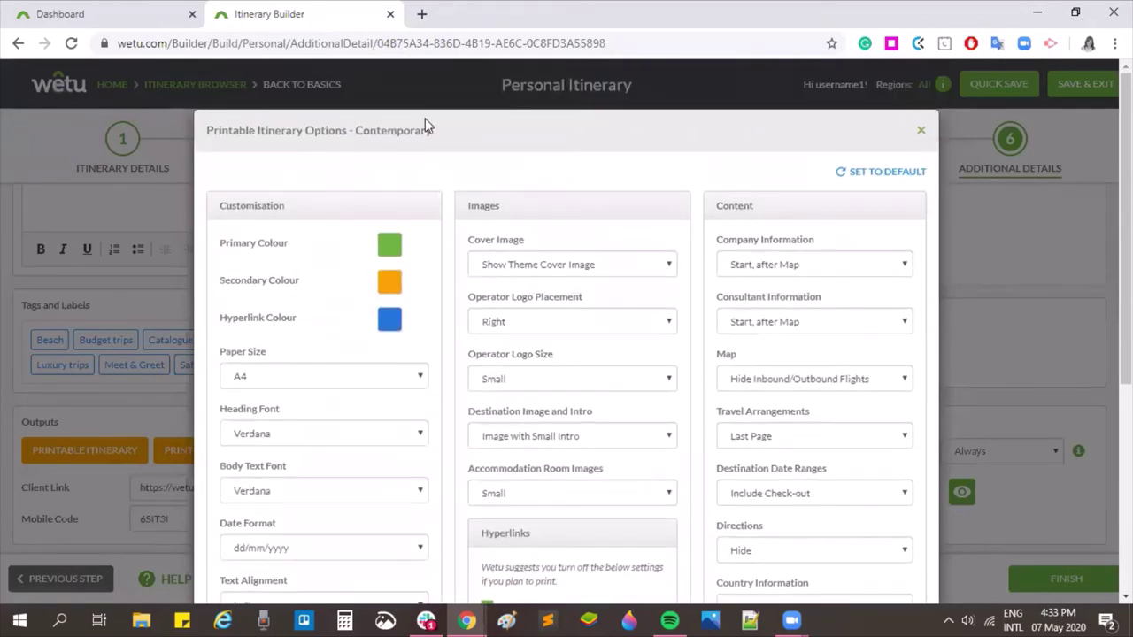
{"action": "left_click_drag", "start_coordinate": [432, 130], "coordinate": [353, 118]}
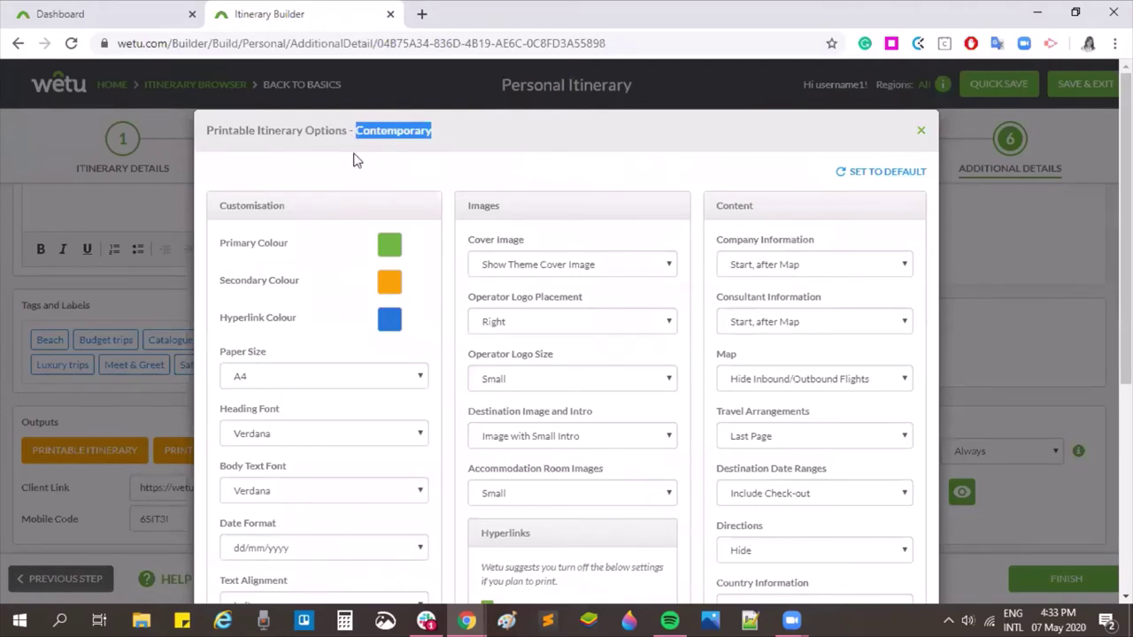
{"action": "left_click", "coordinate": [395, 158]}
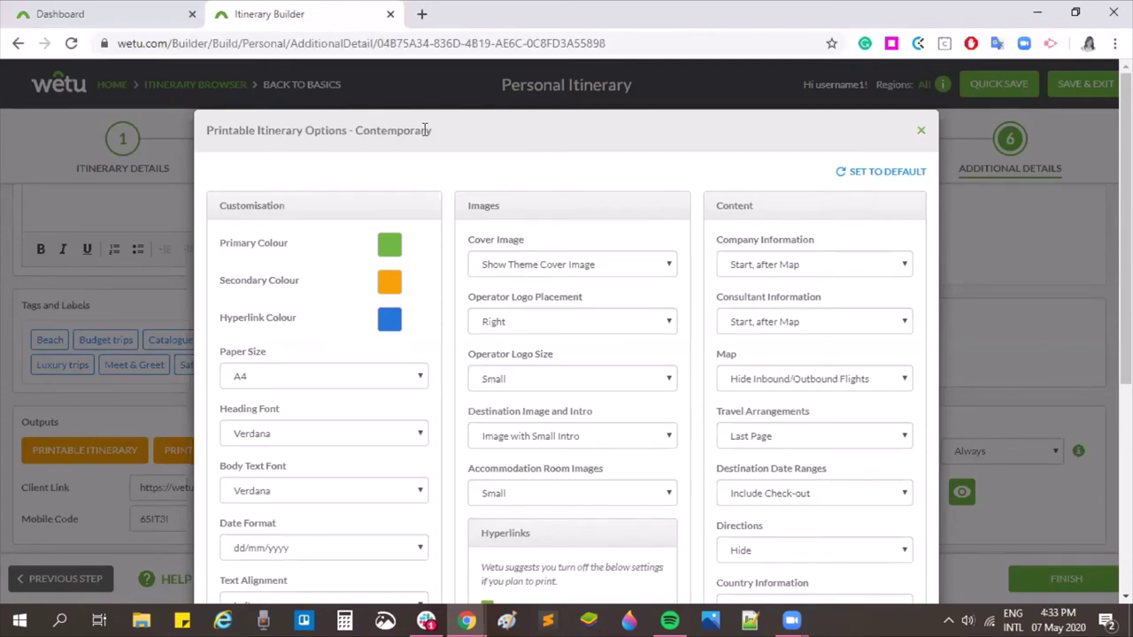
{"action": "scroll", "coordinate": [482, 359], "scroll_direction": "down", "scroll_amount": 4}
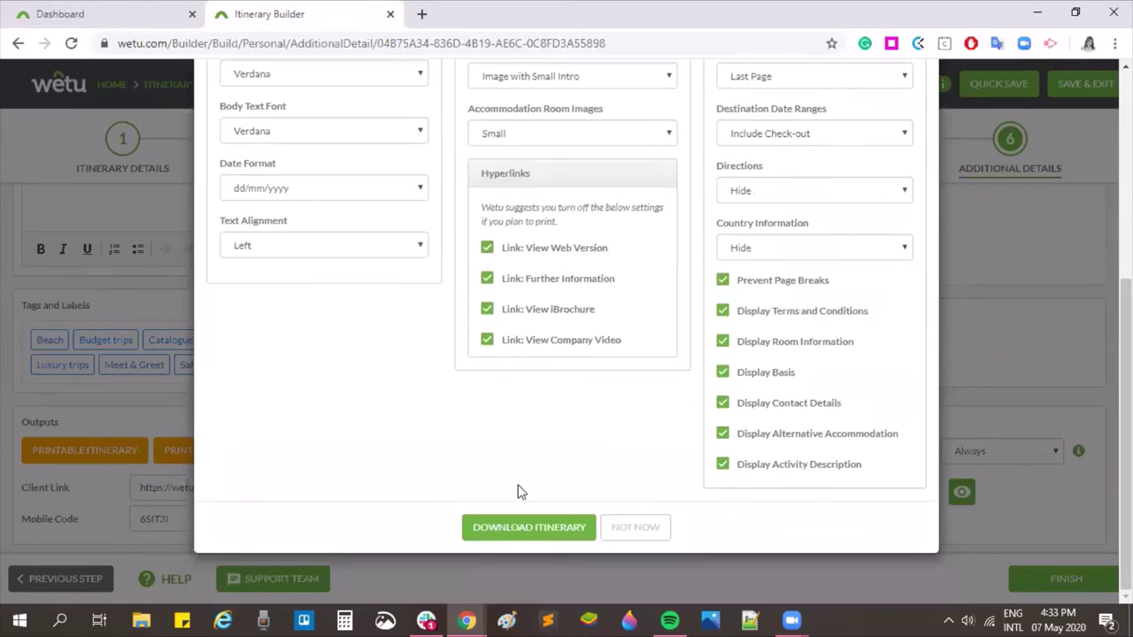
{"action": "left_click", "coordinate": [547, 518]}
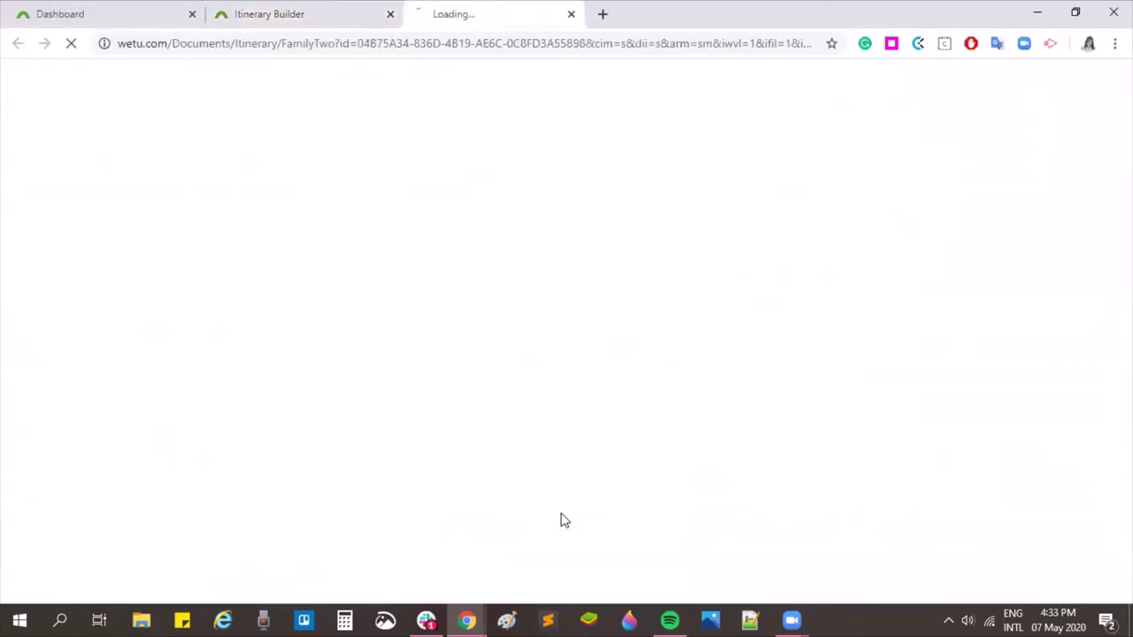
{"action": "left_click", "coordinate": [254, 25]}
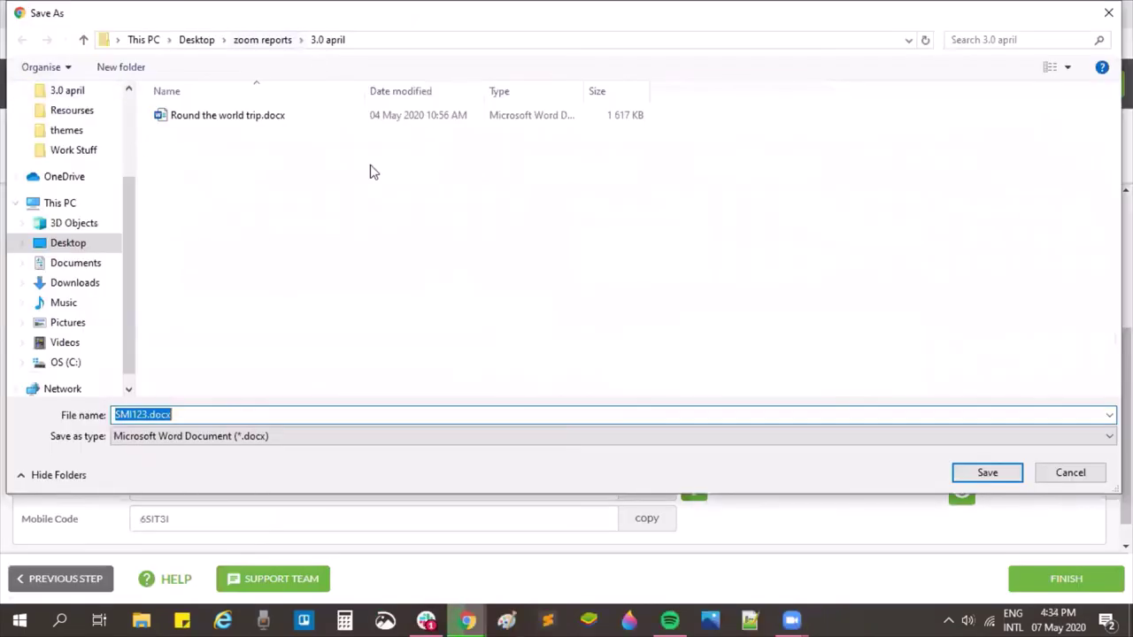
{"action": "scroll", "coordinate": [71, 159], "scroll_direction": "up", "scroll_amount": 5}
{"action": "left_click", "coordinate": [69, 123]}
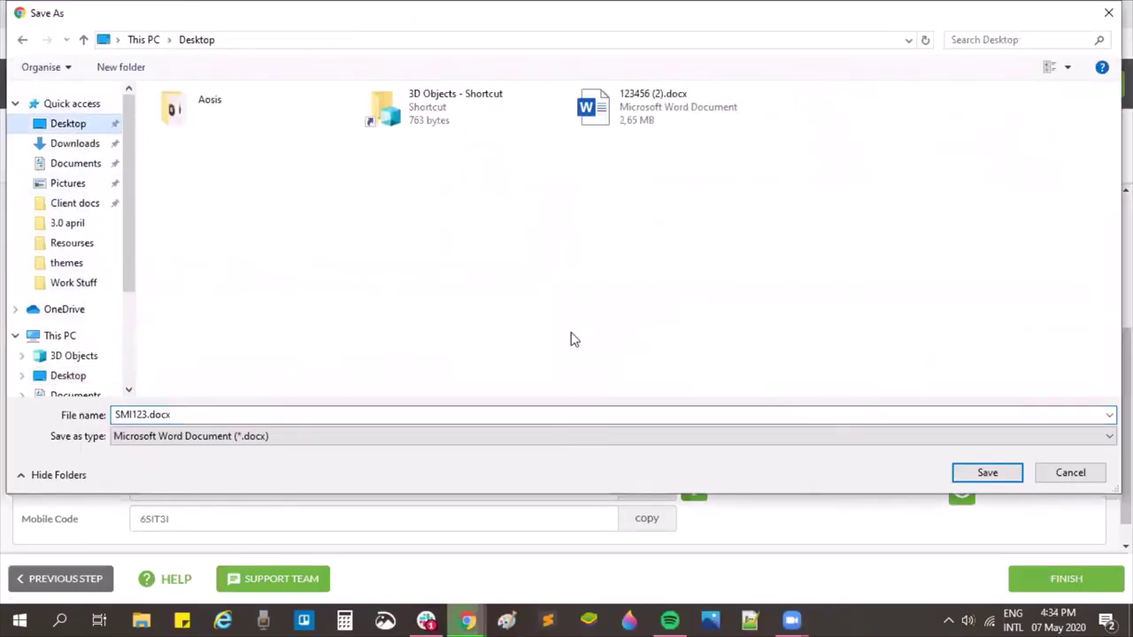
{"action": "left_click", "coordinate": [987, 473]}
Open the downloaded SMI123.docx in Word, with editing enabled and shown in Print Layout.
{"action": "left_click", "coordinate": [89, 584]}
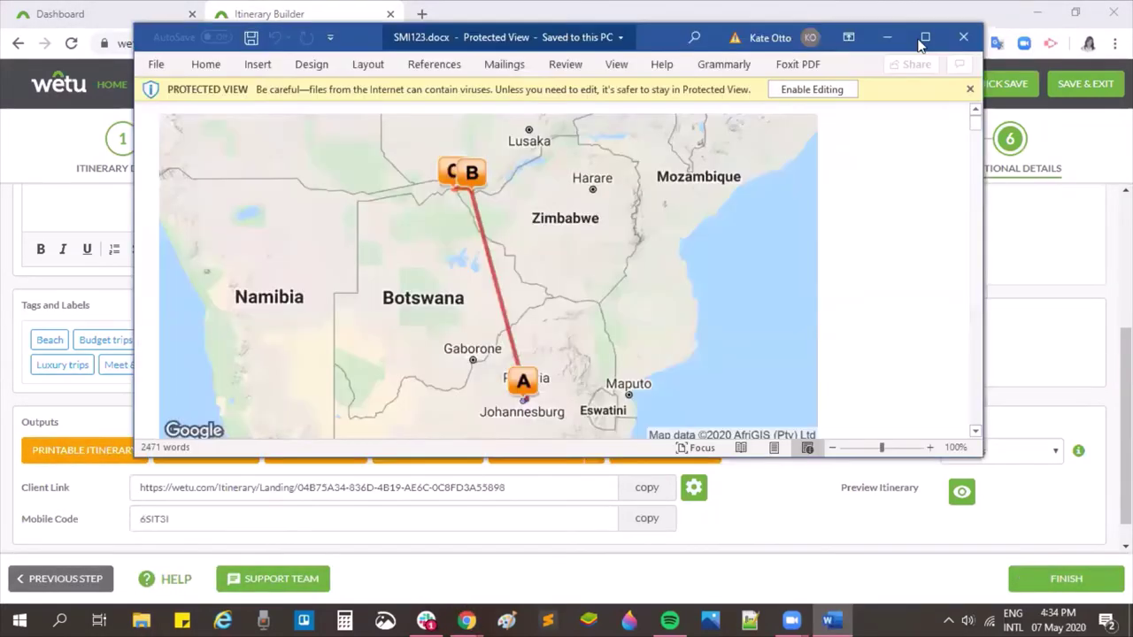
{"action": "left_click", "coordinate": [924, 37]}
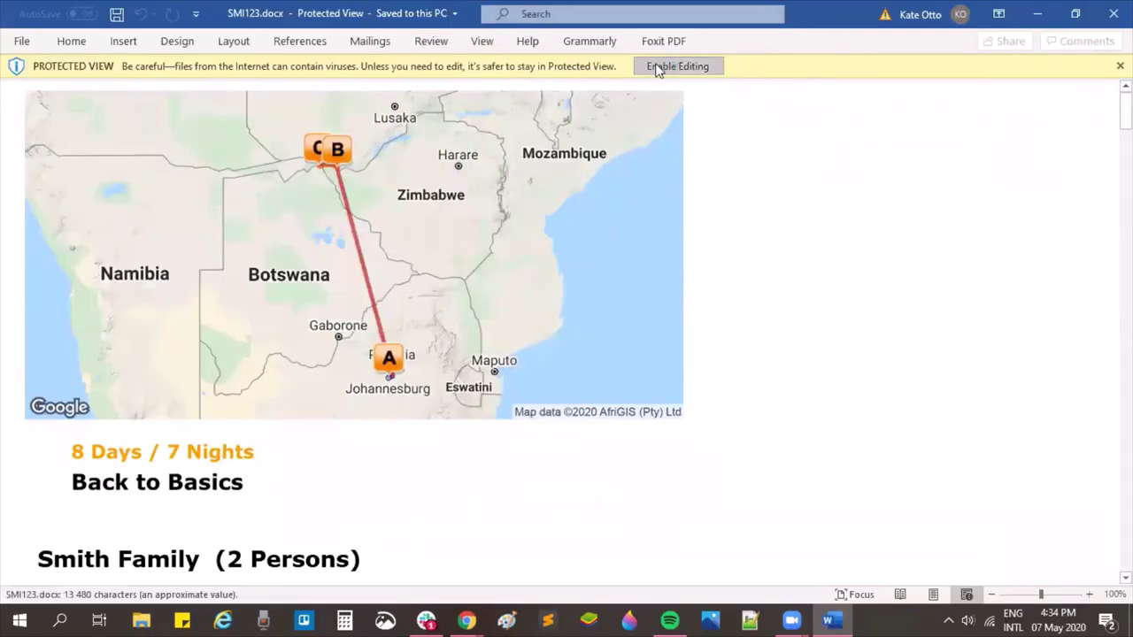
{"action": "left_click", "coordinate": [655, 67]}
{"action": "left_click", "coordinate": [479, 41]}
{"action": "left_click", "coordinate": [58, 88]}
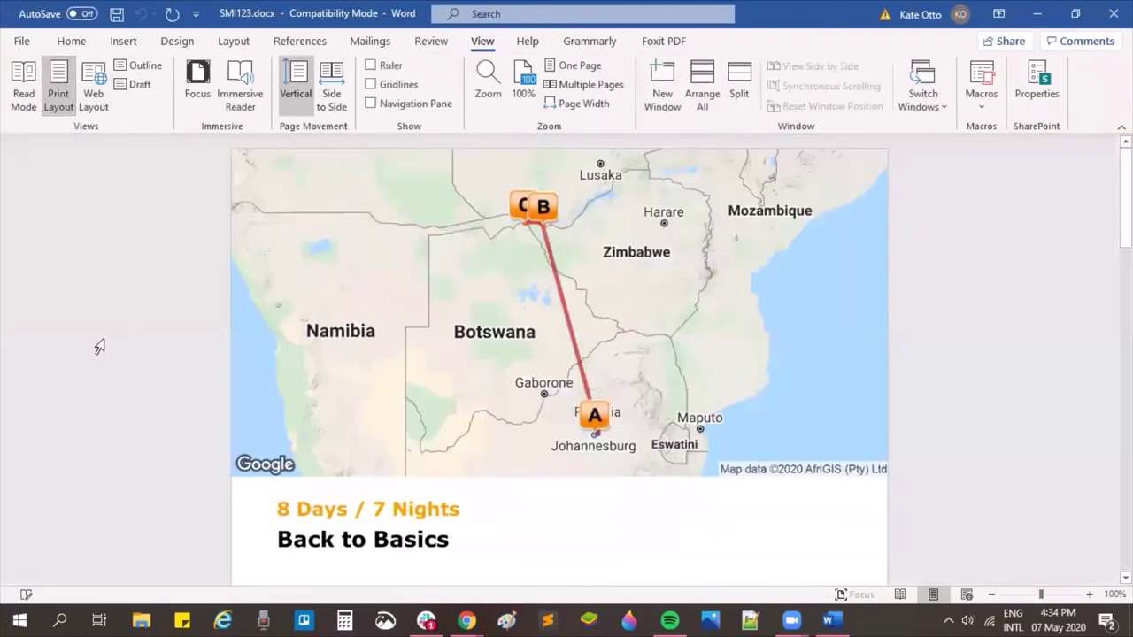
Set the zoom of the itinerary document to 75%.
{"action": "scroll", "coordinate": [1033, 270], "scroll_direction": "down", "scroll_amount": 3}
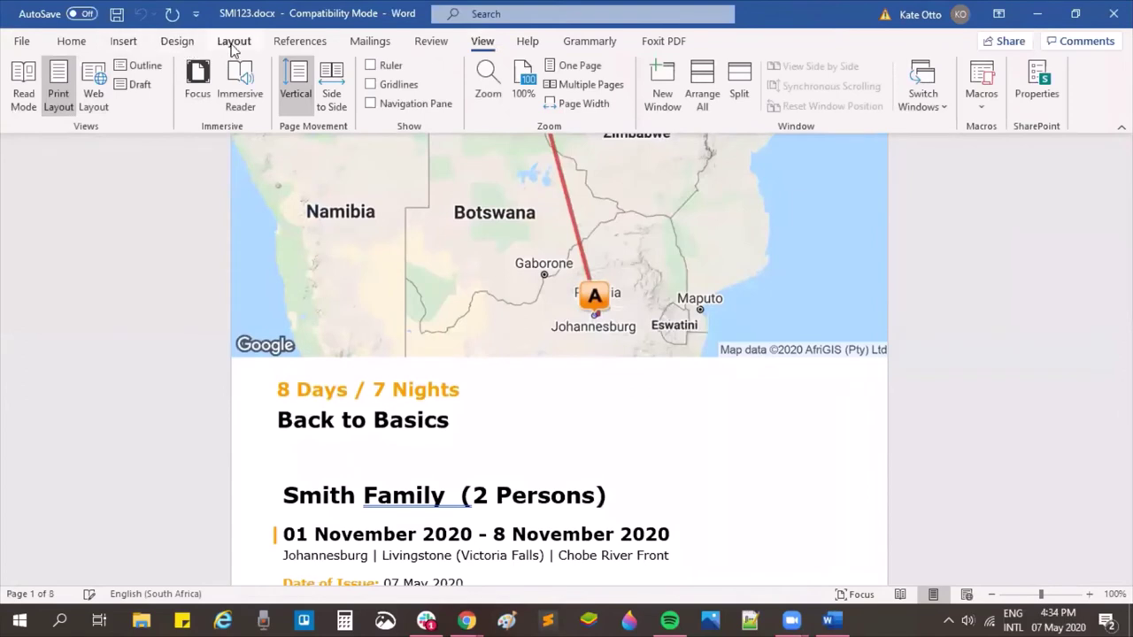
{"action": "left_click", "coordinate": [71, 41]}
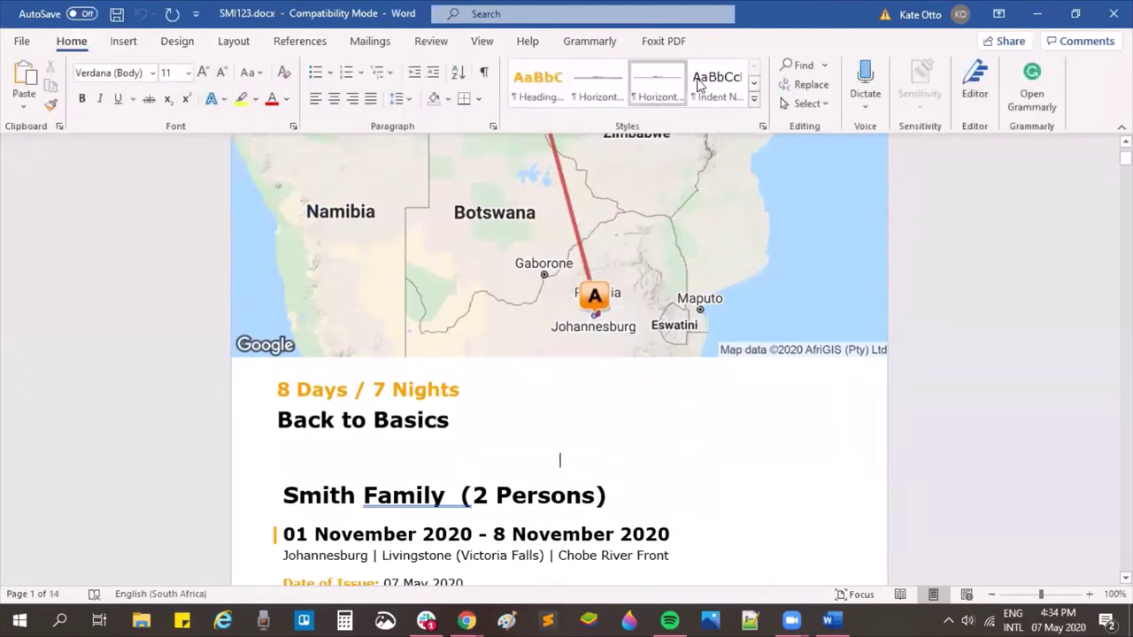
{"action": "left_click", "coordinate": [477, 43]}
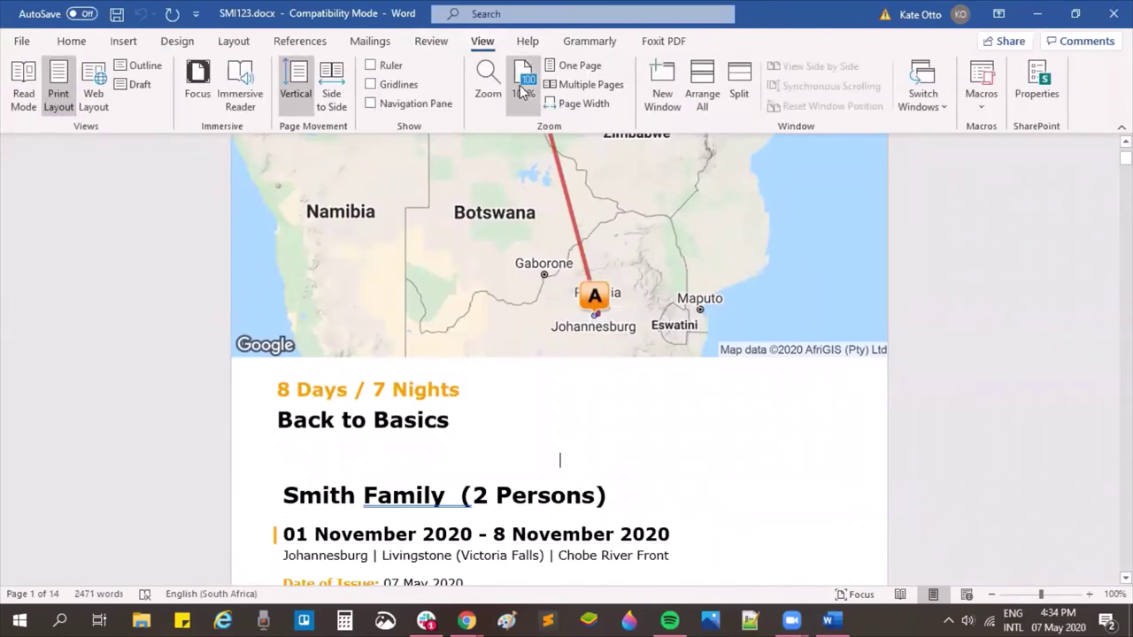
{"action": "left_click", "coordinate": [487, 84]}
{"action": "left_click", "coordinate": [613, 416]}
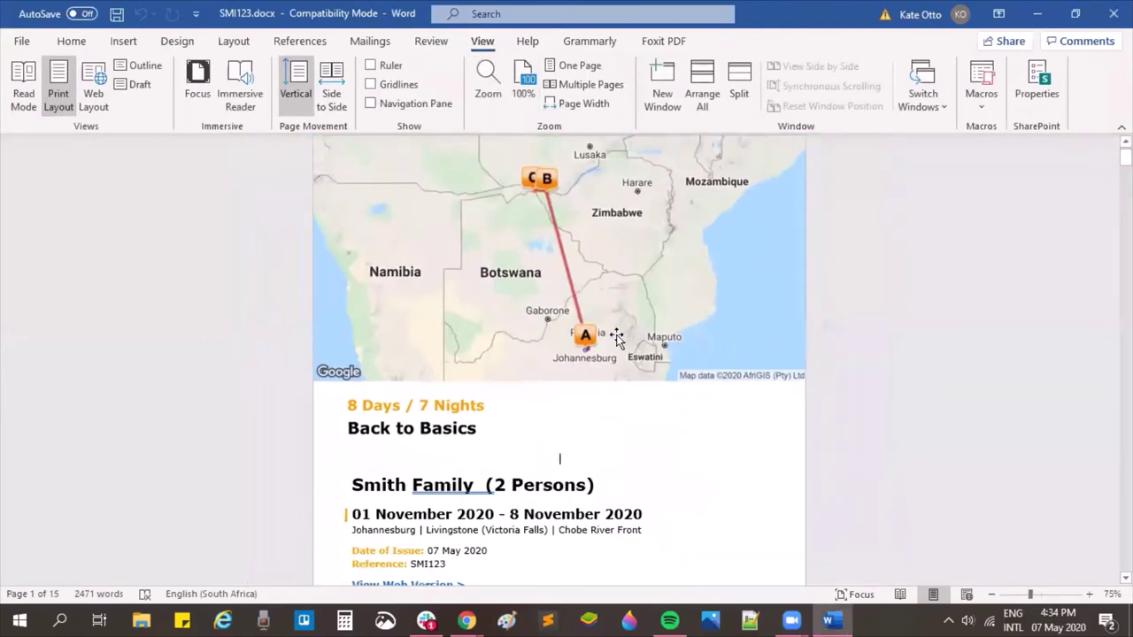
Review the document's cover page, company and consultant information, trip summary, price and daily information.
{"action": "scroll", "coordinate": [567, 266], "scroll_direction": "down", "scroll_amount": 5}
{"action": "scroll", "coordinate": [580, 297], "scroll_direction": "down", "scroll_amount": 10}
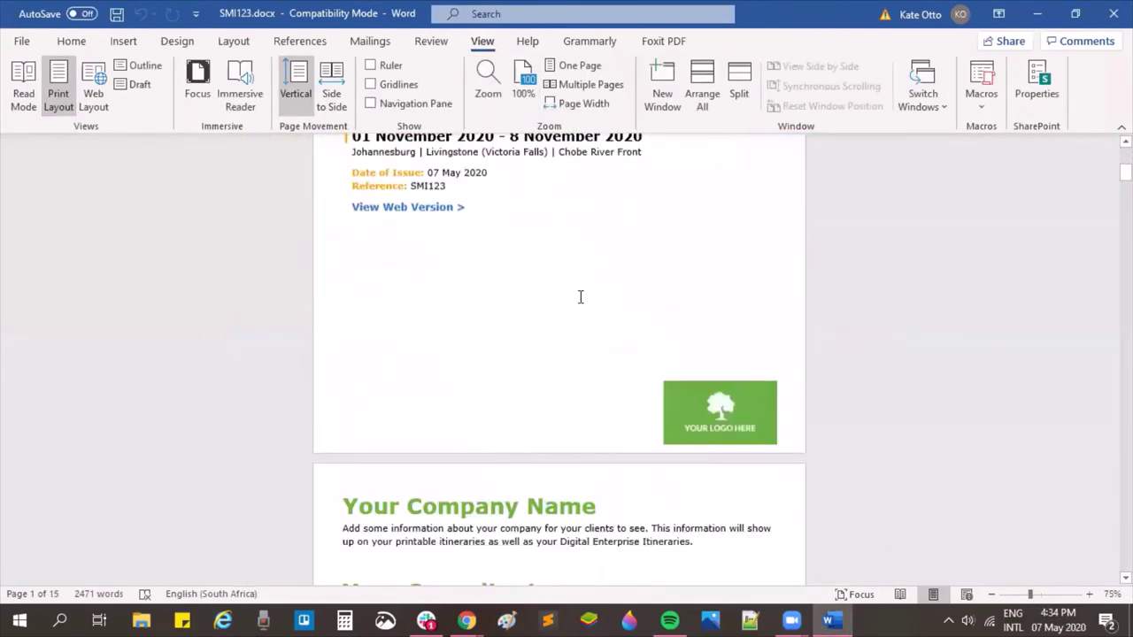
{"action": "scroll", "coordinate": [596, 324], "scroll_direction": "down", "scroll_amount": 2}
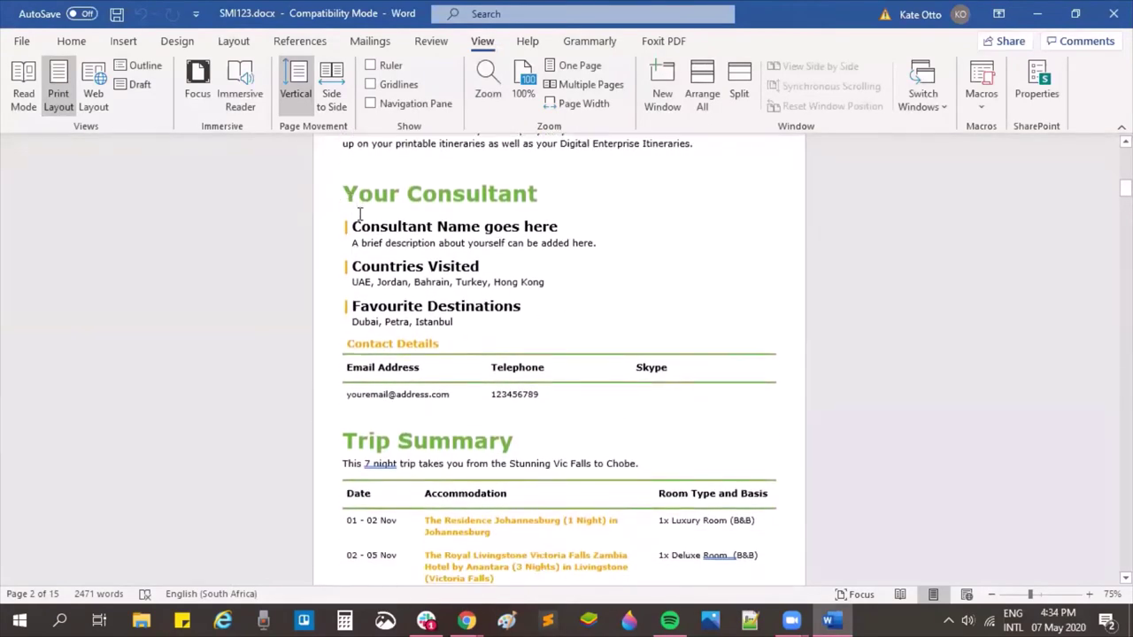
{"action": "scroll", "coordinate": [443, 434], "scroll_direction": "down", "scroll_amount": 4}
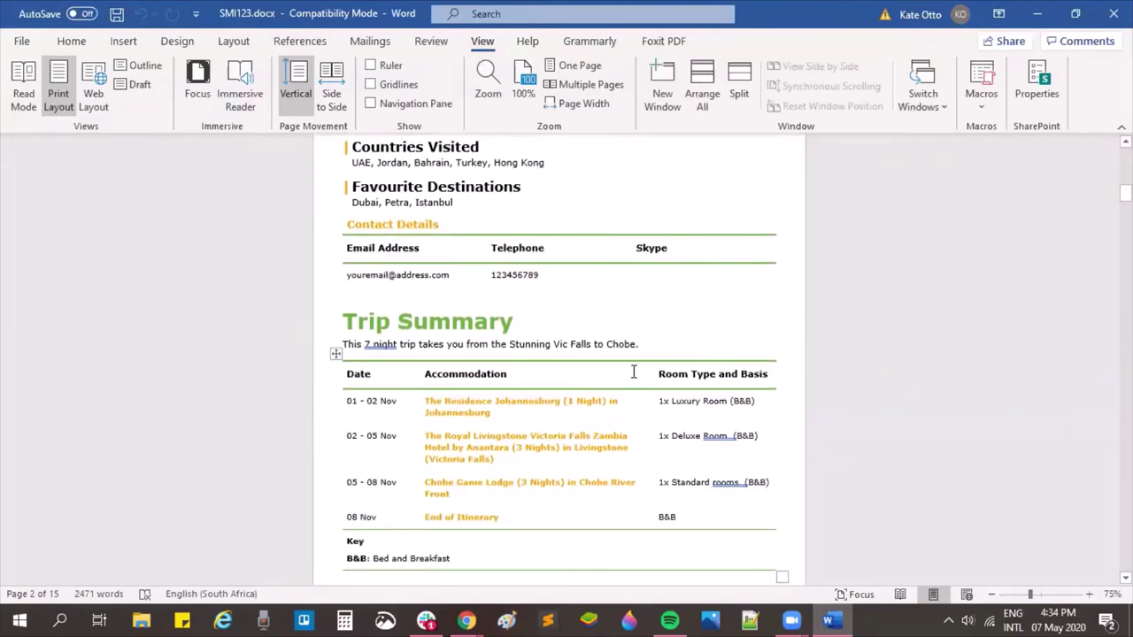
{"action": "scroll", "coordinate": [634, 373], "scroll_direction": "down", "scroll_amount": 10}
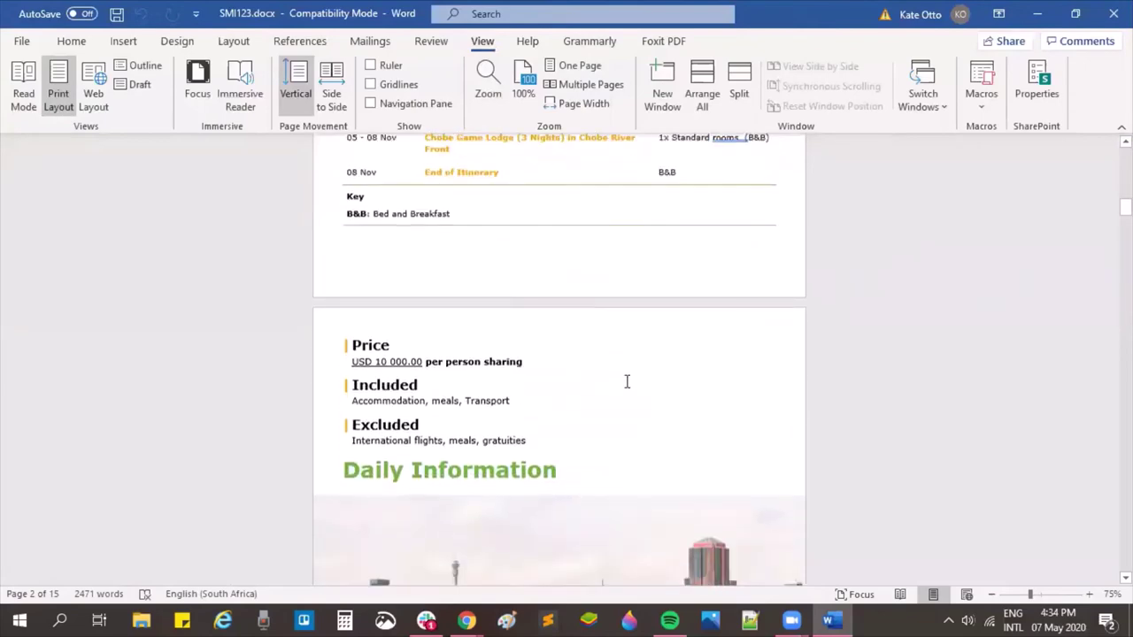
{"action": "scroll", "coordinate": [626, 378], "scroll_direction": "down", "scroll_amount": 16}
{"action": "scroll", "coordinate": [632, 459], "scroll_direction": "down", "scroll_amount": 11}
{"action": "scroll", "coordinate": [634, 459], "scroll_direction": "down", "scroll_amount": 18}
{"action": "scroll", "coordinate": [634, 461], "scroll_direction": "down", "scroll_amount": 20}
{"action": "scroll", "coordinate": [632, 469], "scroll_direction": "down", "scroll_amount": 15}
{"action": "scroll", "coordinate": [632, 472], "scroll_direction": "down", "scroll_amount": 14}
{"action": "scroll", "coordinate": [628, 473], "scroll_direction": "down", "scroll_amount": 20}
{"action": "scroll", "coordinate": [625, 475], "scroll_direction": "down", "scroll_amount": 17}
{"action": "scroll", "coordinate": [625, 478], "scroll_direction": "down", "scroll_amount": 20}
{"action": "scroll", "coordinate": [624, 473], "scroll_direction": "down", "scroll_amount": 20}
Review the transport, urgent contacts, service providers, travel information and terms and conditions sections, and close the document.
{"action": "scroll", "coordinate": [630, 465], "scroll_direction": "down", "scroll_amount": 6}
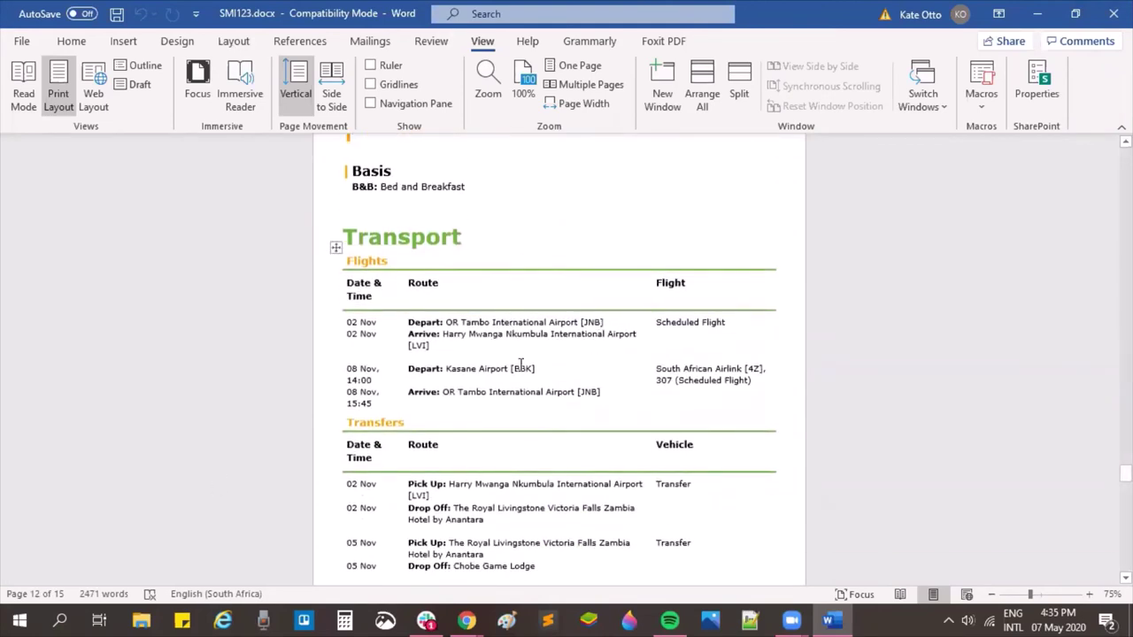
{"action": "scroll", "coordinate": [521, 364], "scroll_direction": "down", "scroll_amount": 3}
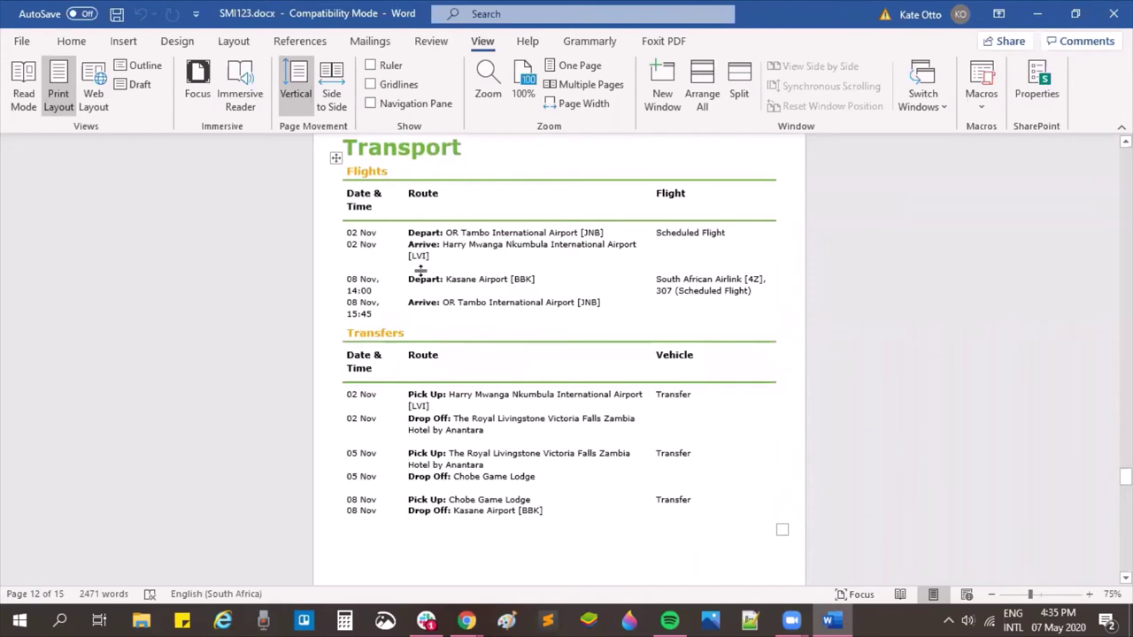
{"action": "scroll", "coordinate": [433, 423], "scroll_direction": "down", "scroll_amount": 11}
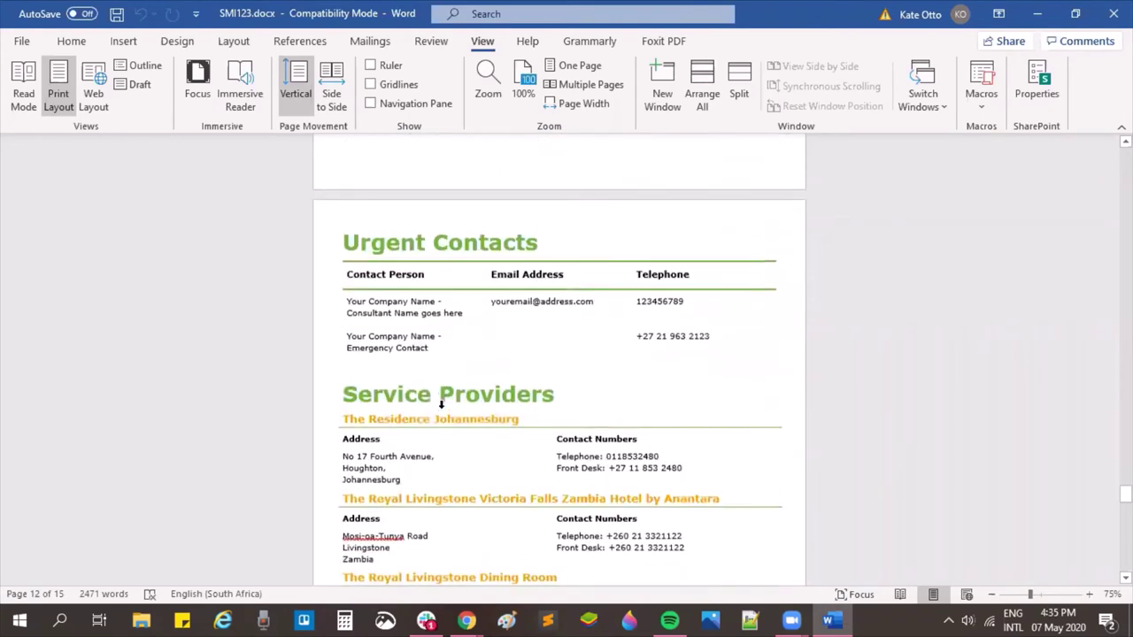
{"action": "scroll", "coordinate": [567, 342], "scroll_direction": "down", "scroll_amount": 6}
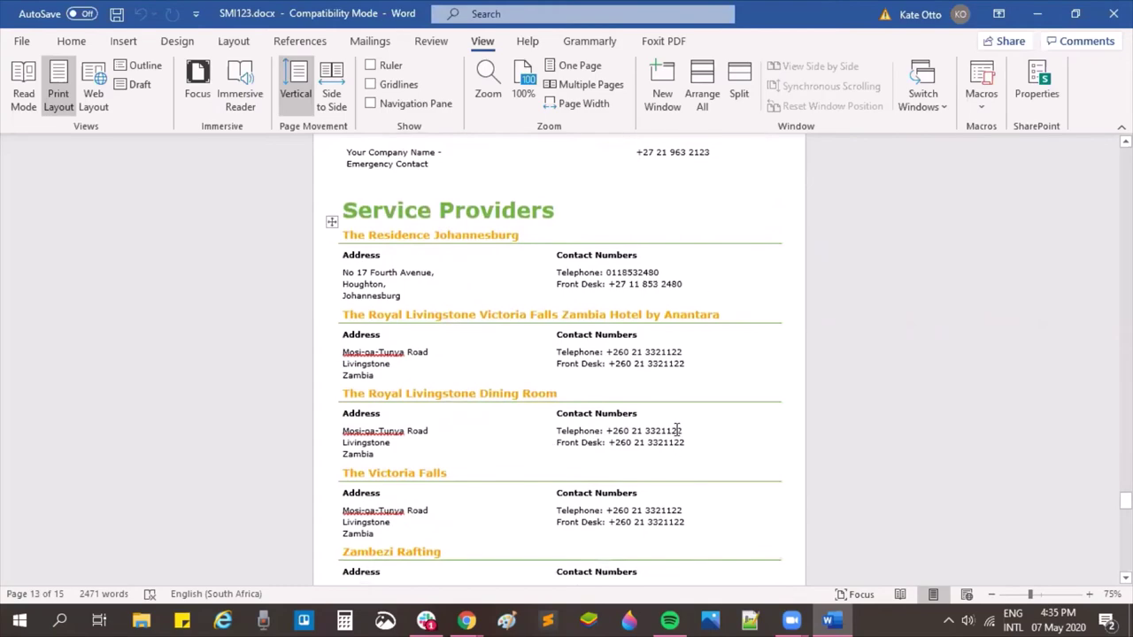
{"action": "scroll", "coordinate": [677, 429], "scroll_direction": "down", "scroll_amount": 18}
{"action": "scroll", "coordinate": [676, 429], "scroll_direction": "down", "scroll_amount": 8}
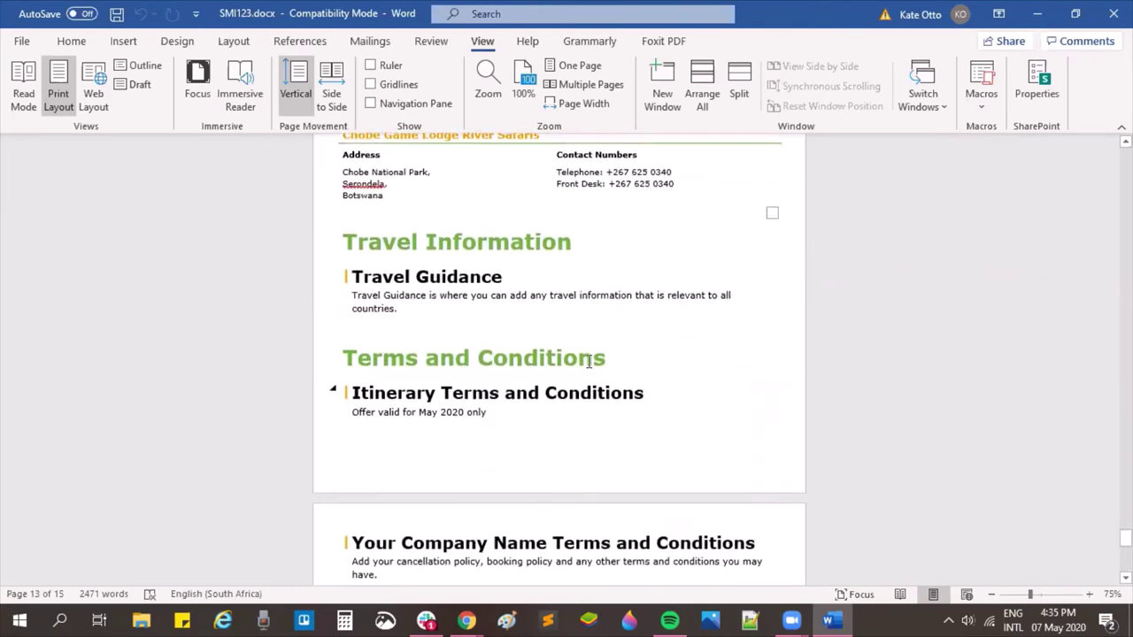
{"action": "scroll", "coordinate": [588, 361], "scroll_direction": "down", "scroll_amount": 20}
{"action": "scroll", "coordinate": [848, 398], "scroll_direction": "up", "scroll_amount": 10}
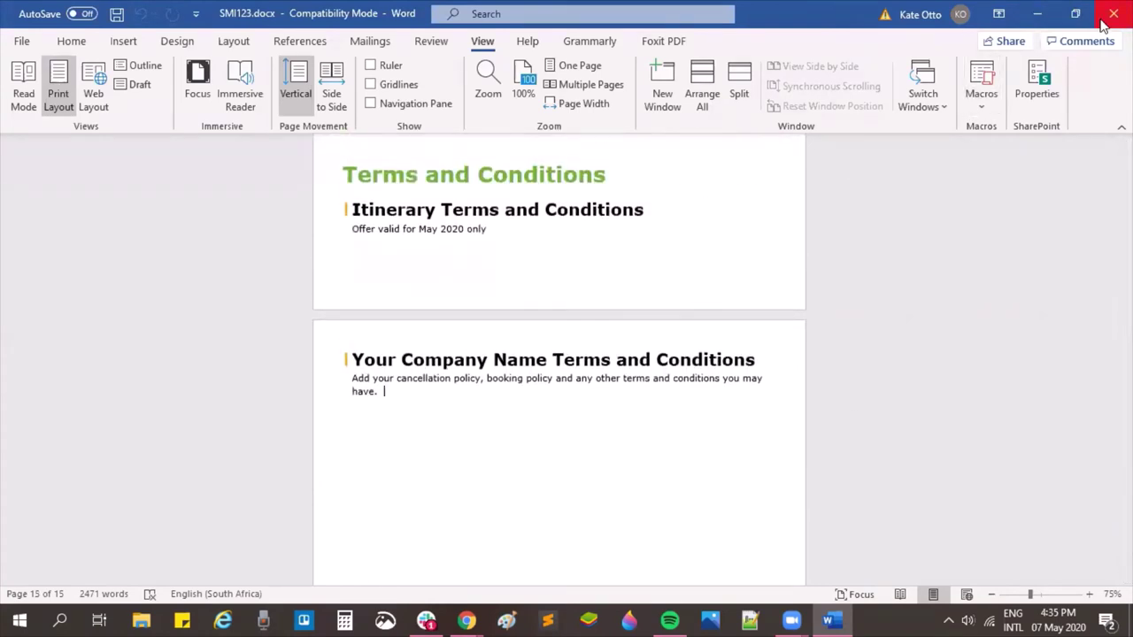
{"action": "left_click", "coordinate": [1112, 14]}
Back in the Itinerary Builder, upload SMI123.docx from the Desktop as the cover document.
{"action": "scroll", "coordinate": [815, 330], "scroll_direction": "up", "scroll_amount": 5}
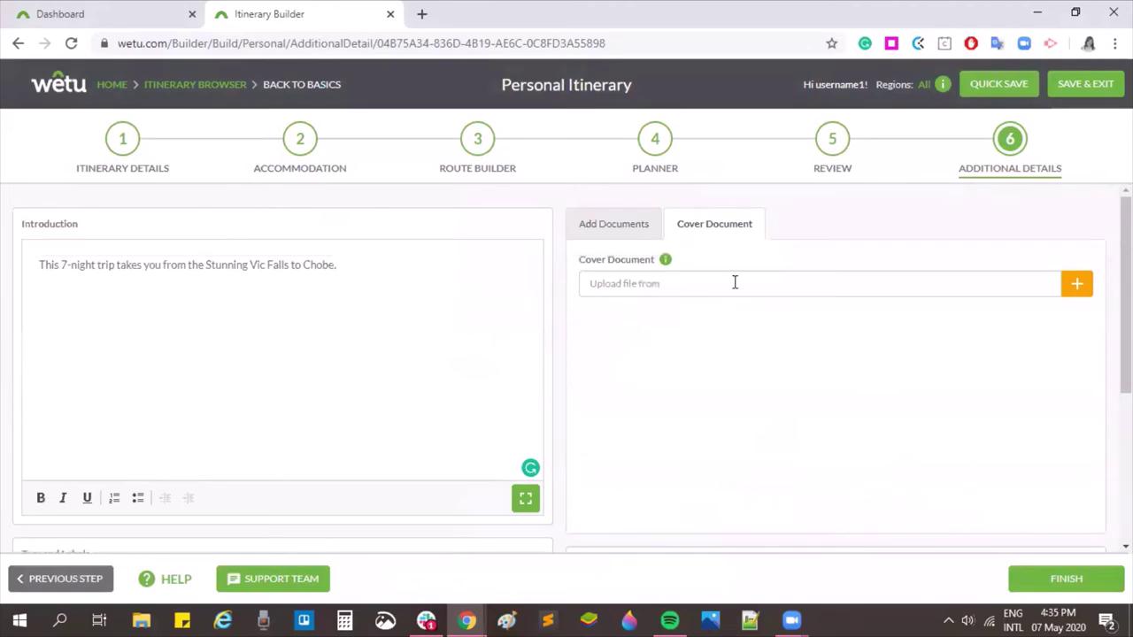
{"action": "left_click", "coordinate": [1079, 292]}
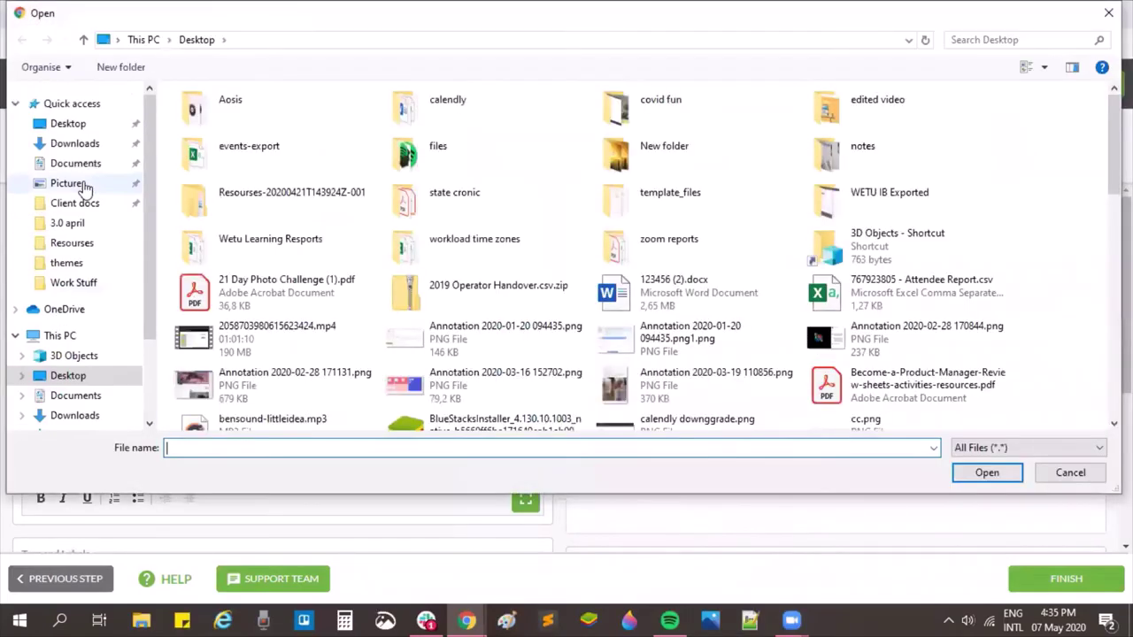
{"action": "left_click", "coordinate": [1007, 472]}
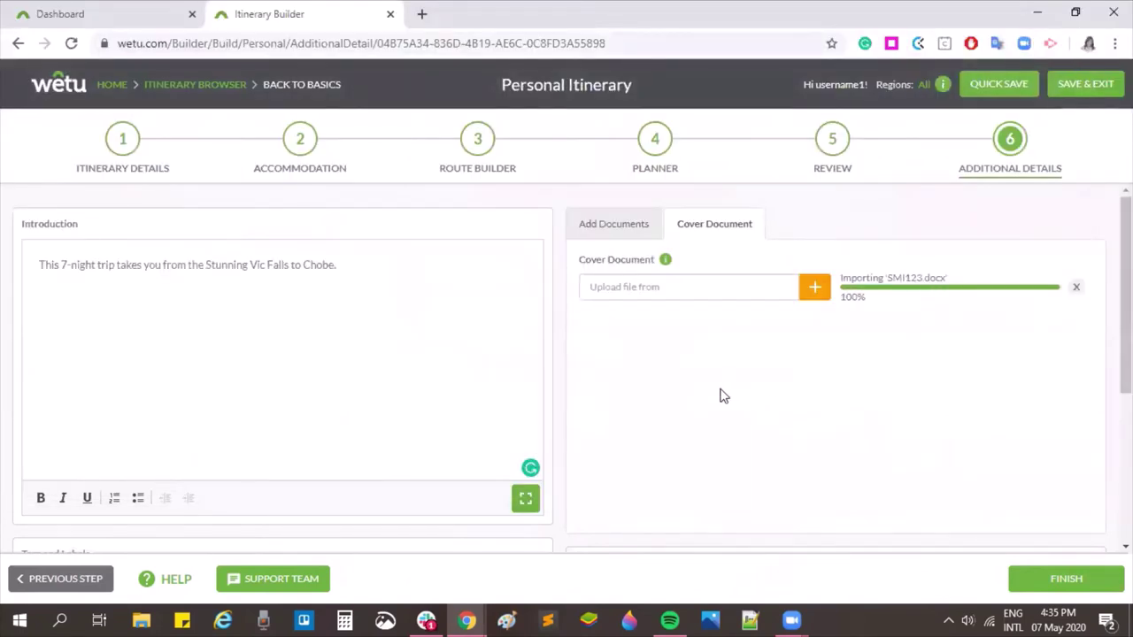
Rename the uploaded cover document to "Printable Itinerary.docx" and save the itinerary without leaving the builder.
{"action": "left_click", "coordinate": [1027, 288]}
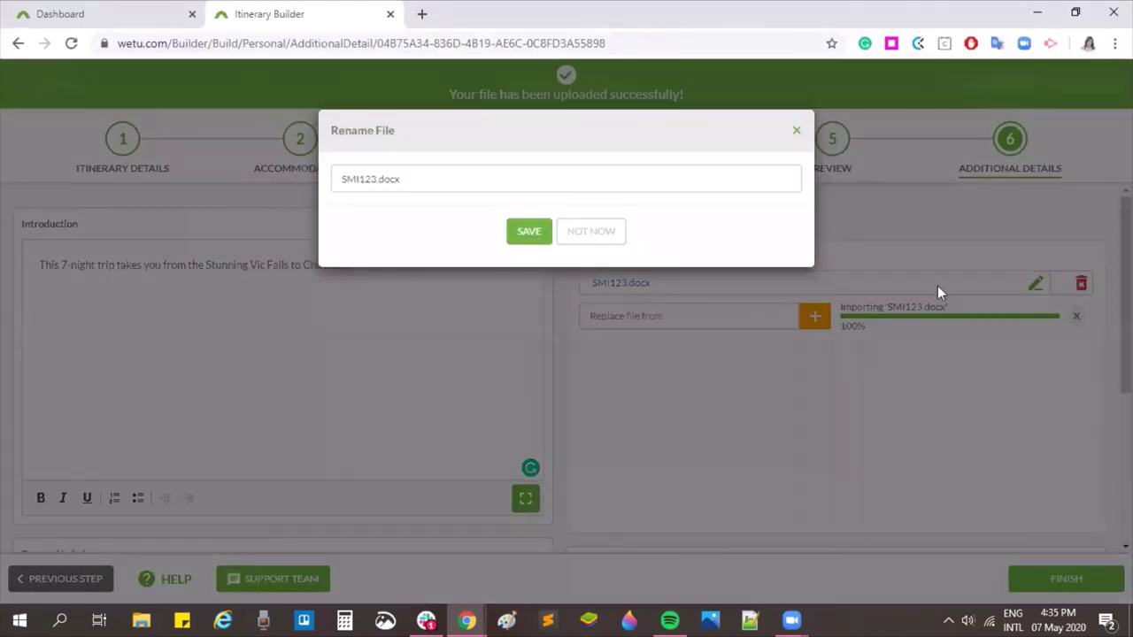
{"action": "left_click", "coordinate": [379, 177]}
{"action": "left_click", "coordinate": [379, 178]}
{"action": "key", "text": "shift+Home"}
{"action": "type", "text": "Printable Itinerary"}
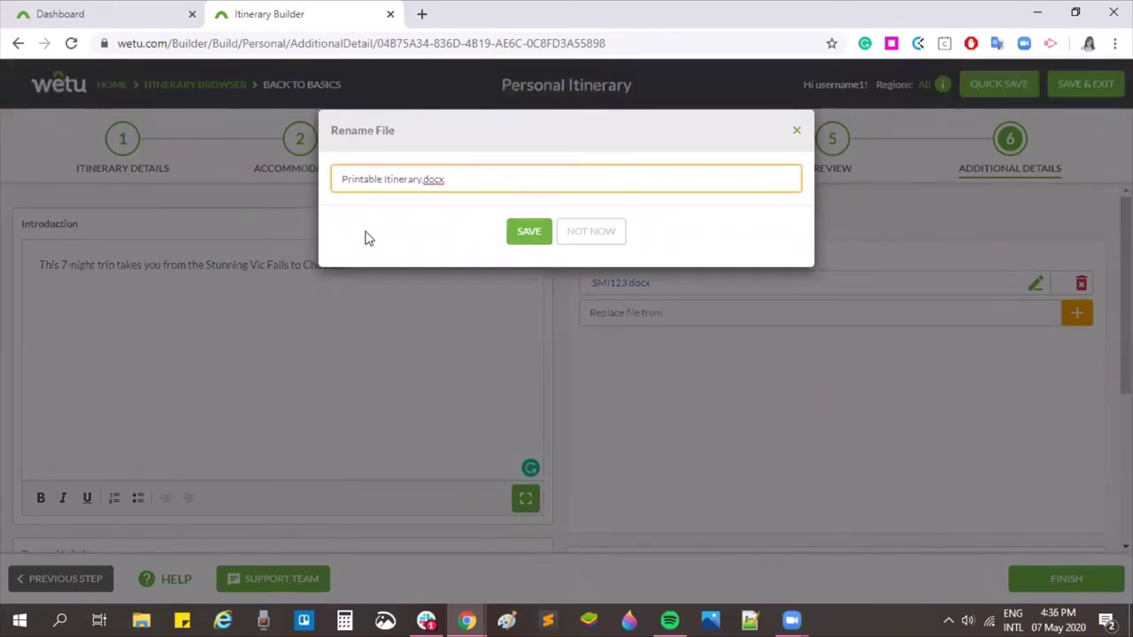
{"action": "left_click", "coordinate": [531, 232]}
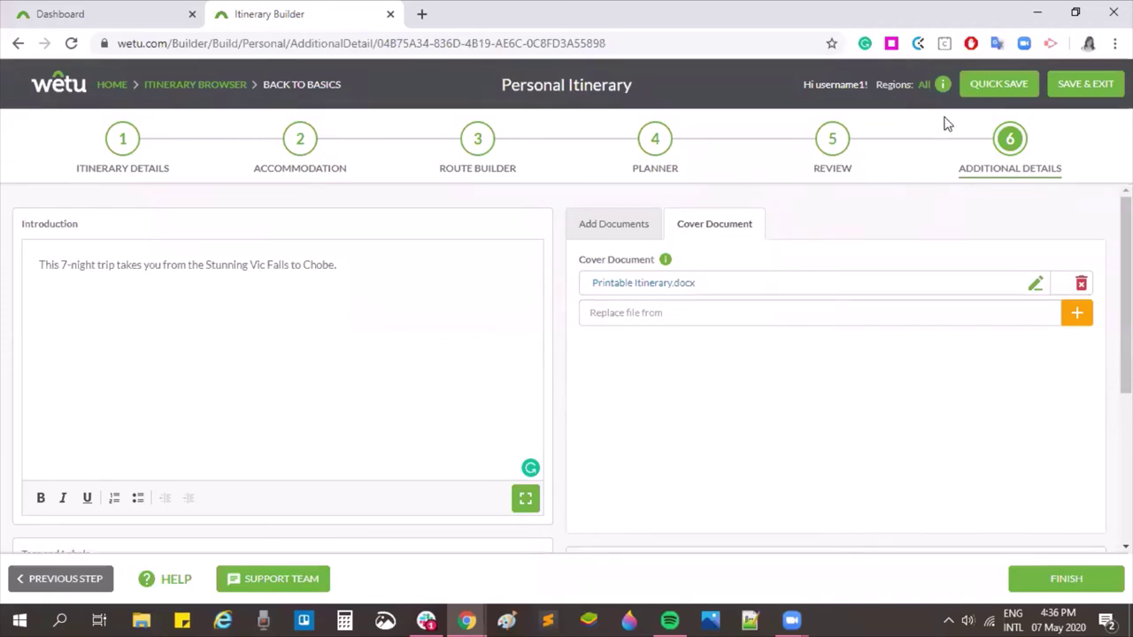
{"action": "left_click", "coordinate": [984, 92]}
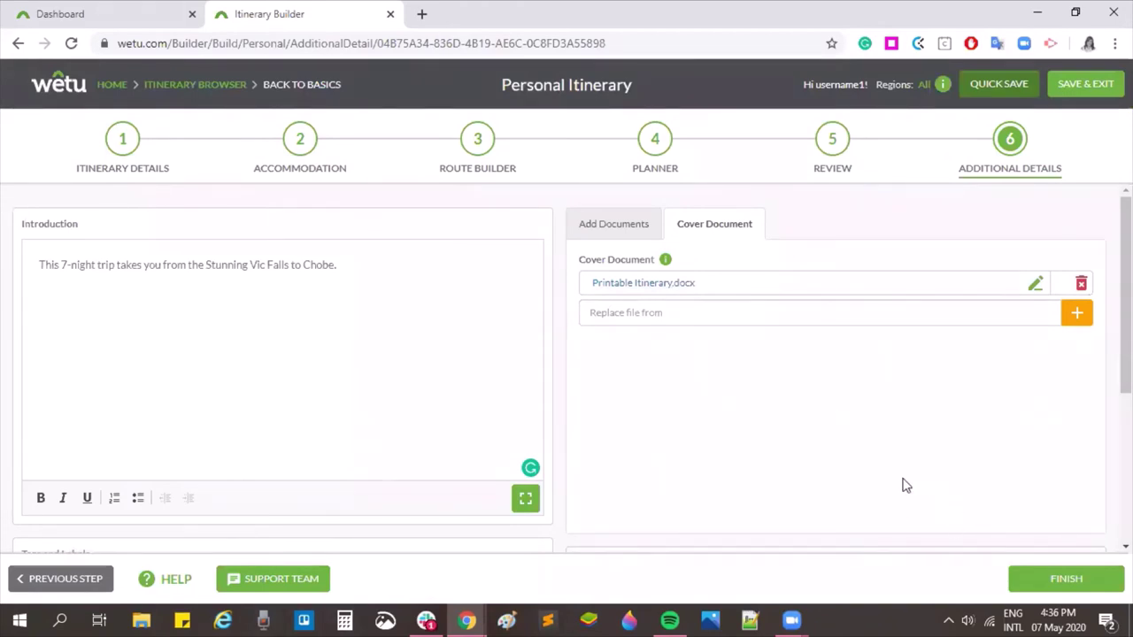
Upload a desert landscape image from File Explorer to the cover images of the Landing Page Gallery.
{"action": "scroll", "coordinate": [929, 405], "scroll_direction": "down", "scroll_amount": 1}
{"action": "scroll", "coordinate": [929, 407], "scroll_direction": "down", "scroll_amount": 1}
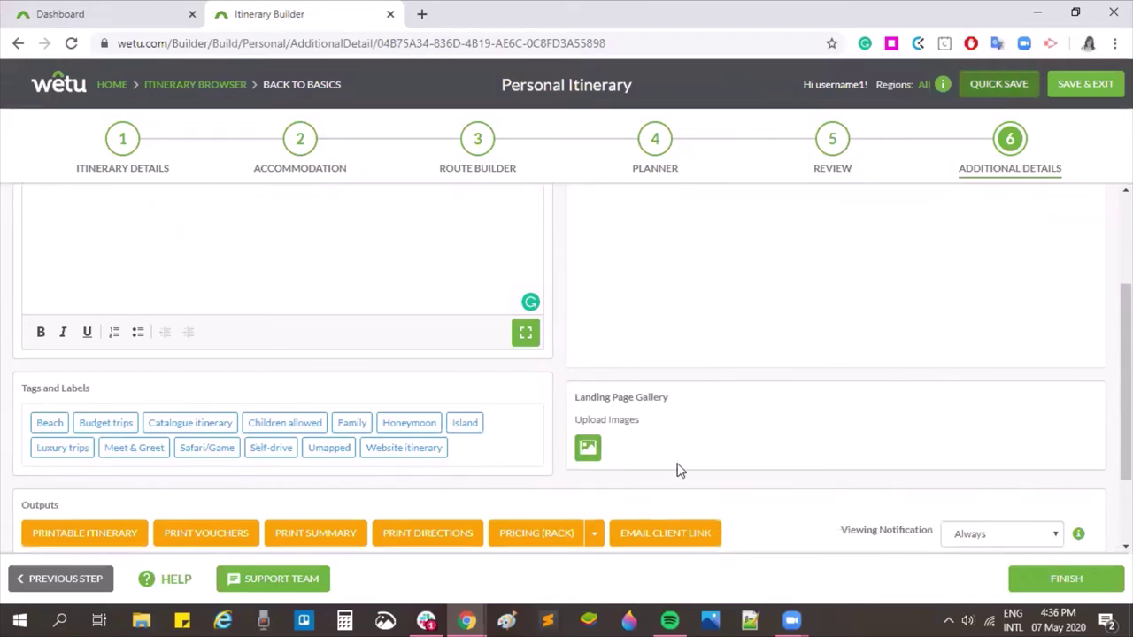
{"action": "left_click", "coordinate": [588, 449]}
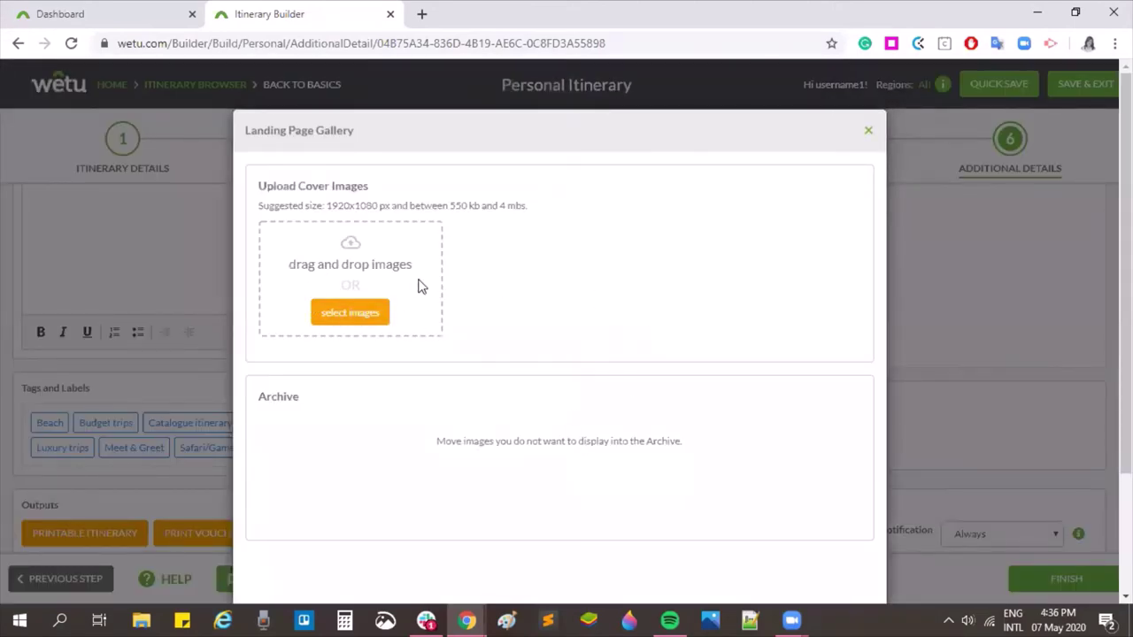
{"action": "left_click", "coordinate": [141, 619]}
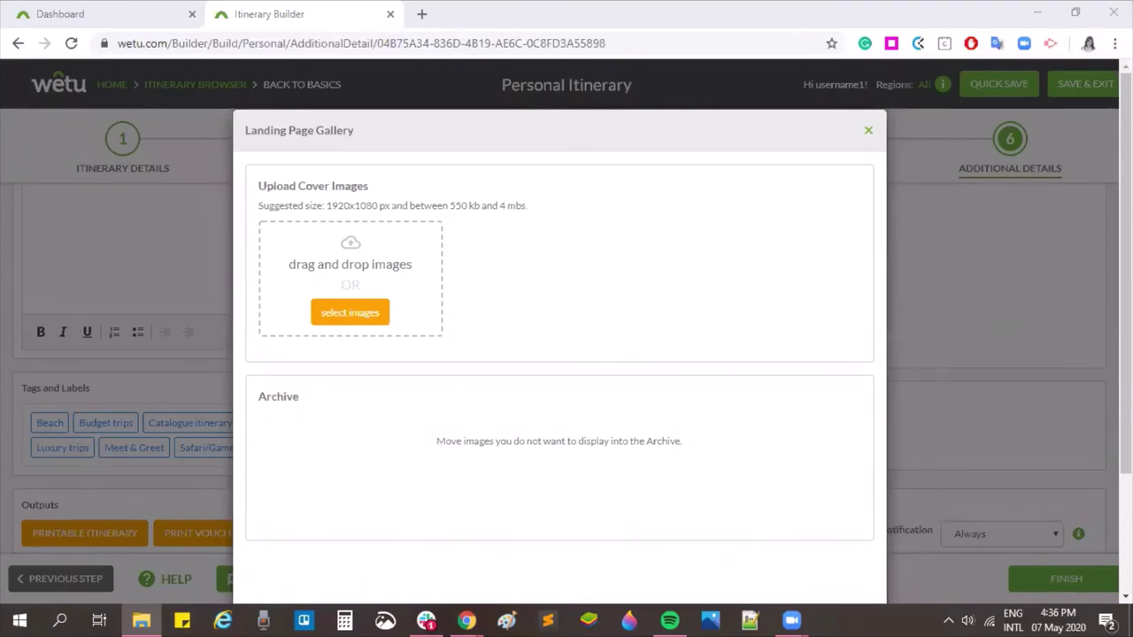
{"action": "left_click_drag", "start_coordinate": [673, 5], "coordinate": [436, 292]}
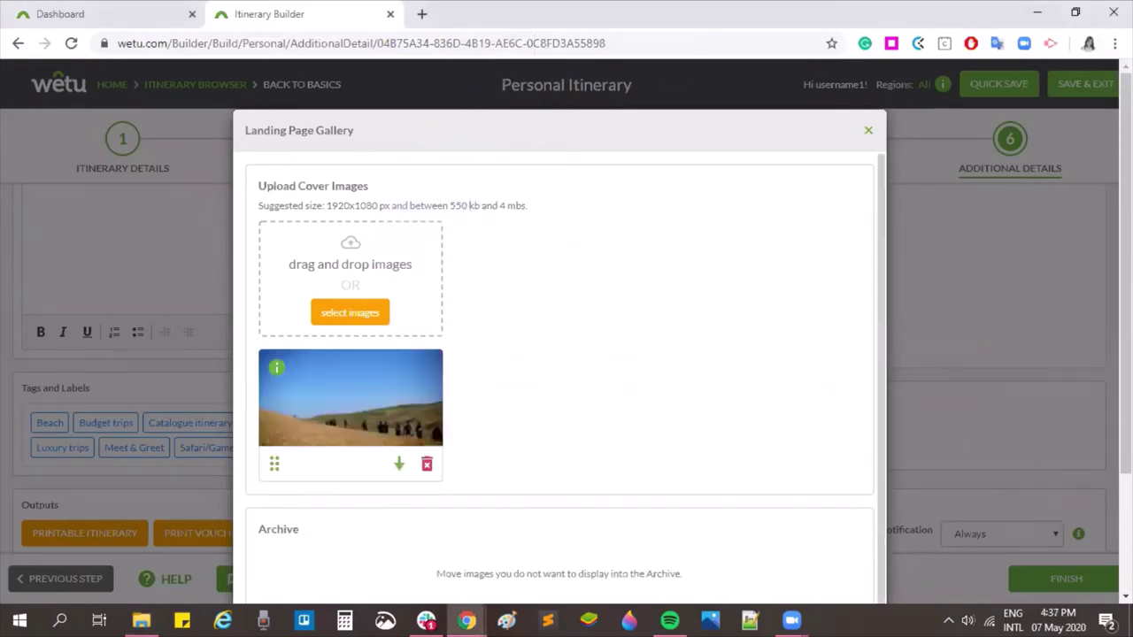
Add the lion and wildcat images from File Explorer to the cover images of the Landing Page Gallery and save the gallery.
{"action": "left_click_drag", "start_coordinate": [673, 5], "coordinate": [392, 318]}
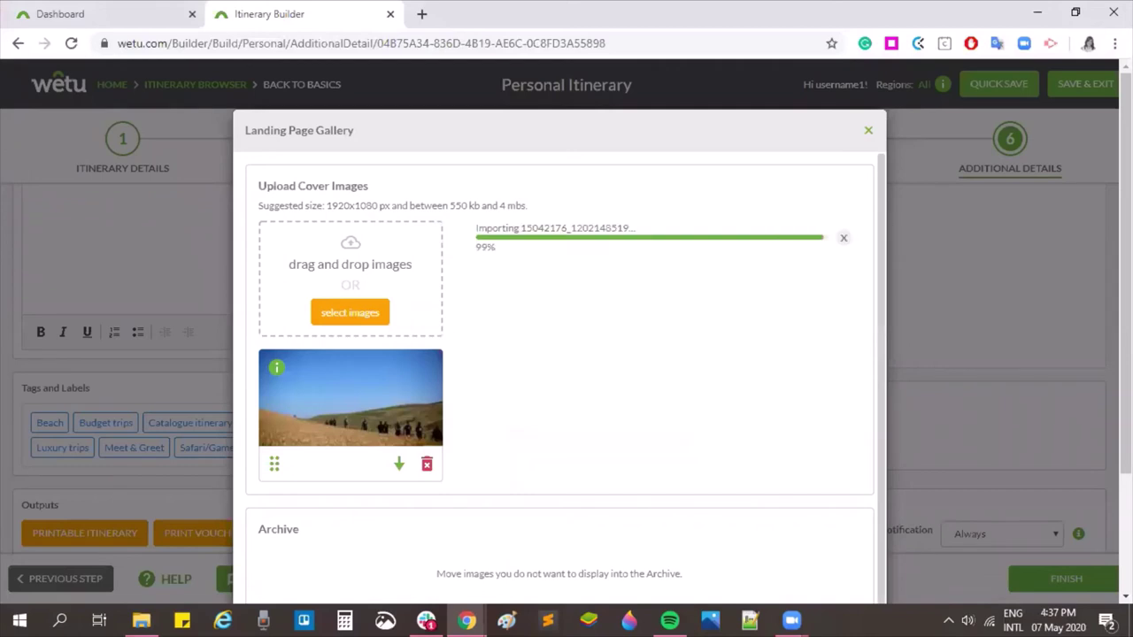
{"action": "left_click_drag", "start_coordinate": [672, 5], "coordinate": [351, 265]}
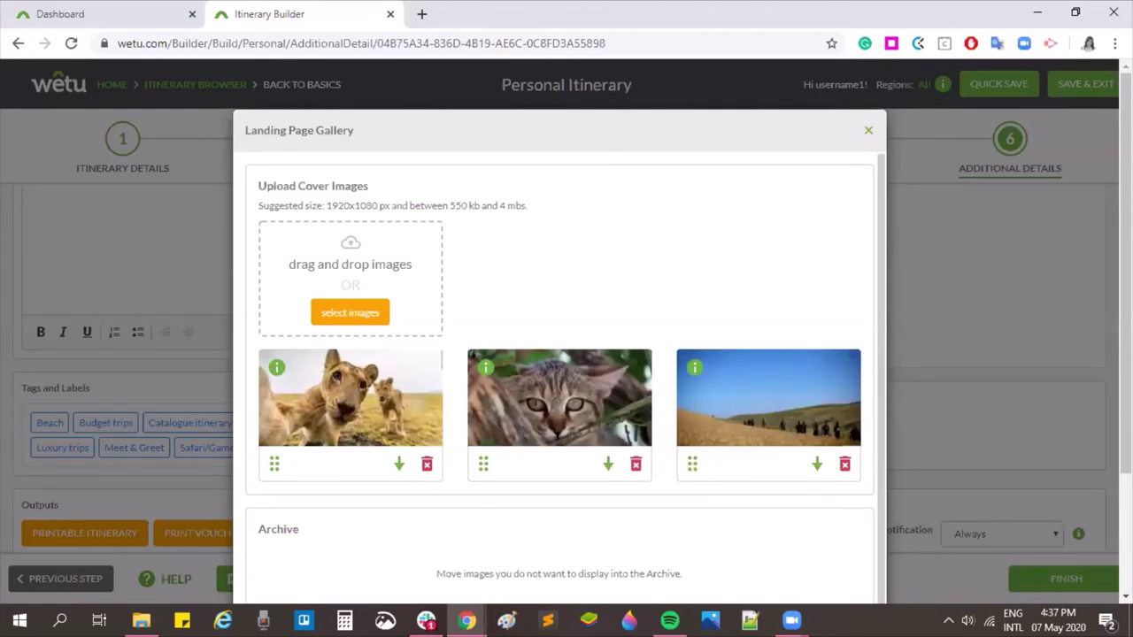
{"action": "scroll", "coordinate": [519, 476], "scroll_direction": "down", "scroll_amount": 4}
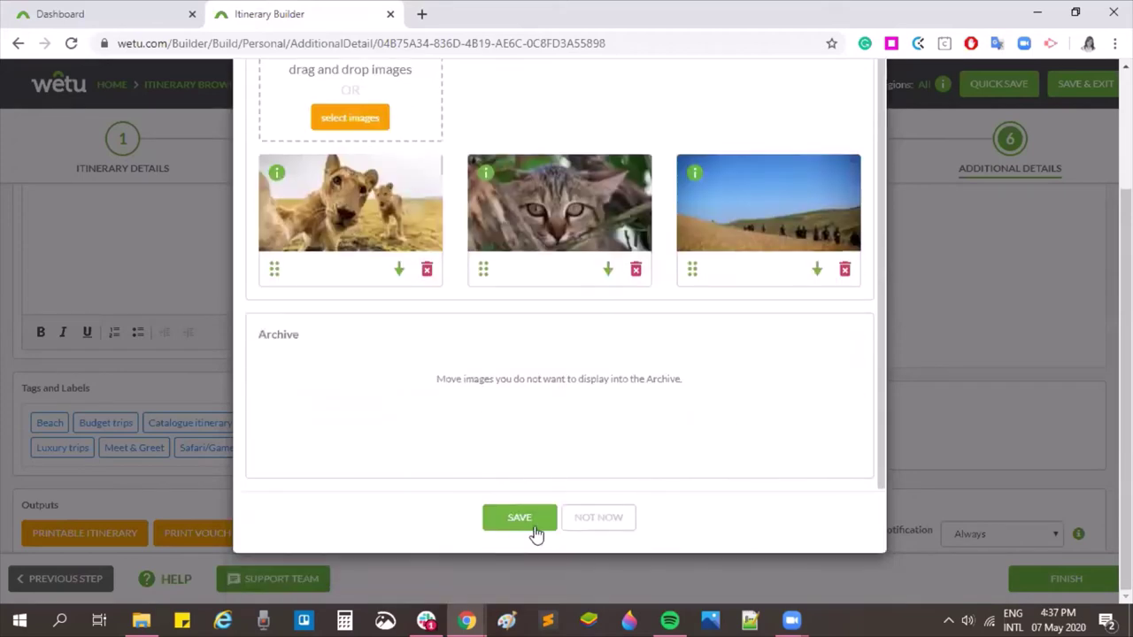
{"action": "left_click", "coordinate": [531, 518]}
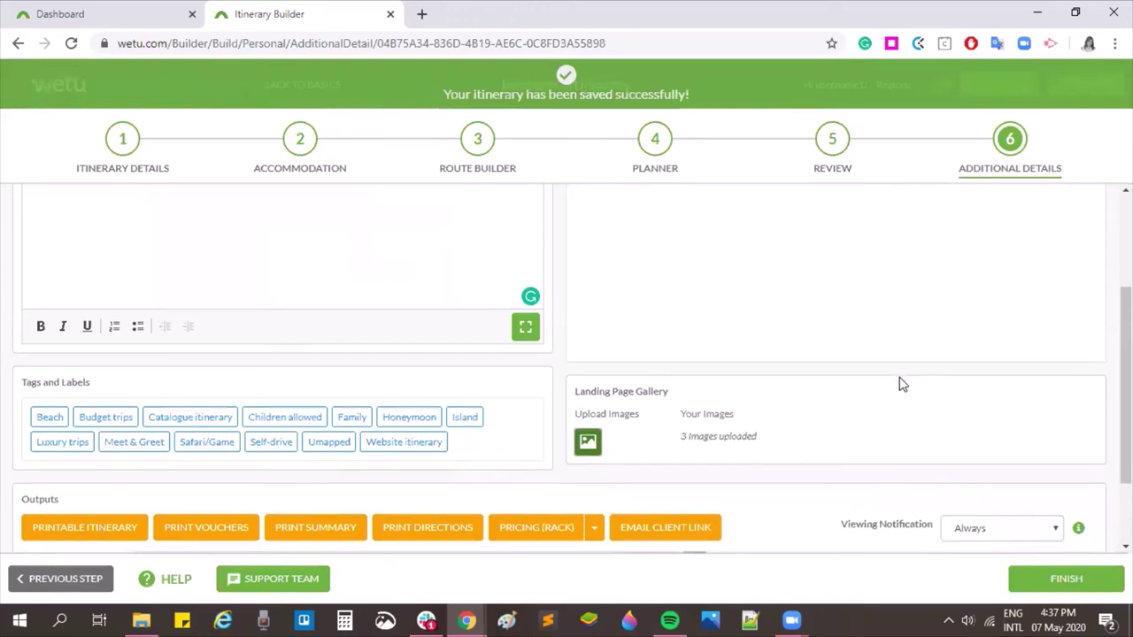
Open the itinerary preview and go through the cover images on its landing page.
{"action": "scroll", "coordinate": [962, 491], "scroll_direction": "down", "scroll_amount": 2}
{"action": "left_click", "coordinate": [959, 469]}
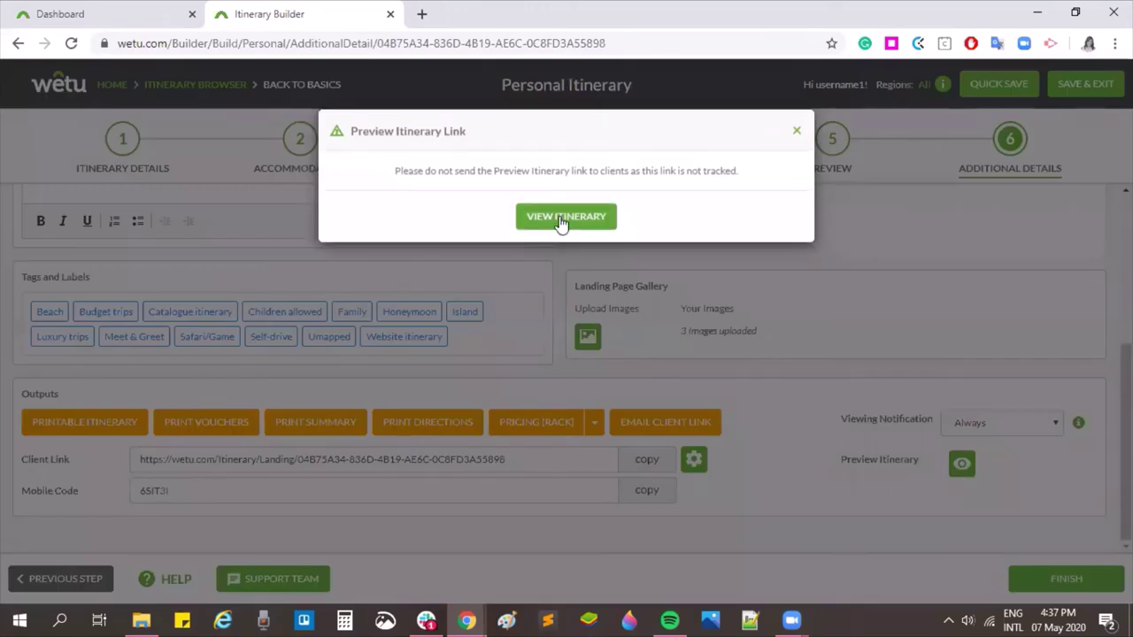
{"action": "left_click", "coordinate": [561, 220]}
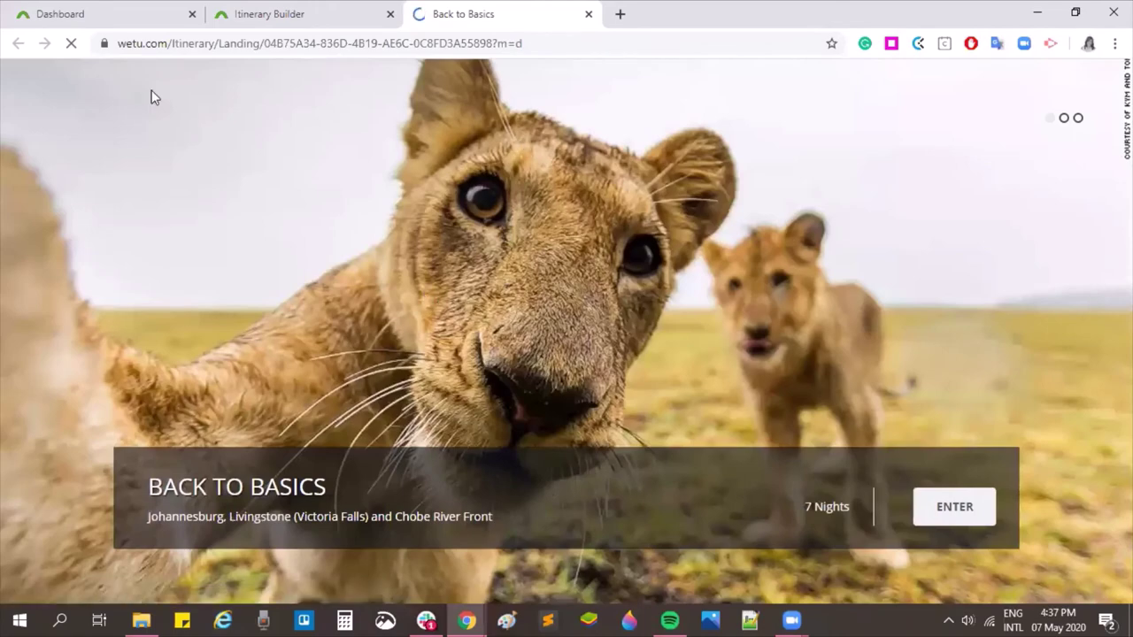
{"action": "left_click", "coordinate": [1063, 119]}
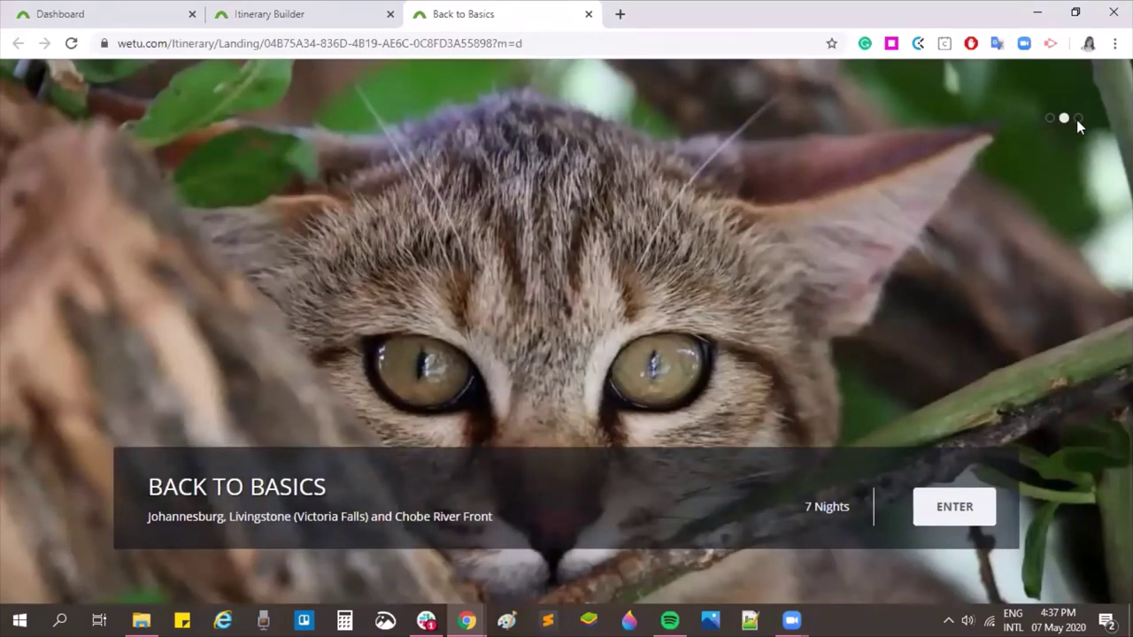
{"action": "left_click", "coordinate": [1077, 119]}
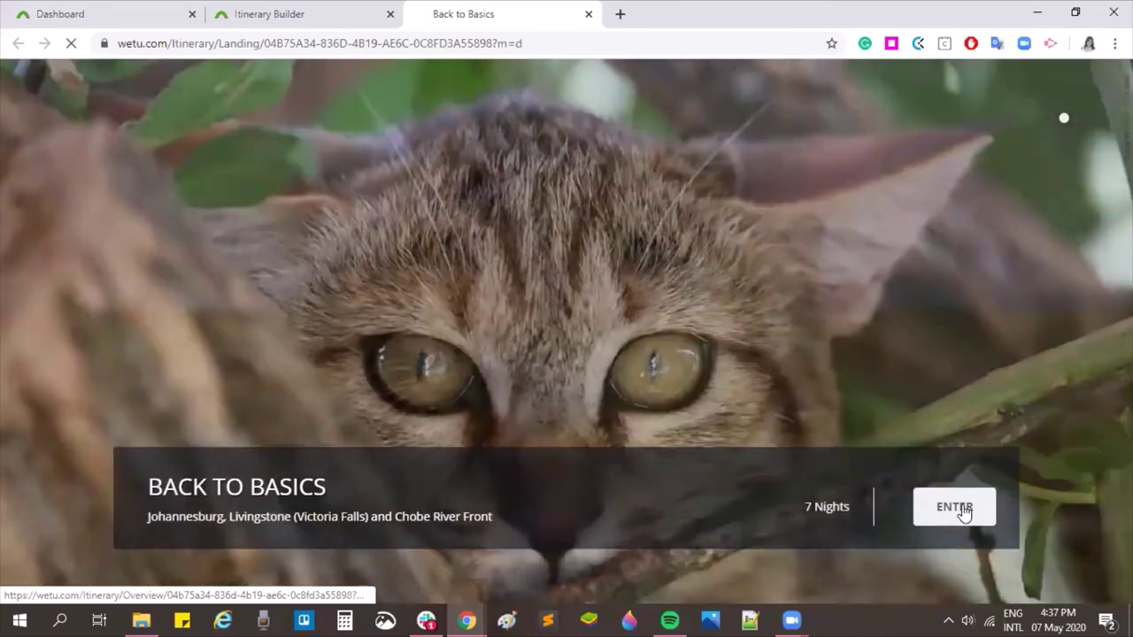
Enter the itinerary and examine the overview's introduction, accommodation table, destination images, fast facts and price section.
{"action": "left_click", "coordinate": [960, 509]}
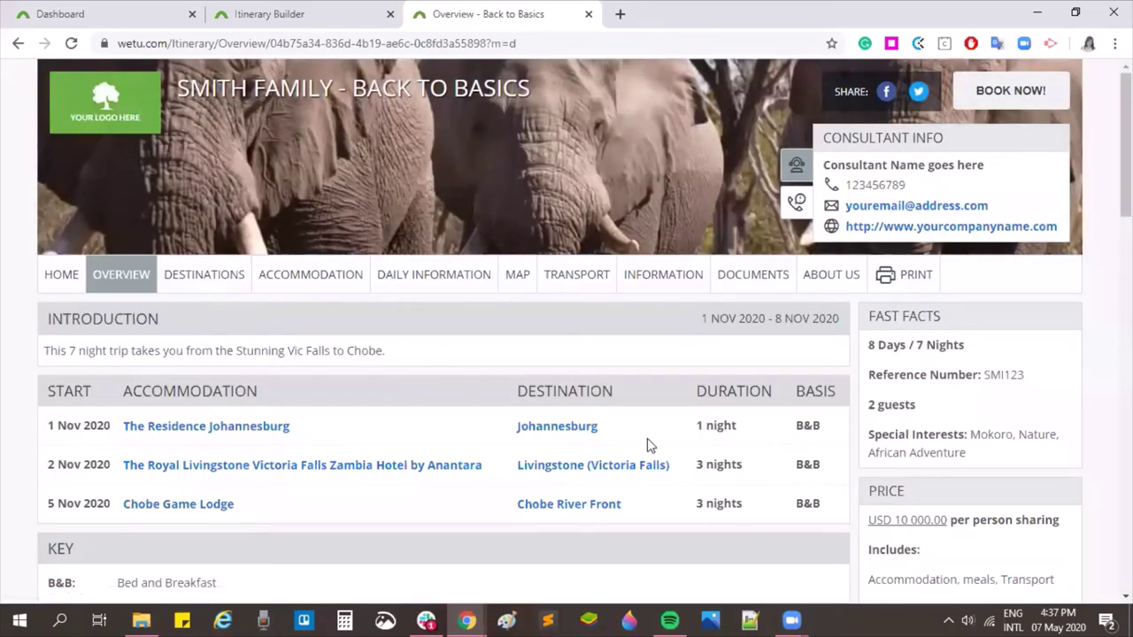
{"action": "left_click_drag", "start_coordinate": [433, 354], "coordinate": [44, 354]}
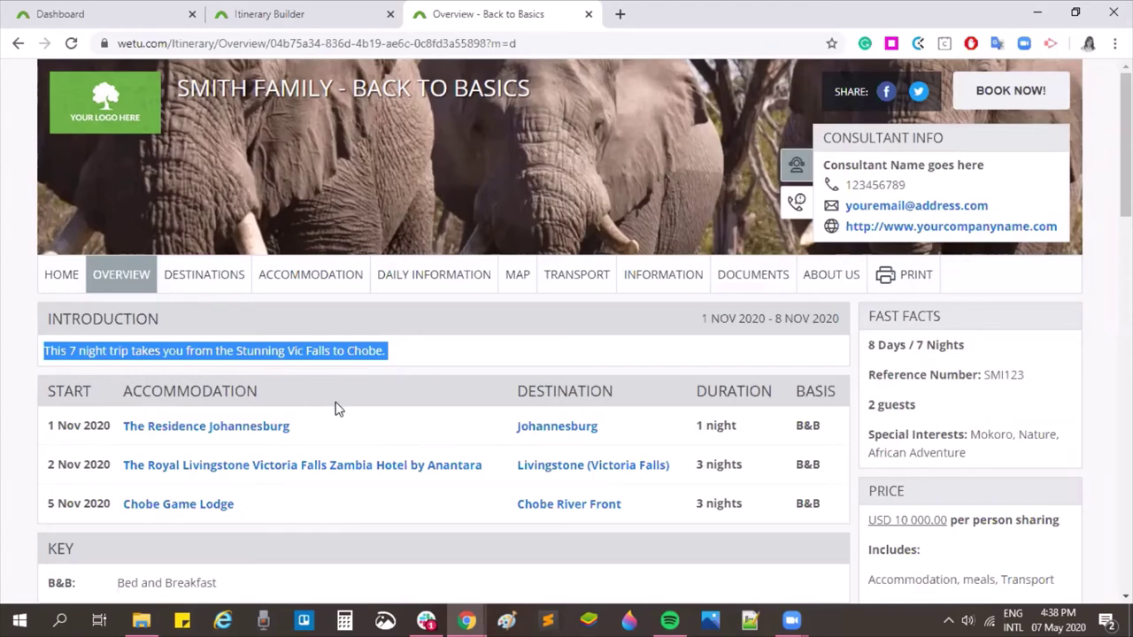
{"action": "scroll", "coordinate": [334, 405], "scroll_direction": "down", "scroll_amount": 2}
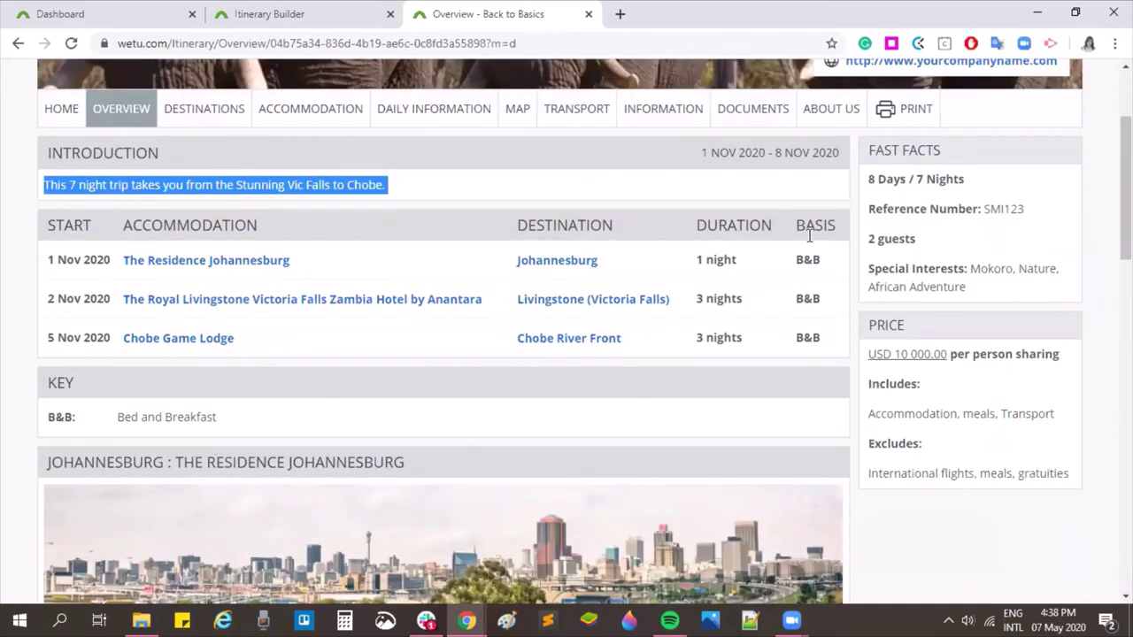
{"action": "scroll", "coordinate": [793, 473], "scroll_direction": "down", "scroll_amount": 5}
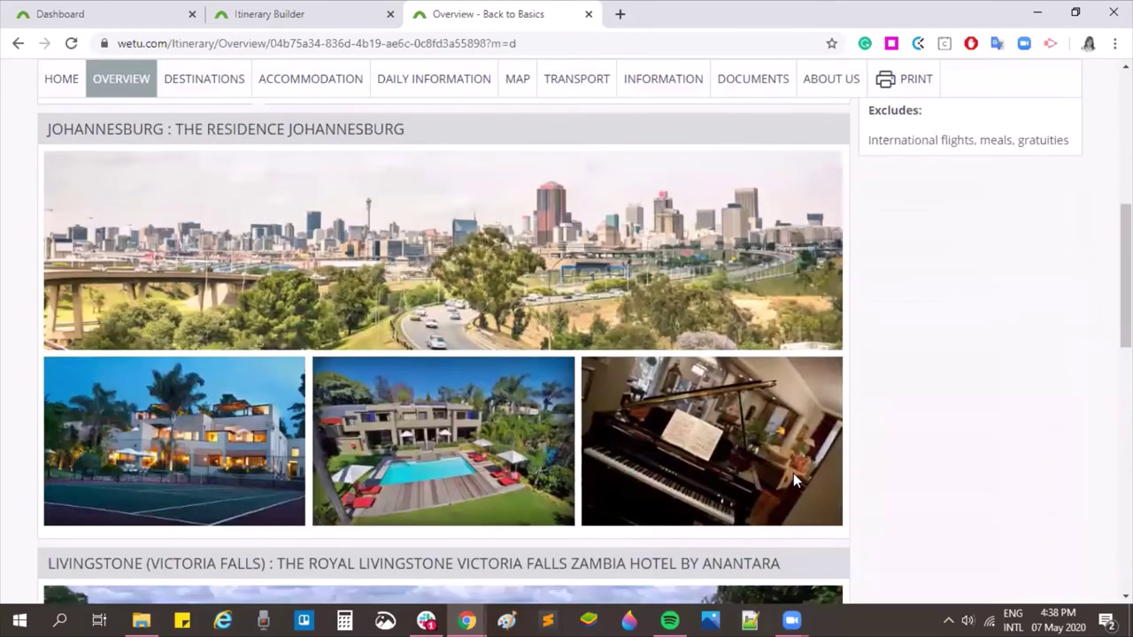
{"action": "scroll", "coordinate": [795, 478], "scroll_direction": "down", "scroll_amount": 4}
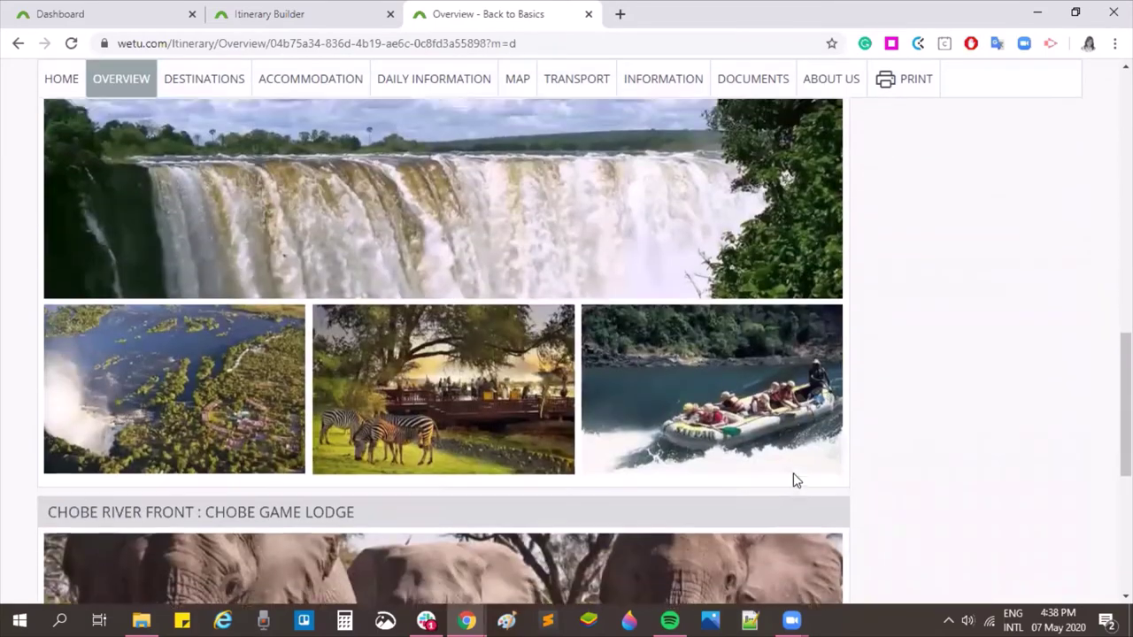
{"action": "scroll", "coordinate": [795, 480], "scroll_direction": "up", "scroll_amount": 3}
{"action": "scroll", "coordinate": [793, 480], "scroll_direction": "up", "scroll_amount": 6}
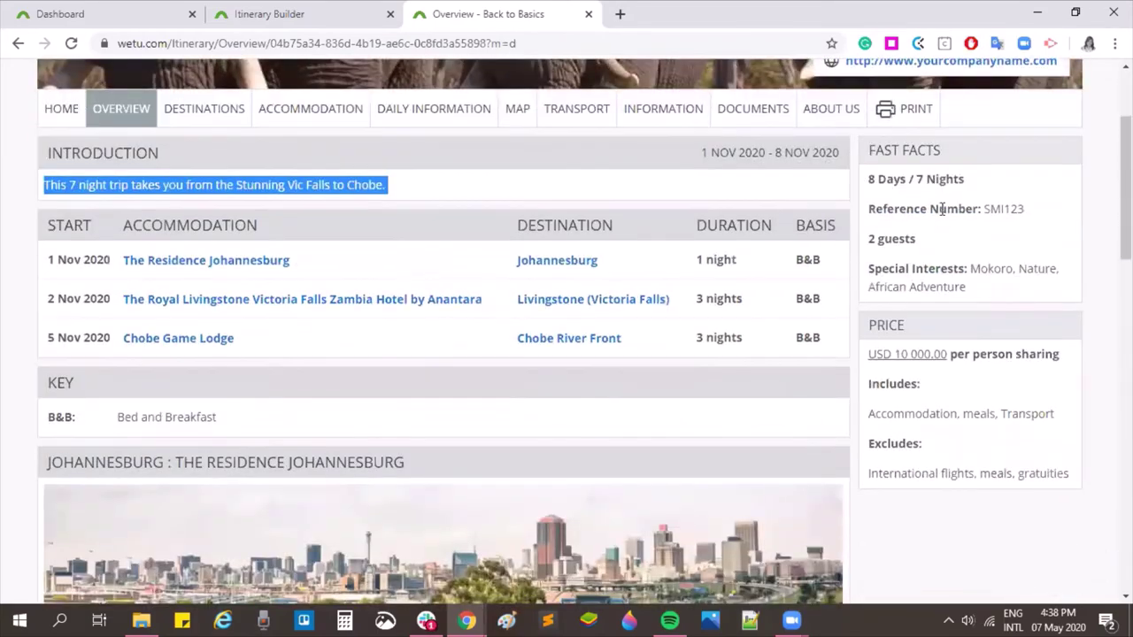
{"action": "left_click_drag", "start_coordinate": [1028, 211], "coordinate": [955, 209]}
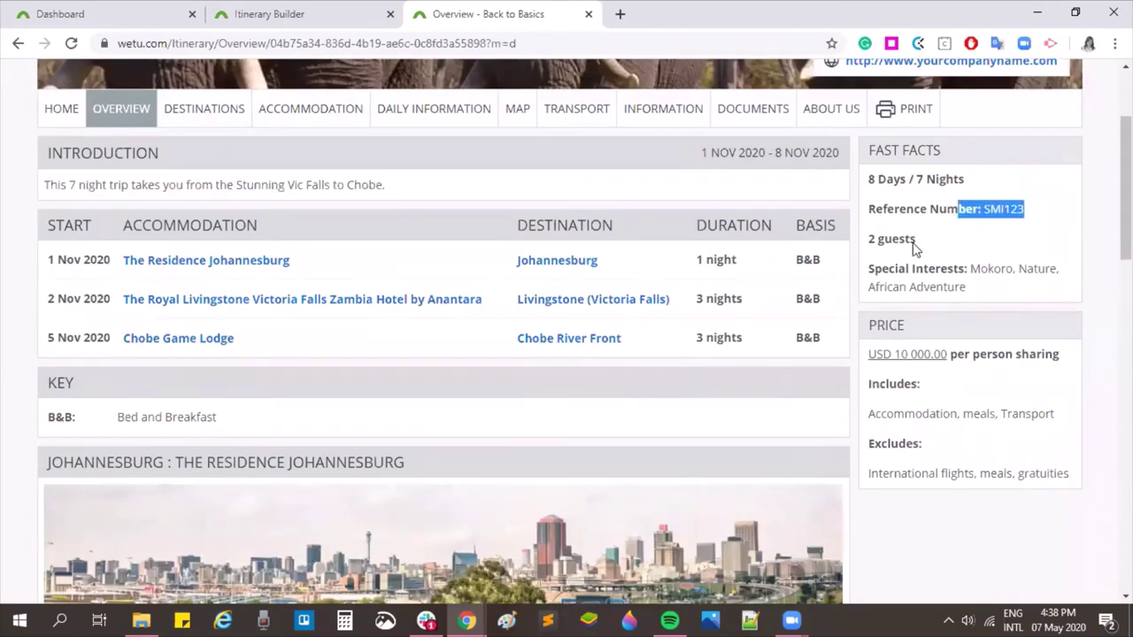
{"action": "left_click_drag", "start_coordinate": [990, 281], "coordinate": [868, 268]}
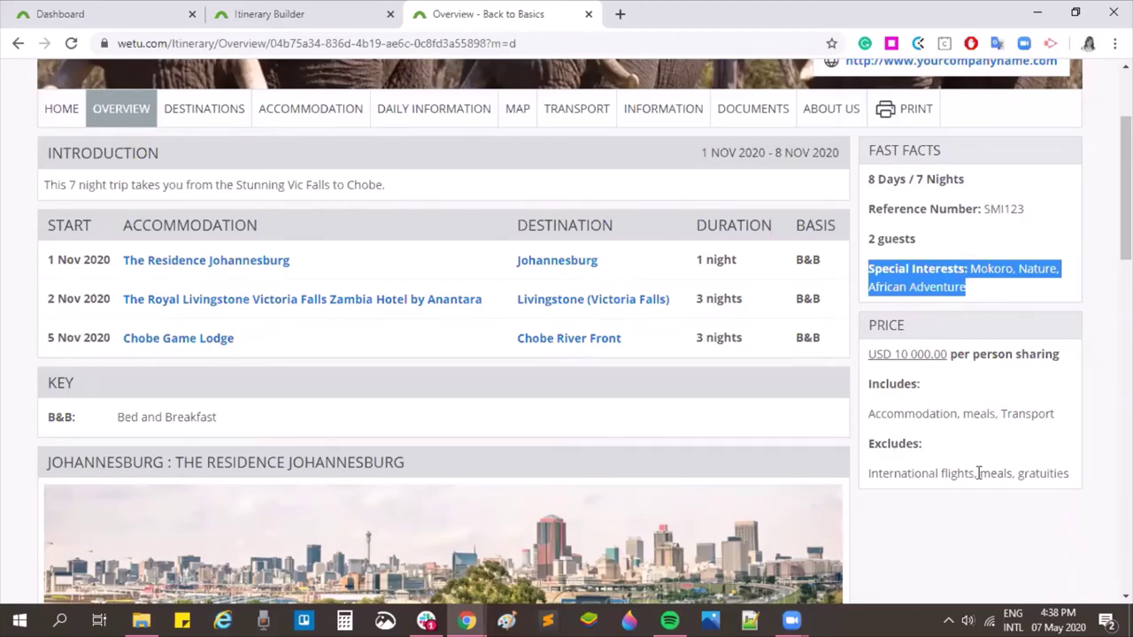
{"action": "scroll", "coordinate": [922, 487], "scroll_direction": "up", "scroll_amount": 2}
Review the destinations page, covering the Johannesburg, Livingstone (Victoria Falls) and Chobe River Front sections.
{"action": "left_click", "coordinate": [200, 278]}
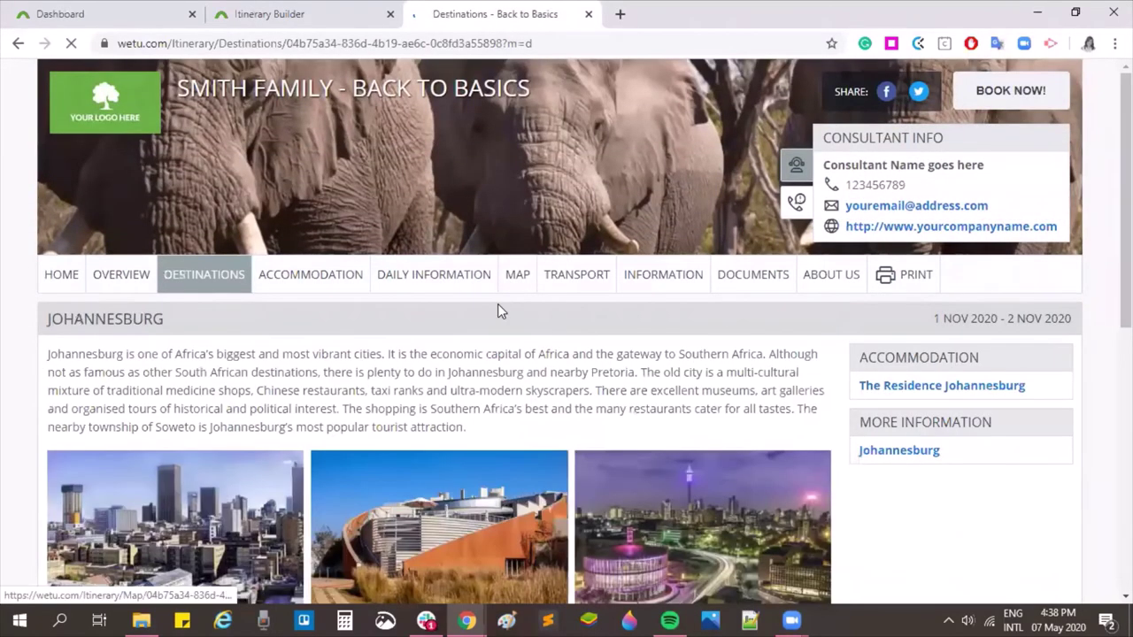
{"action": "scroll", "coordinate": [221, 427], "scroll_direction": "down", "scroll_amount": 2}
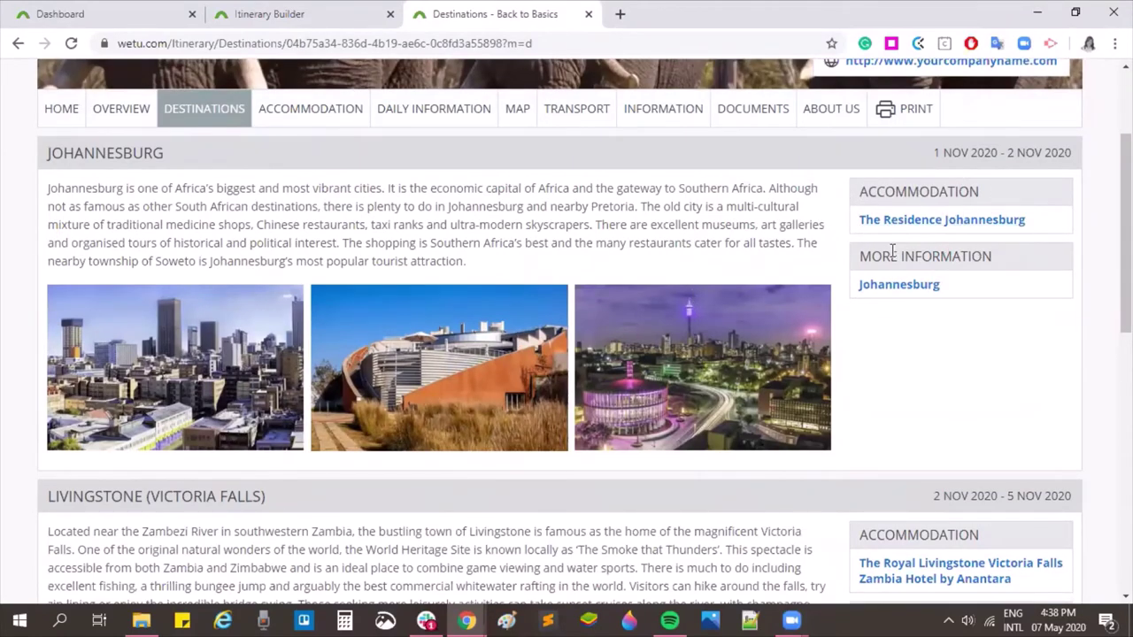
{"action": "scroll", "coordinate": [935, 321], "scroll_direction": "down", "scroll_amount": 4}
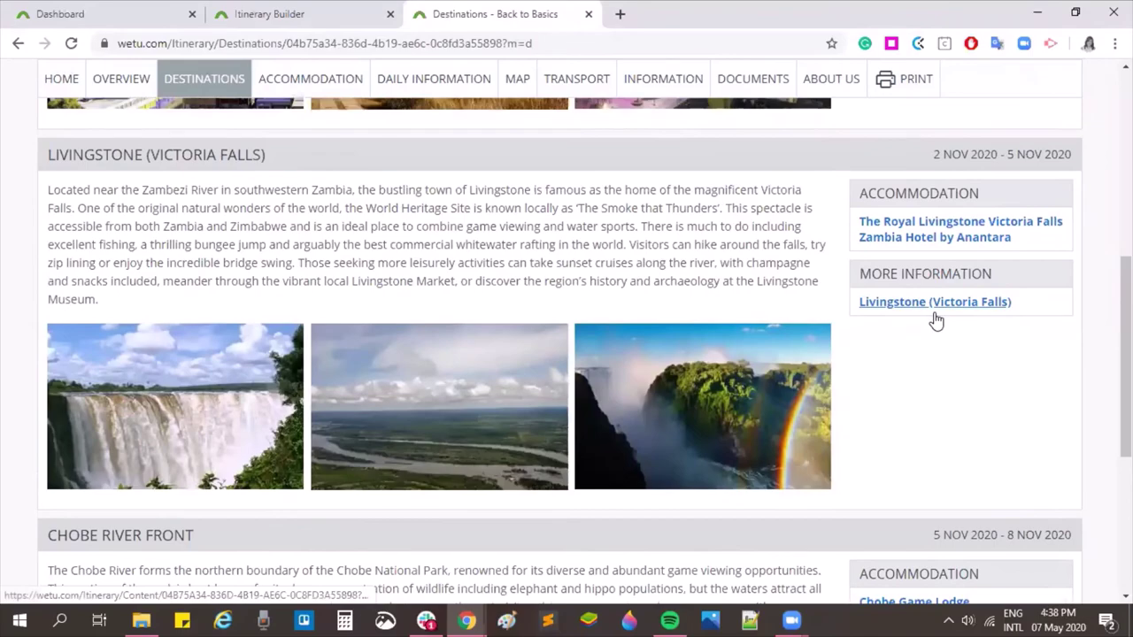
{"action": "scroll", "coordinate": [933, 318], "scroll_direction": "down", "scroll_amount": 4}
{"action": "scroll", "coordinate": [352, 89], "scroll_direction": "up", "scroll_amount": 7}
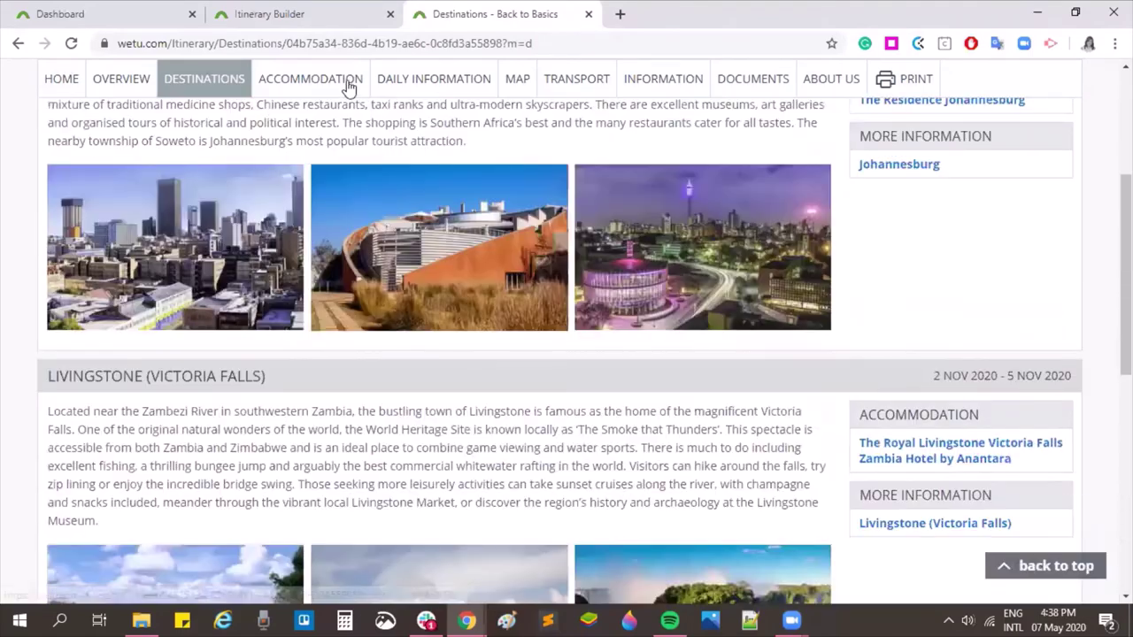
On the accommodation page, view The Residence Johannesburg's rooms and show the Madiba luxury Suite.
{"action": "left_click", "coordinate": [353, 85]}
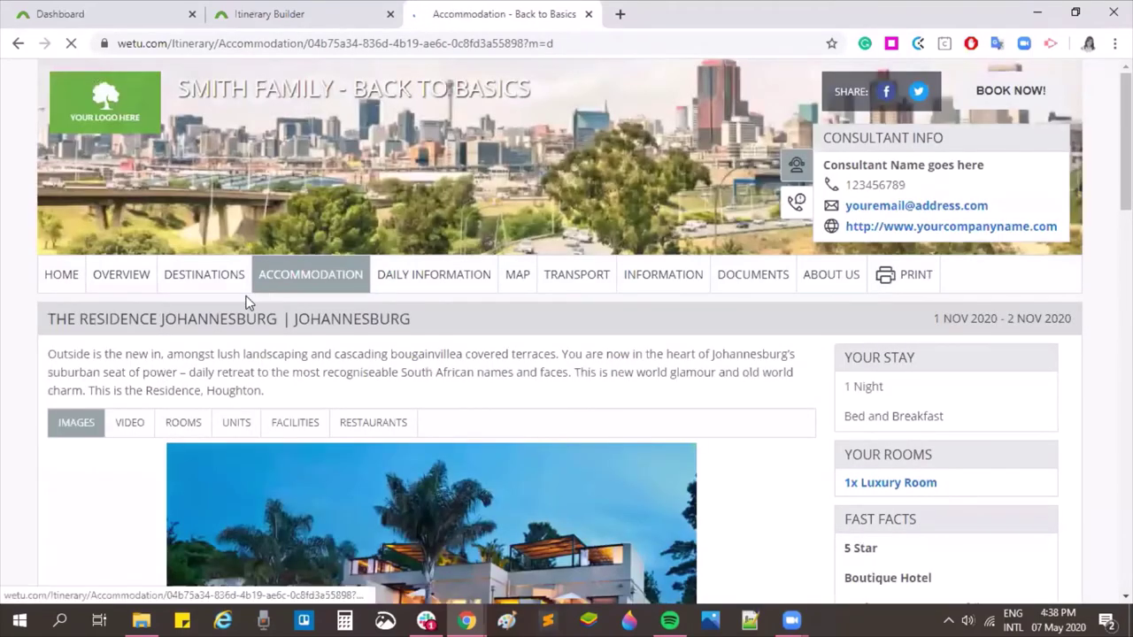
{"action": "scroll", "coordinate": [246, 296], "scroll_direction": "down", "scroll_amount": 3}
{"action": "scroll", "coordinate": [796, 207], "scroll_direction": "up", "scroll_amount": 1}
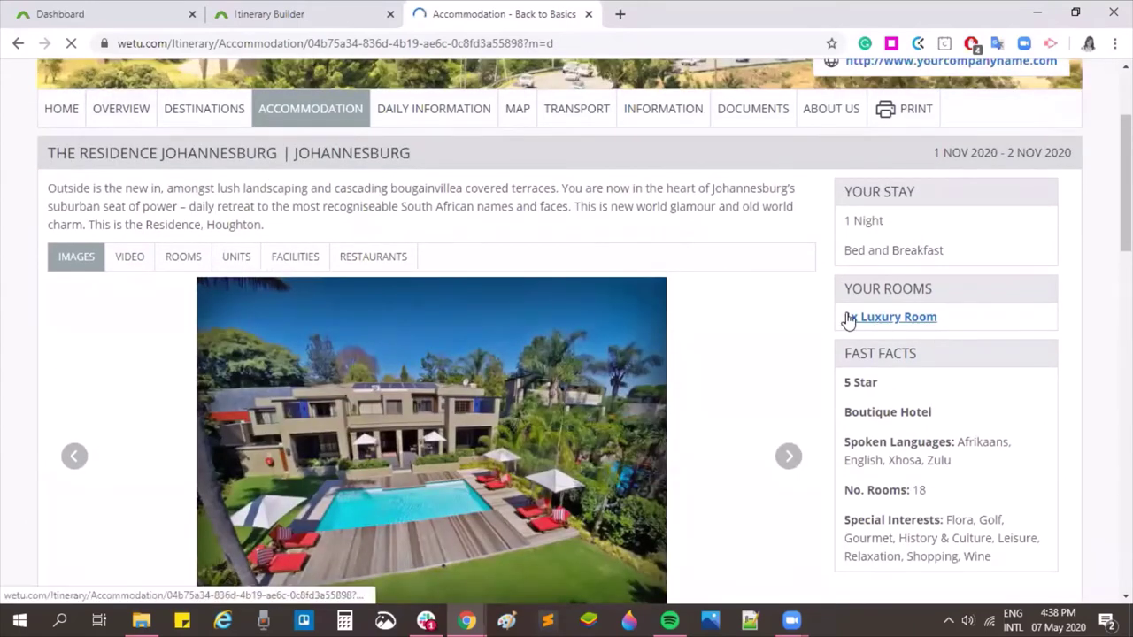
{"action": "left_click", "coordinate": [181, 259]}
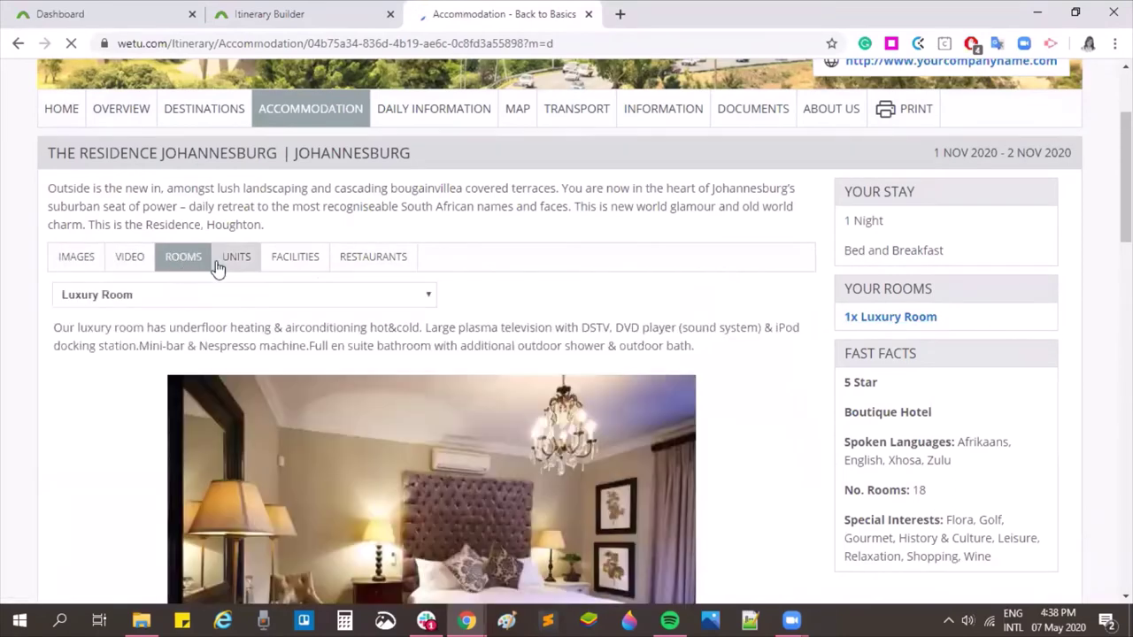
{"action": "left_click", "coordinate": [217, 294]}
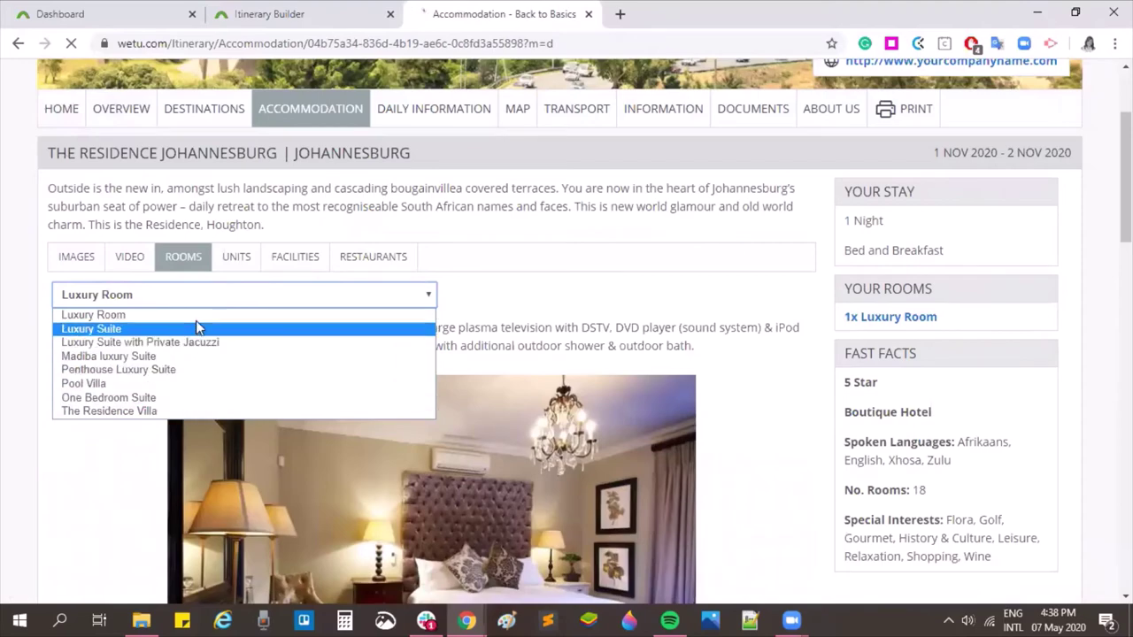
{"action": "left_click", "coordinate": [144, 358]}
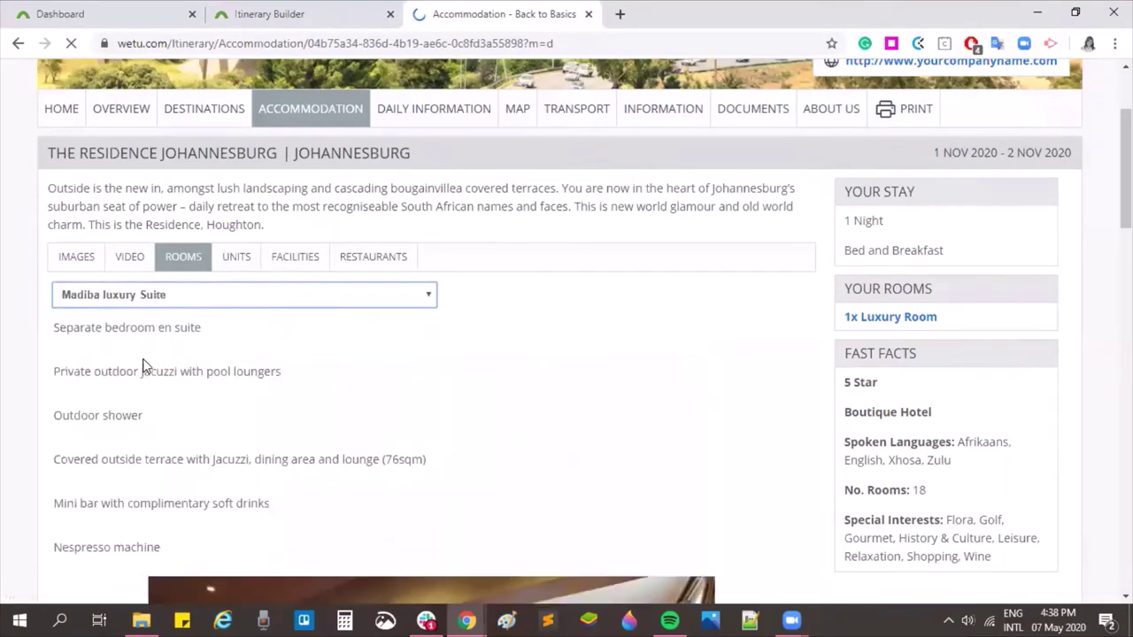
Examine the Chobe Game Lodge stay details and its standard rooms description and image.
{"action": "scroll", "coordinate": [275, 345], "scroll_direction": "down", "scroll_amount": 8}
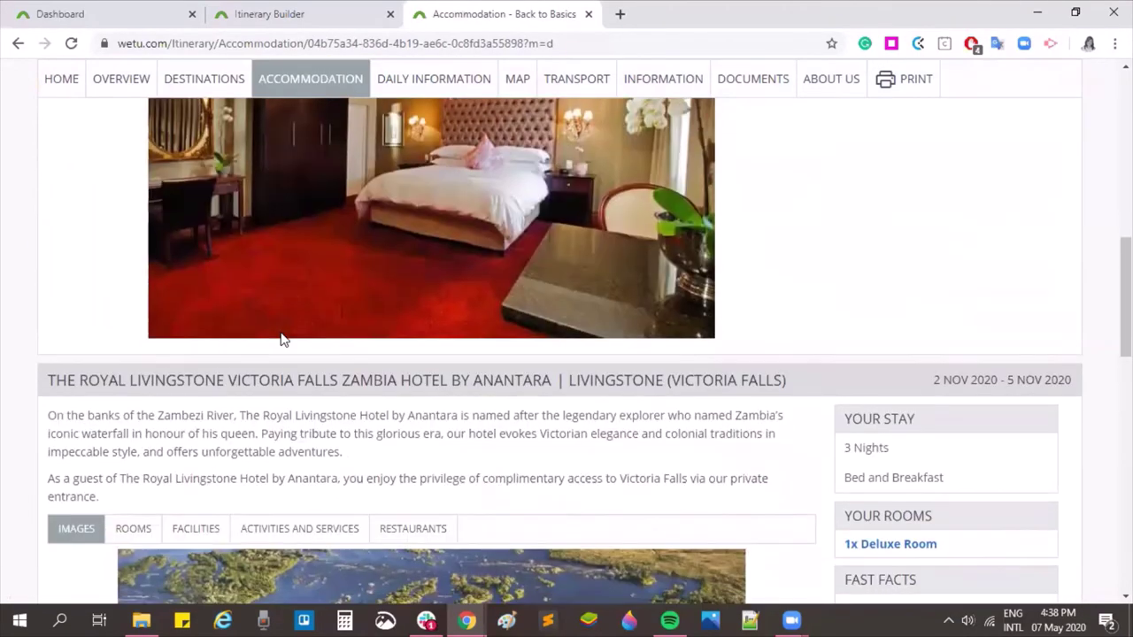
{"action": "scroll", "coordinate": [282, 337], "scroll_direction": "down", "scroll_amount": 10}
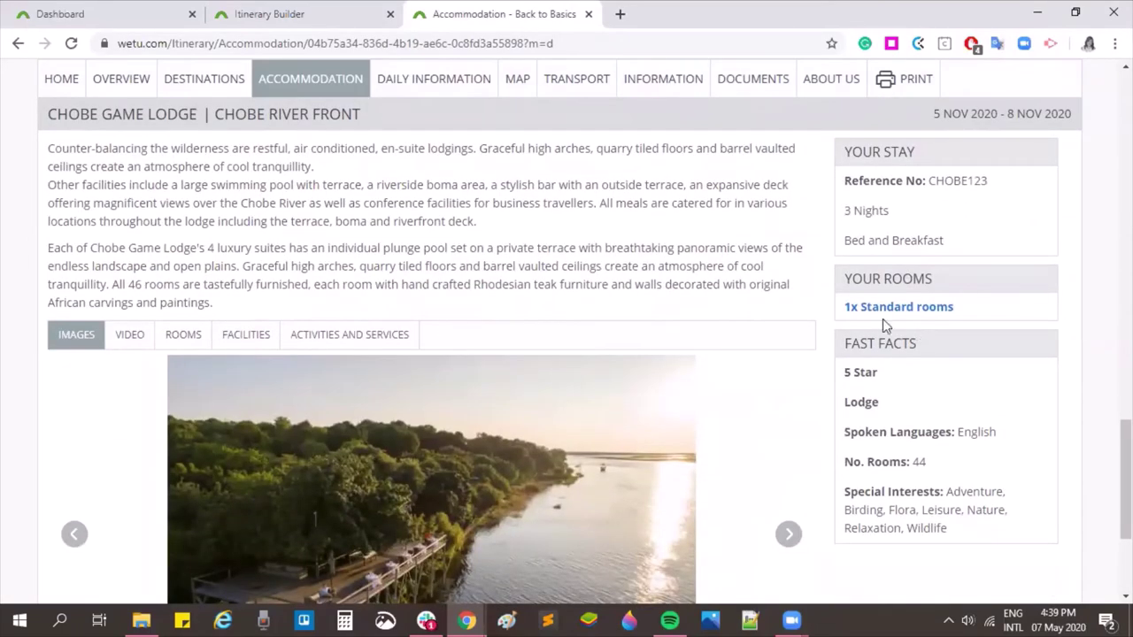
{"action": "left_click", "coordinate": [188, 340]}
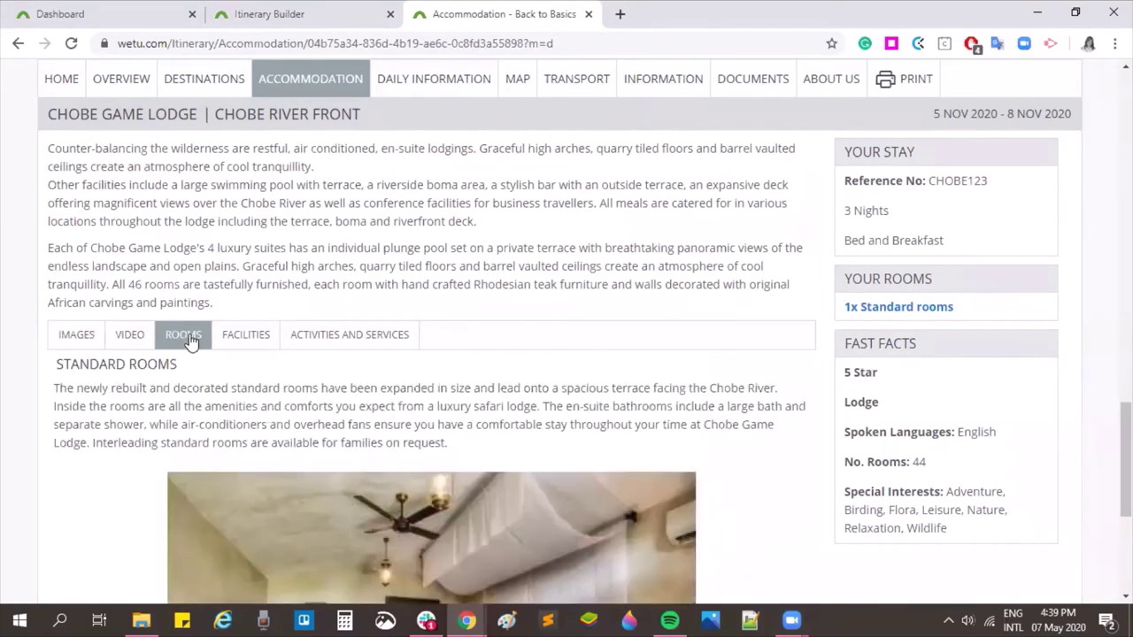
{"action": "left_click_drag", "start_coordinate": [181, 368], "coordinate": [51, 376]}
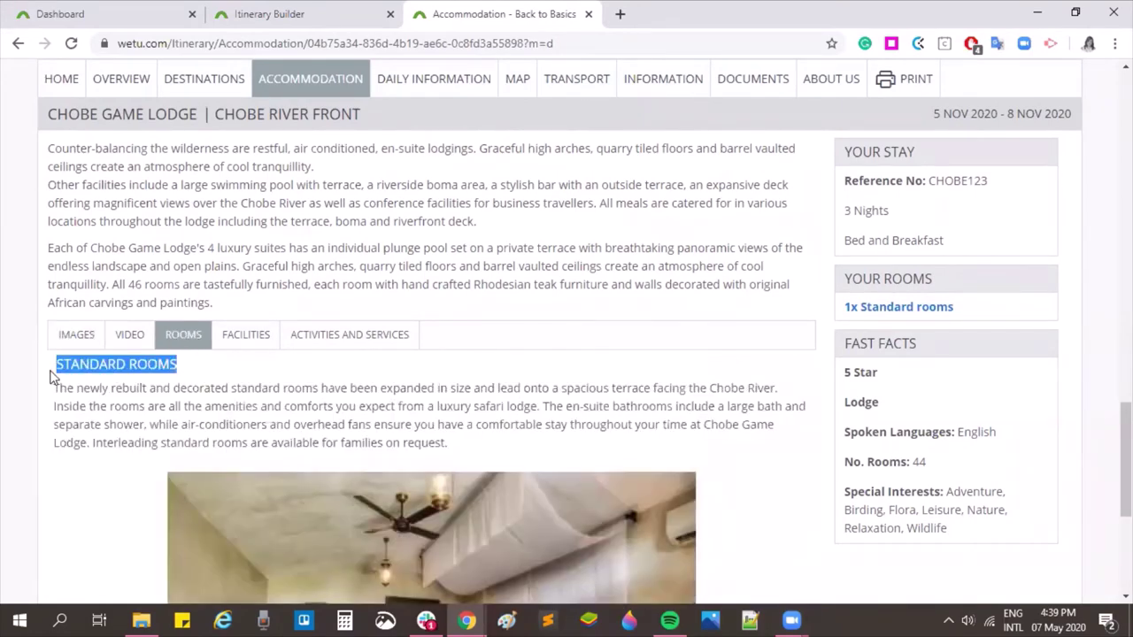
{"action": "left_click", "coordinate": [183, 377]}
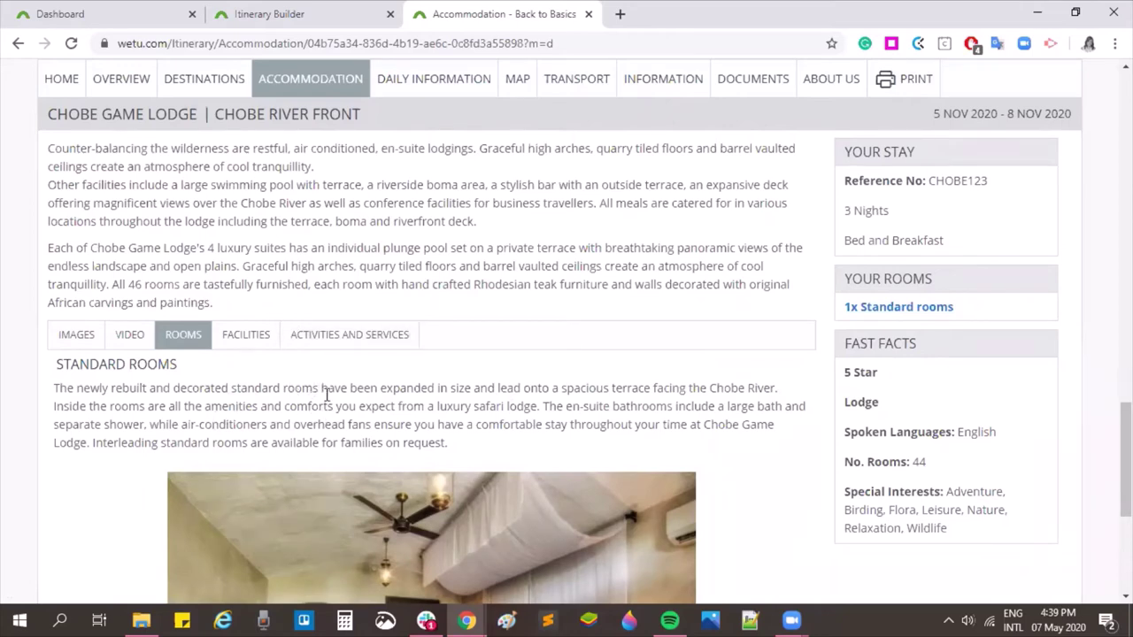
{"action": "key", "text": "super+e"}
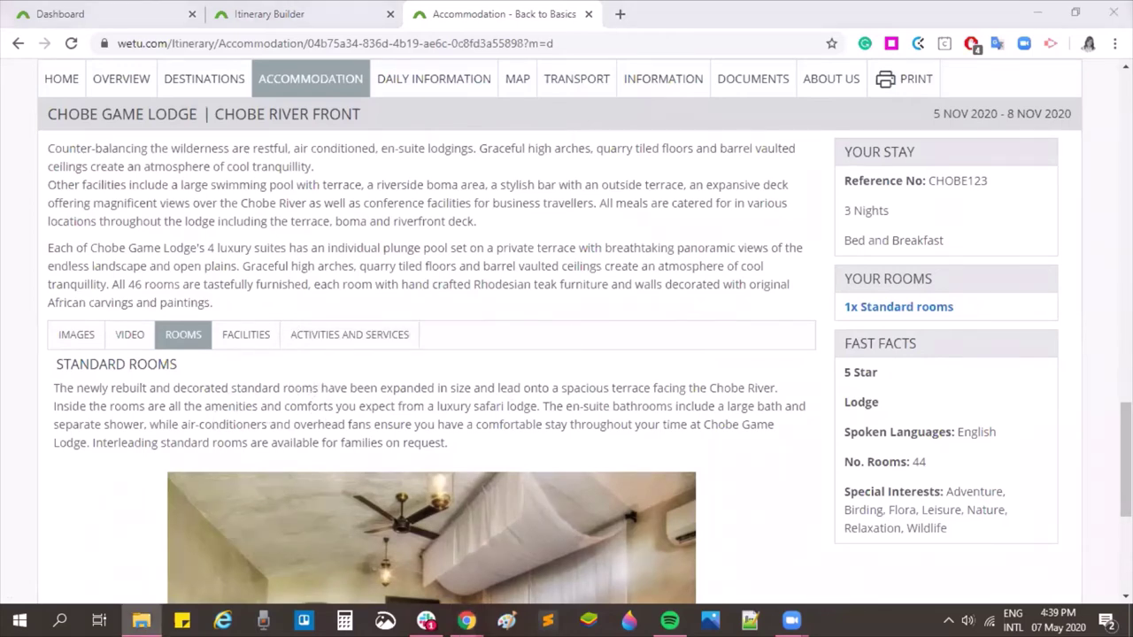
{"action": "key", "text": "alt+Tab"}
{"action": "scroll", "coordinate": [805, 422], "scroll_direction": "down", "scroll_amount": 10}
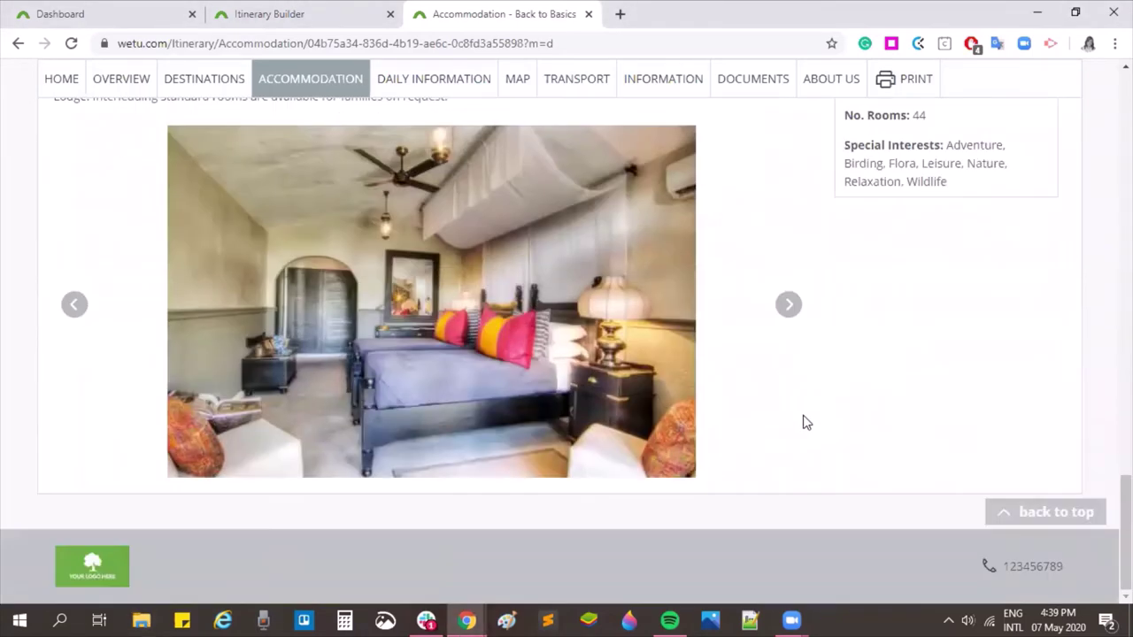
Open the itinerary's daily information and examine the Day 1 Johannesburg text and images.
{"action": "scroll", "coordinate": [729, 397], "scroll_direction": "up", "scroll_amount": 15}
{"action": "scroll", "coordinate": [670, 342], "scroll_direction": "up", "scroll_amount": 3}
{"action": "left_click", "coordinate": [476, 276]}
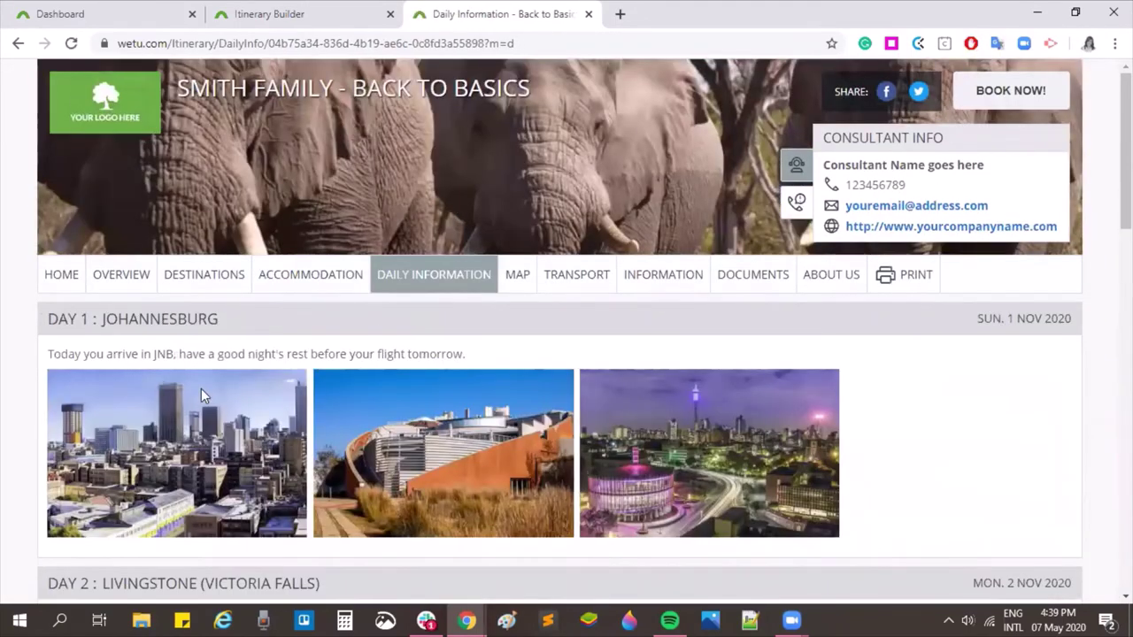
{"action": "scroll", "coordinate": [320, 264], "scroll_direction": "down", "scroll_amount": 2}
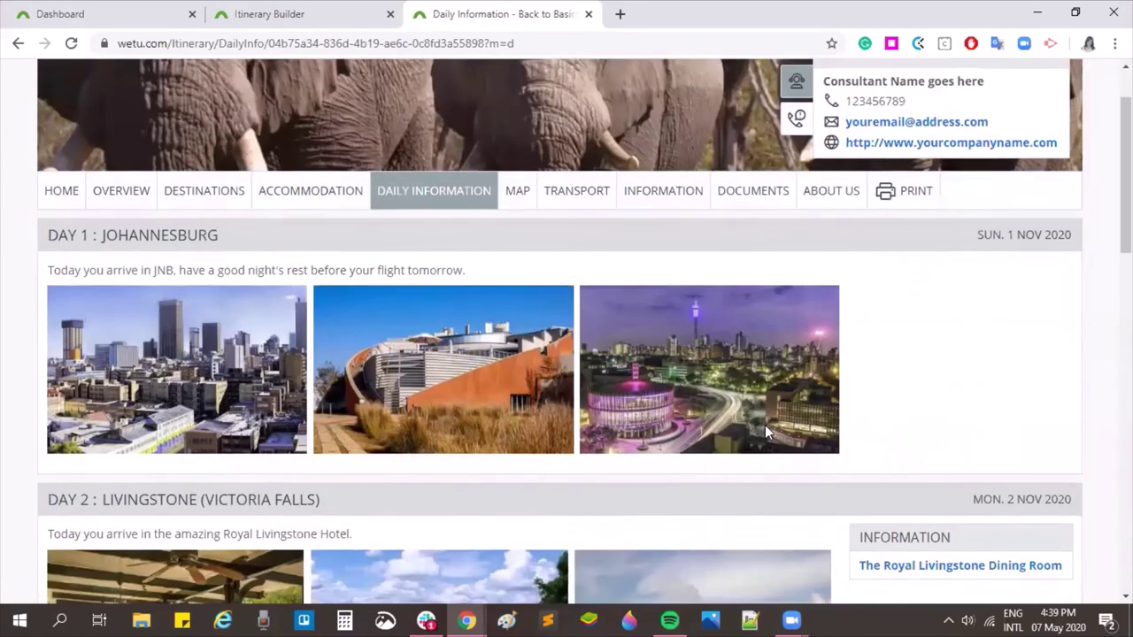
{"action": "left_click_drag", "start_coordinate": [467, 189], "coordinate": [50, 184]}
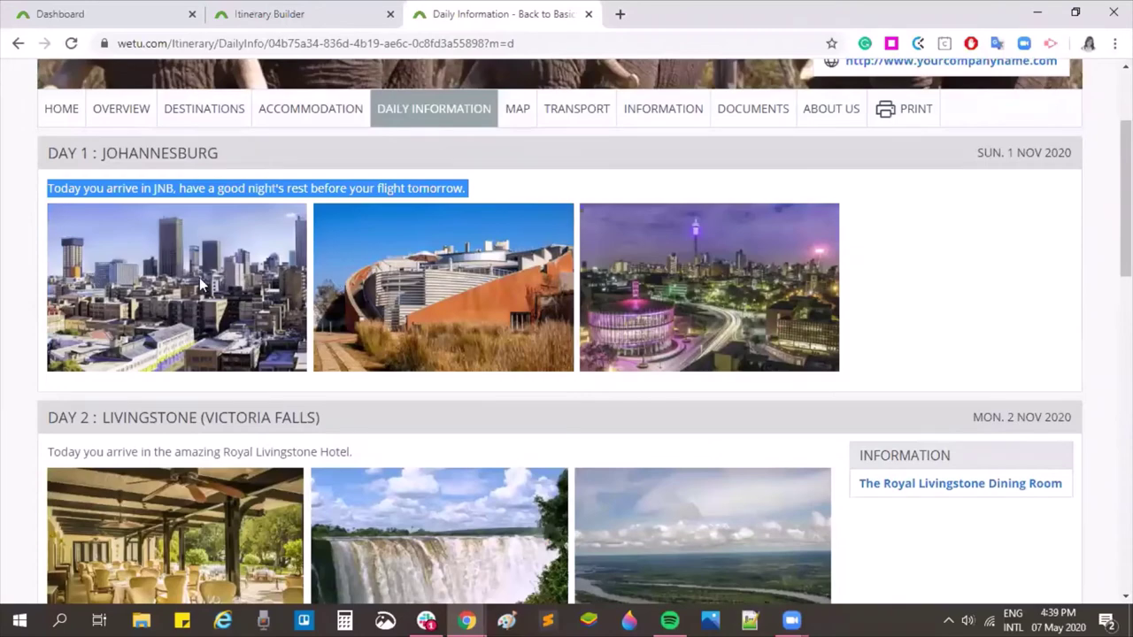
Review the Day 2 Livingstone (Victoria Falls) text, images and expert tips, and the Day 3 activities.
{"action": "left_click", "coordinate": [1004, 264]}
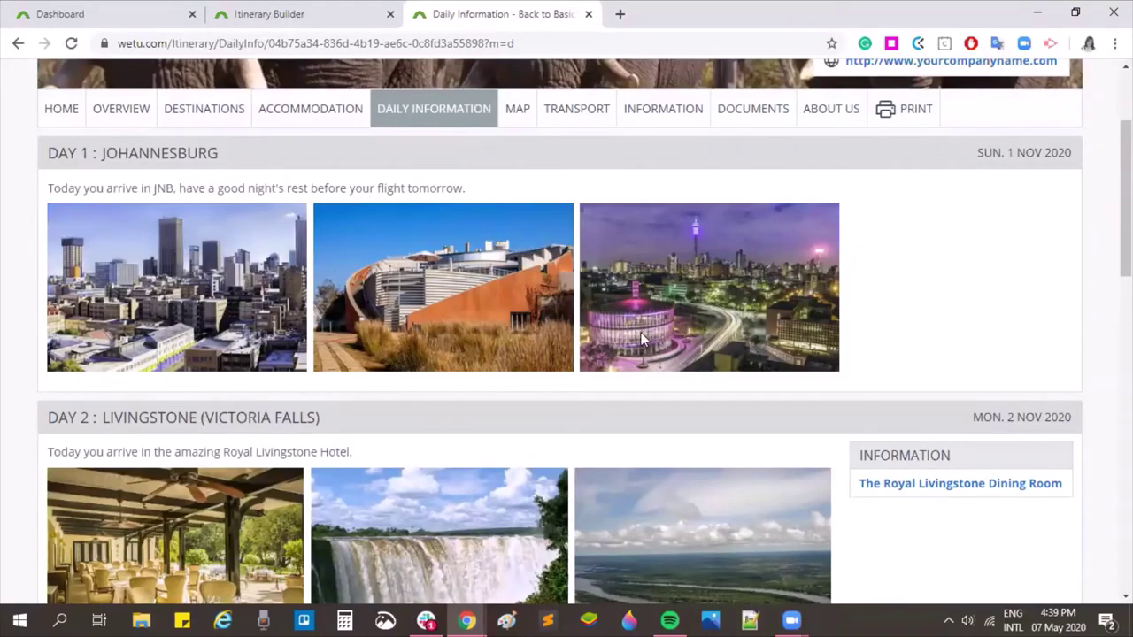
{"action": "scroll", "coordinate": [648, 320], "scroll_direction": "down", "scroll_amount": 1}
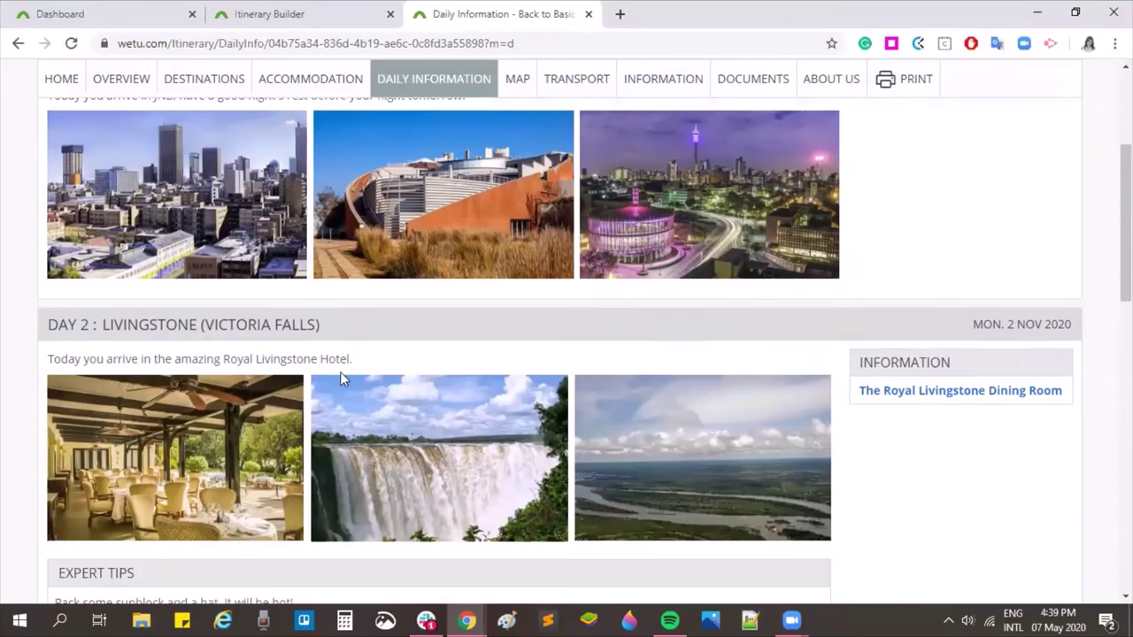
{"action": "scroll", "coordinate": [339, 371], "scroll_direction": "down", "scroll_amount": 1}
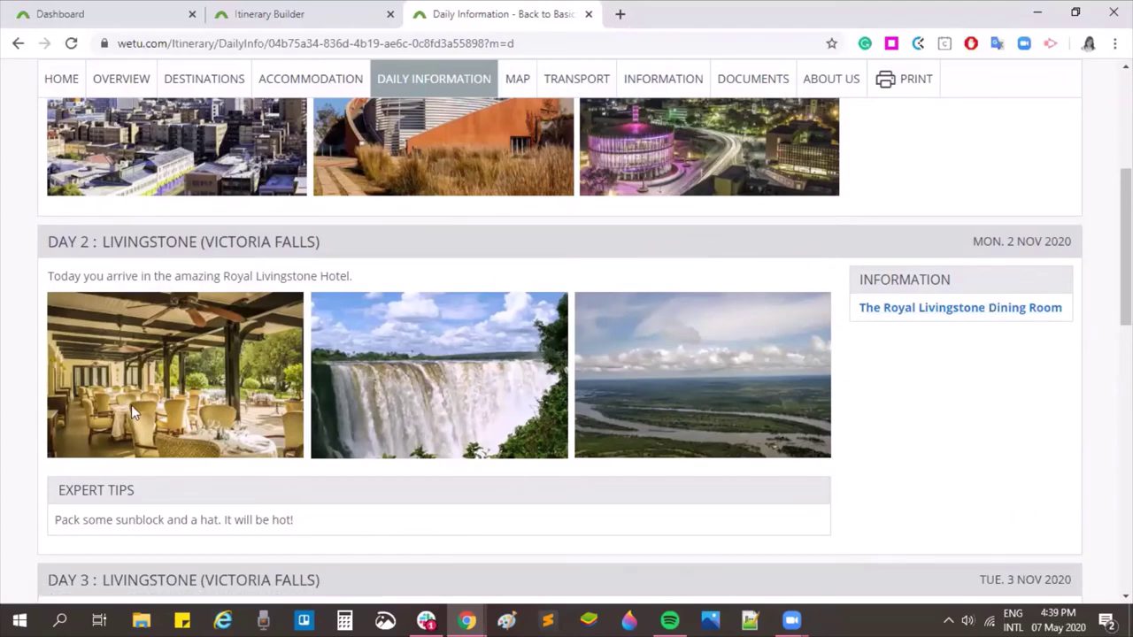
{"action": "scroll", "coordinate": [131, 402], "scroll_direction": "down", "scroll_amount": 2}
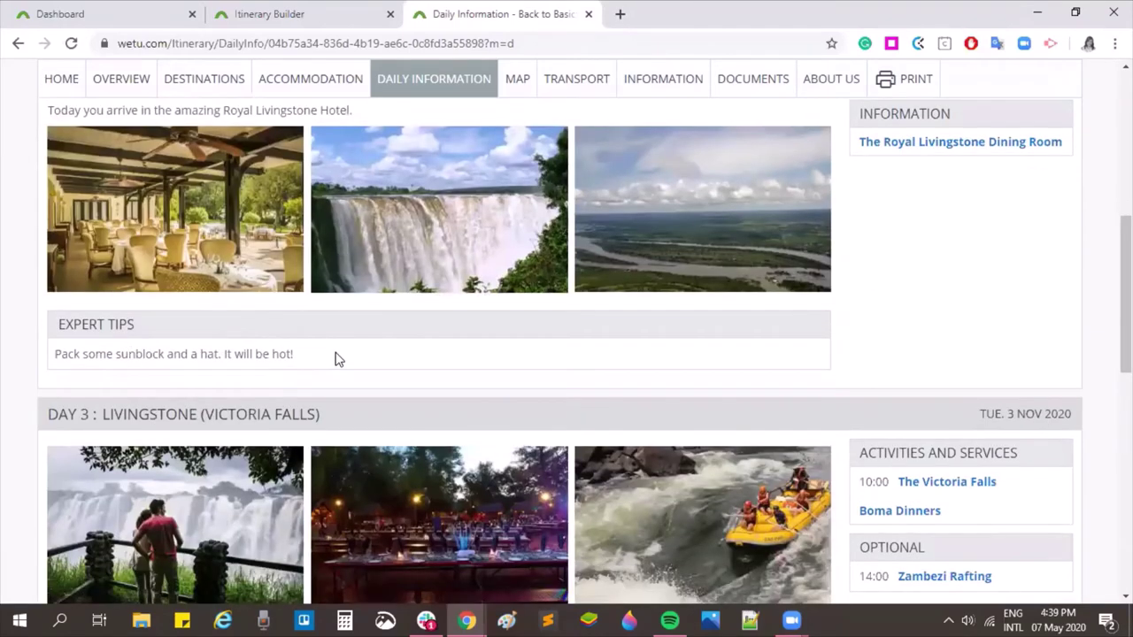
{"action": "left_click_drag", "start_coordinate": [332, 358], "coordinate": [53, 354]}
{"action": "scroll", "coordinate": [628, 316], "scroll_direction": "down", "scroll_amount": 2}
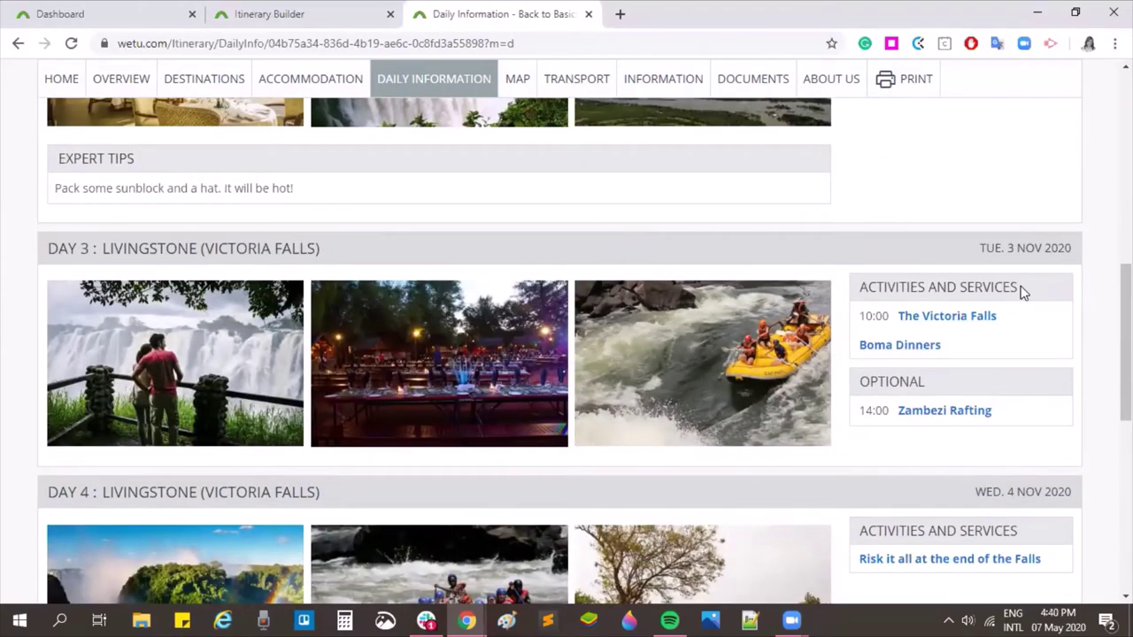
View the details of the Day 4 activity Risk it all at the end of the Falls, and close them.
{"action": "scroll", "coordinate": [1022, 292], "scroll_direction": "down", "scroll_amount": 4}
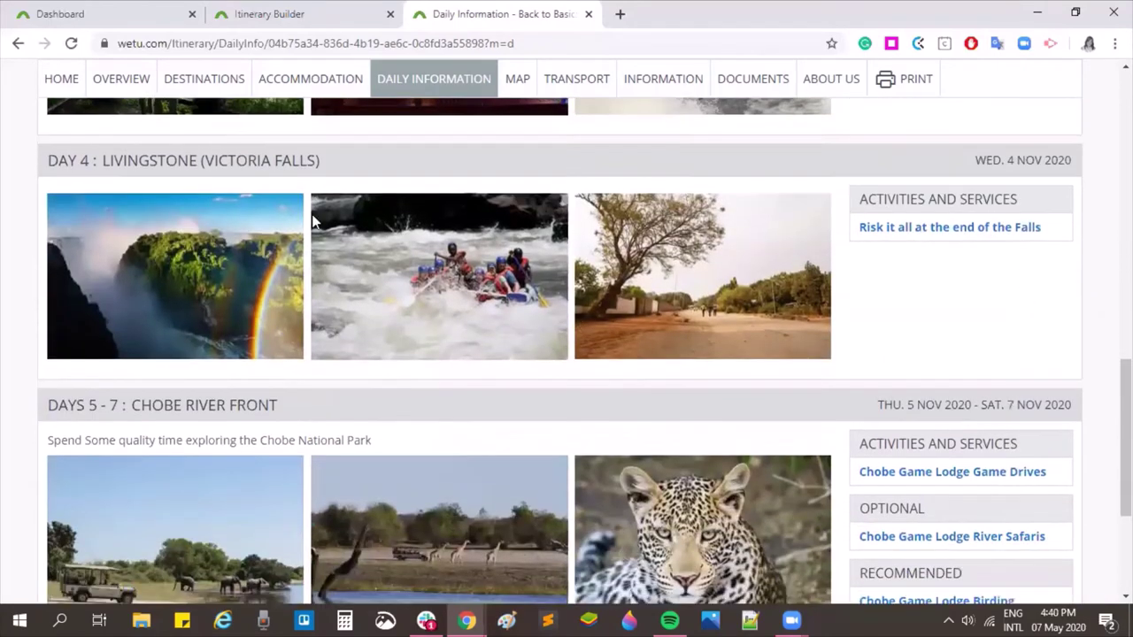
{"action": "left_click", "coordinate": [1027, 228]}
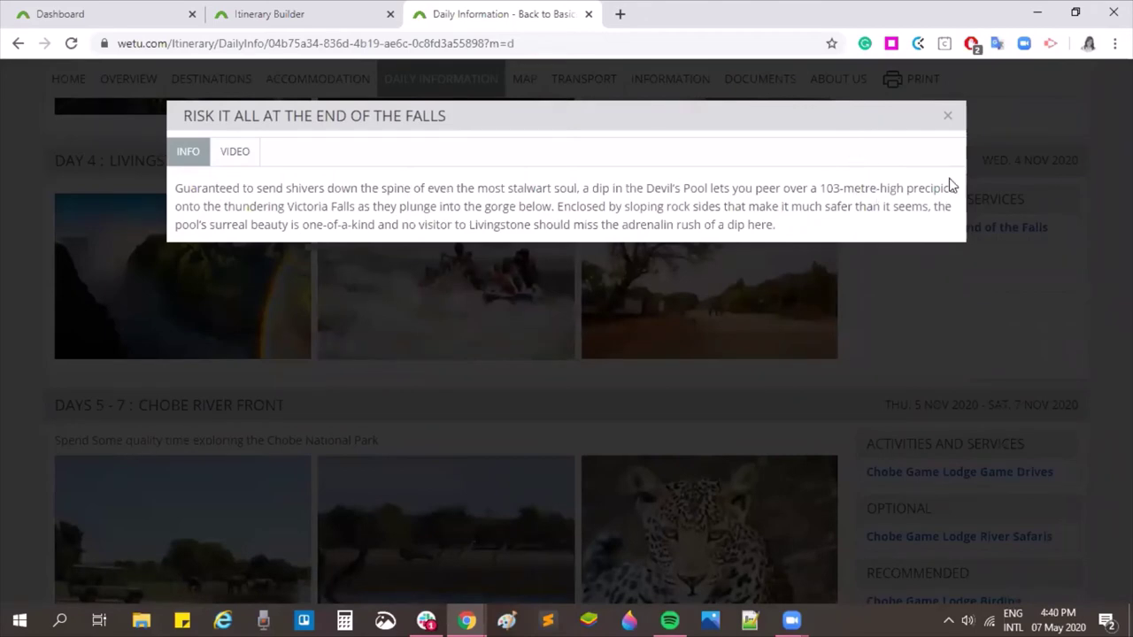
{"action": "left_click", "coordinate": [947, 115]}
Examine the Days 5 - 7 Chobe River Front section and the Day 8 departure, and return to the page's beginning.
{"action": "scroll", "coordinate": [537, 356], "scroll_direction": "down", "scroll_amount": 3}
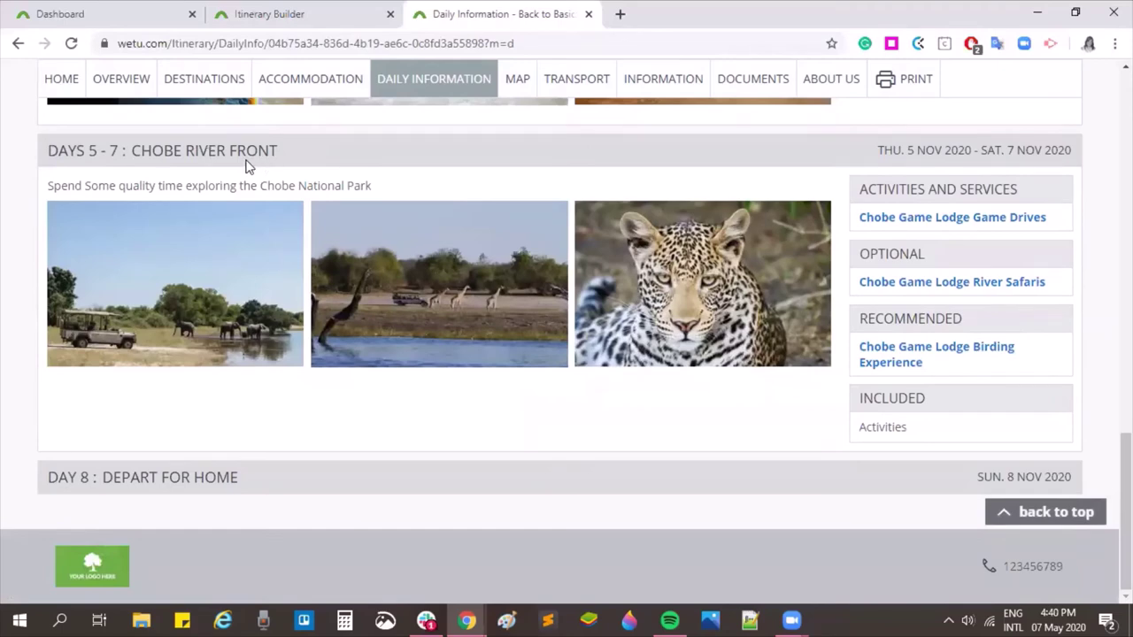
{"action": "left_click_drag", "start_coordinate": [115, 148], "coordinate": [123, 149]}
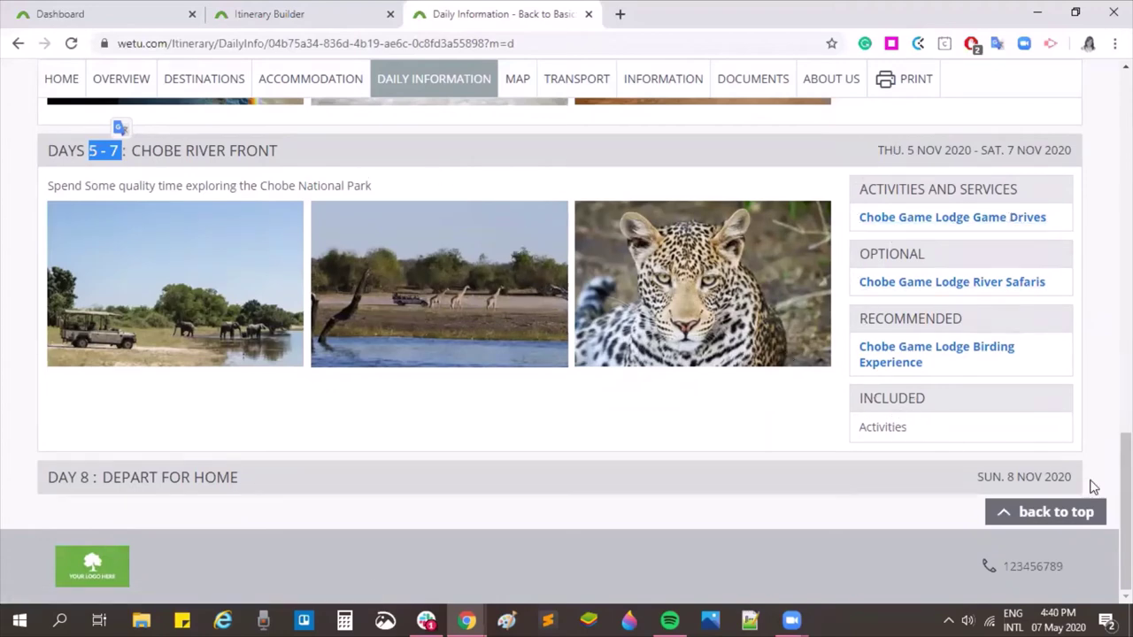
{"action": "left_click", "coordinate": [1050, 510]}
Open the itinerary's map and inspect the route around Johannesburg and between Livingstone and Chobe.
{"action": "left_click", "coordinate": [502, 269]}
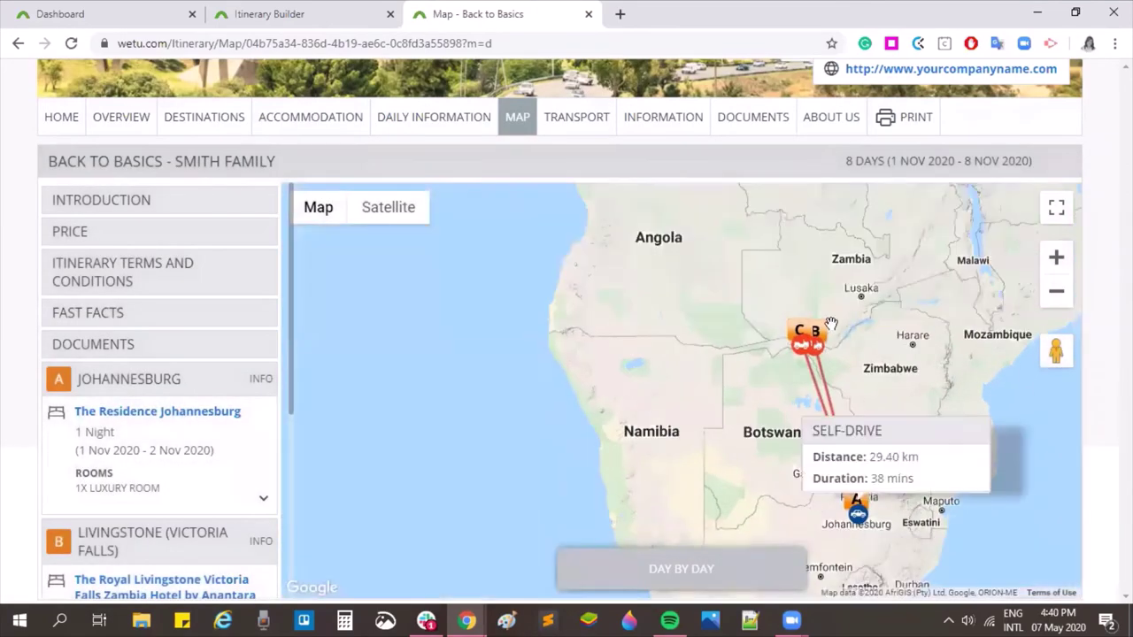
{"action": "scroll", "coordinate": [854, 520], "scroll_direction": "up", "scroll_amount": 2}
{"action": "scroll", "coordinate": [854, 520], "scroll_direction": "up", "scroll_amount": 3}
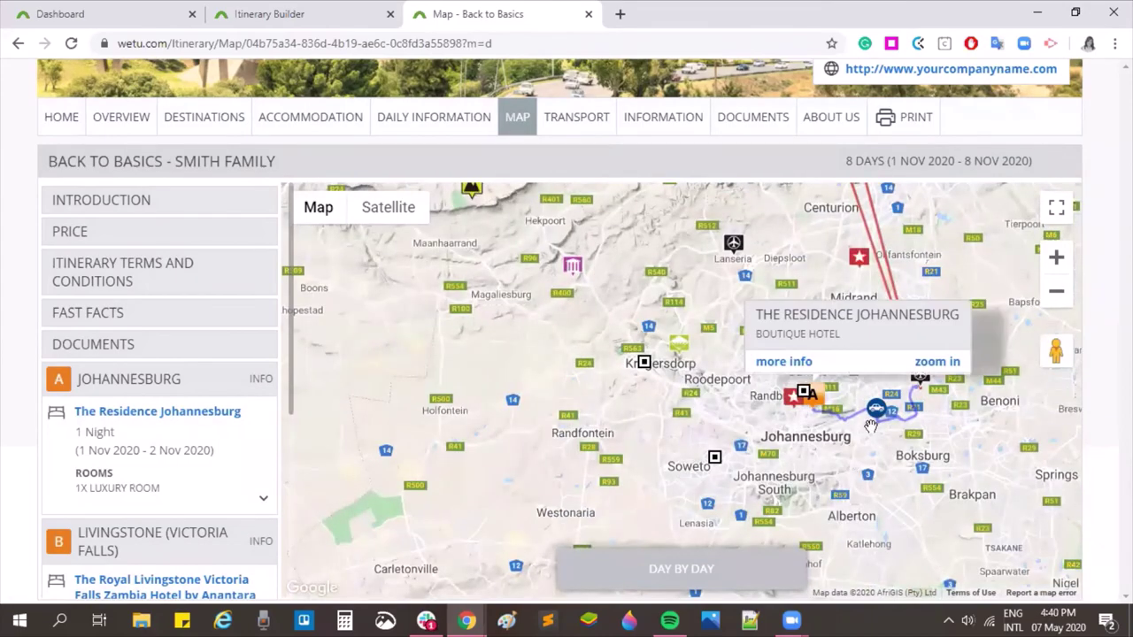
{"action": "scroll", "coordinate": [867, 431], "scroll_direction": "up", "scroll_amount": 1}
{"action": "scroll", "coordinate": [867, 432], "scroll_direction": "down", "scroll_amount": 3}
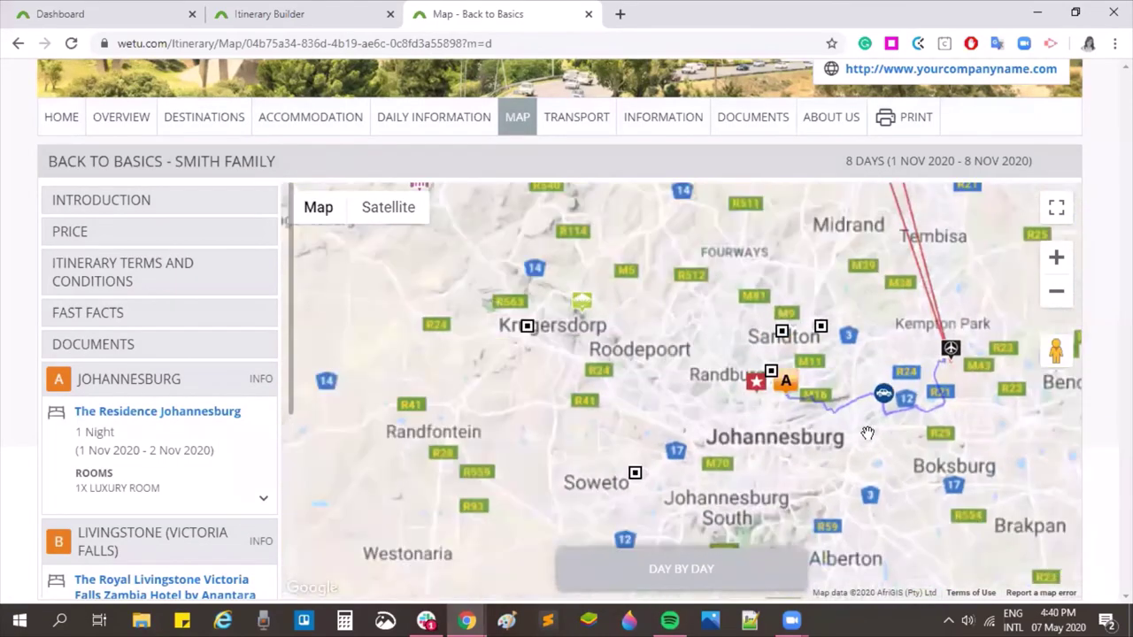
{"action": "left_click_drag", "start_coordinate": [782, 238], "coordinate": [681, 566]}
{"action": "scroll", "coordinate": [784, 278], "scroll_direction": "down", "scroll_amount": 1}
{"action": "left_click_drag", "start_coordinate": [784, 278], "coordinate": [854, 506]}
{"action": "scroll", "coordinate": [854, 506], "scroll_direction": "down", "scroll_amount": 2}
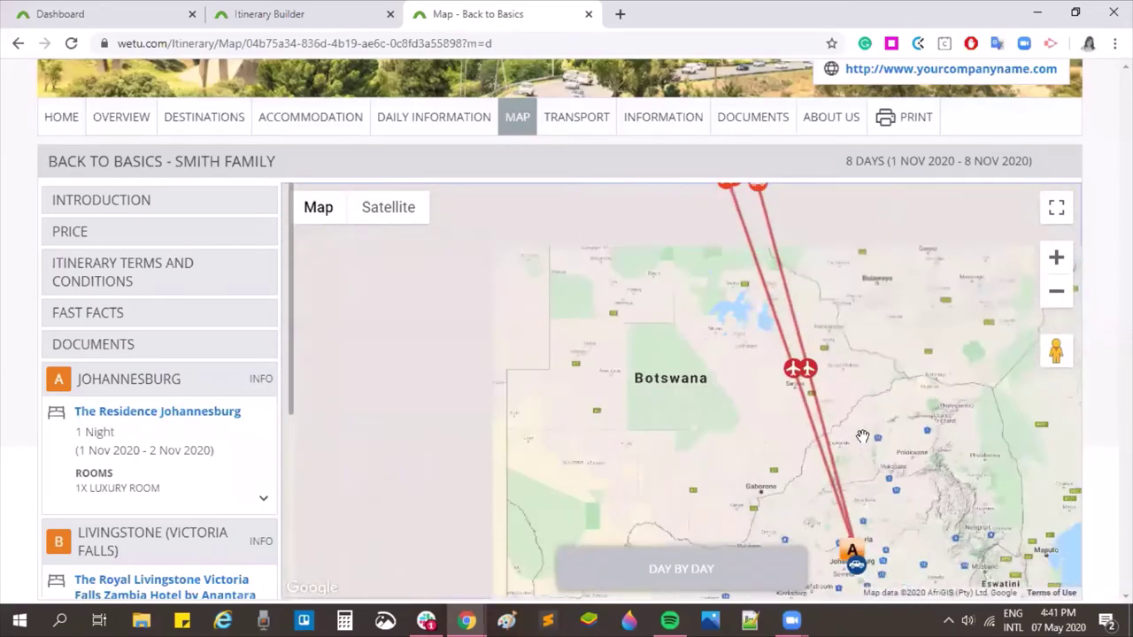
{"action": "scroll", "coordinate": [775, 251], "scroll_direction": "up", "scroll_amount": 3}
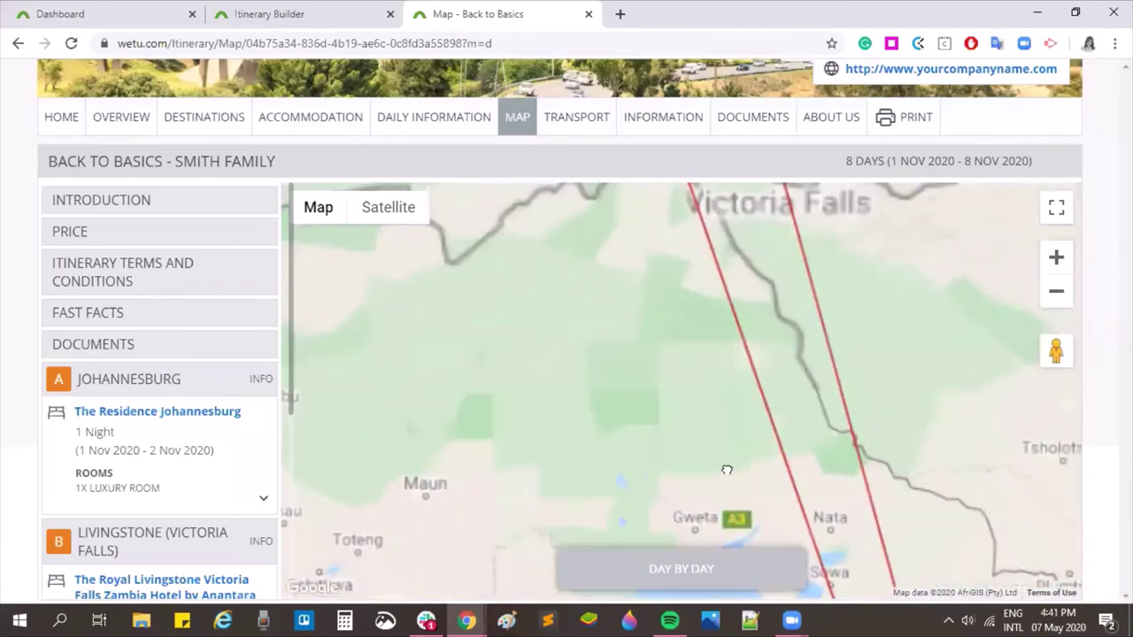
{"action": "scroll", "coordinate": [732, 502], "scroll_direction": "up", "scroll_amount": 2}
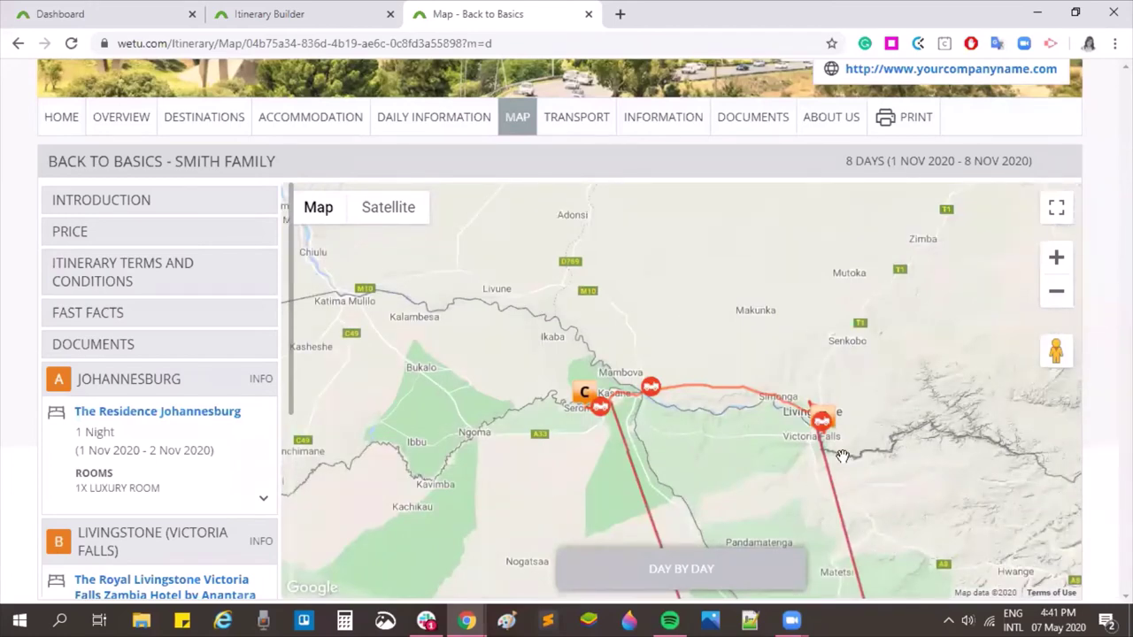
Step through the map day by day from Day 1 Johannesburg to the Day 8 departure and back to Day 1.
{"action": "left_click", "coordinate": [705, 569]}
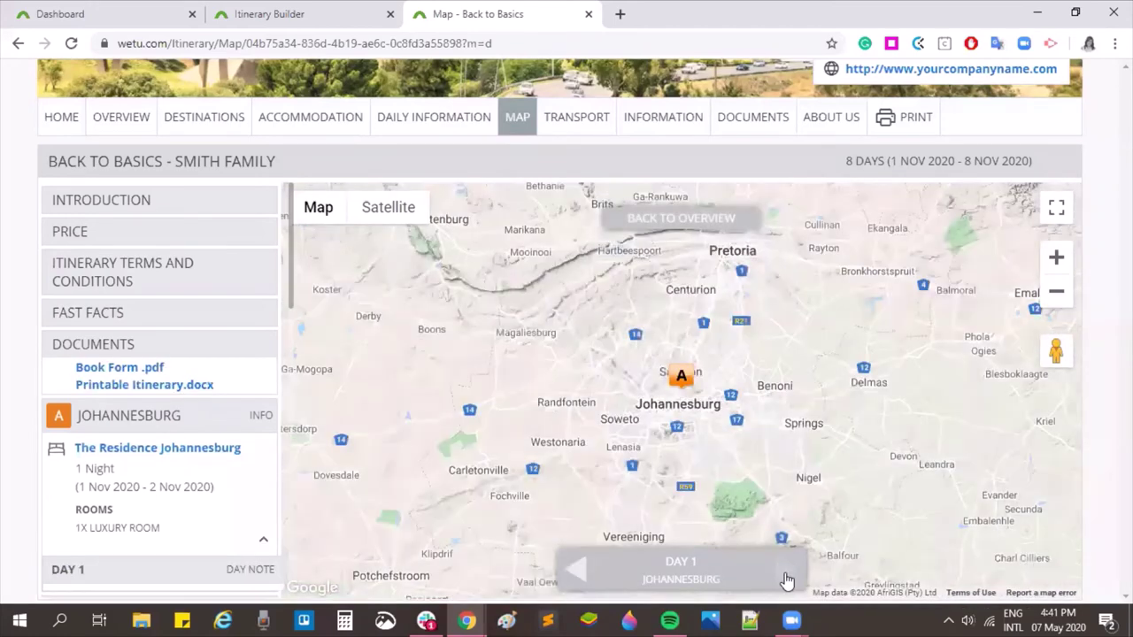
{"action": "left_click", "coordinate": [783, 575]}
{"action": "left_click", "coordinate": [783, 575]}
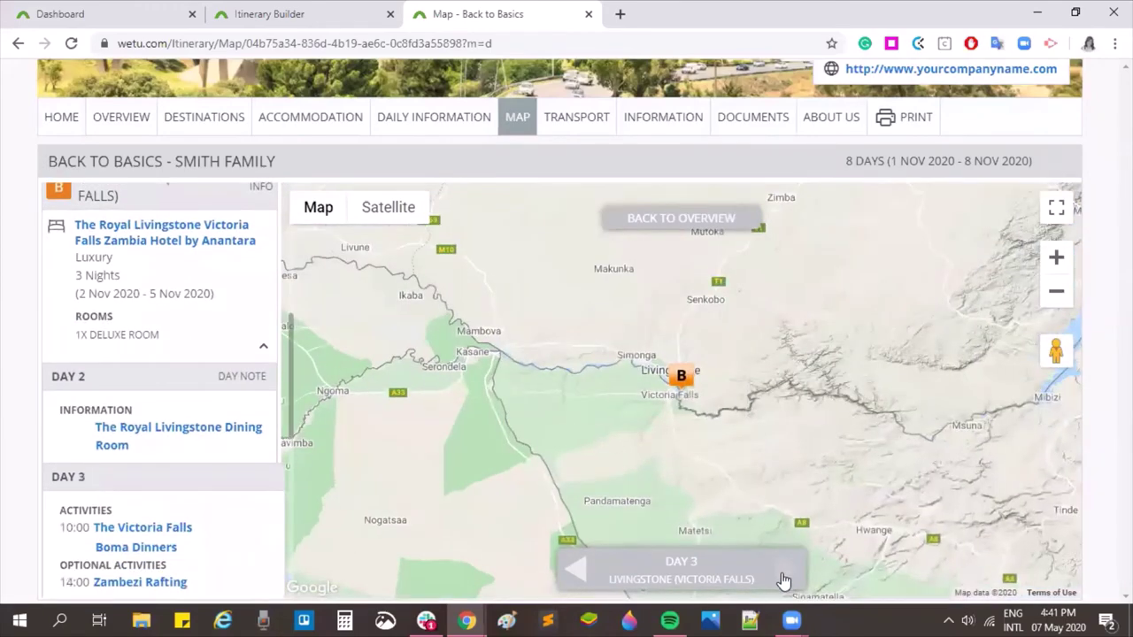
{"action": "left_click", "coordinate": [783, 575]}
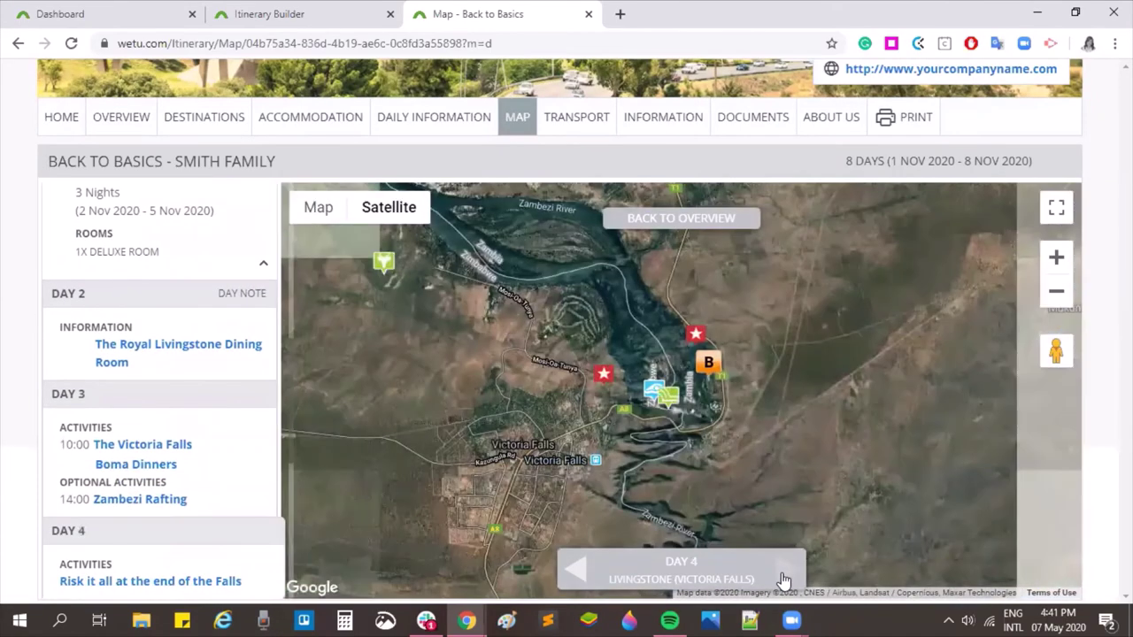
{"action": "left_click", "coordinate": [783, 575]}
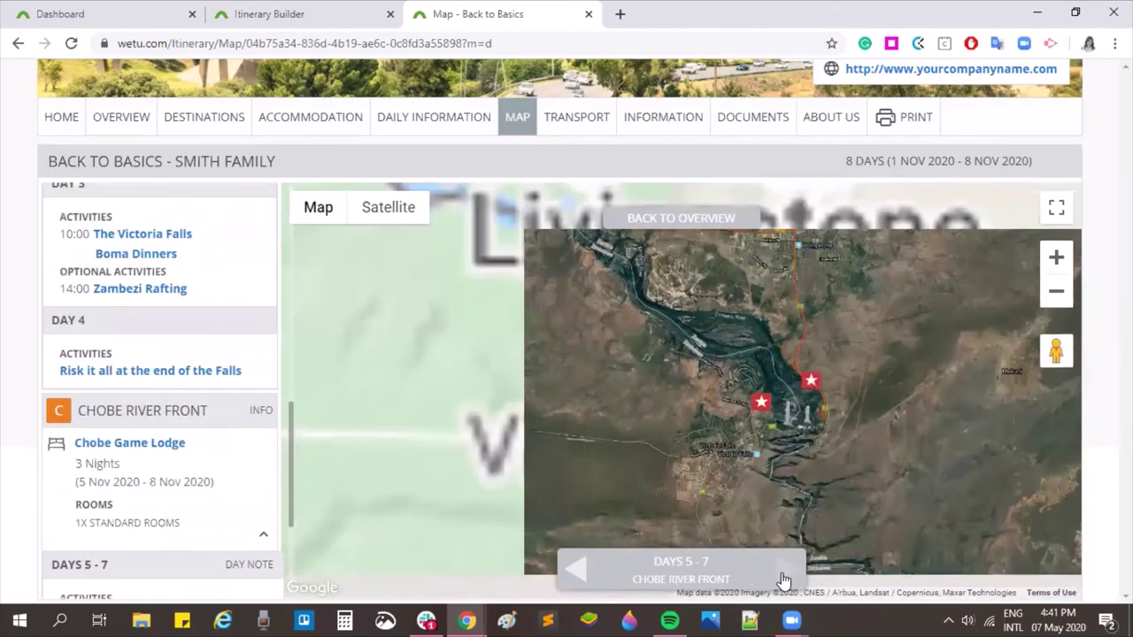
{"action": "left_click", "coordinate": [783, 577]}
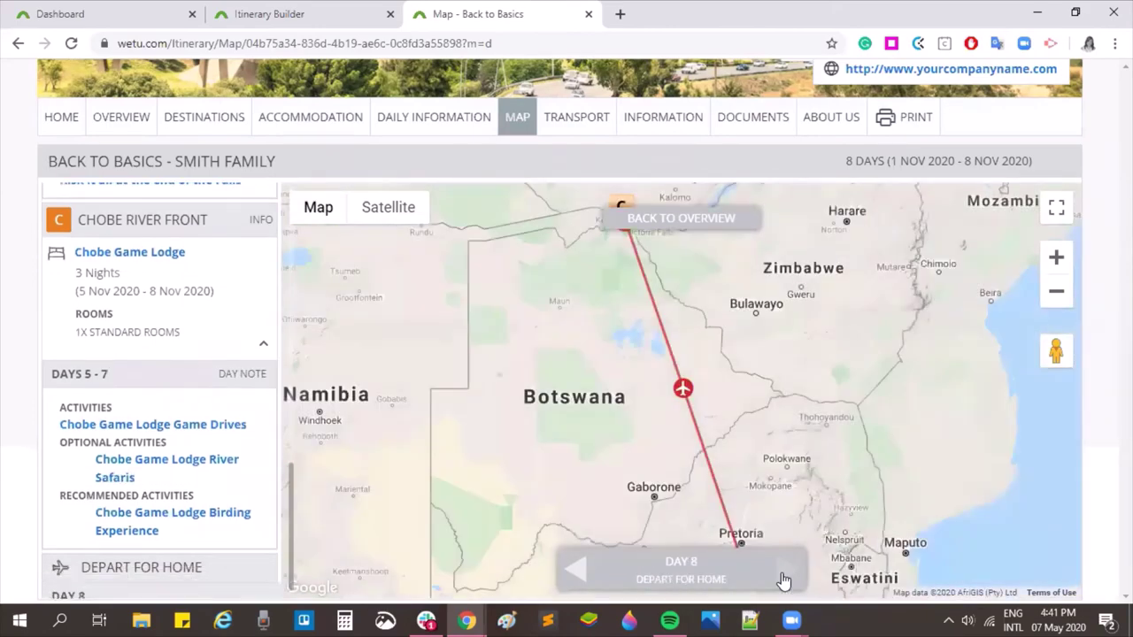
{"action": "left_click", "coordinate": [783, 577]}
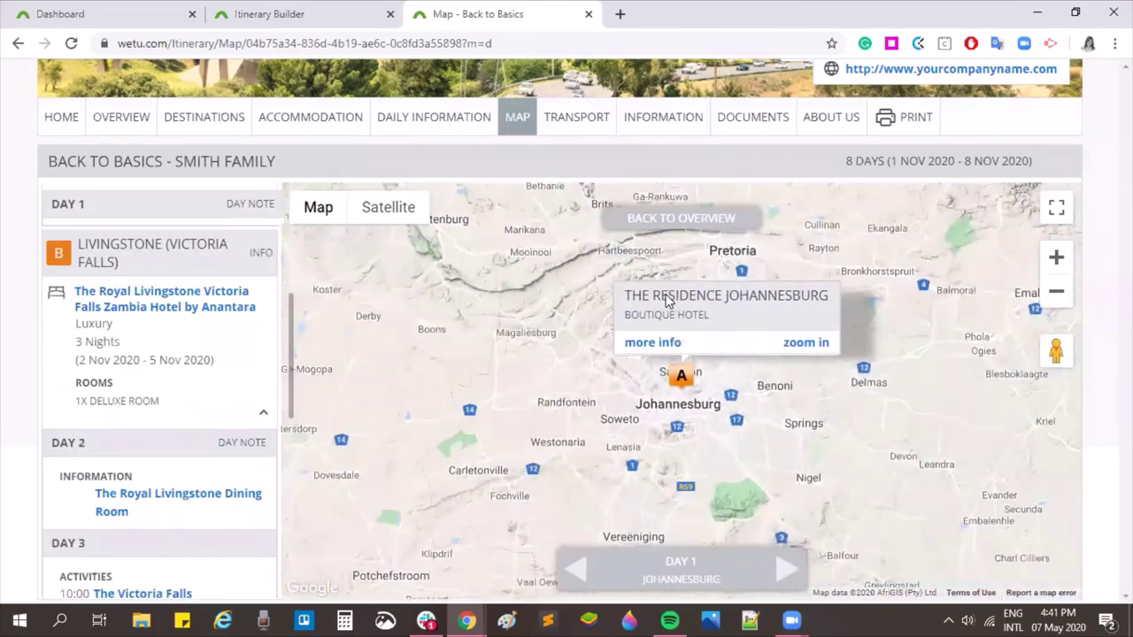
Examine the transport page, checking the 8 November flight's airline, number and times, and the list of transfers.
{"action": "left_click", "coordinate": [581, 126]}
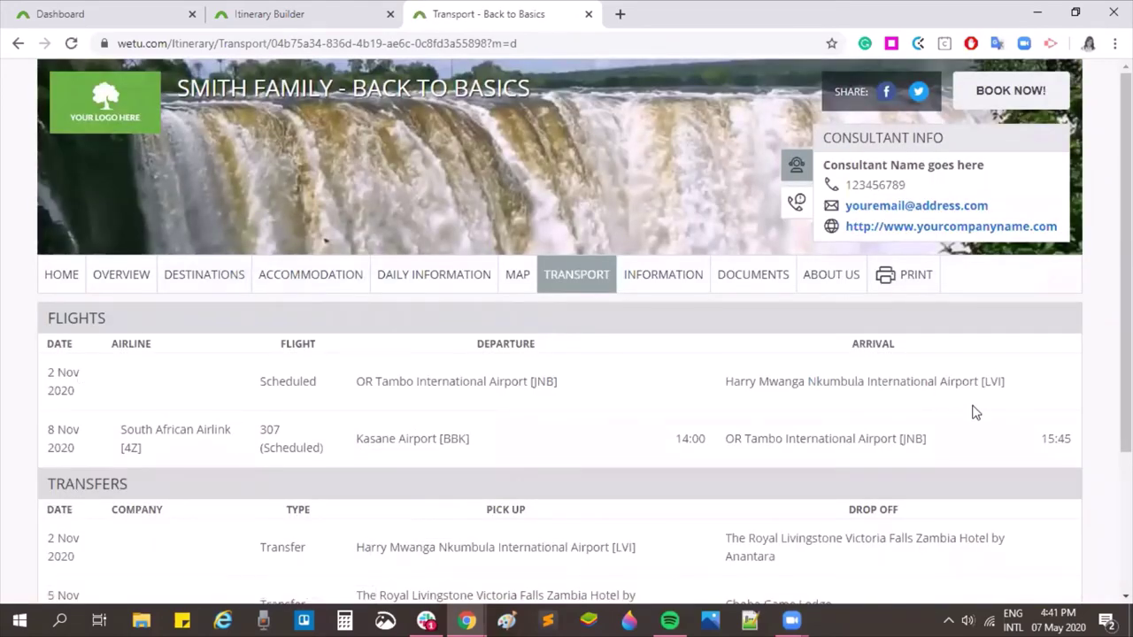
{"action": "scroll", "coordinate": [278, 395], "scroll_direction": "down", "scroll_amount": 1}
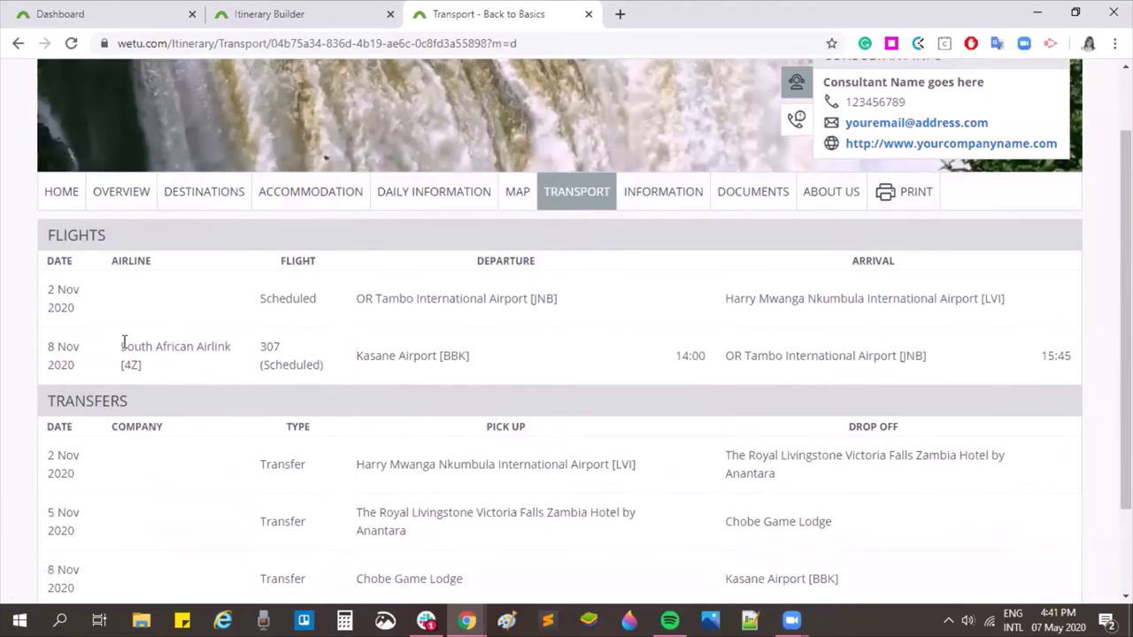
{"action": "left_click_drag", "start_coordinate": [120, 341], "coordinate": [157, 379]}
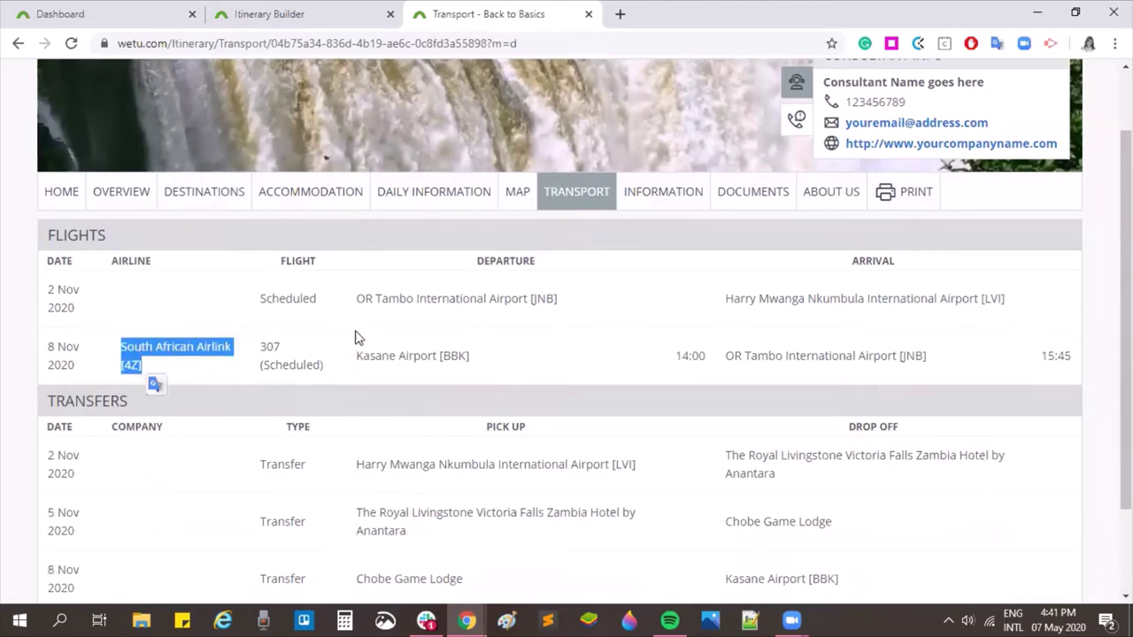
{"action": "left_click_drag", "start_coordinate": [261, 354], "coordinate": [324, 380]}
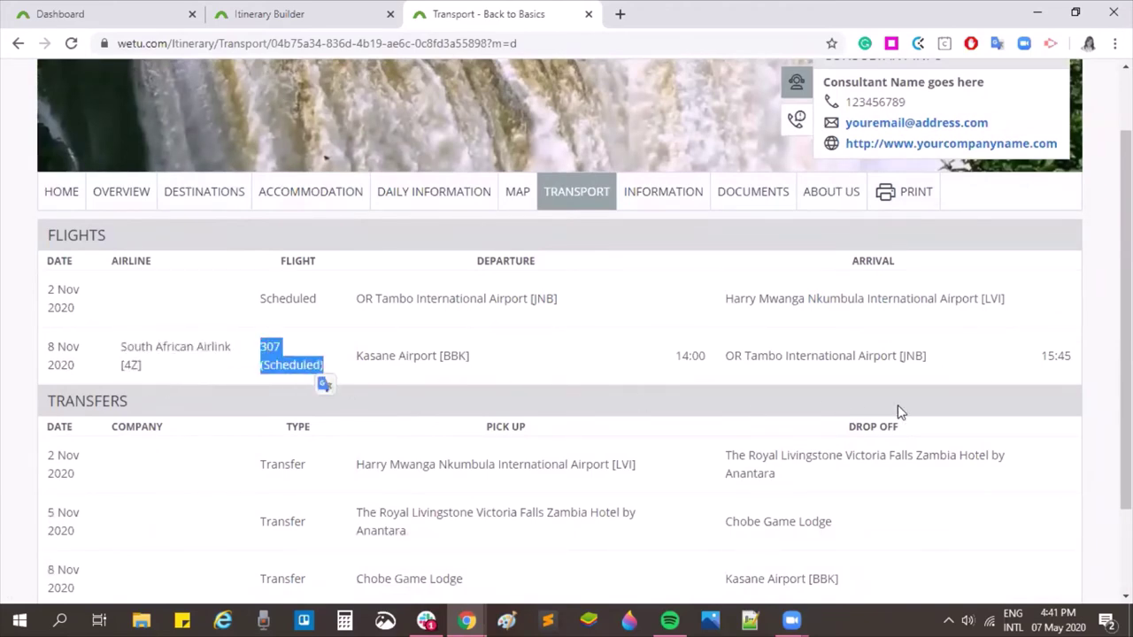
{"action": "left_click_drag", "start_coordinate": [1078, 370], "coordinate": [1046, 356]}
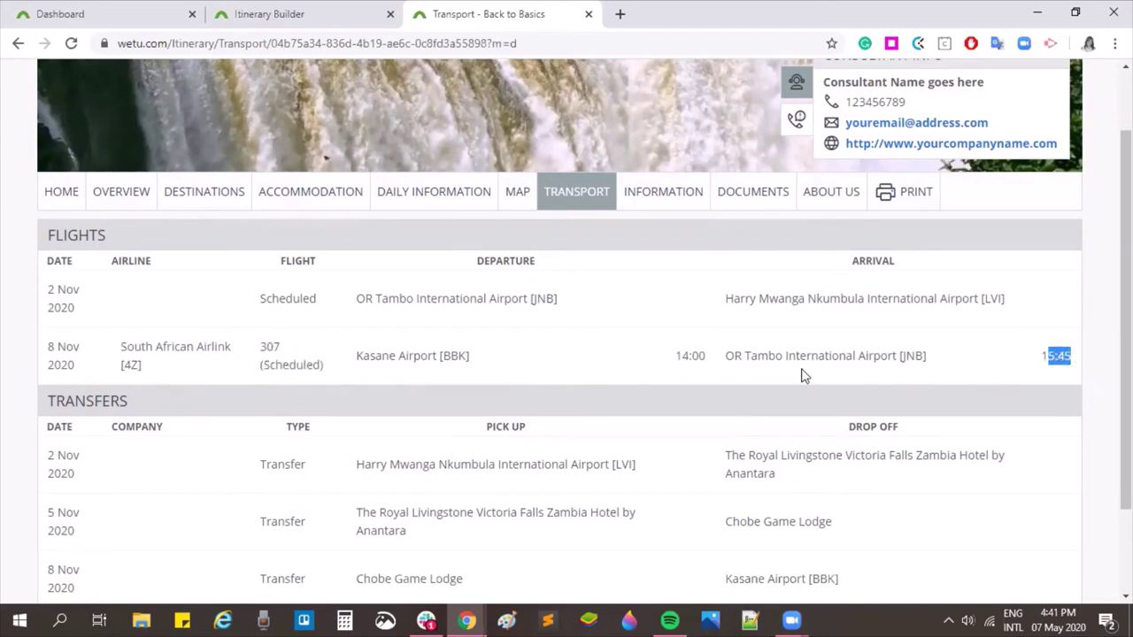
{"action": "left_click_drag", "start_coordinate": [680, 356], "coordinate": [714, 354]}
{"action": "left_click", "coordinate": [391, 360]}
{"action": "scroll", "coordinate": [693, 478], "scroll_direction": "down", "scroll_amount": 3}
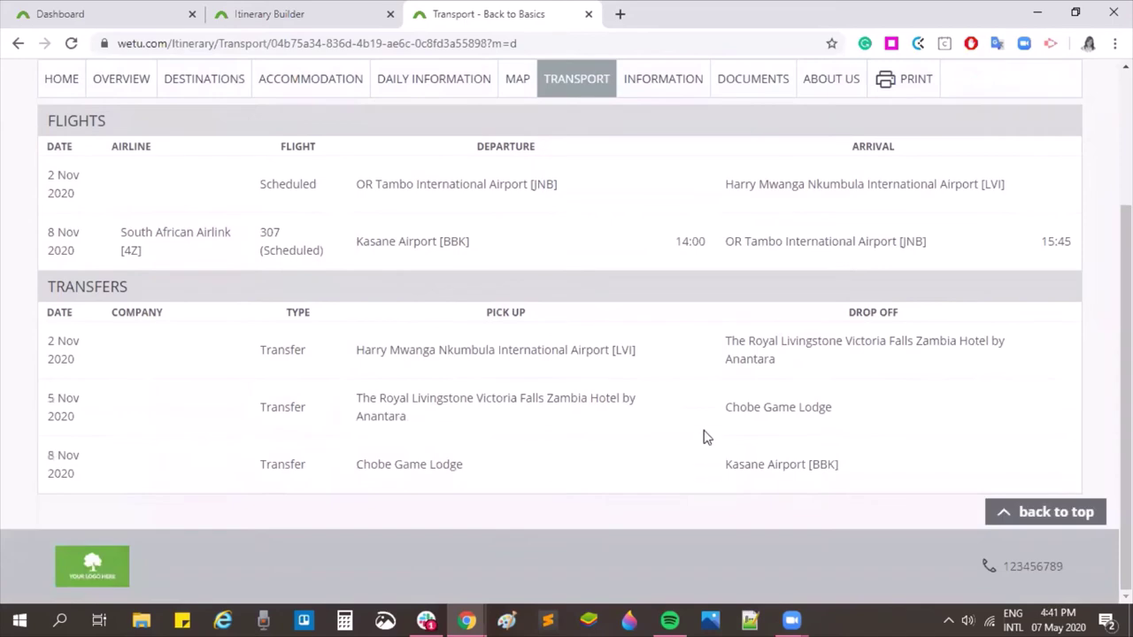
{"action": "scroll", "coordinate": [565, 360], "scroll_direction": "up", "scroll_amount": 3}
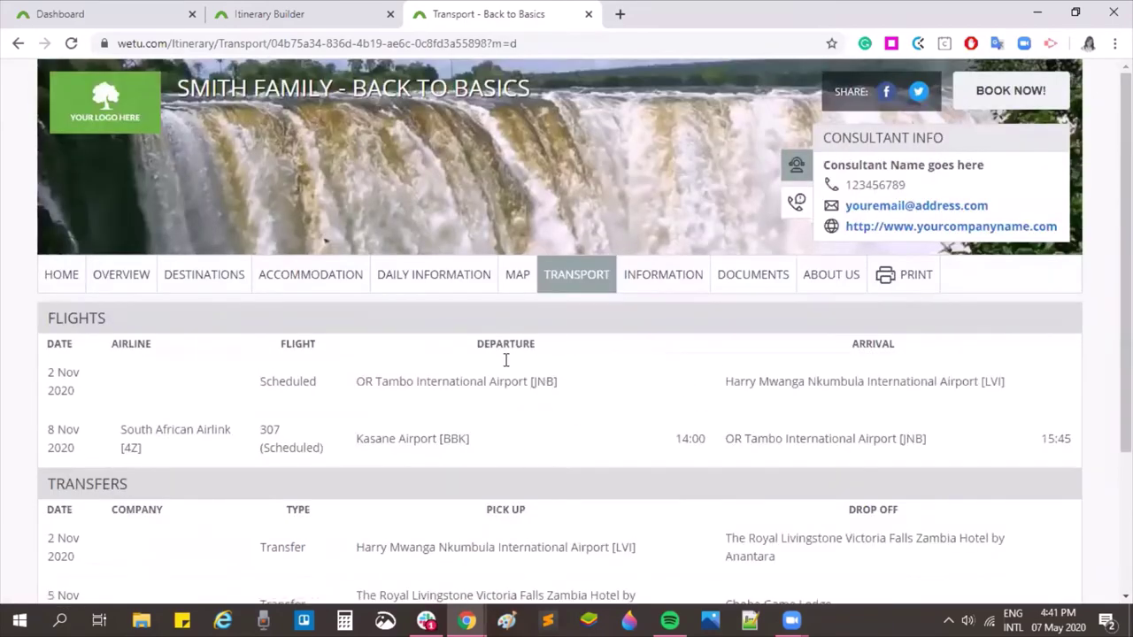
Review the travel information page's guidance and South Africa country details, and collapse the South Africa section.
{"action": "left_click", "coordinate": [665, 288]}
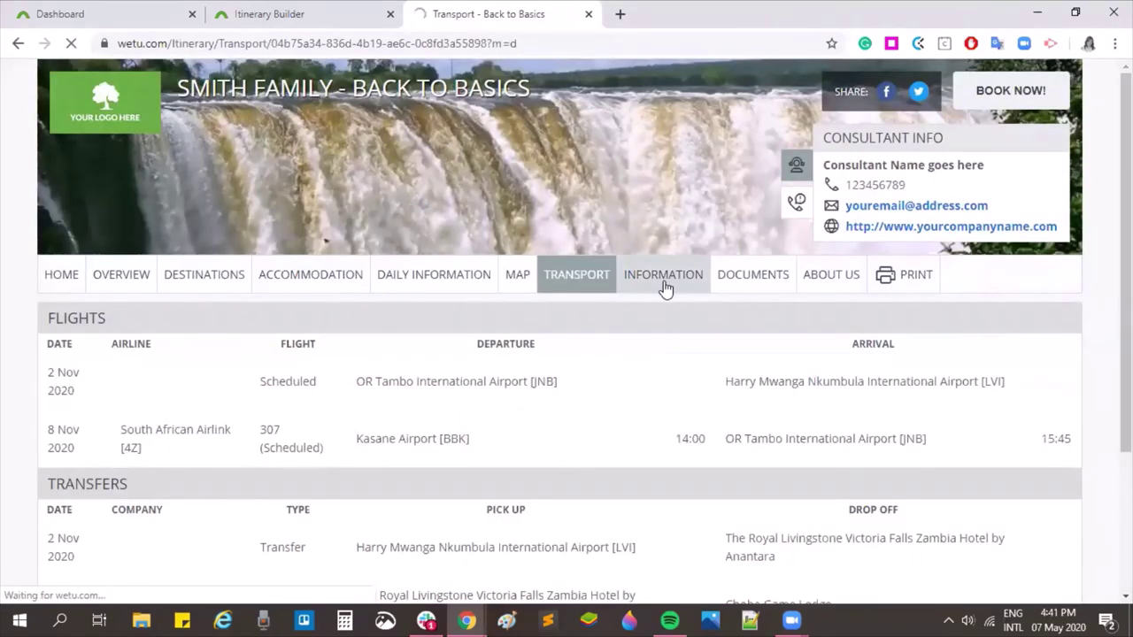
{"action": "scroll", "coordinate": [554, 379], "scroll_direction": "down", "scroll_amount": 3}
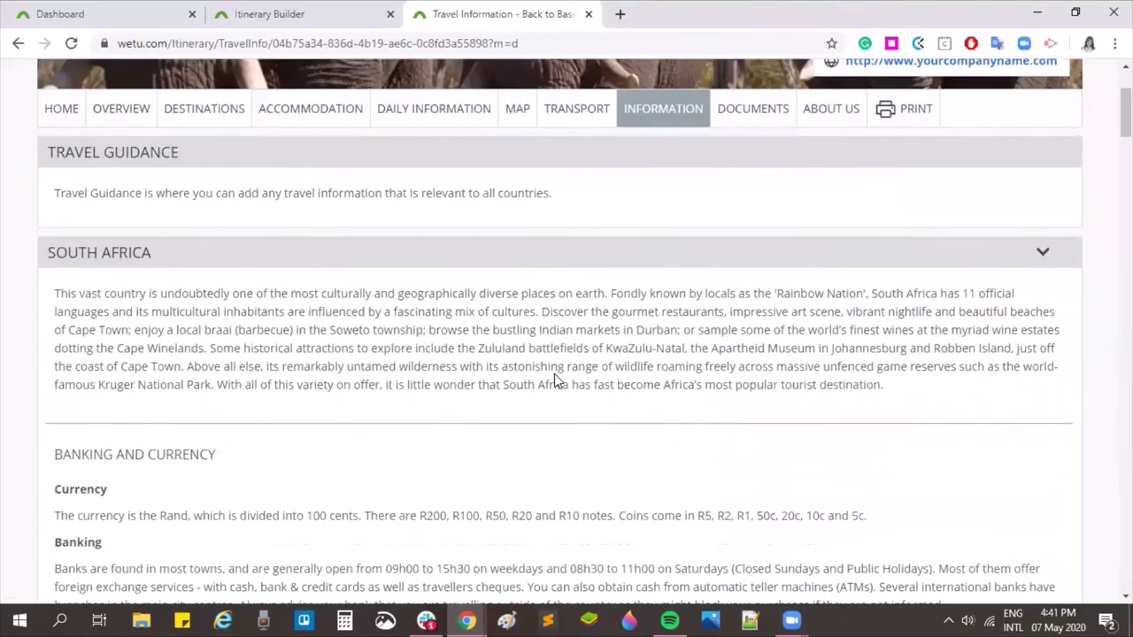
{"action": "scroll", "coordinate": [265, 372], "scroll_direction": "down", "scroll_amount": 5}
{"action": "scroll", "coordinate": [271, 373], "scroll_direction": "up", "scroll_amount": 2}
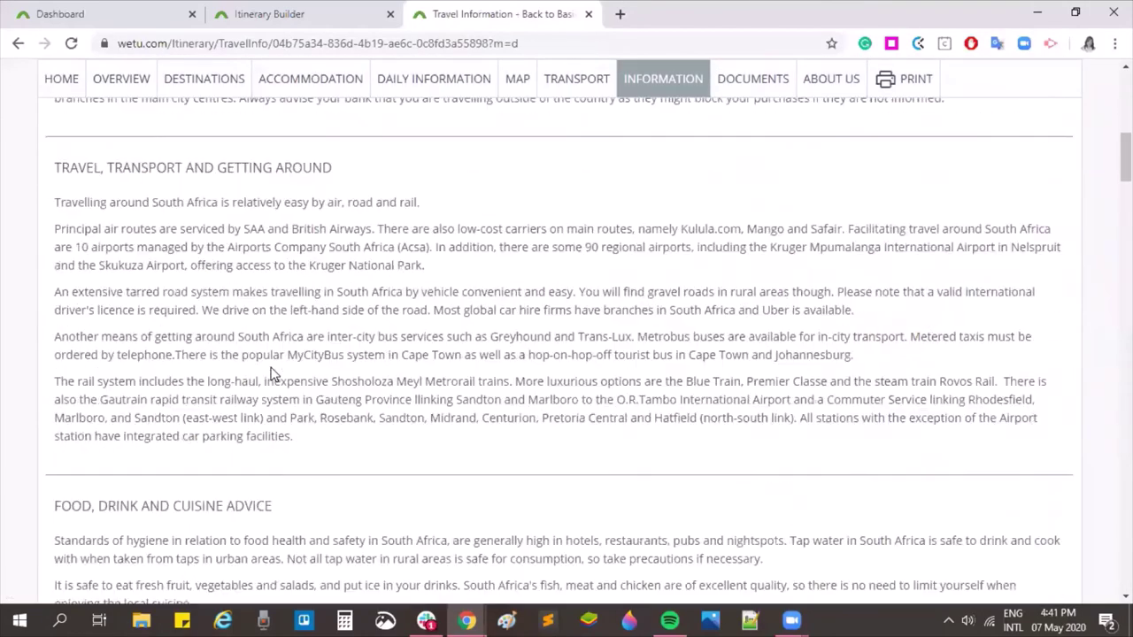
{"action": "scroll", "coordinate": [272, 373], "scroll_direction": "up", "scroll_amount": 2}
{"action": "left_click", "coordinate": [297, 166]}
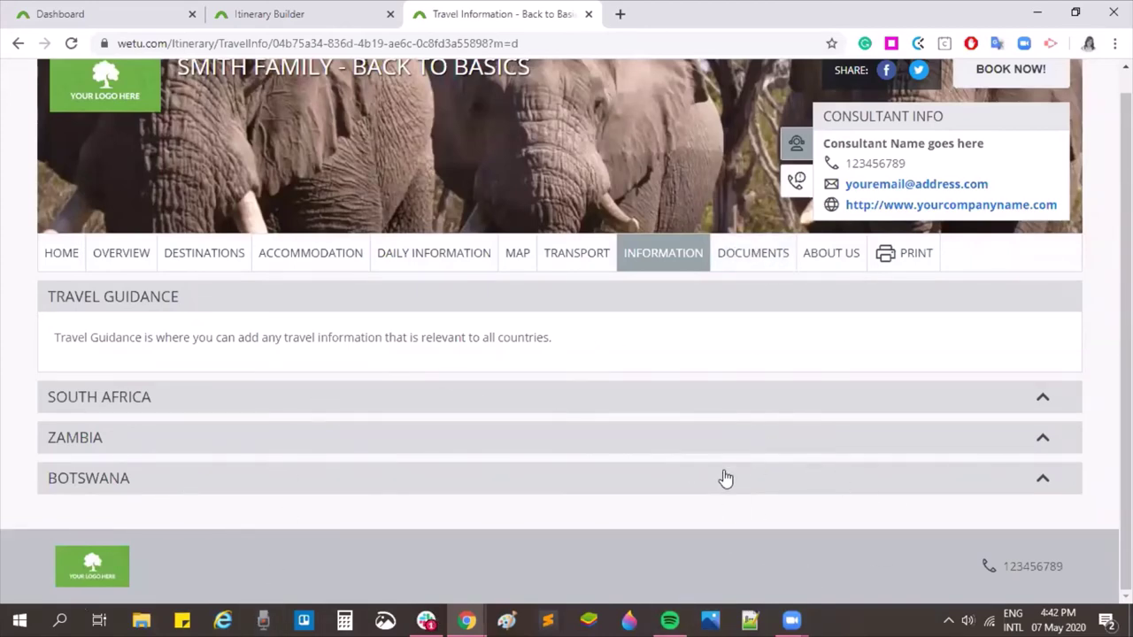
View the itinerary's documents page and the About Us page with its consultant, company and terms and conditions sections.
{"action": "left_click", "coordinate": [759, 256]}
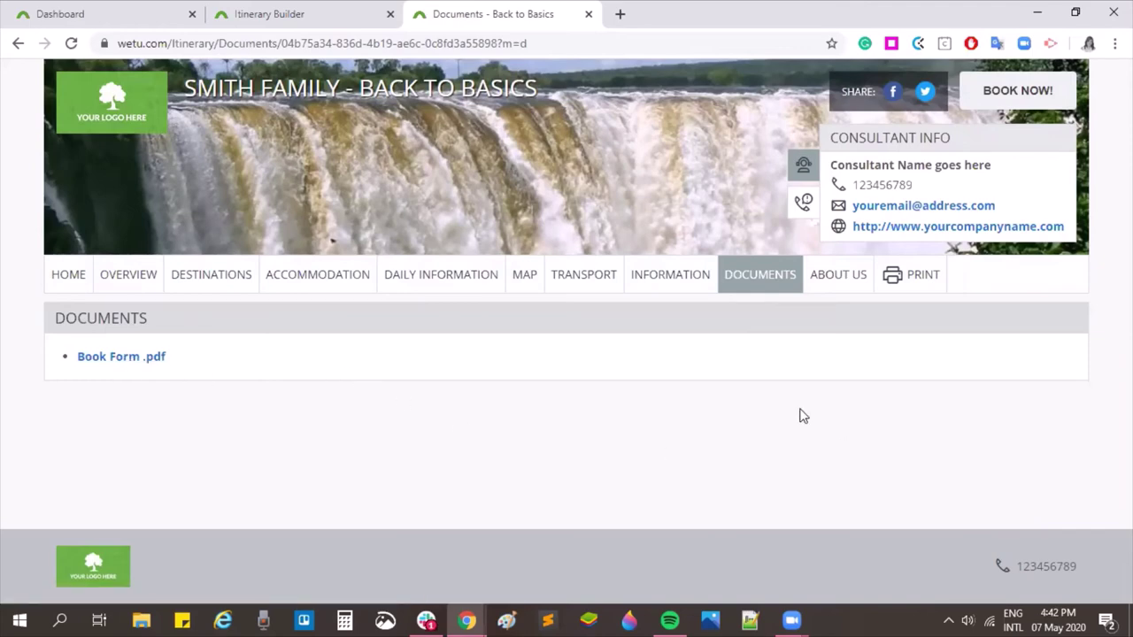
{"action": "left_click", "coordinate": [839, 274]}
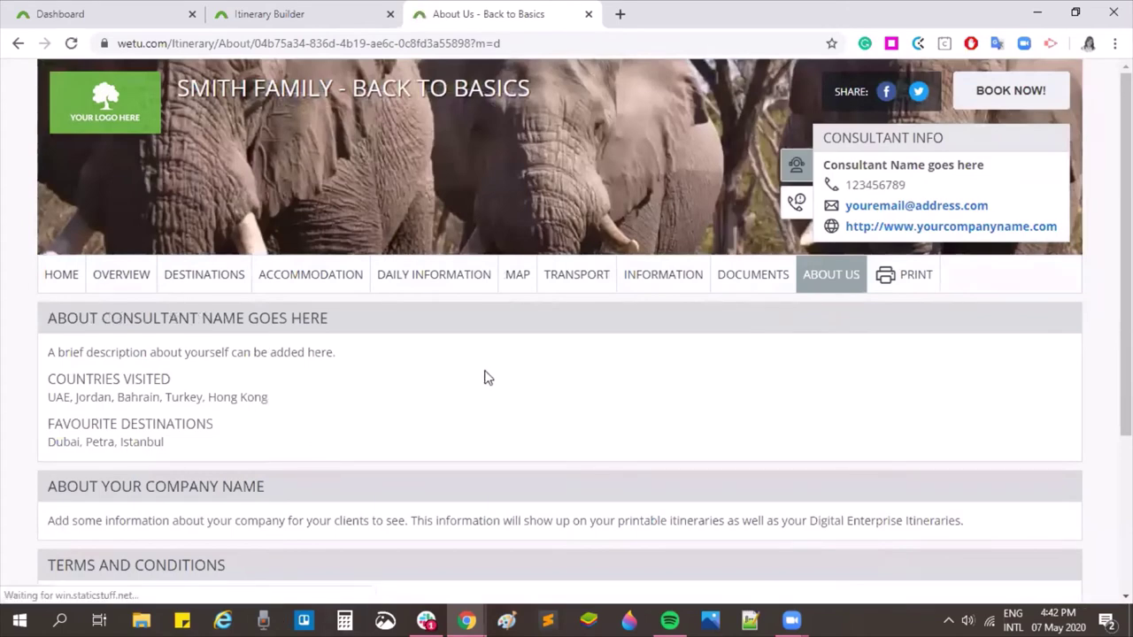
{"action": "scroll", "coordinate": [487, 372], "scroll_direction": "down", "scroll_amount": 1}
{"action": "scroll", "coordinate": [434, 350], "scroll_direction": "down", "scroll_amount": 2}
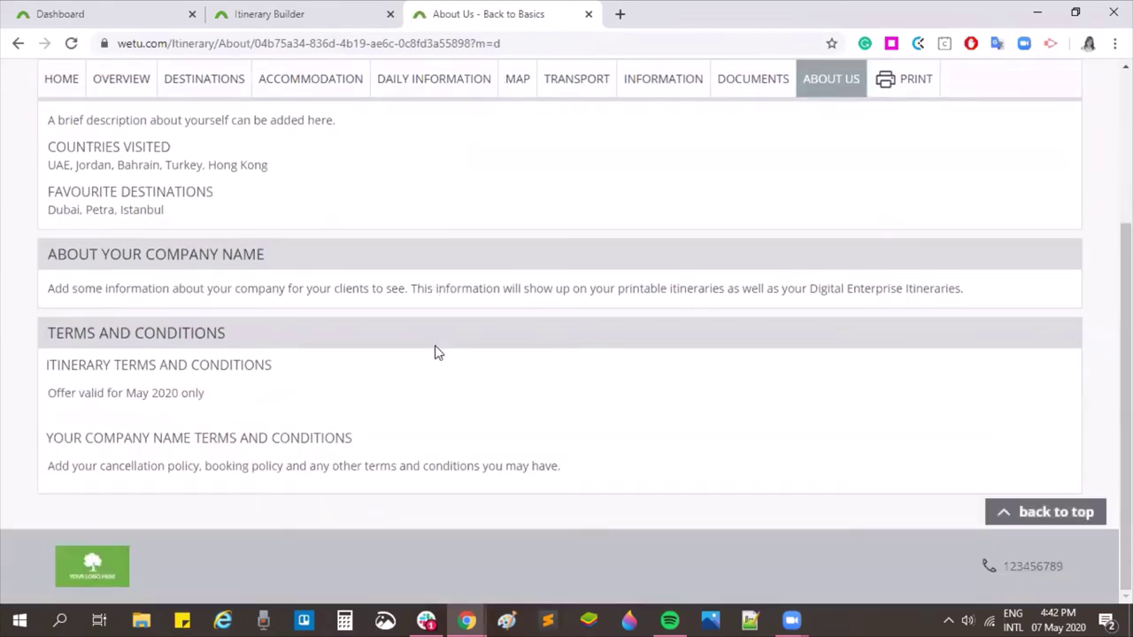
Try to download the printable itinerary as a Word document, and cancel the save.
{"action": "scroll", "coordinate": [434, 352], "scroll_direction": "up", "scroll_amount": 3}
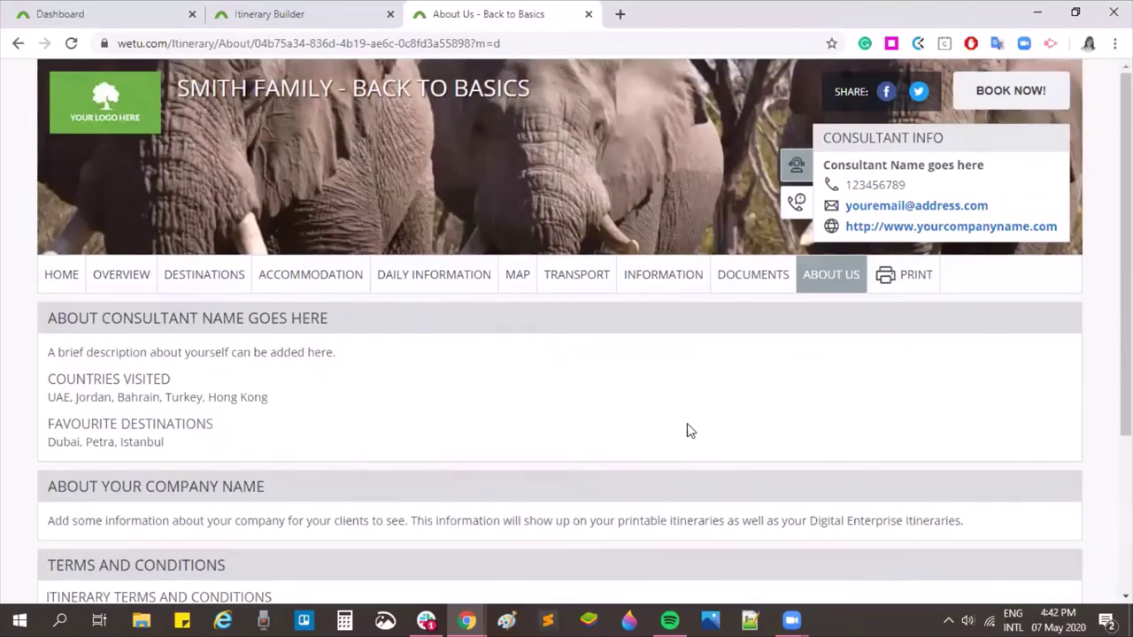
{"action": "left_click", "coordinate": [906, 282]}
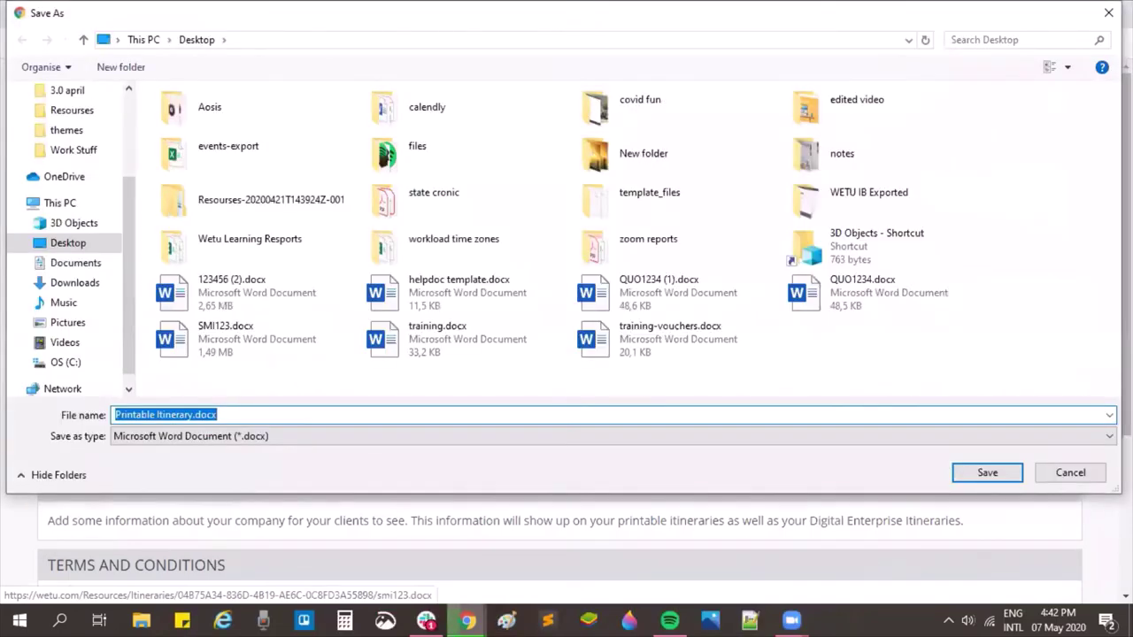
{"action": "left_click", "coordinate": [1070, 472]}
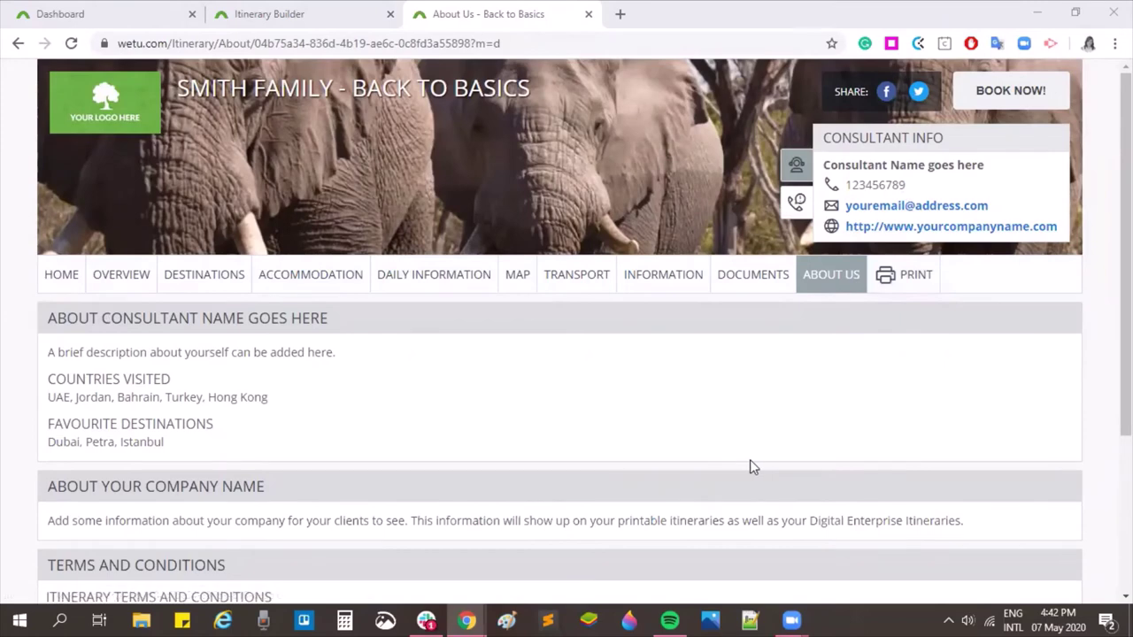
Close the client preview, save and exit the itinerary, and open the list of existing personal itineraries.
{"action": "scroll", "coordinate": [751, 459], "scroll_direction": "down", "scroll_amount": 3}
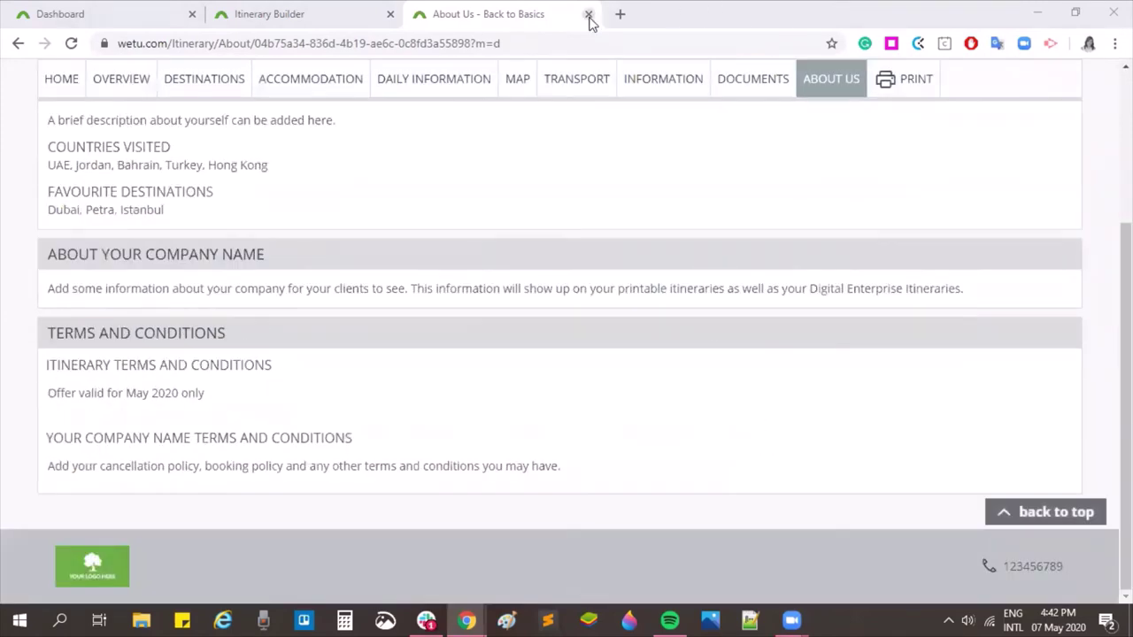
{"action": "left_click", "coordinate": [588, 15]}
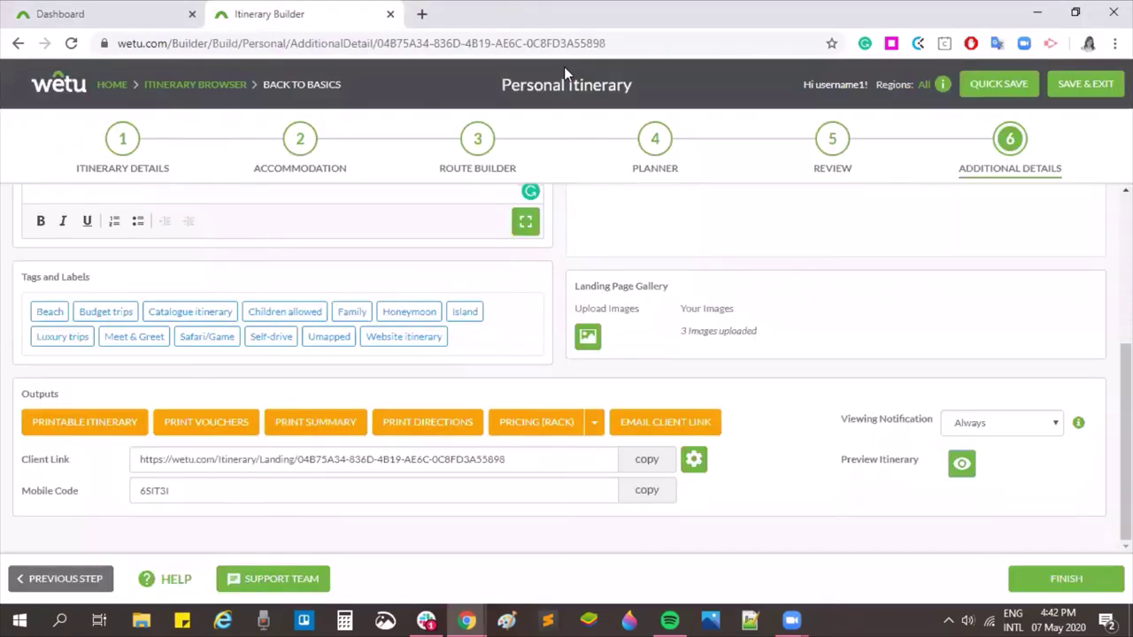
{"action": "left_click", "coordinate": [1093, 91]}
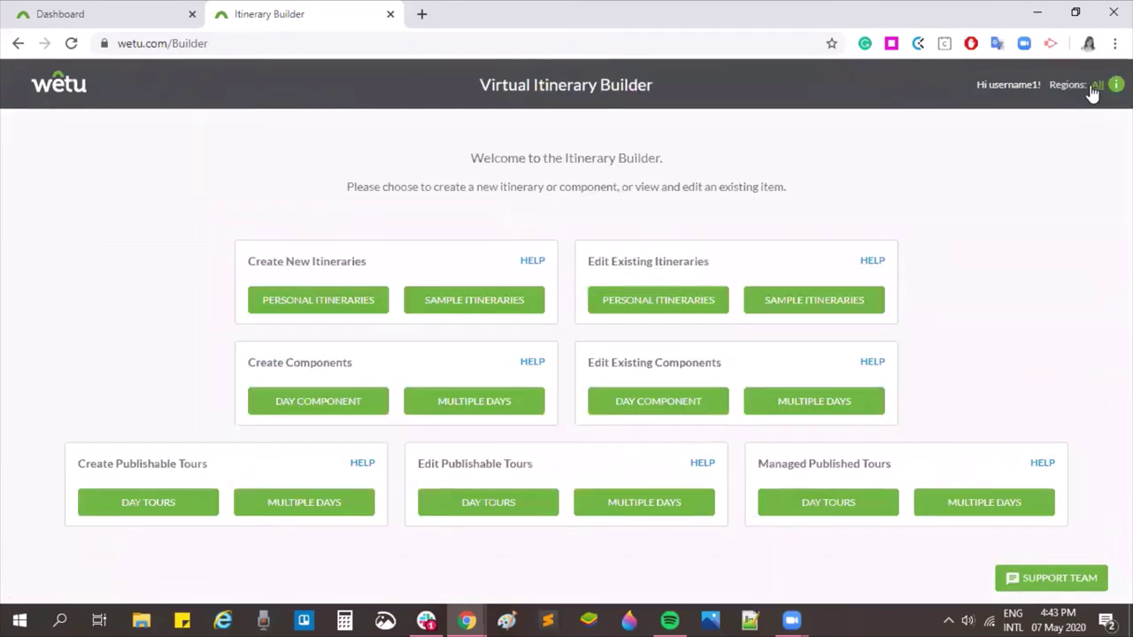
{"action": "left_click", "coordinate": [689, 305]}
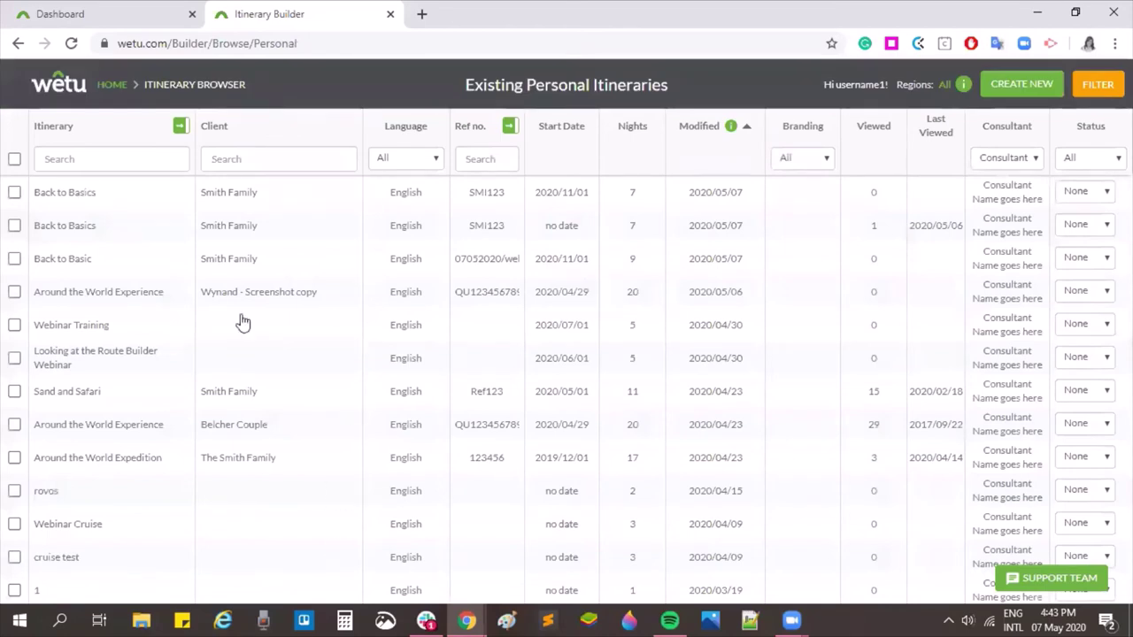
Disable the first Back to Basics itinerary to check its client link in a new browser tab, and enable it again.
{"action": "left_click", "coordinate": [78, 192]}
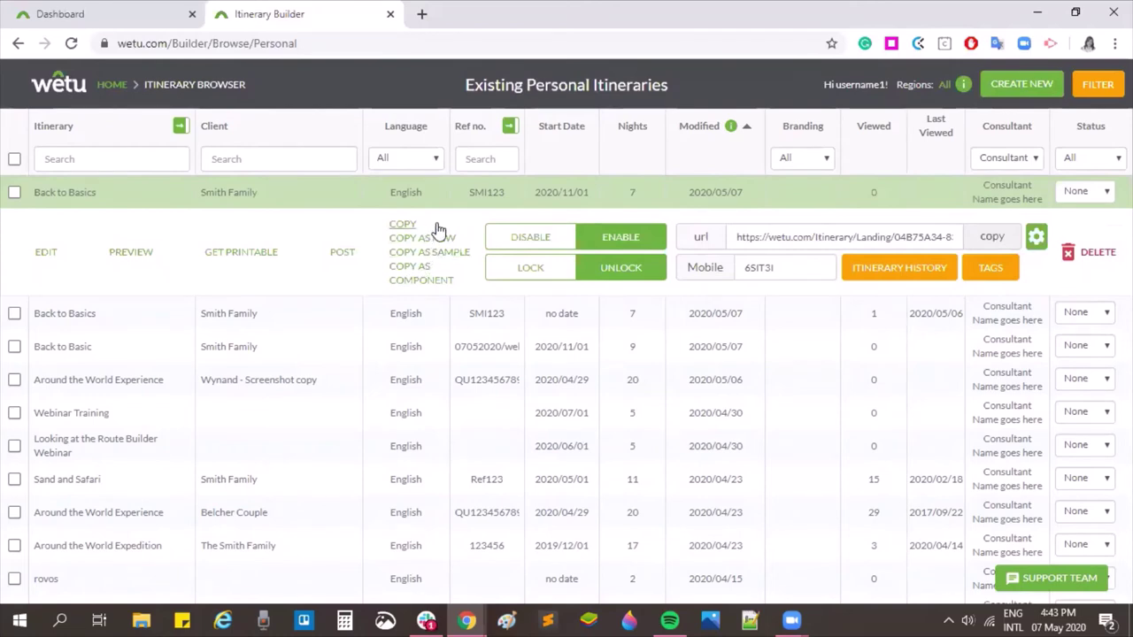
{"action": "left_click", "coordinate": [541, 246]}
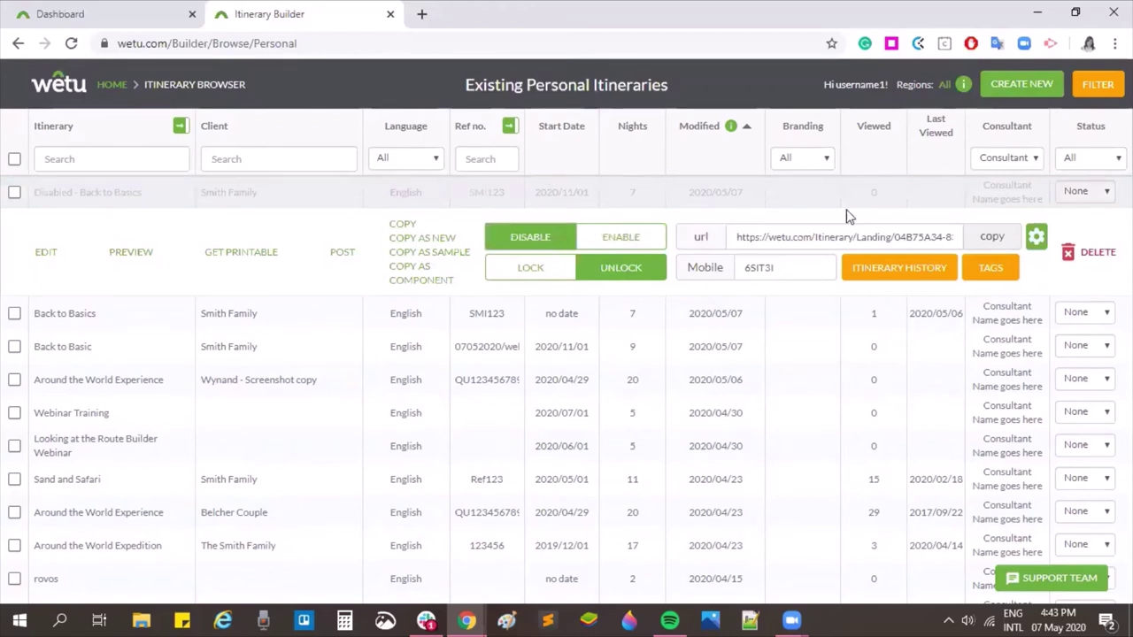
{"action": "left_click", "coordinate": [991, 236]}
{"action": "left_click", "coordinate": [423, 14]}
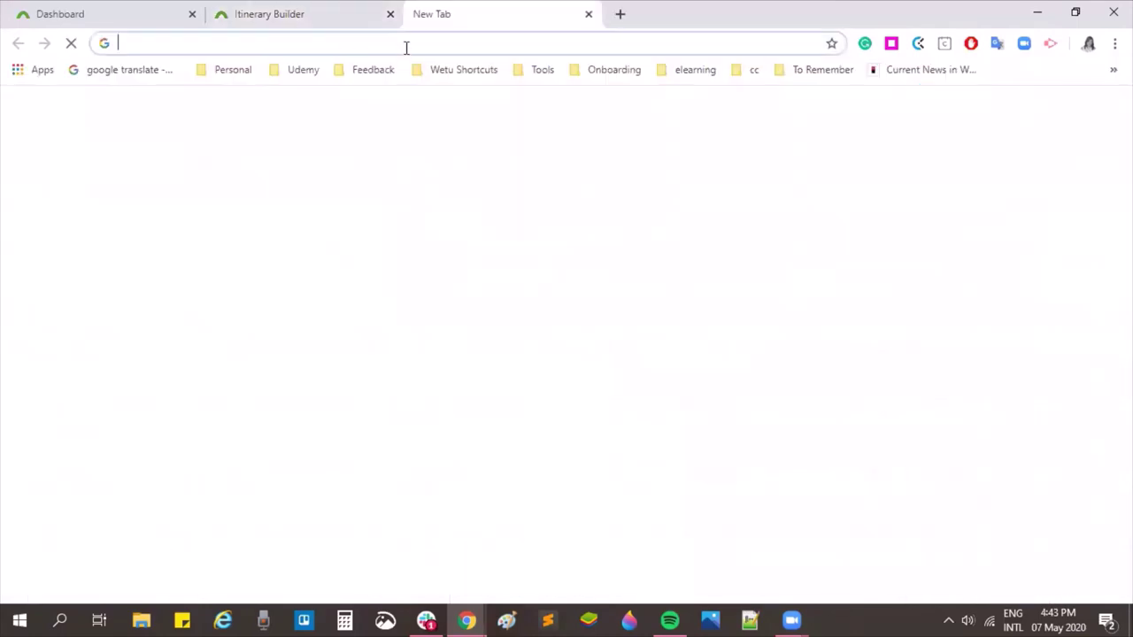
{"action": "right_click", "coordinate": [404, 45]}
{"action": "left_click", "coordinate": [503, 179]}
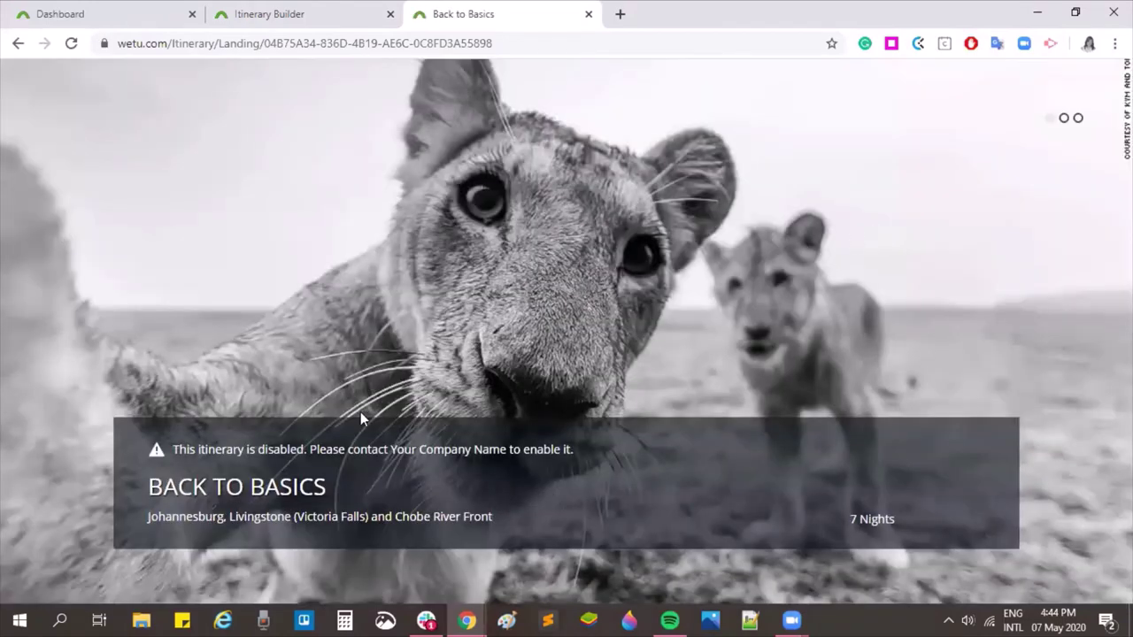
{"action": "left_click_drag", "start_coordinate": [175, 452], "coordinate": [615, 469]}
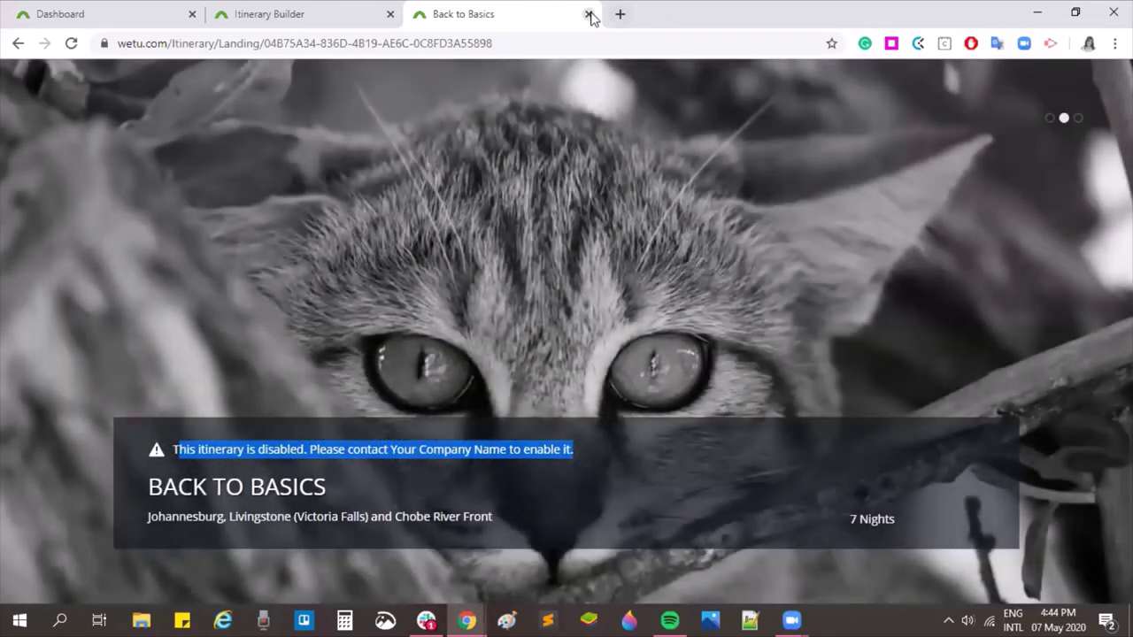
{"action": "left_click", "coordinate": [591, 16]}
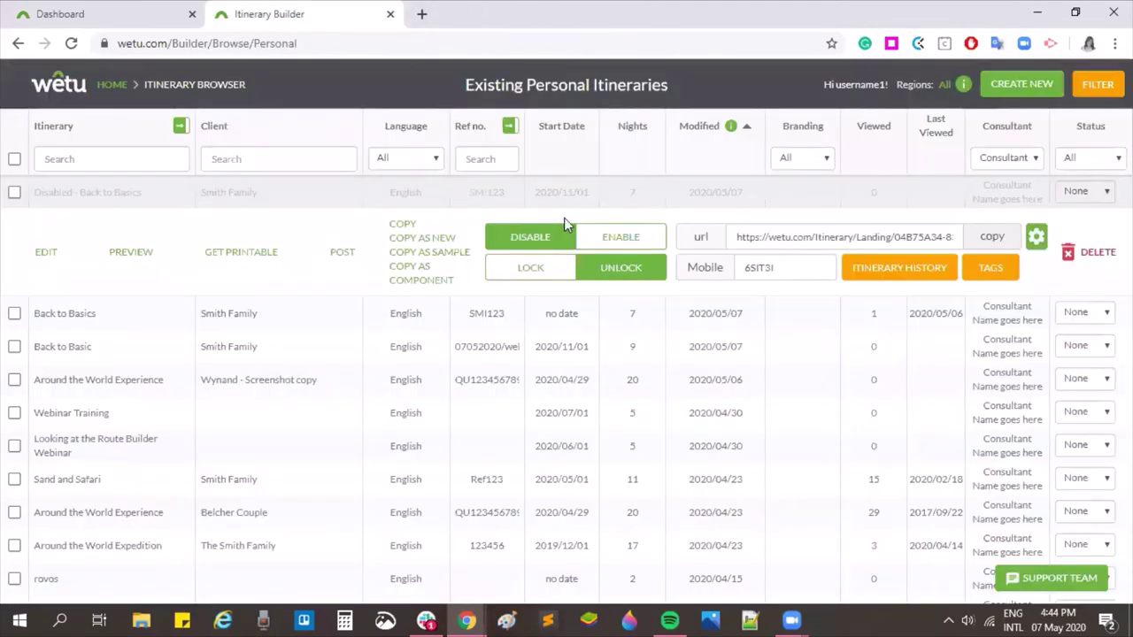
{"action": "left_click", "coordinate": [617, 240]}
Lock the Back to Basics itinerary, try to edit it while locked, and unlock it again.
{"action": "left_click", "coordinate": [530, 268]}
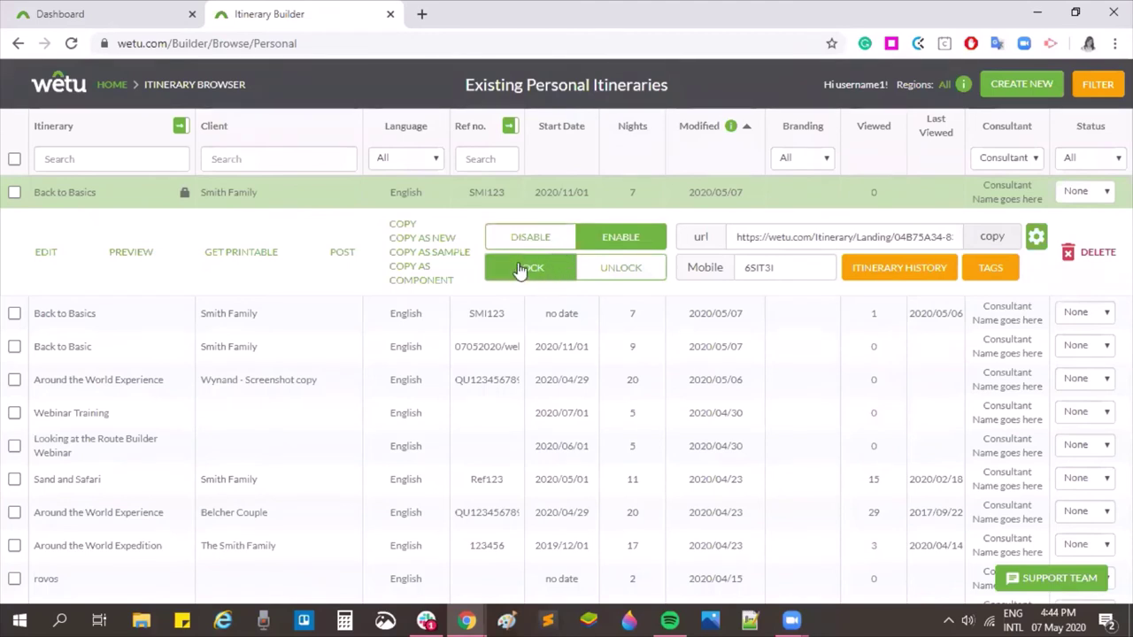
{"action": "left_click", "coordinate": [43, 255]}
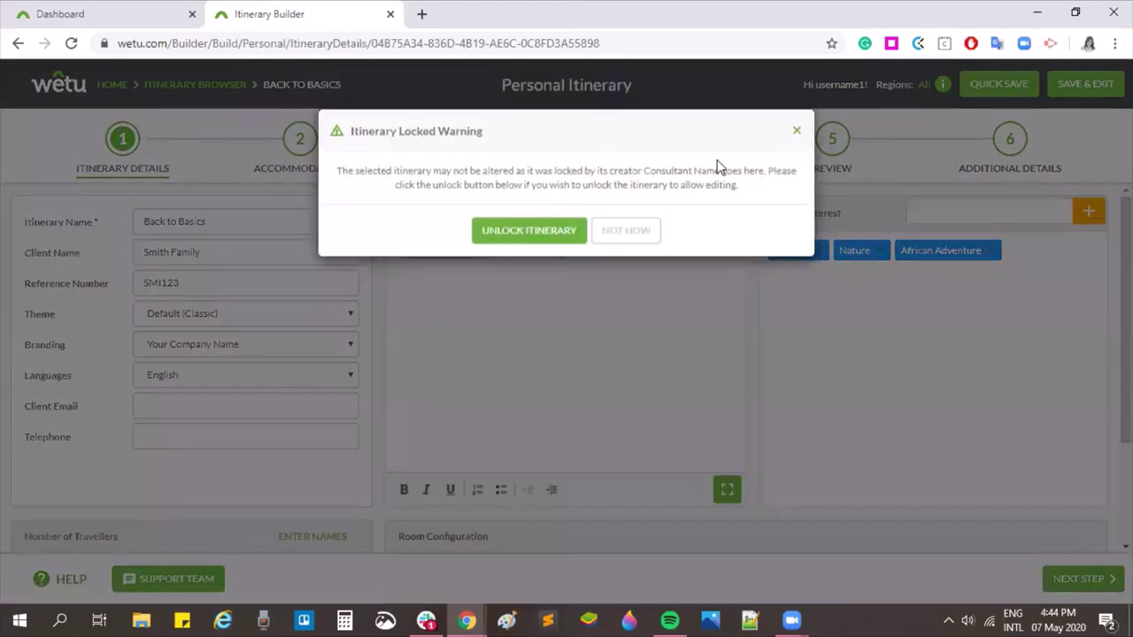
{"action": "left_click", "coordinate": [649, 249]}
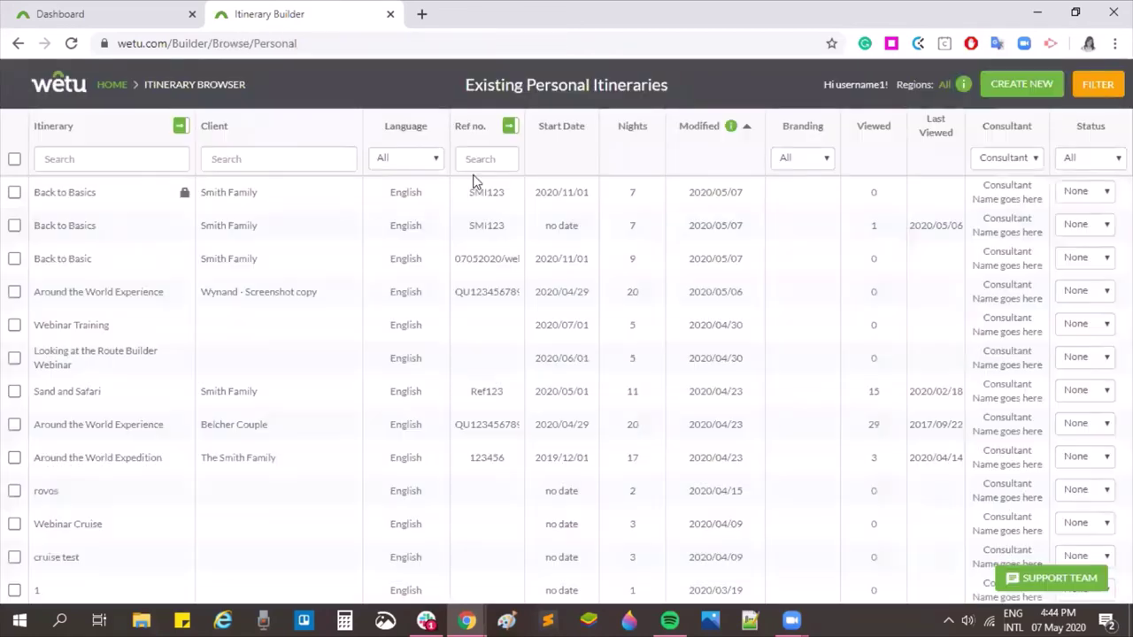
{"action": "left_click", "coordinate": [301, 201]}
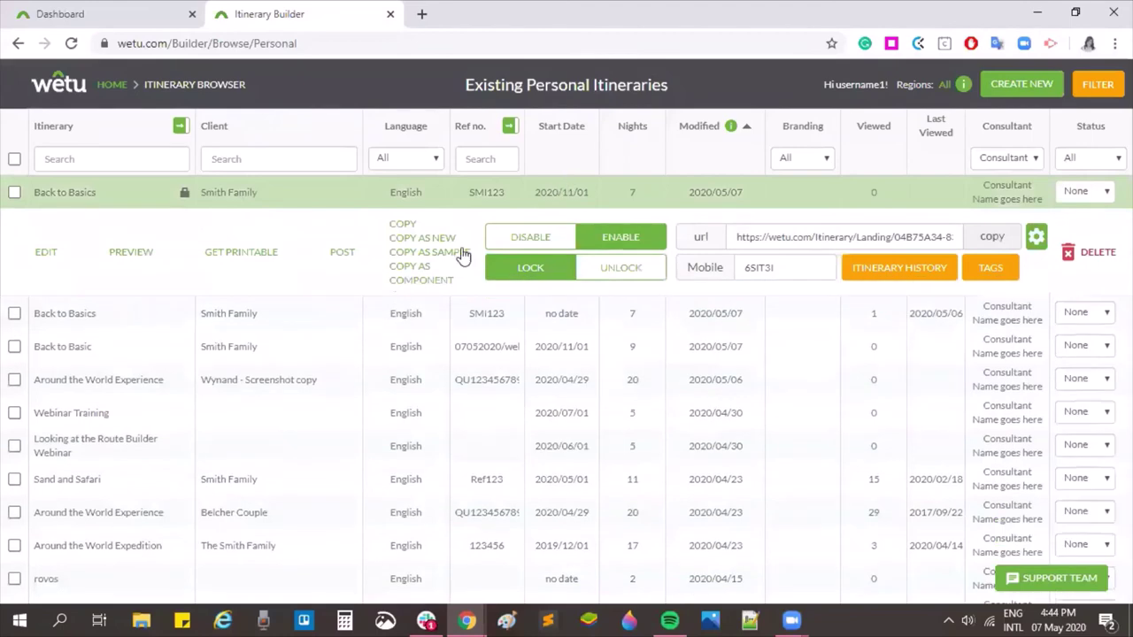
{"action": "left_click", "coordinate": [620, 270]}
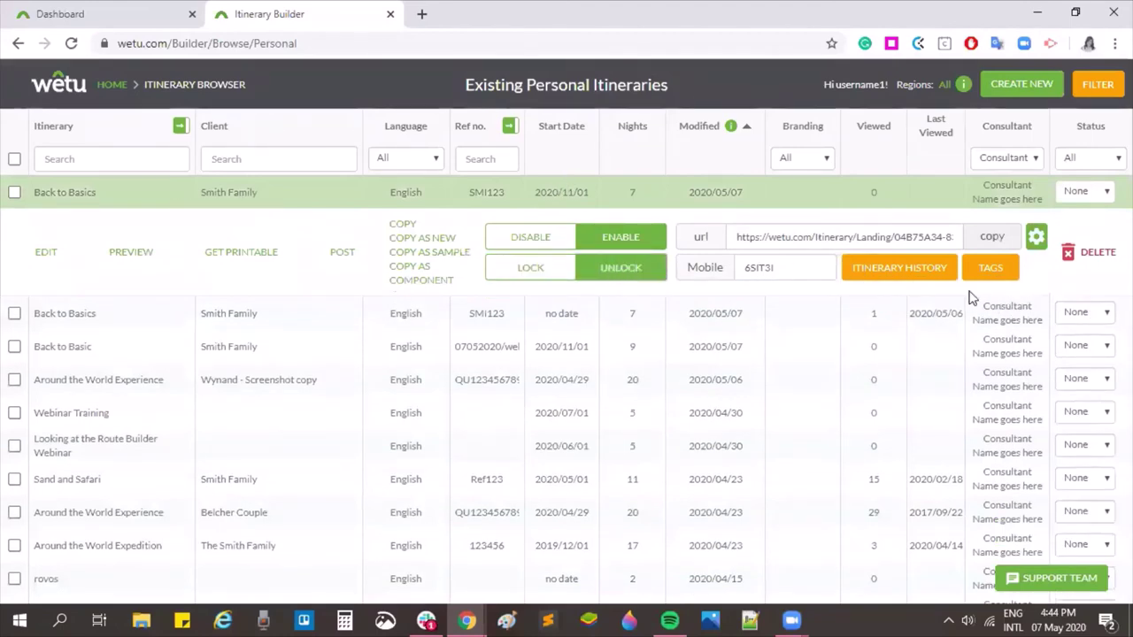
Examine the Back to Basics itinerary's client URL and its mobile code.
{"action": "left_click", "coordinate": [746, 232]}
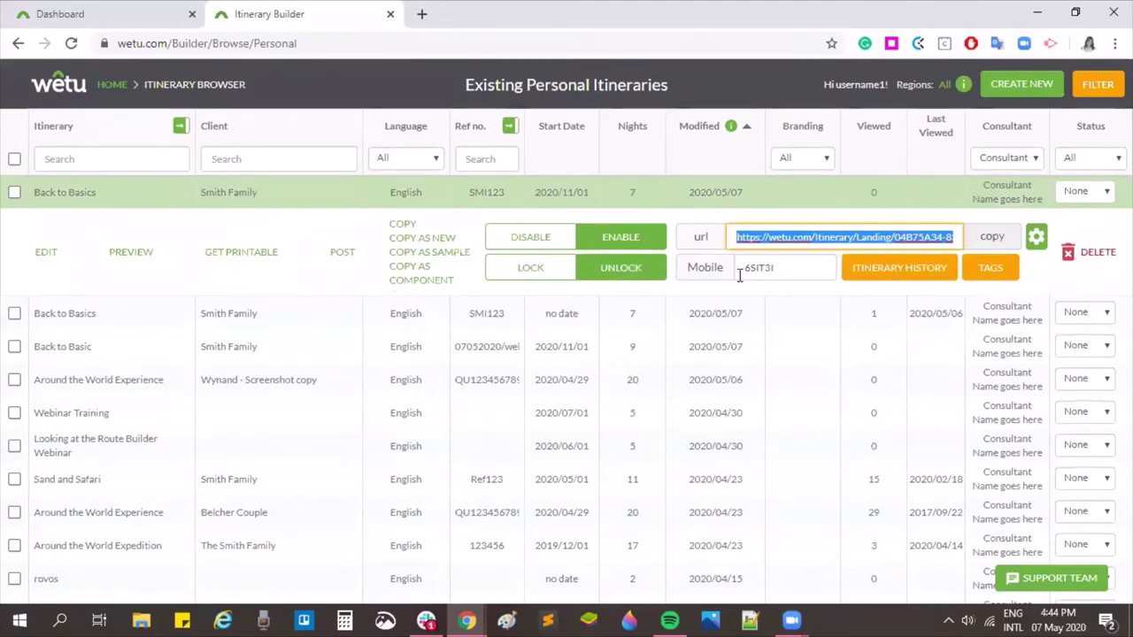
{"action": "left_click", "coordinate": [782, 267]}
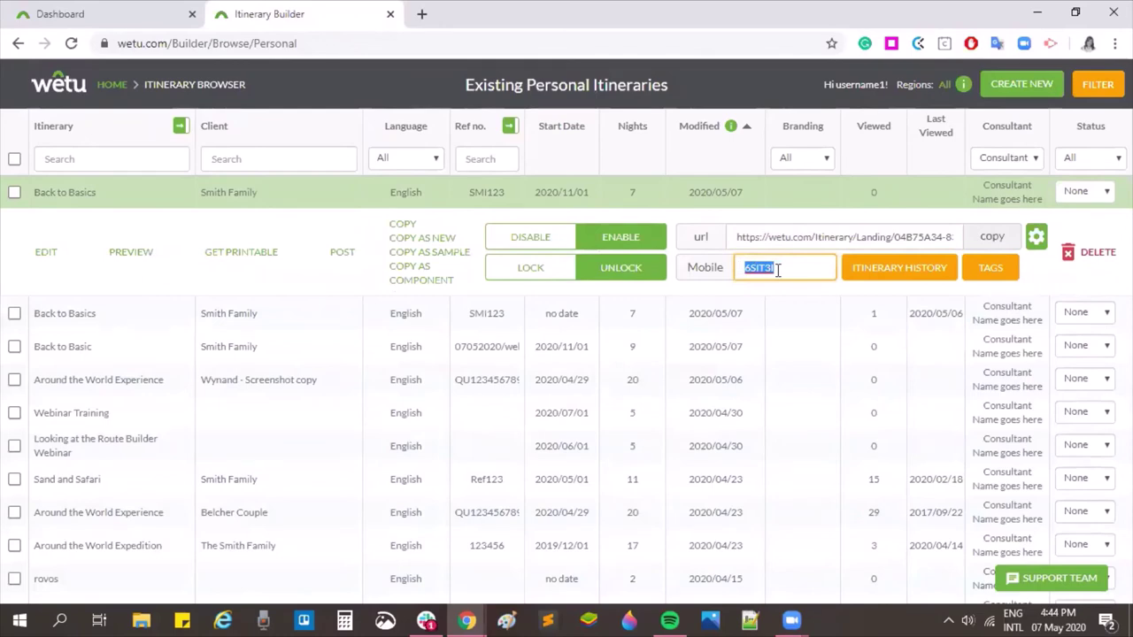
{"action": "left_click", "coordinate": [791, 263]}
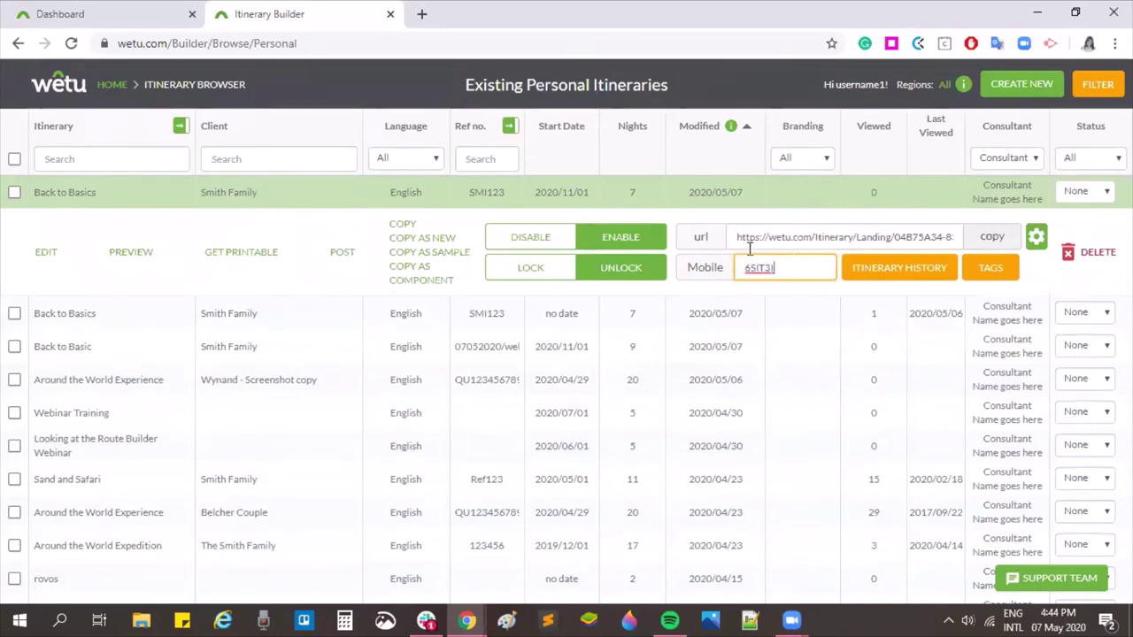
Create a copy of the Back to Basics itinerary from its 07 May 2020 16:30 history version and show the copy's options.
{"action": "left_click", "coordinate": [900, 269]}
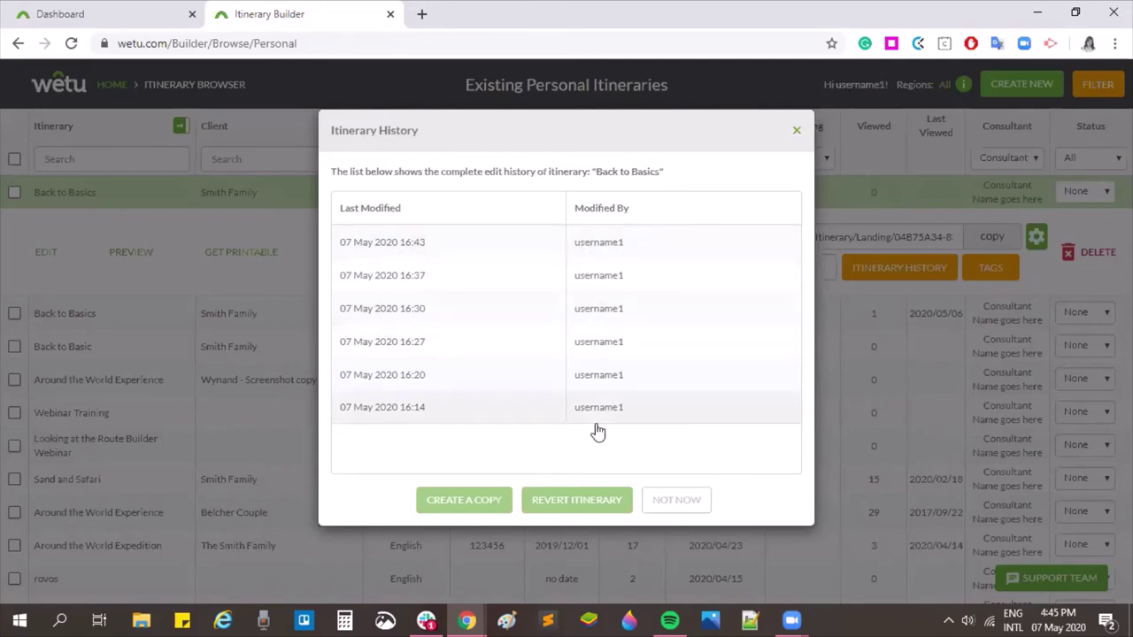
{"action": "left_click", "coordinate": [599, 323]}
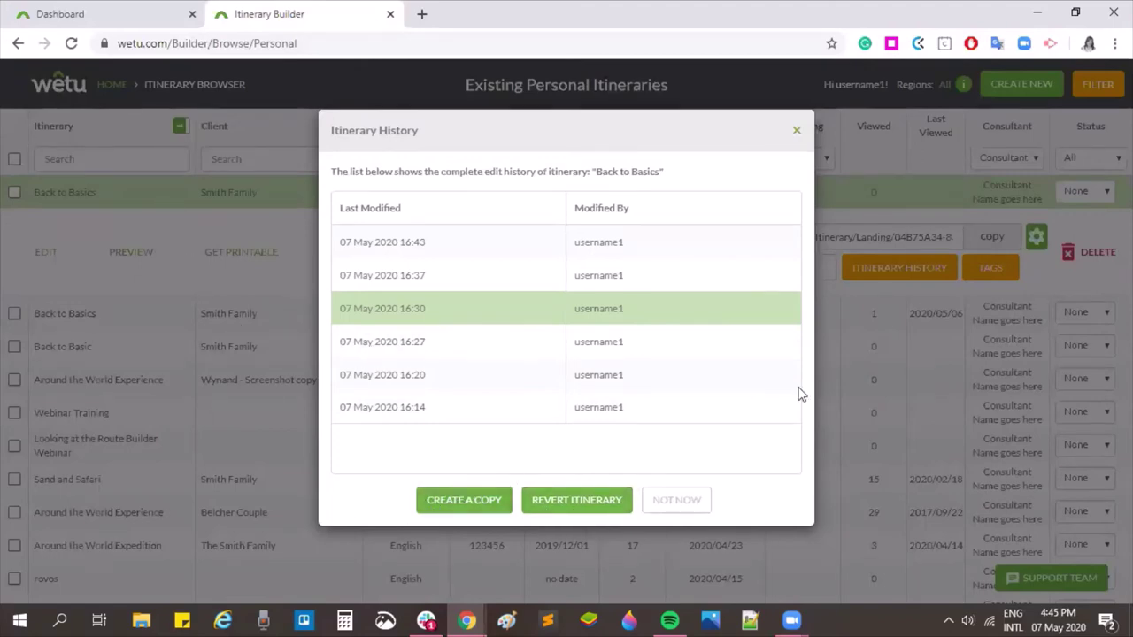
{"action": "left_click", "coordinate": [500, 501]}
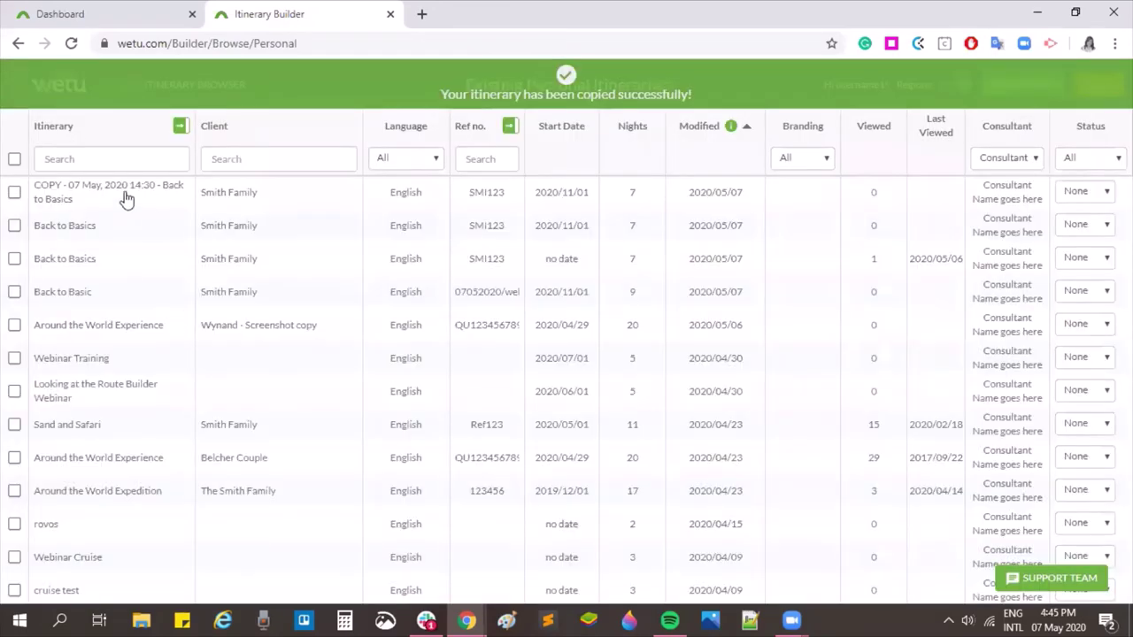
{"action": "left_click", "coordinate": [85, 191]}
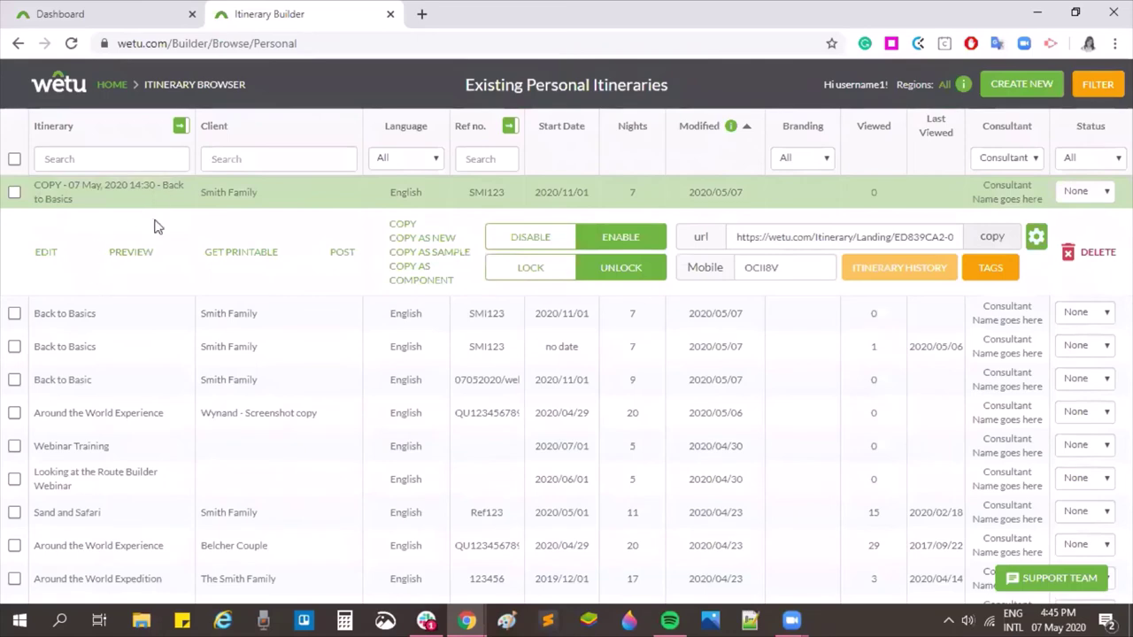
Open the original Back to Basics itinerary for editing and go to the outputs in its additional details.
{"action": "left_click", "coordinate": [96, 315]}
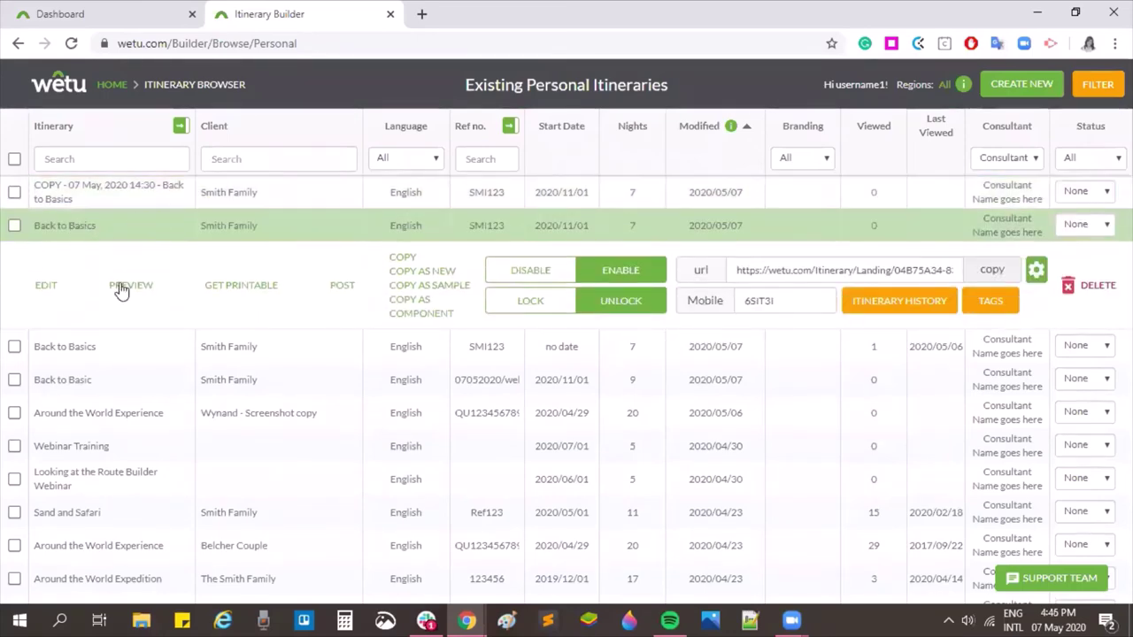
{"action": "left_click", "coordinate": [37, 286]}
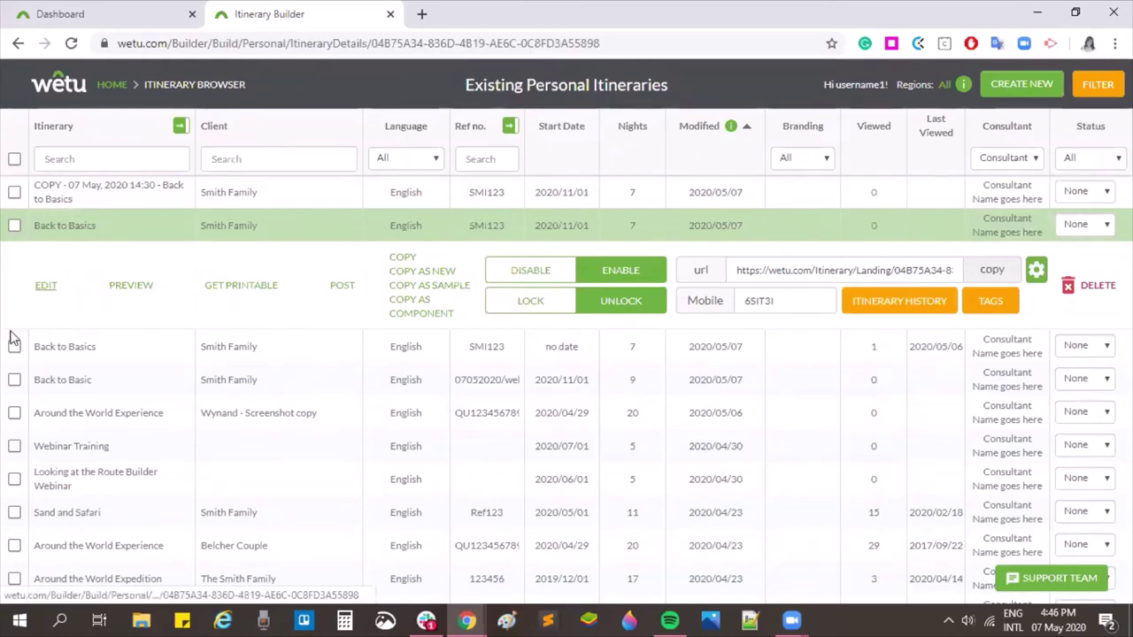
{"action": "left_click", "coordinate": [552, 231]}
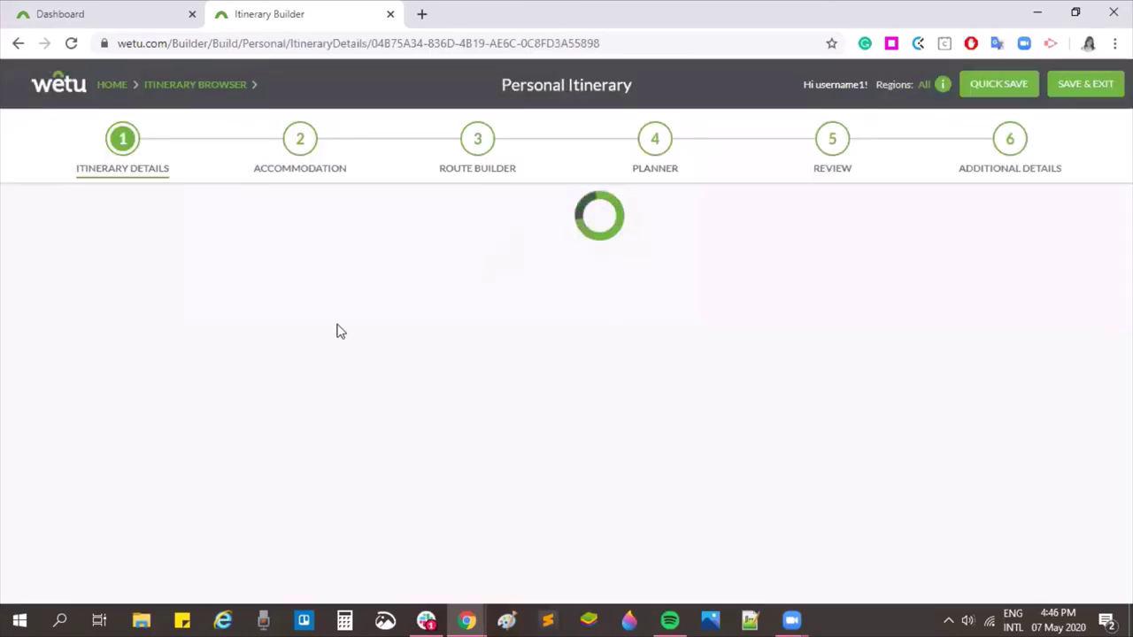
{"action": "left_click", "coordinate": [1009, 139]}
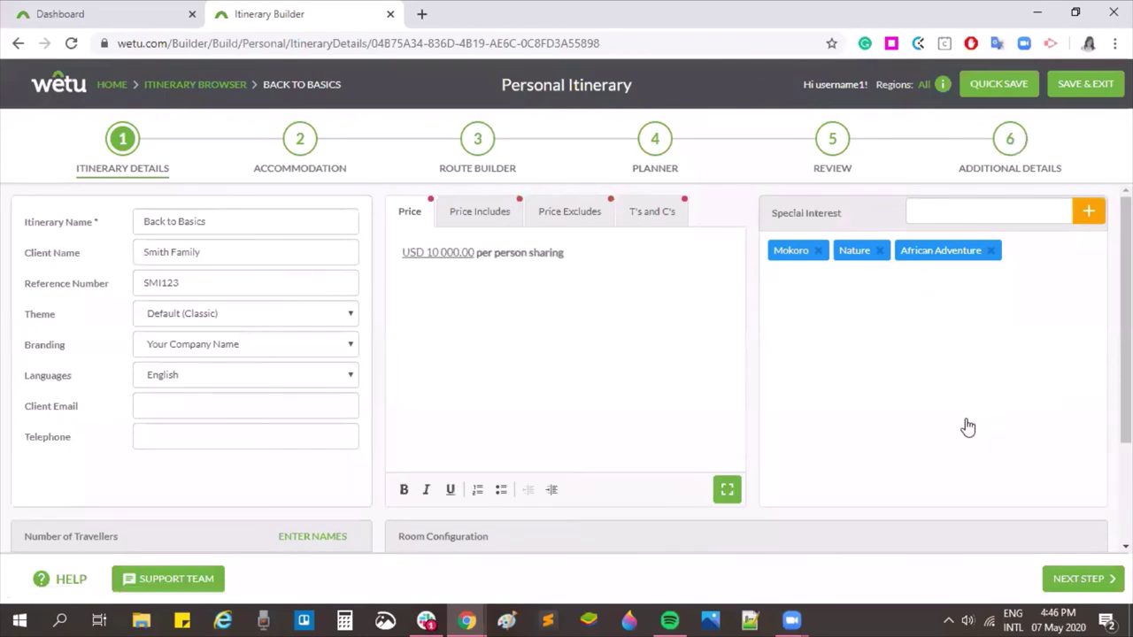
{"action": "scroll", "coordinate": [242, 337], "scroll_direction": "down", "scroll_amount": 3}
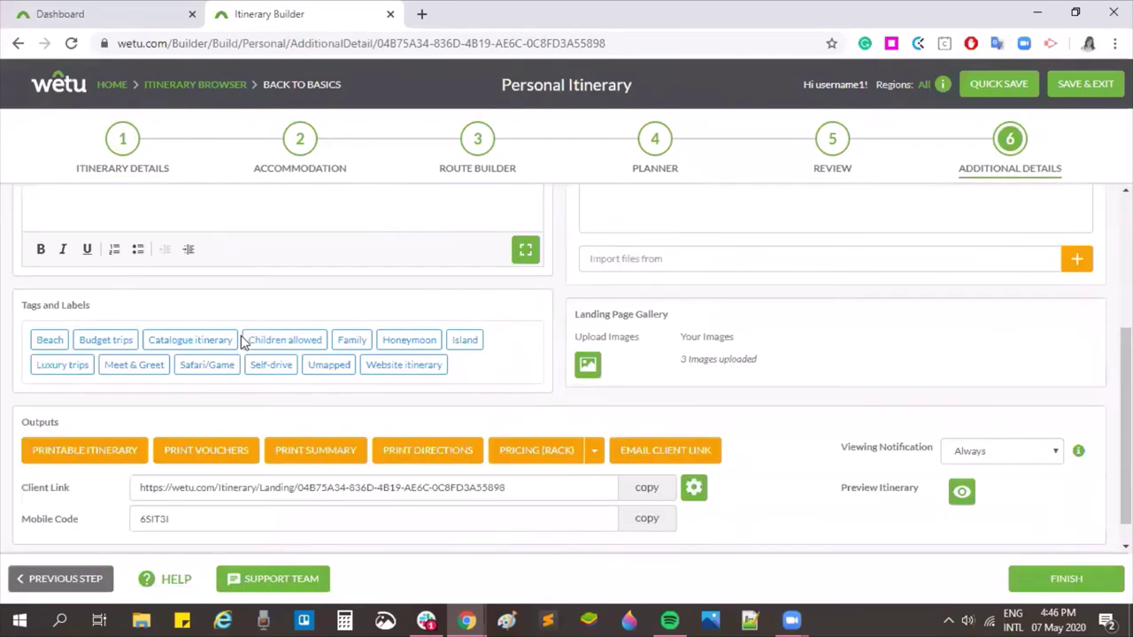
Open the printable voucher options, choosing Calibri as the headings font and sorting the vouchers by type.
{"action": "left_click", "coordinate": [235, 433]}
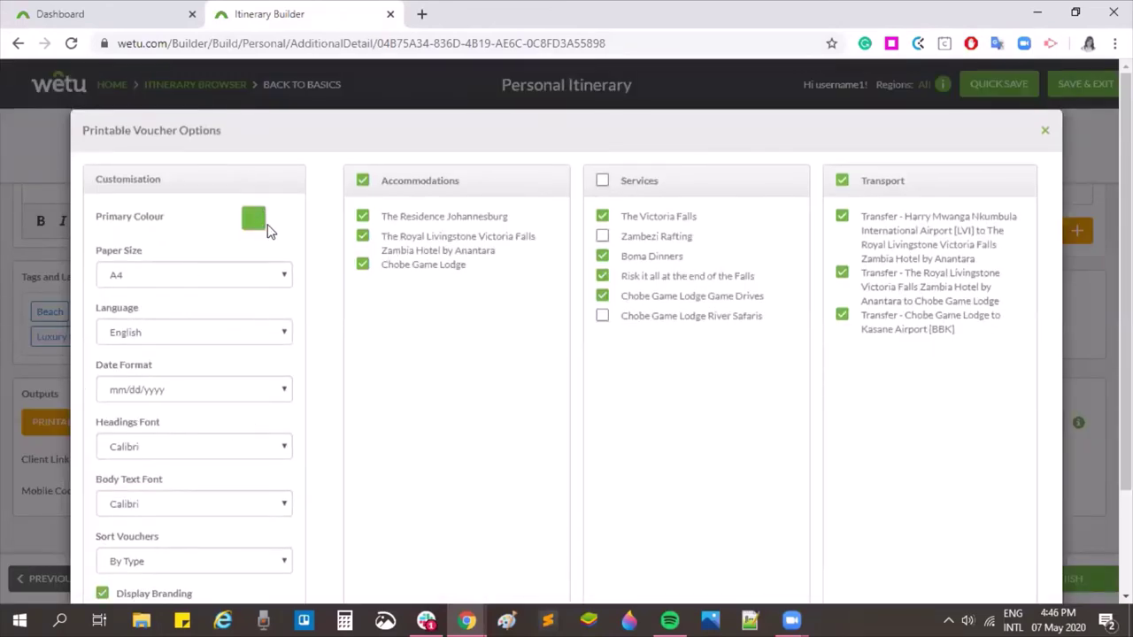
{"action": "scroll", "coordinate": [256, 228], "scroll_direction": "down", "scroll_amount": 1}
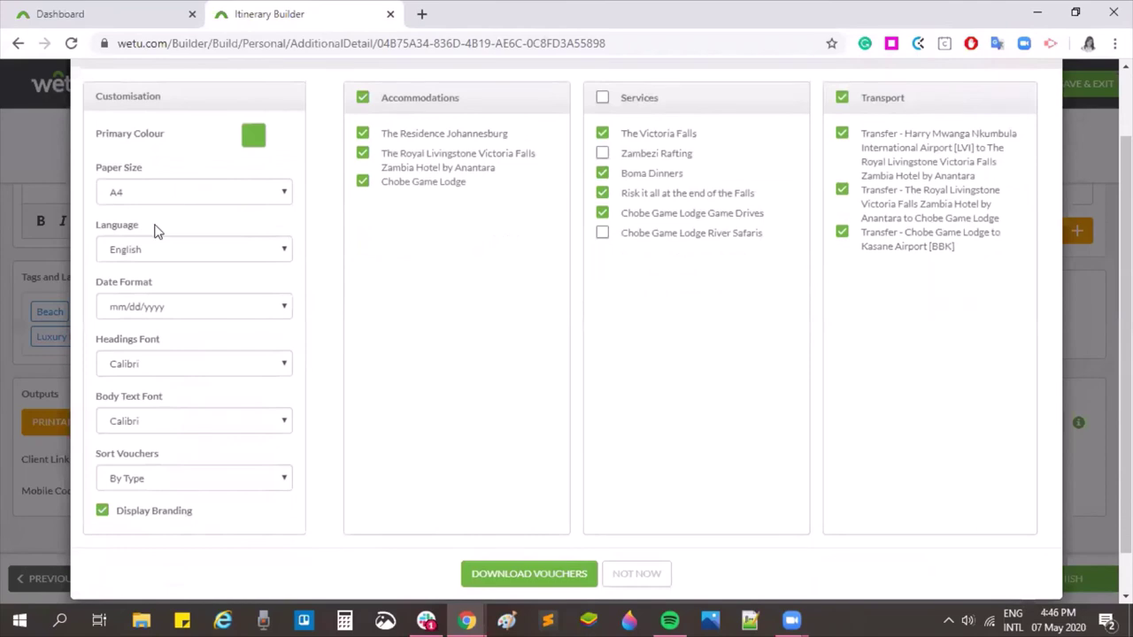
{"action": "left_click", "coordinate": [137, 363]}
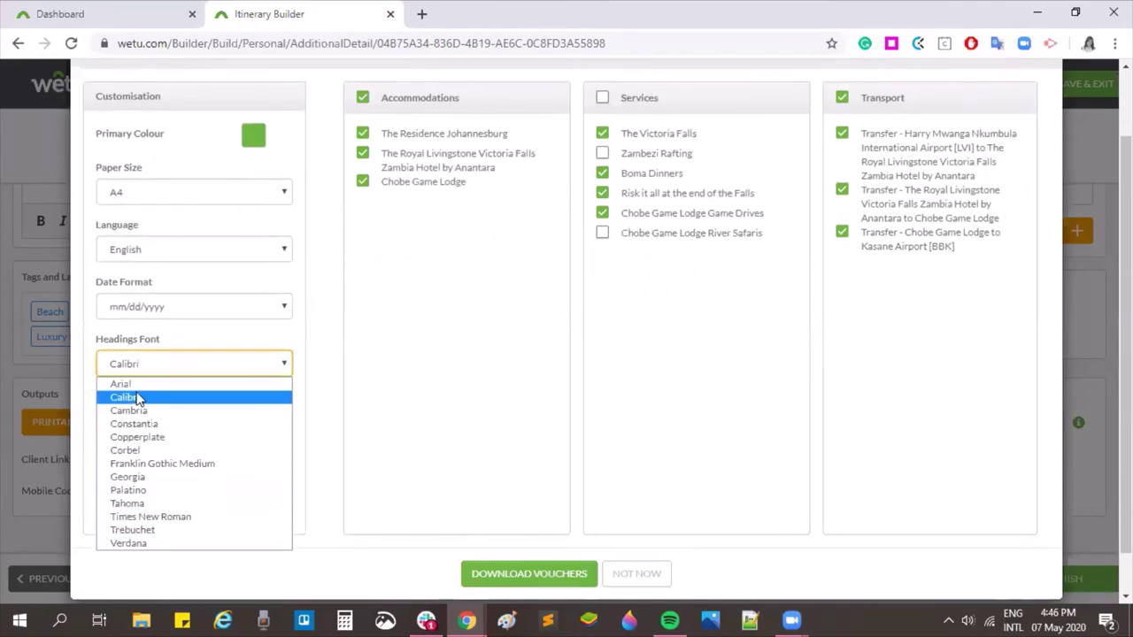
{"action": "left_click", "coordinate": [148, 372]}
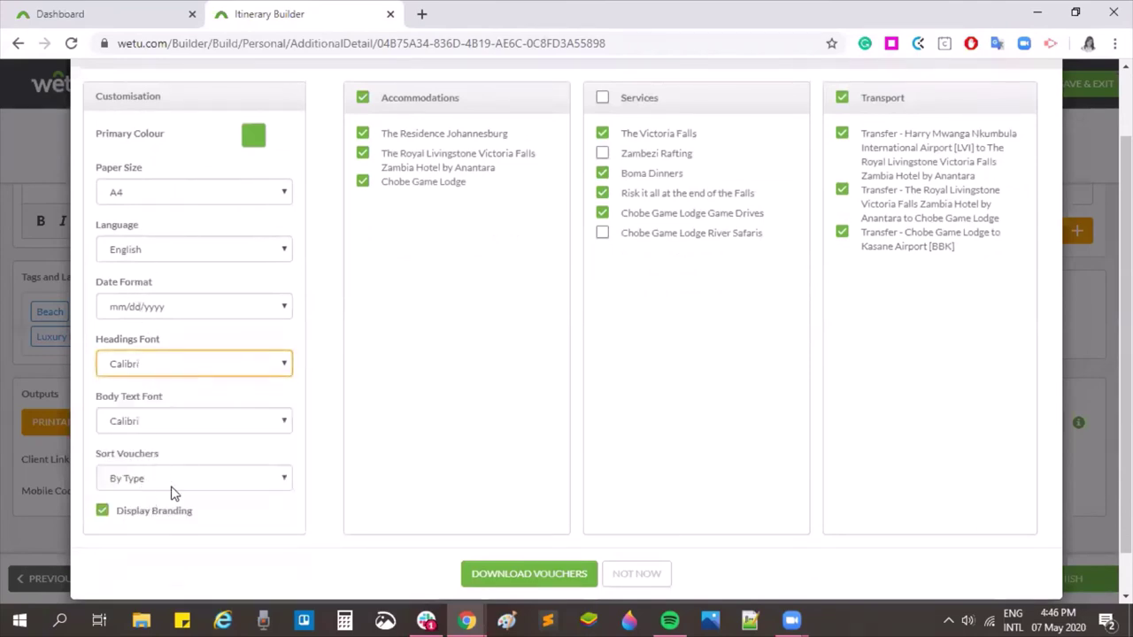
{"action": "left_click", "coordinate": [161, 478]}
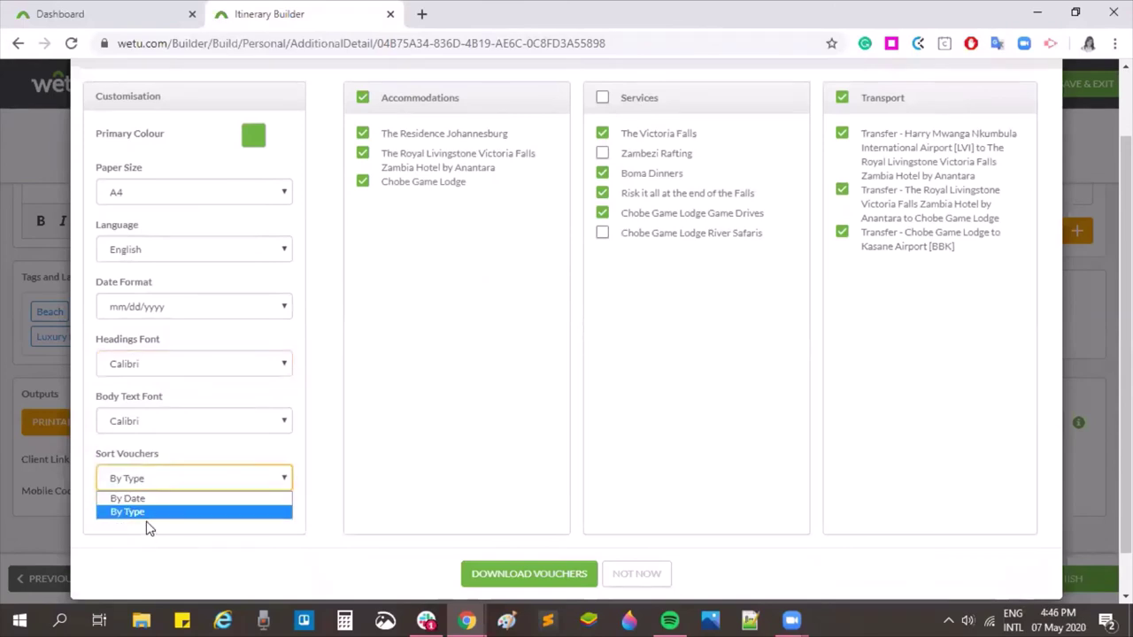
{"action": "left_click", "coordinate": [149, 485]}
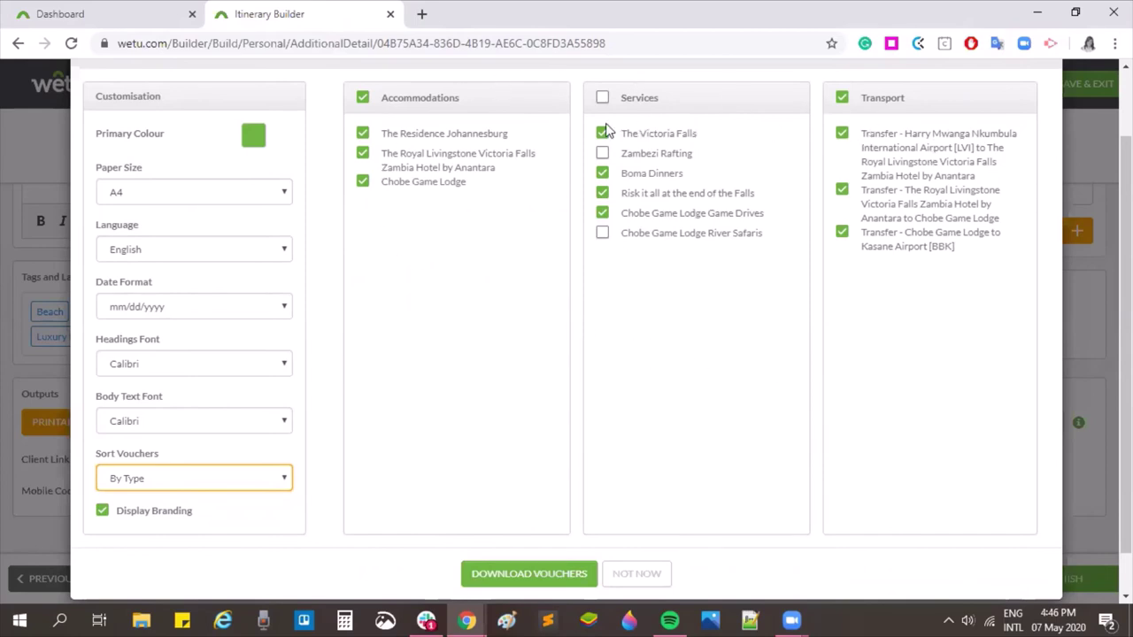
Exclude Risk it all at the end of the Falls and Chobe Game Lodge Game Drives, and download the vouchers as SMI123-vouchers.docx to the Desktop.
{"action": "left_click", "coordinate": [601, 213]}
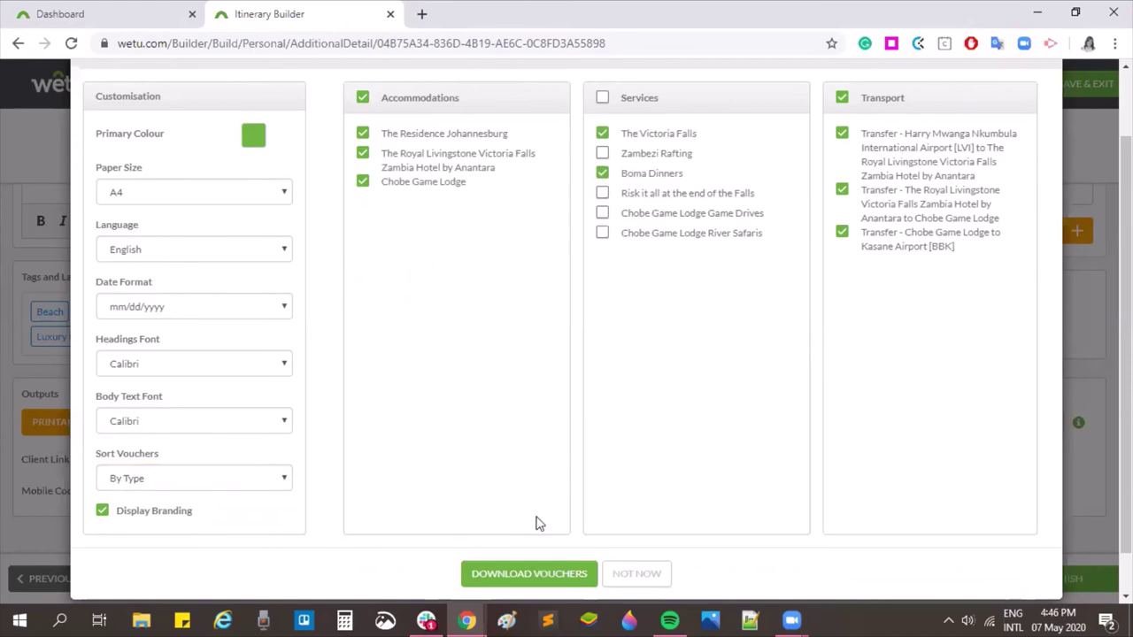
{"action": "left_click", "coordinate": [522, 575]}
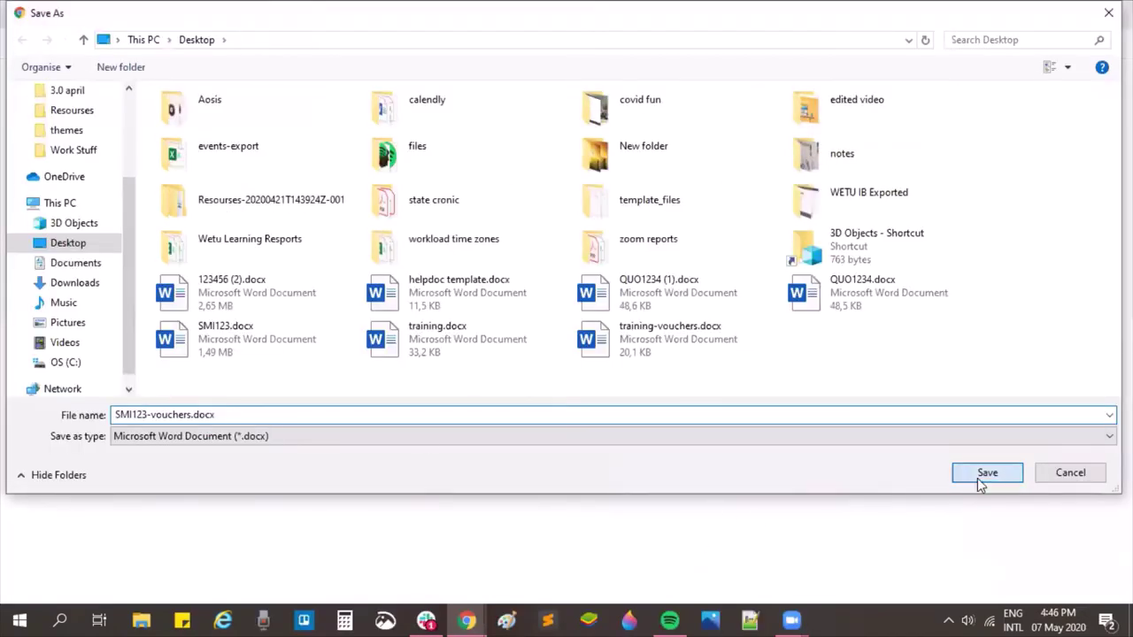
{"action": "left_click", "coordinate": [982, 478]}
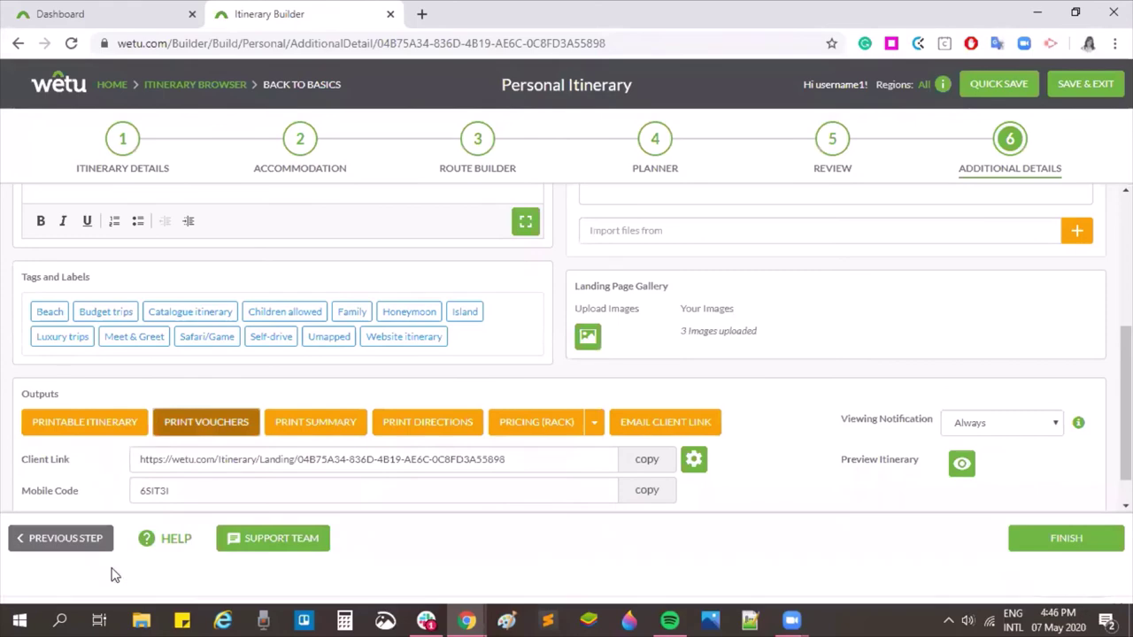
Open the downloaded SMI123-vouchers.docx, examine its accommodation, activity and transport vouchers, and close it.
{"action": "left_click", "coordinate": [114, 576]}
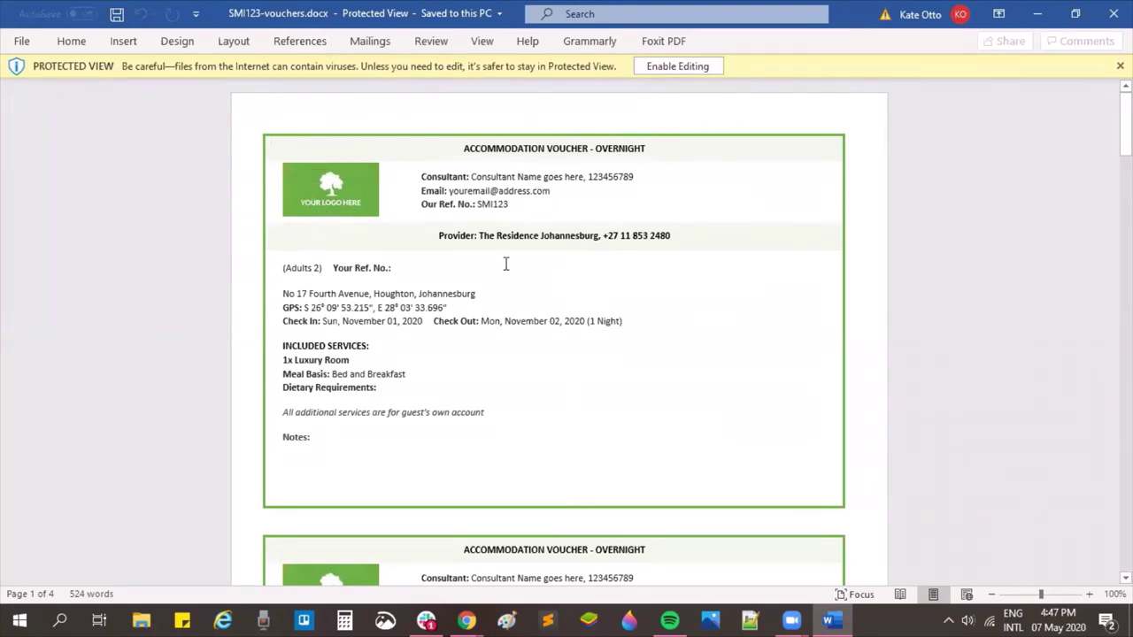
{"action": "scroll", "coordinate": [506, 263], "scroll_direction": "down", "scroll_amount": 1}
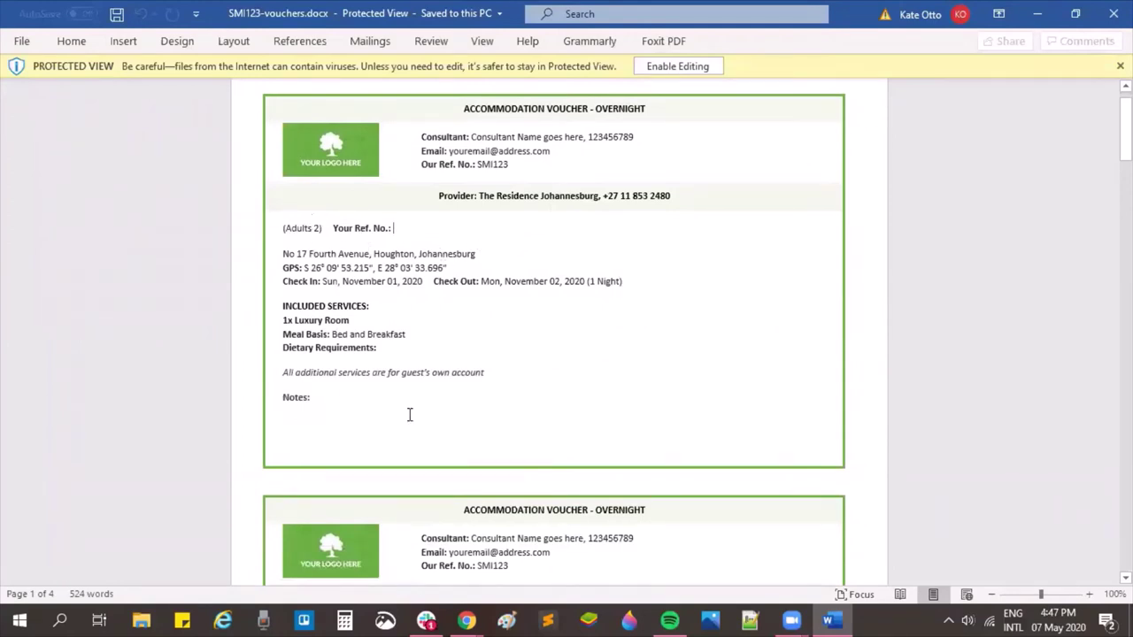
{"action": "scroll", "coordinate": [514, 281], "scroll_direction": "down", "scroll_amount": 10}
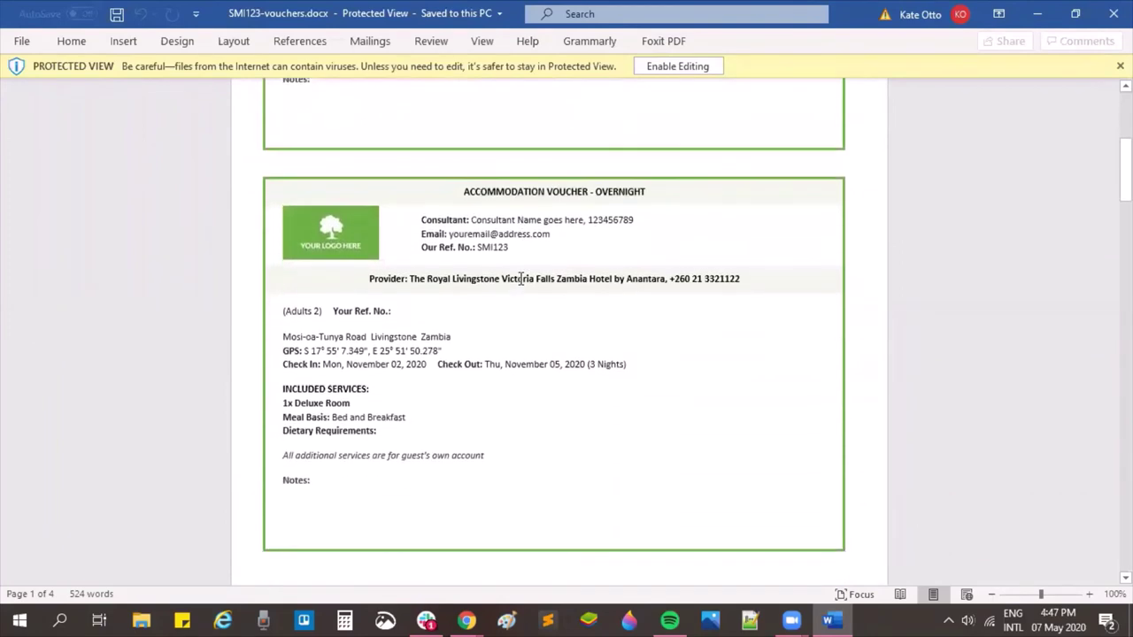
{"action": "scroll", "coordinate": [515, 278], "scroll_direction": "down", "scroll_amount": 9}
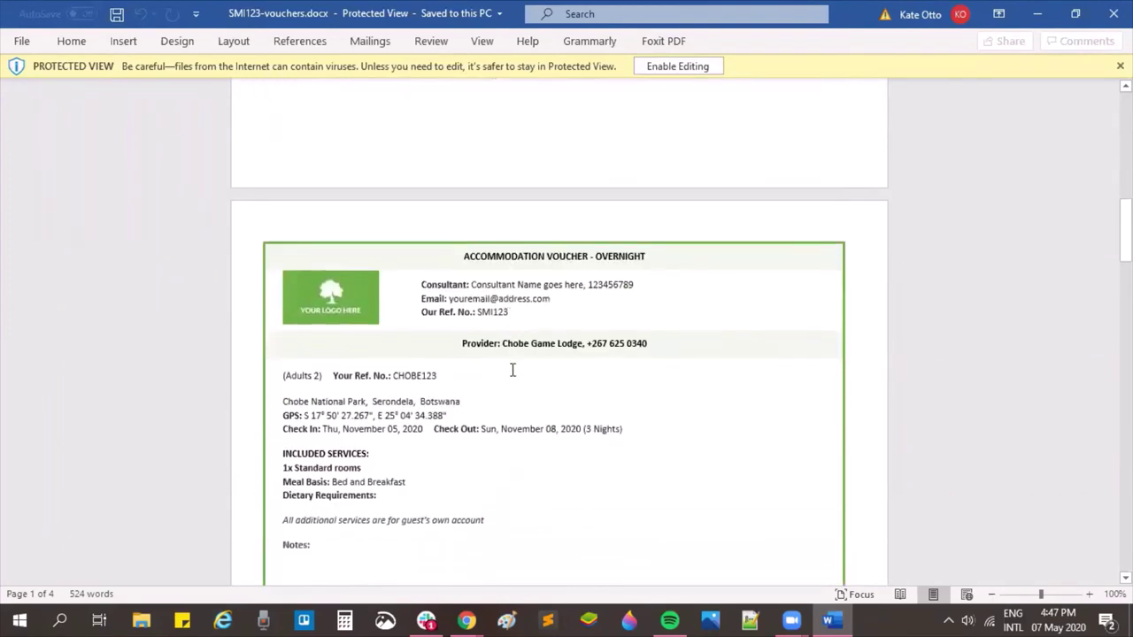
{"action": "scroll", "coordinate": [523, 414], "scroll_direction": "down", "scroll_amount": 2}
{"action": "left_click_drag", "start_coordinate": [448, 301], "coordinate": [400, 295]}
{"action": "scroll", "coordinate": [437, 361], "scroll_direction": "down", "scroll_amount": 4}
{"action": "scroll", "coordinate": [439, 361], "scroll_direction": "down", "scroll_amount": 8}
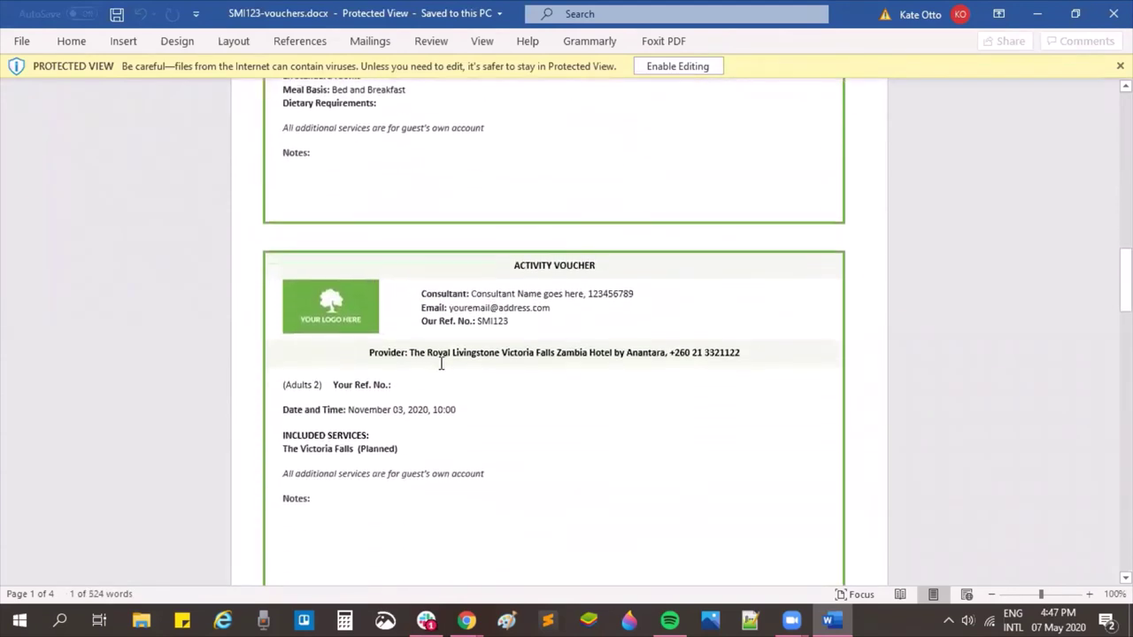
{"action": "scroll", "coordinate": [447, 444], "scroll_direction": "down", "scroll_amount": 14}
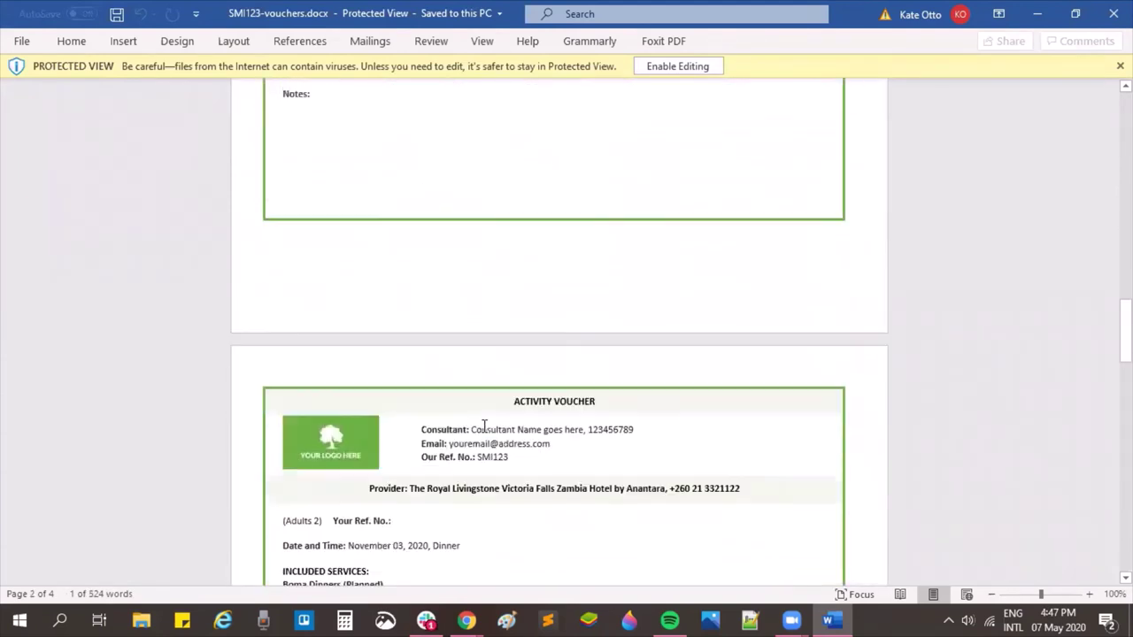
{"action": "scroll", "coordinate": [485, 432], "scroll_direction": "down", "scroll_amount": 20}
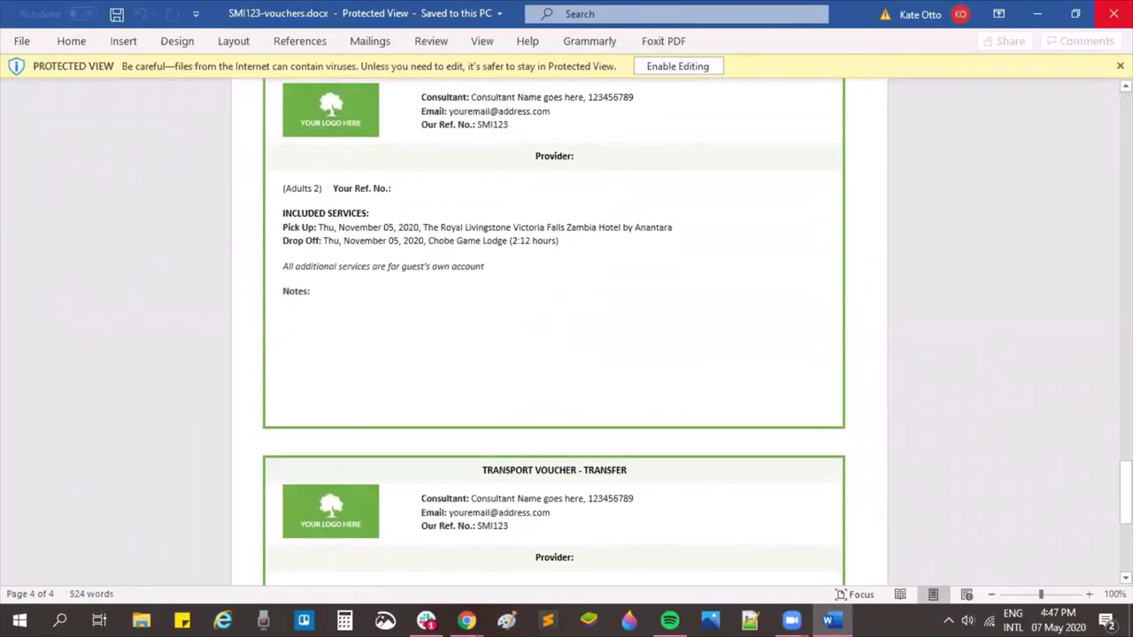
{"action": "left_click", "coordinate": [1113, 13]}
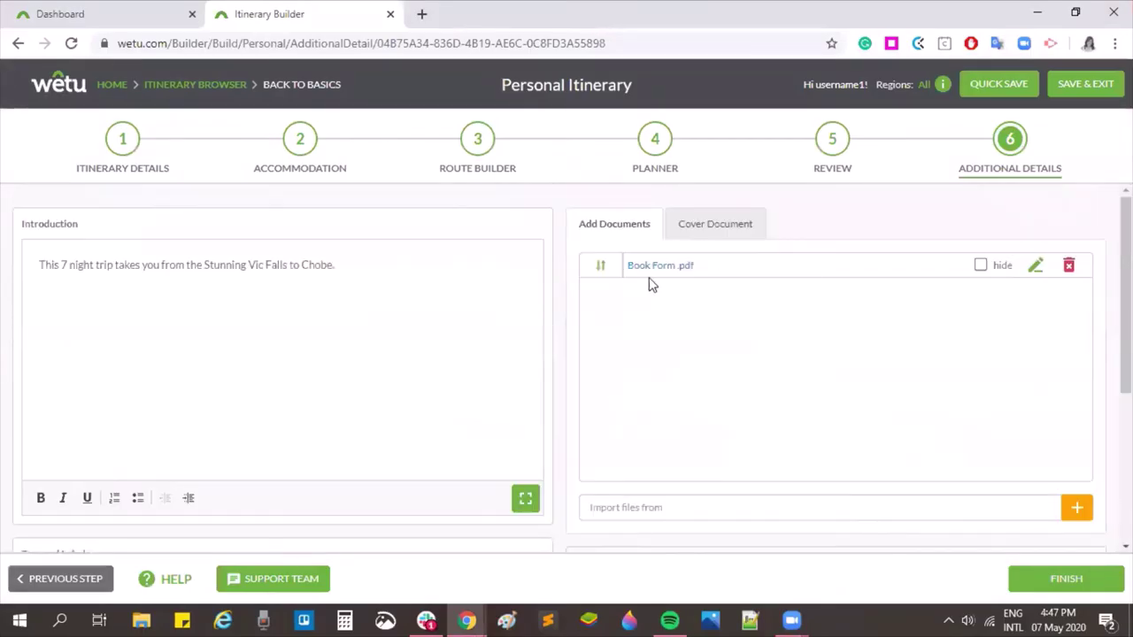
Upload SMI123-vouchers.docx to the itinerary's documents and hide Book Form .pdf.
{"action": "left_click", "coordinate": [1076, 507]}
{"action": "left_click", "coordinate": [1010, 455]}
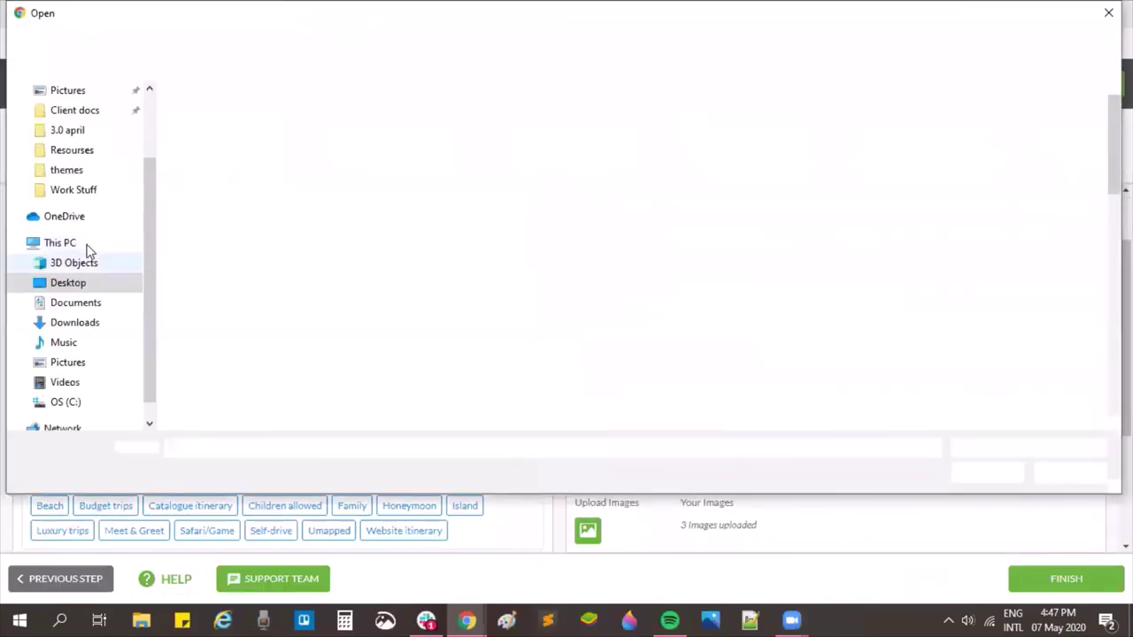
{"action": "left_click", "coordinate": [39, 104]}
{"action": "left_click", "coordinate": [265, 319]}
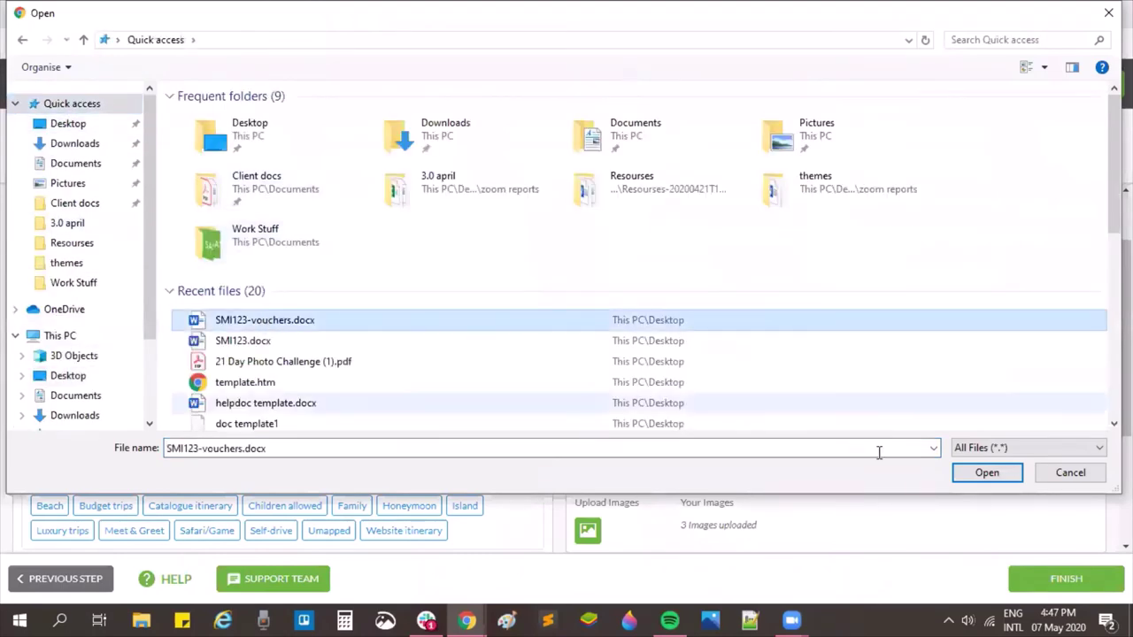
{"action": "key", "text": "Return"}
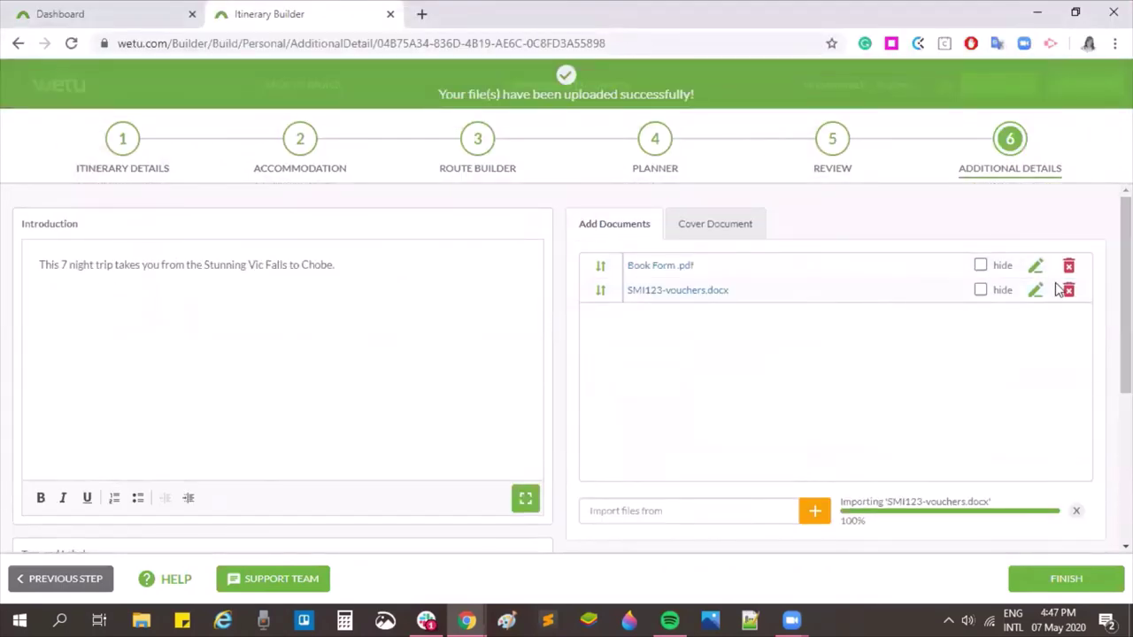
{"action": "left_click", "coordinate": [979, 266]}
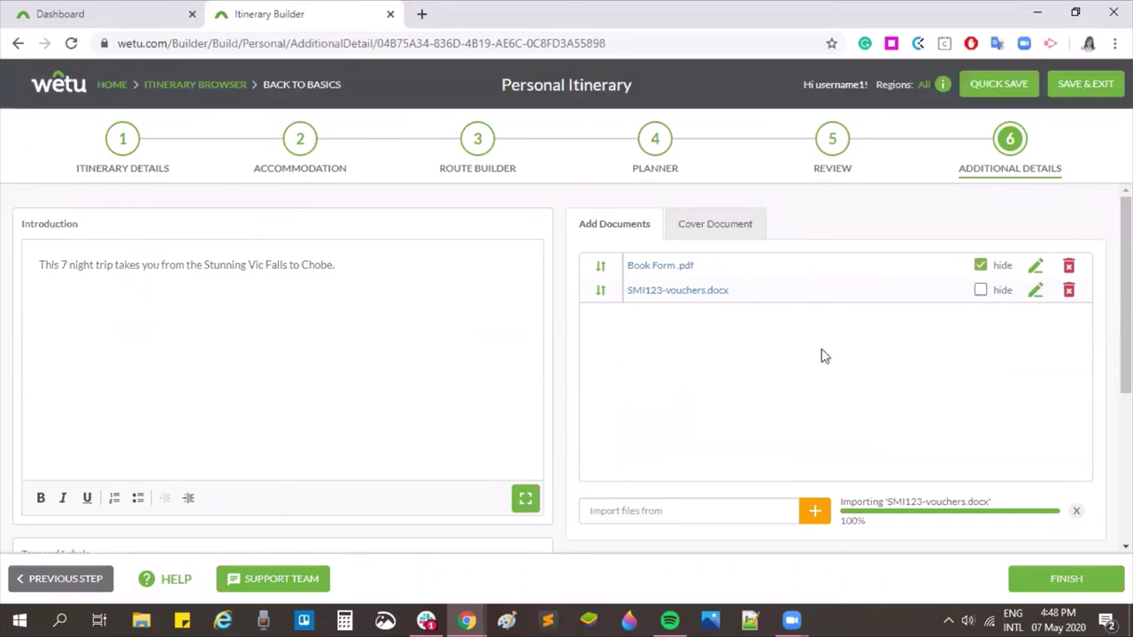
Download the itinerary's printable summary with its existing content options and save it as SMI123 (1).docx on the Desktop.
{"action": "scroll", "coordinate": [771, 352], "scroll_direction": "down", "scroll_amount": 1}
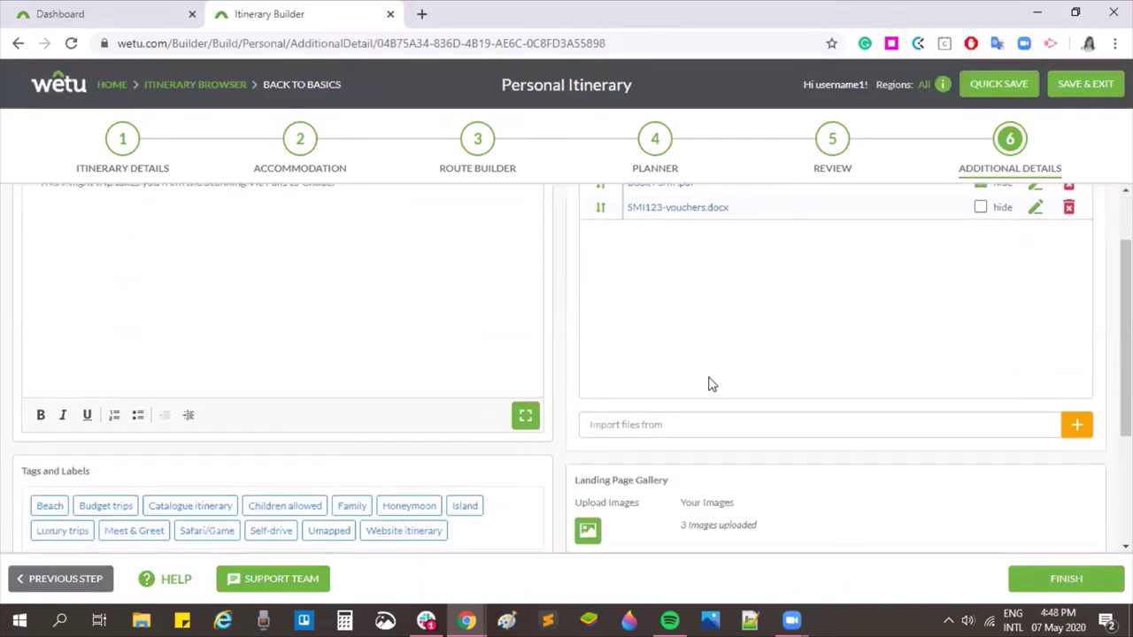
{"action": "scroll", "coordinate": [708, 385], "scroll_direction": "down", "scroll_amount": 2}
{"action": "left_click", "coordinate": [313, 450]}
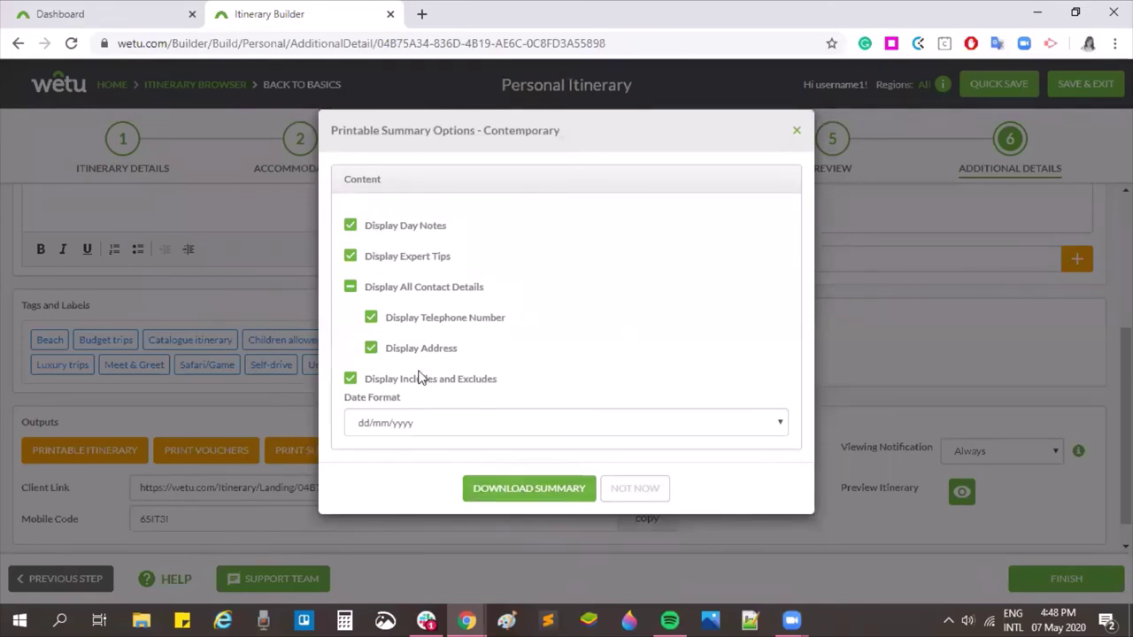
{"action": "left_click", "coordinate": [511, 495]}
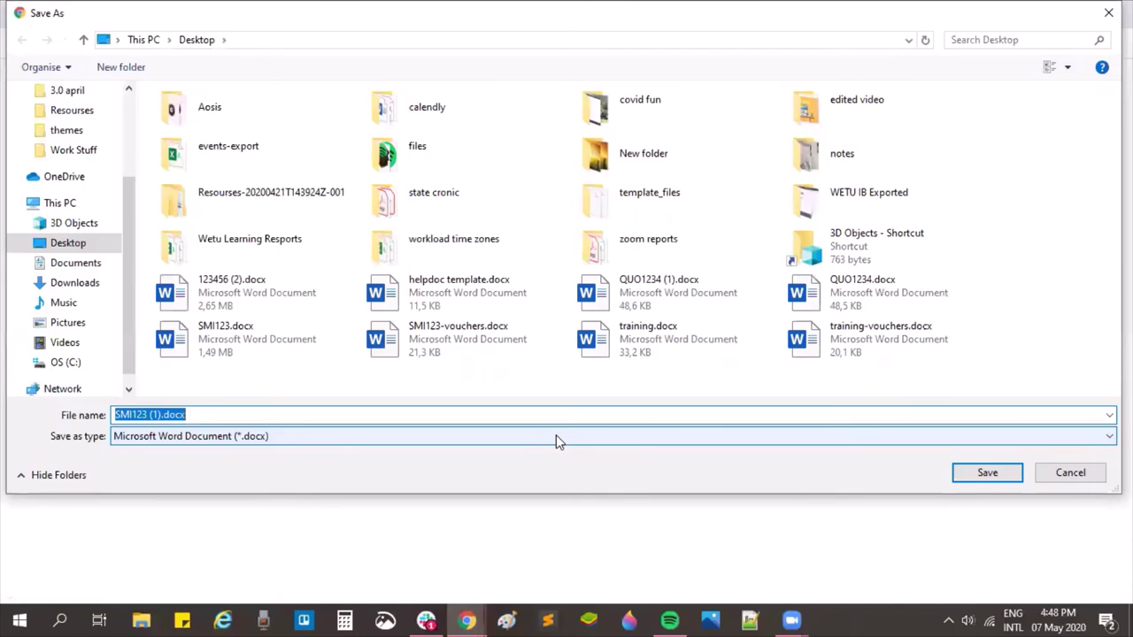
{"action": "left_click", "coordinate": [989, 476]}
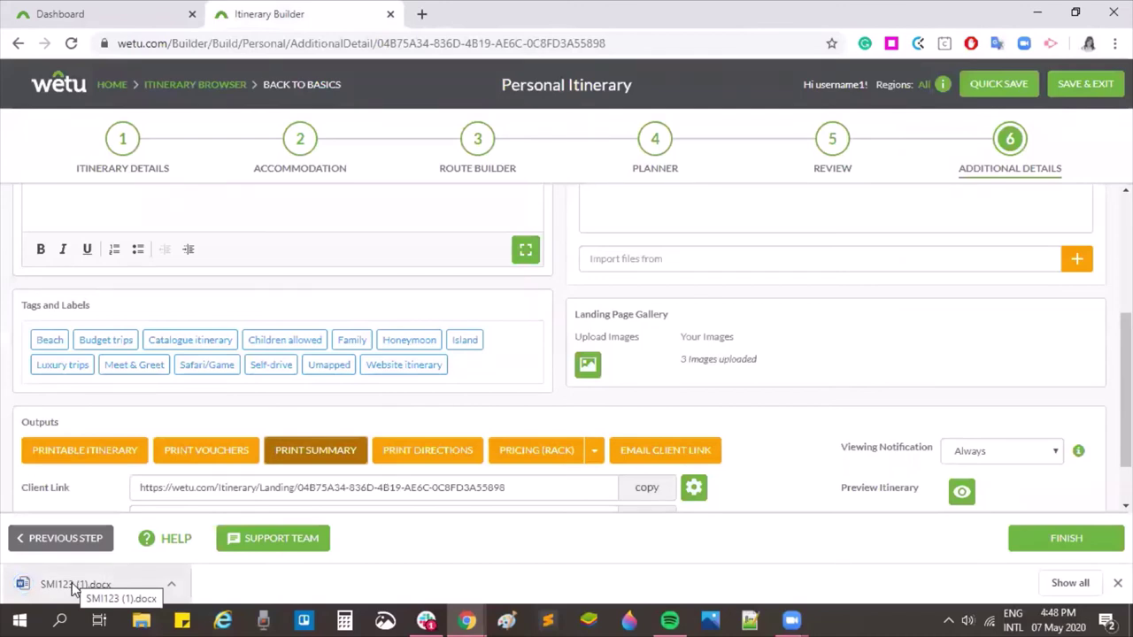
Open the downloaded SMI123 (1).docx and examine the day-by-day summary and the service providers' contact details.
{"action": "left_click", "coordinate": [74, 585]}
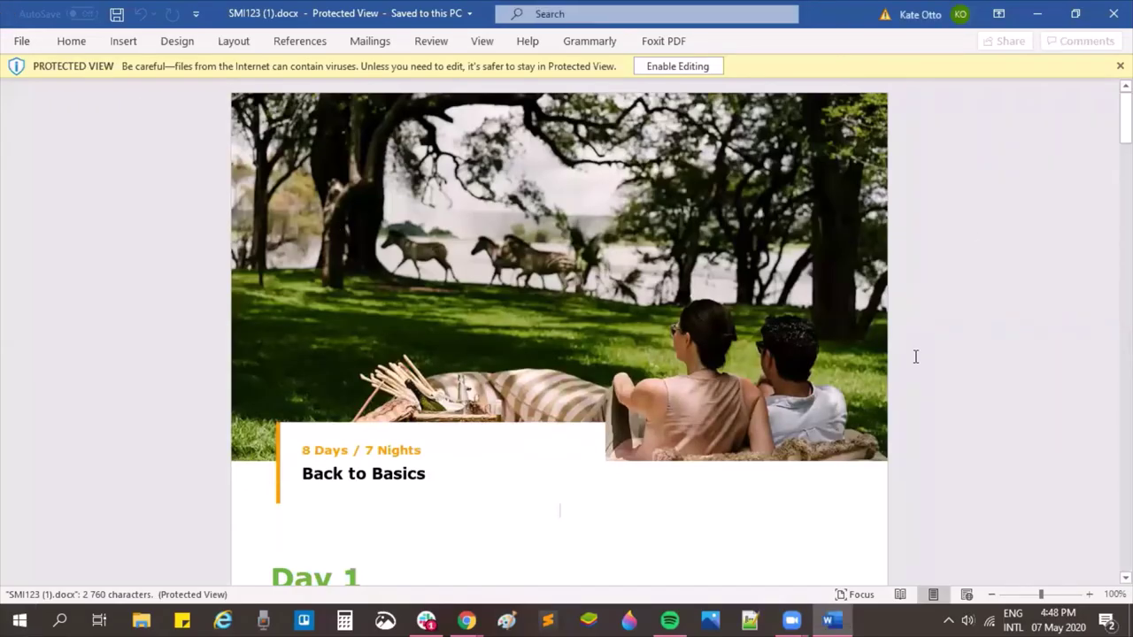
{"action": "scroll", "coordinate": [960, 265], "scroll_direction": "down", "scroll_amount": 4}
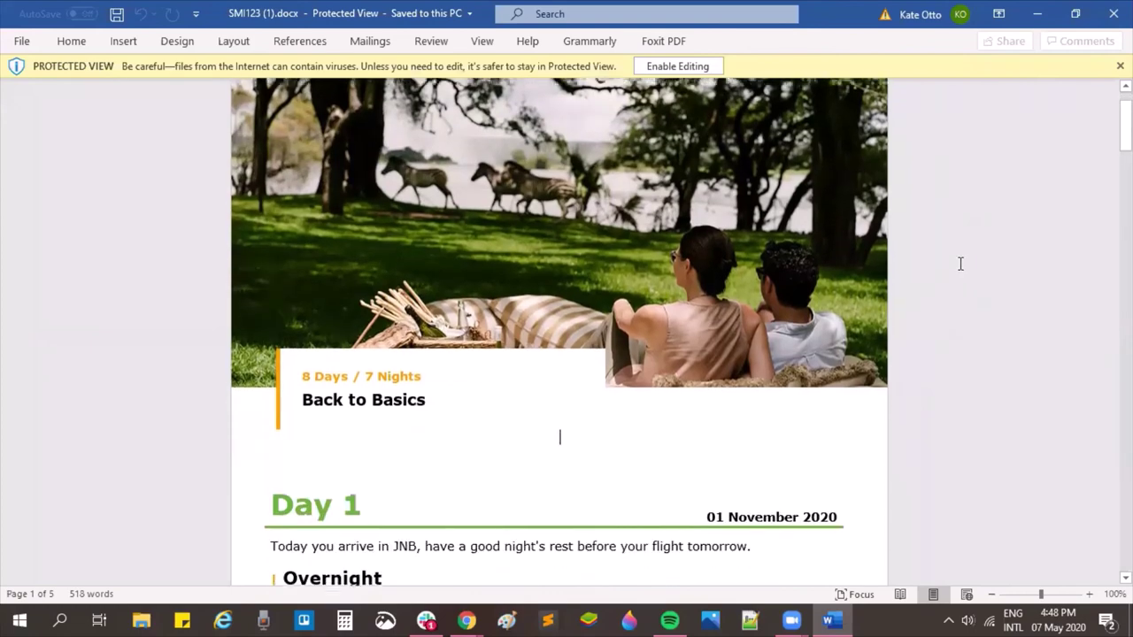
{"action": "scroll", "coordinate": [949, 280], "scroll_direction": "down", "scroll_amount": 9}
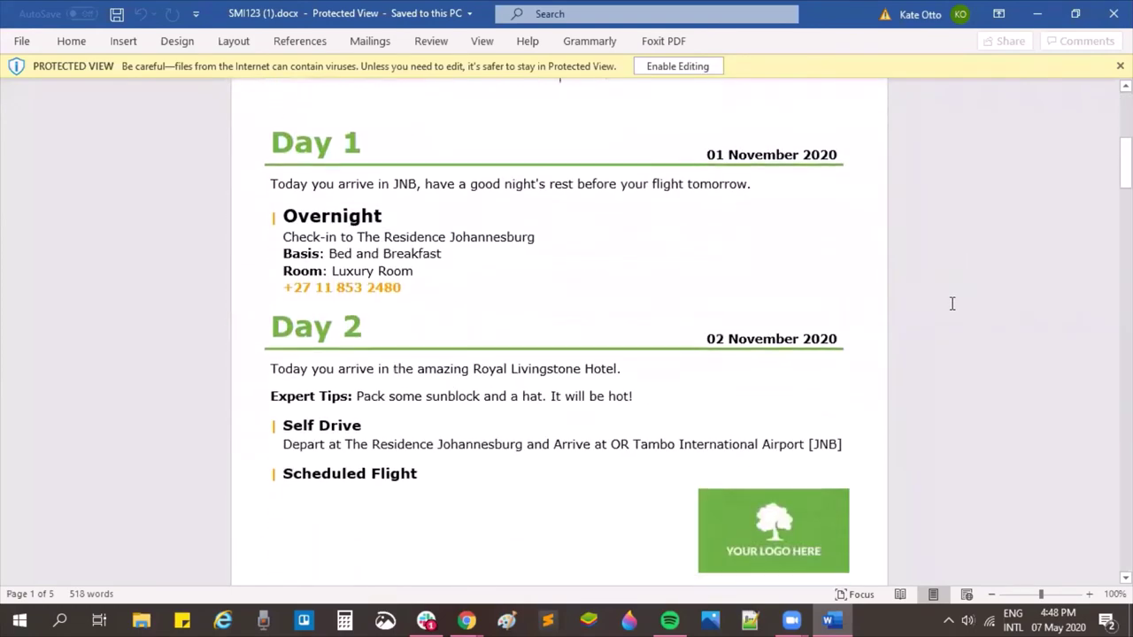
{"action": "scroll", "coordinate": [952, 308], "scroll_direction": "down", "scroll_amount": 10}
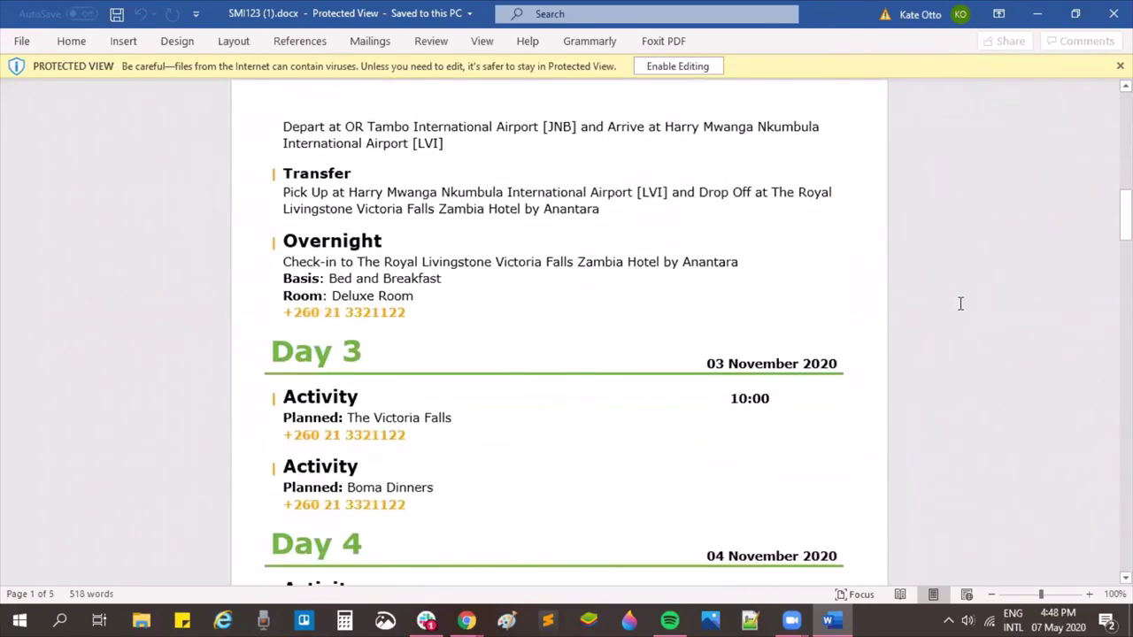
{"action": "scroll", "coordinate": [961, 303], "scroll_direction": "down", "scroll_amount": 9}
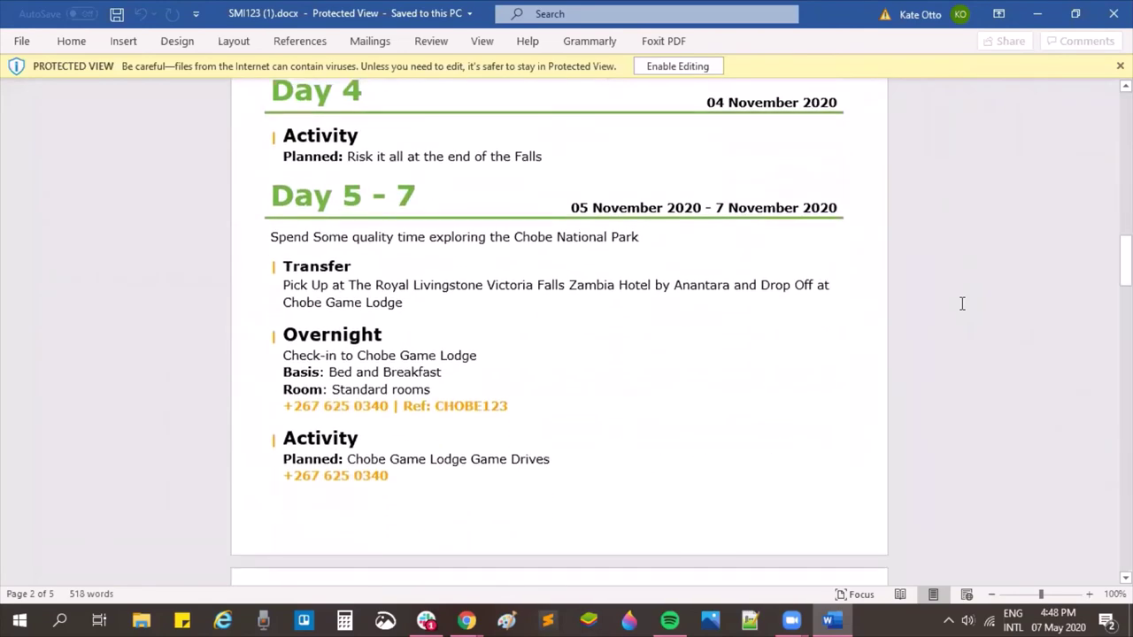
{"action": "scroll", "coordinate": [963, 307], "scroll_direction": "down", "scroll_amount": 7}
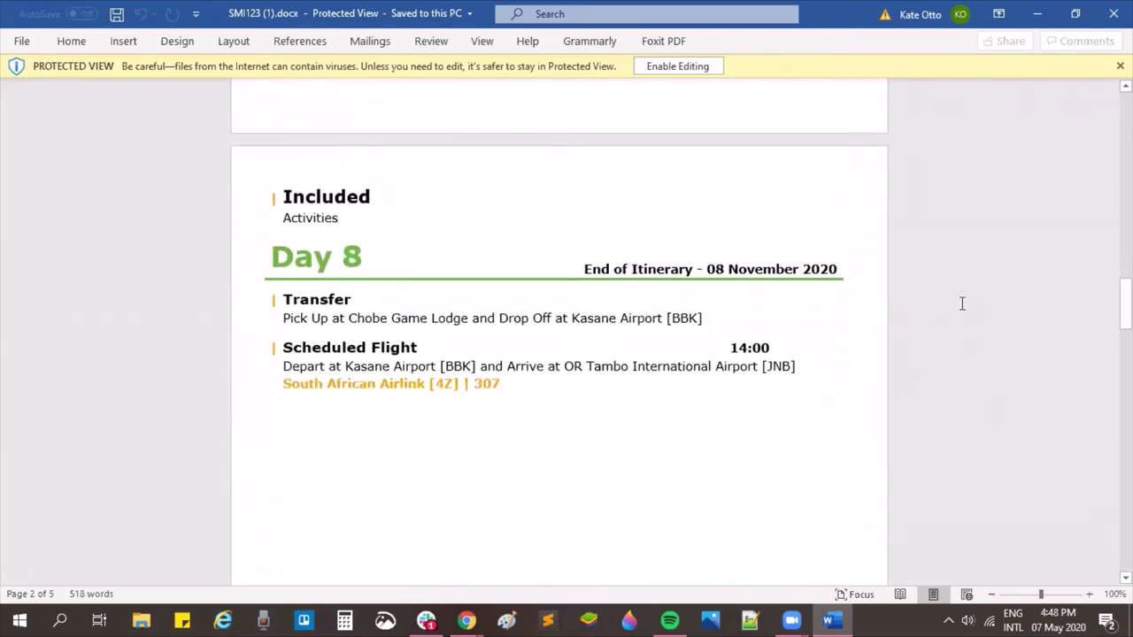
{"action": "scroll", "coordinate": [963, 305], "scroll_direction": "down", "scroll_amount": 8}
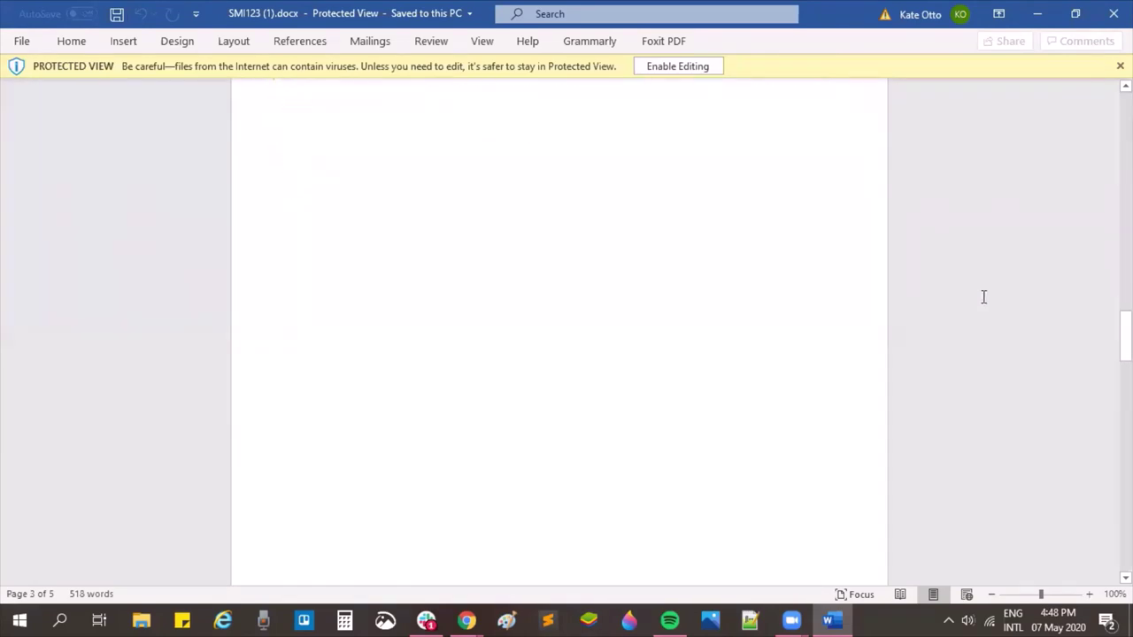
{"action": "scroll", "coordinate": [984, 307], "scroll_direction": "down", "scroll_amount": 5}
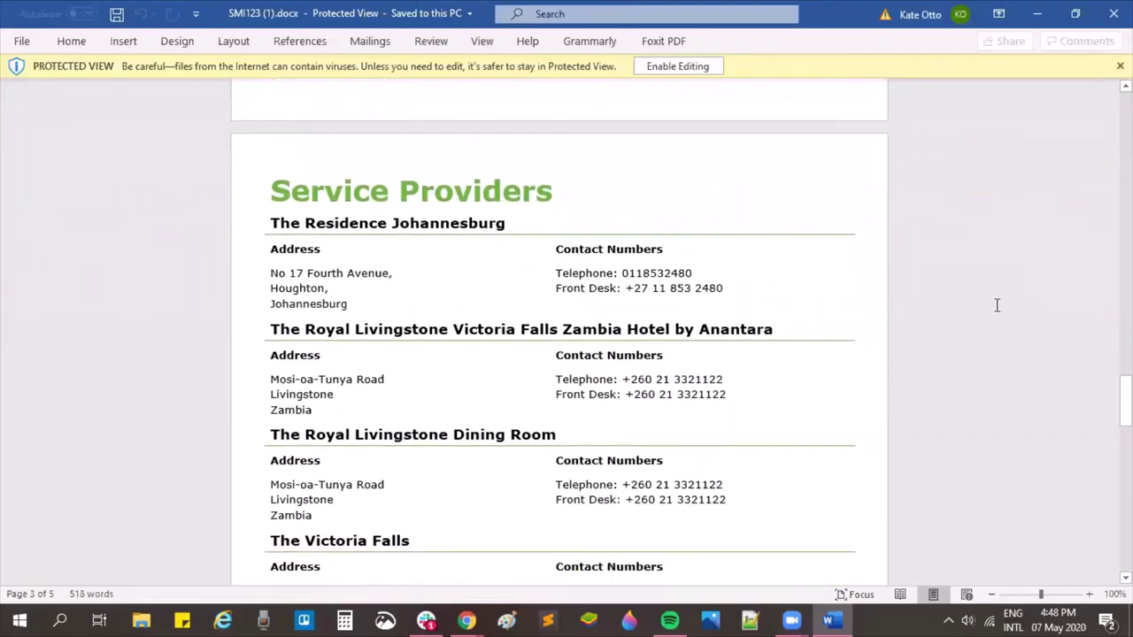
{"action": "scroll", "coordinate": [996, 306], "scroll_direction": "down", "scroll_amount": 2}
{"action": "scroll", "coordinate": [996, 308], "scroll_direction": "down", "scroll_amount": 12}
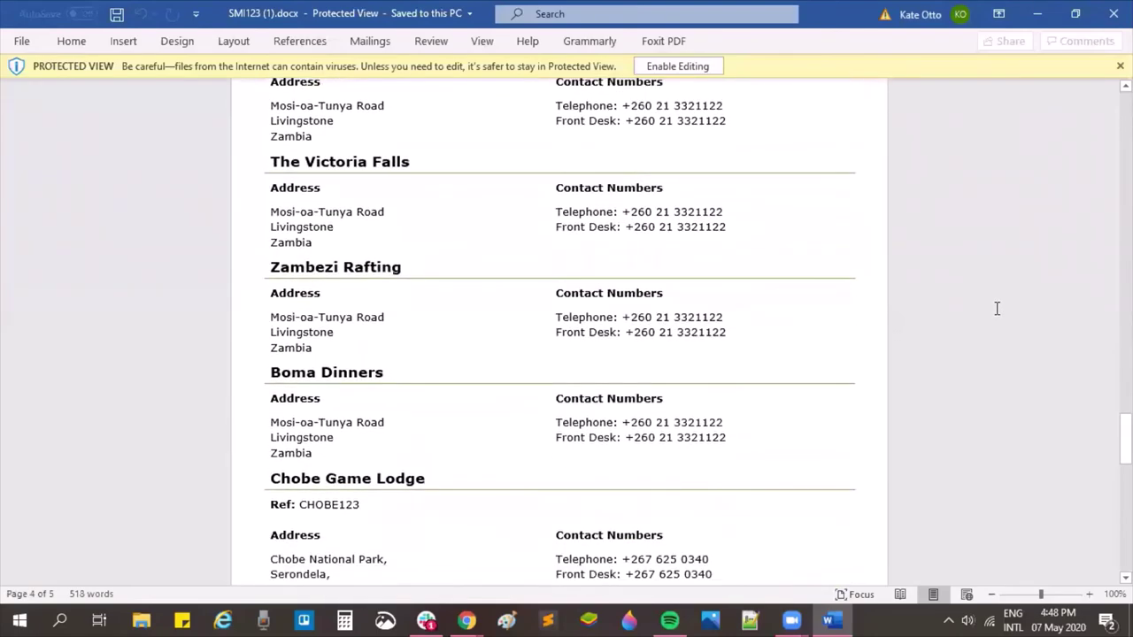
{"action": "scroll", "coordinate": [997, 319], "scroll_direction": "down", "scroll_amount": 10}
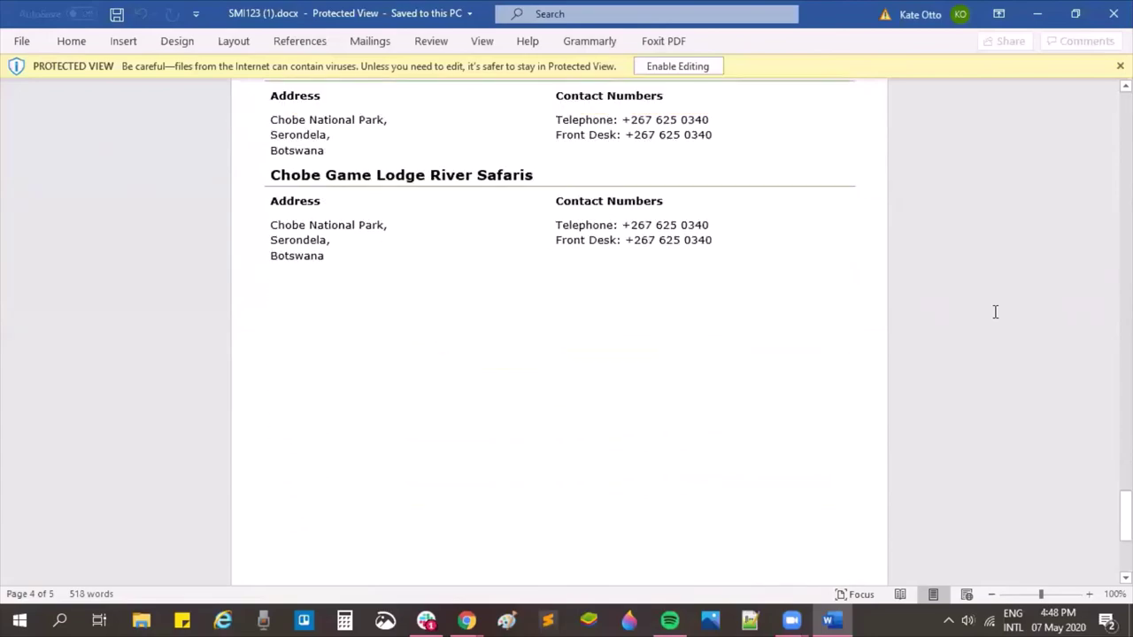
Close the summary document, download the itinerary's printable directions and save them as SMI123 (2).docx on the Desktop.
{"action": "left_click", "coordinate": [1113, 13]}
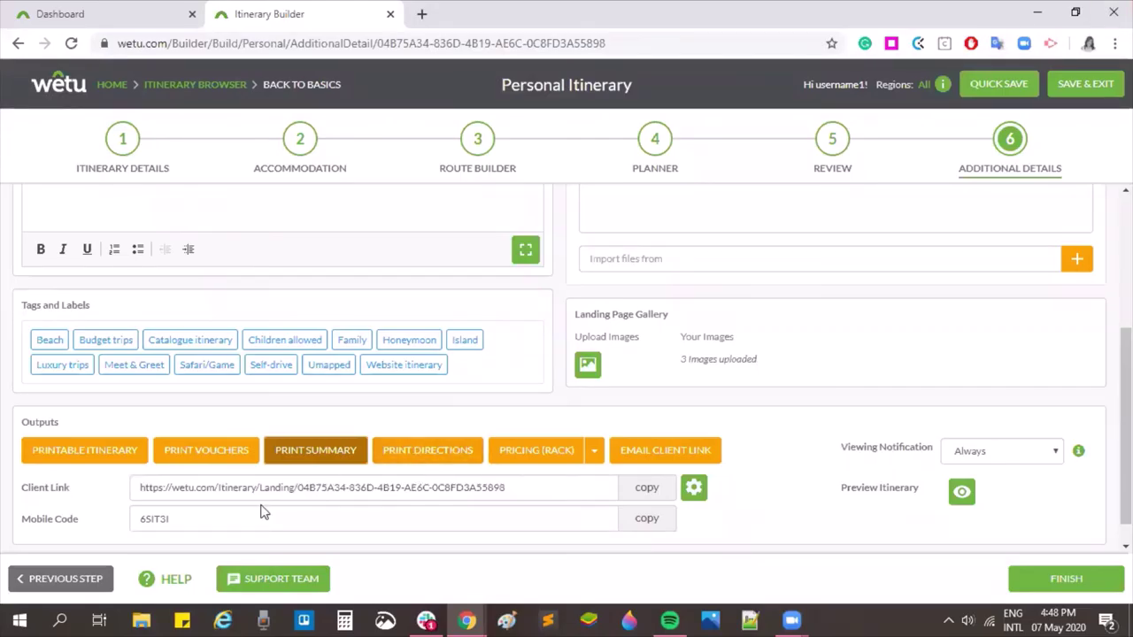
{"action": "left_click", "coordinate": [425, 453]}
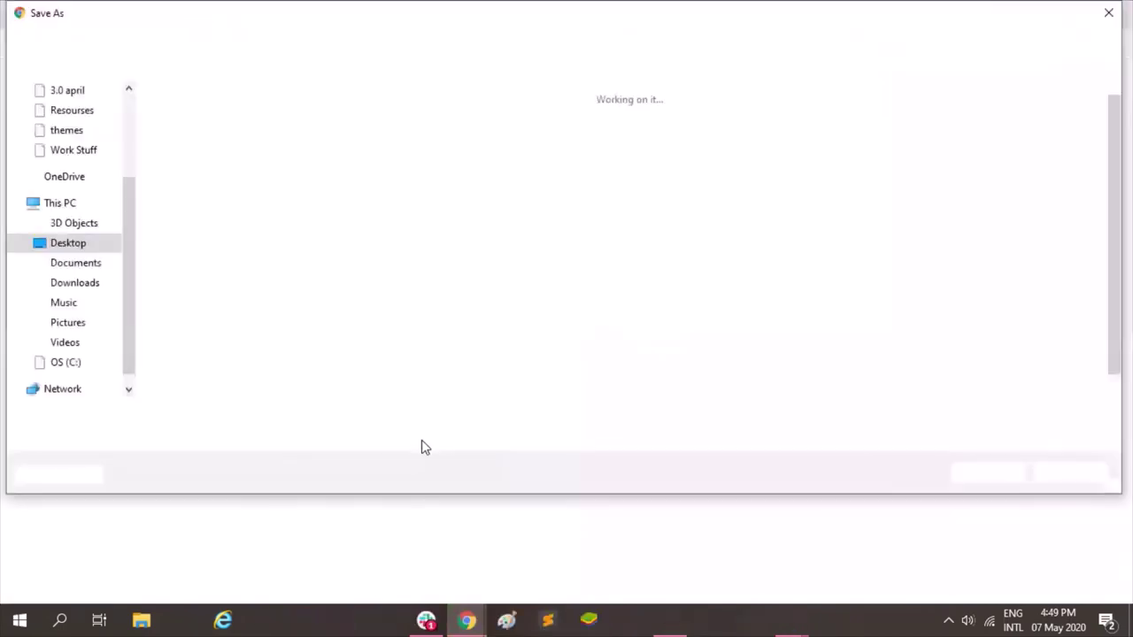
{"action": "left_click", "coordinate": [974, 473]}
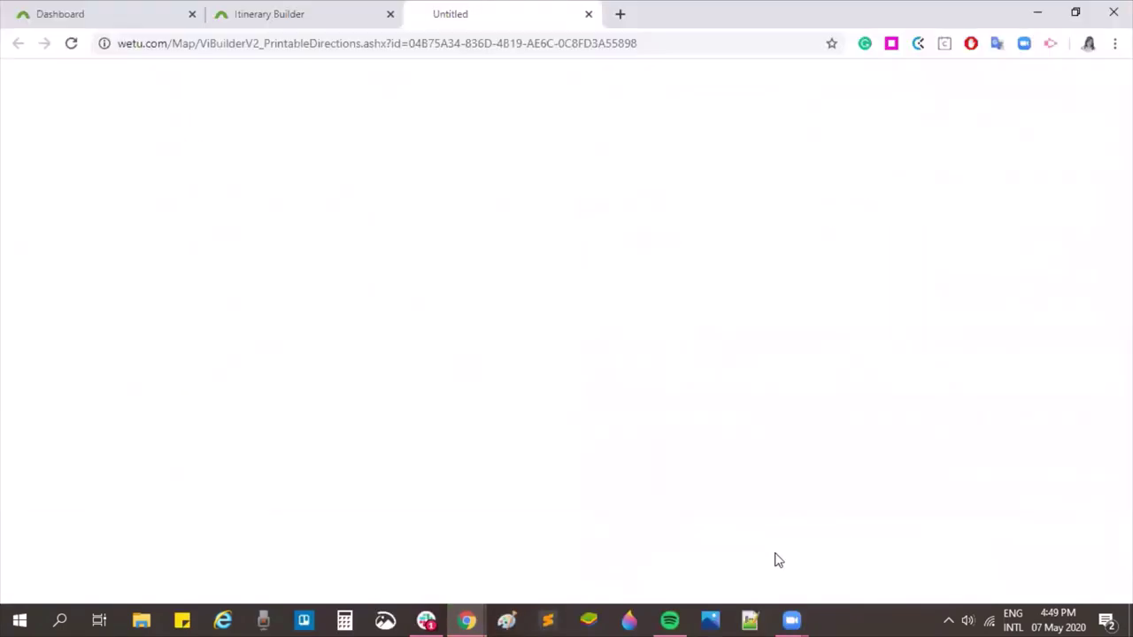
Open the downloaded SMI123 (2).docx, examine its distance, travel time, GPS co-ordinates and turn-by-turn directions, and close it.
{"action": "left_click", "coordinate": [62, 589]}
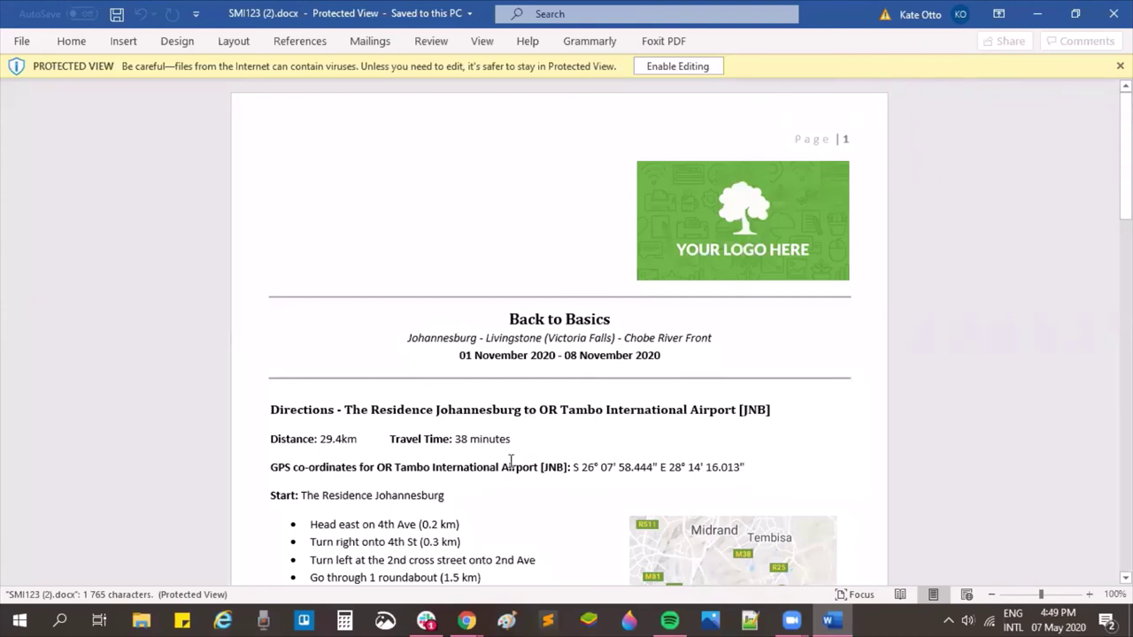
{"action": "left_click_drag", "start_coordinate": [293, 438], "coordinate": [531, 437]}
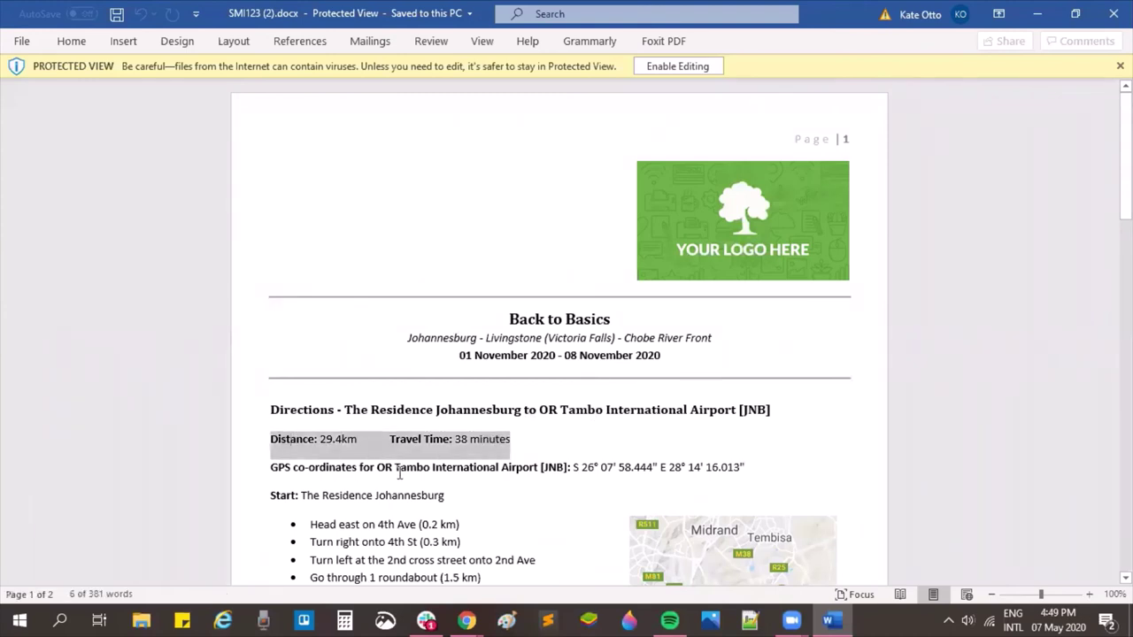
{"action": "left_click", "coordinate": [647, 487]}
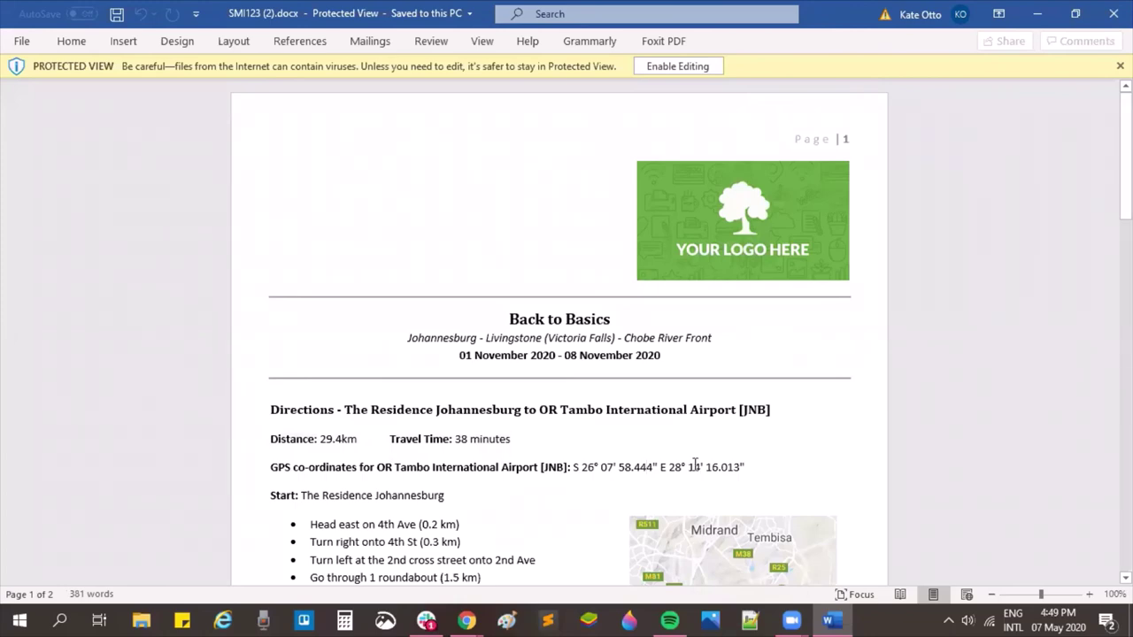
{"action": "scroll", "coordinate": [616, 463], "scroll_direction": "down", "scroll_amount": 15}
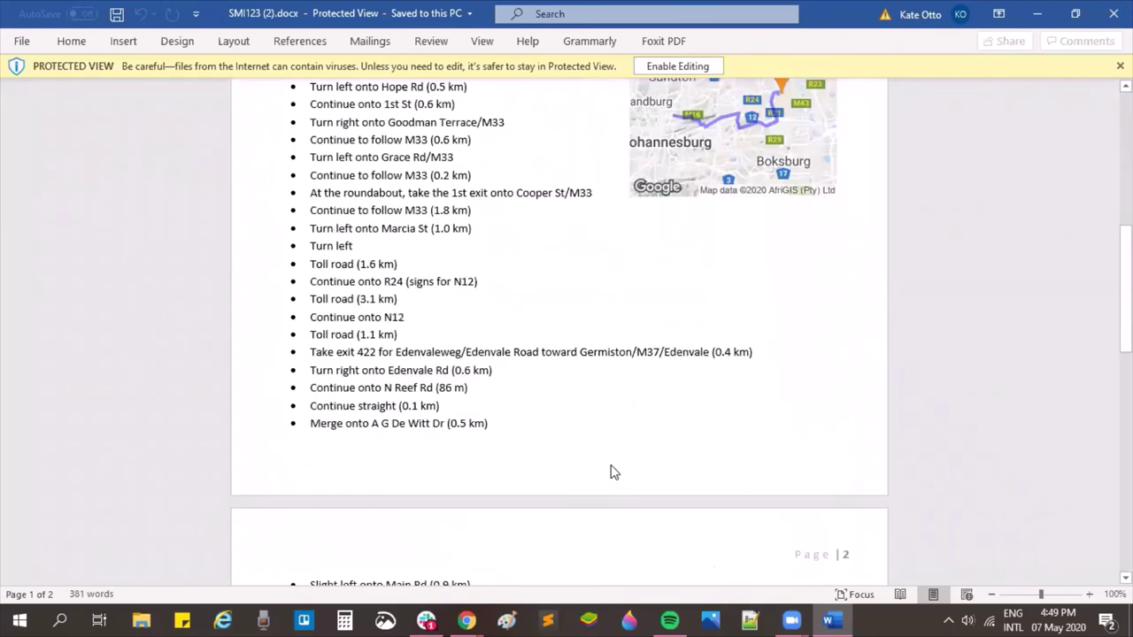
{"action": "scroll", "coordinate": [596, 465], "scroll_direction": "down", "scroll_amount": 3}
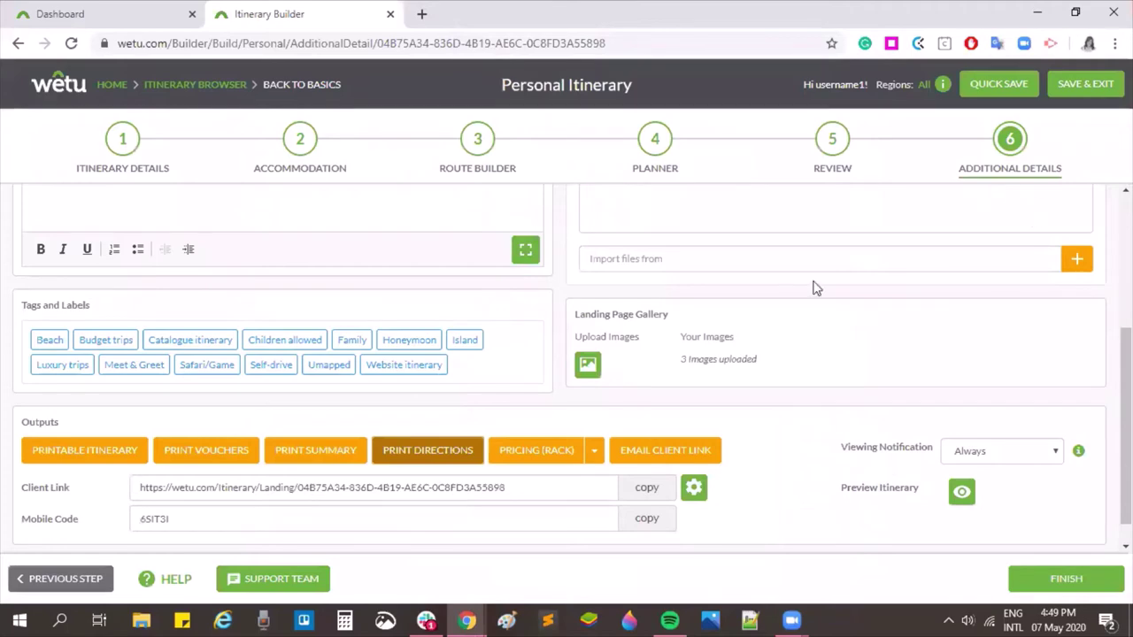
Download the itinerary's nett rate pricing spreadsheet with ZAR - South African Rand as base currency and USD - United States Dollar as other currency.
{"action": "left_click", "coordinate": [597, 455]}
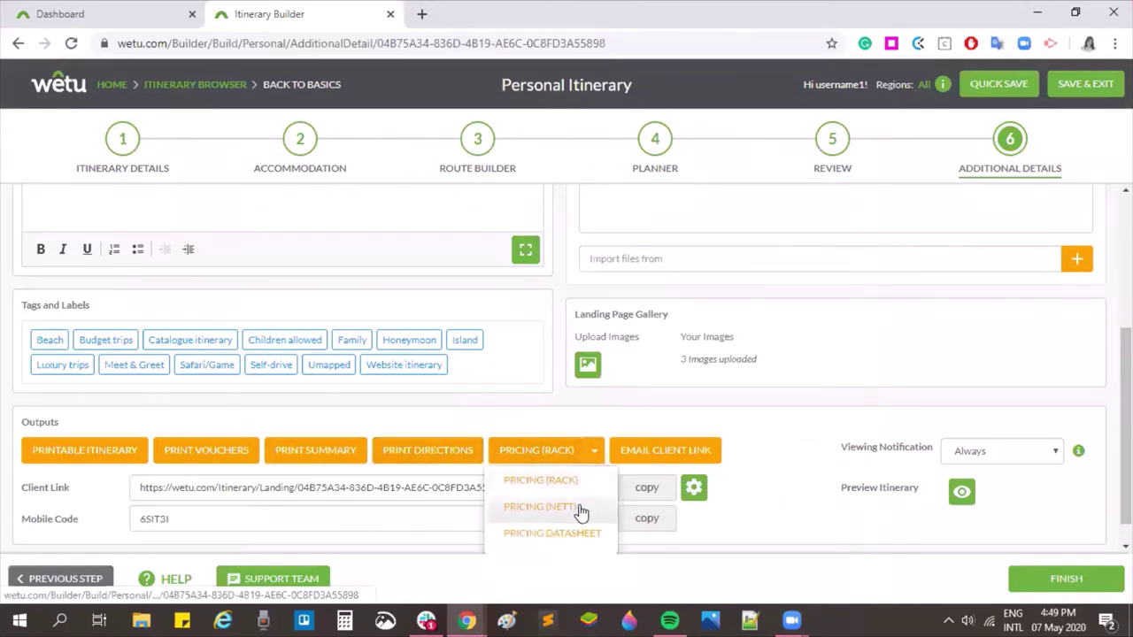
{"action": "left_click", "coordinate": [578, 508]}
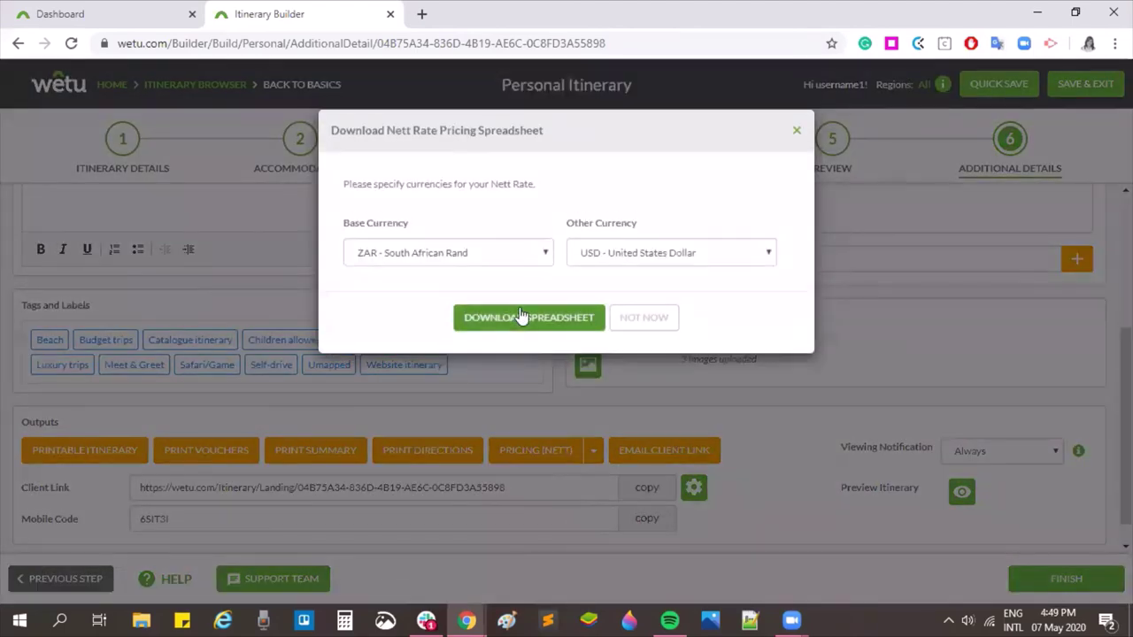
{"action": "left_click", "coordinate": [502, 253]}
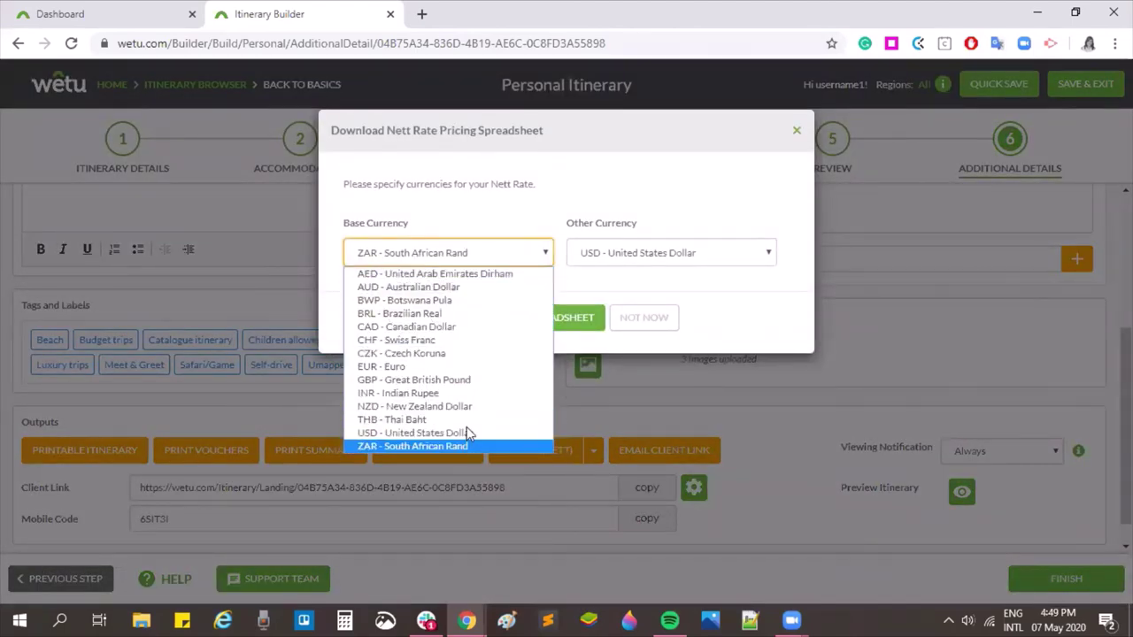
{"action": "left_click", "coordinate": [655, 254]}
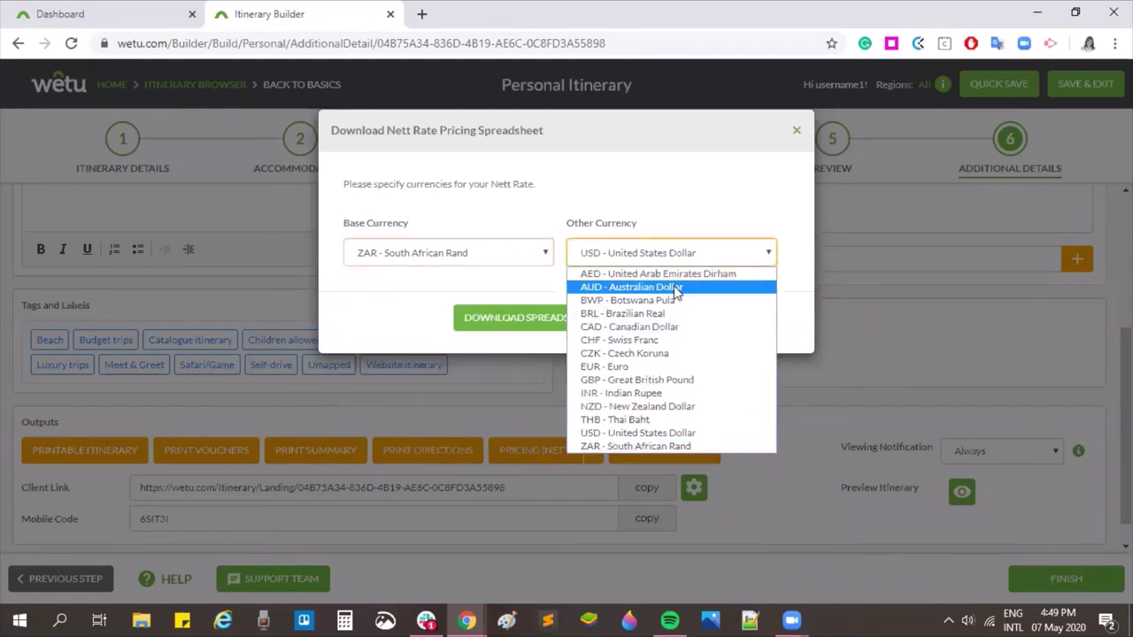
{"action": "left_click", "coordinate": [675, 249]}
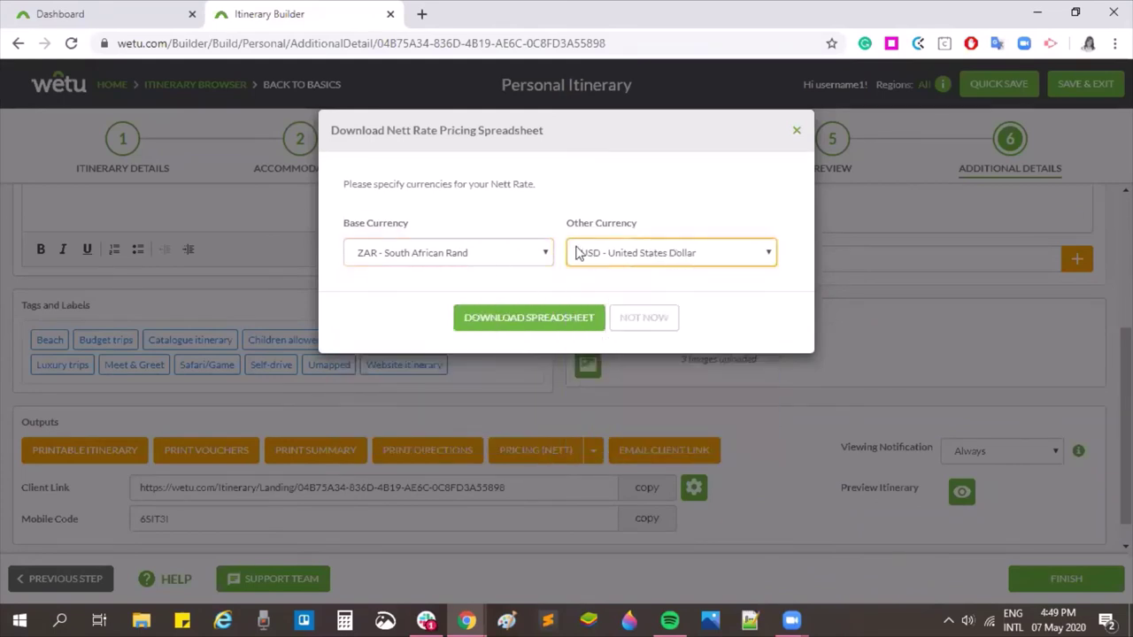
{"action": "left_click", "coordinate": [524, 328]}
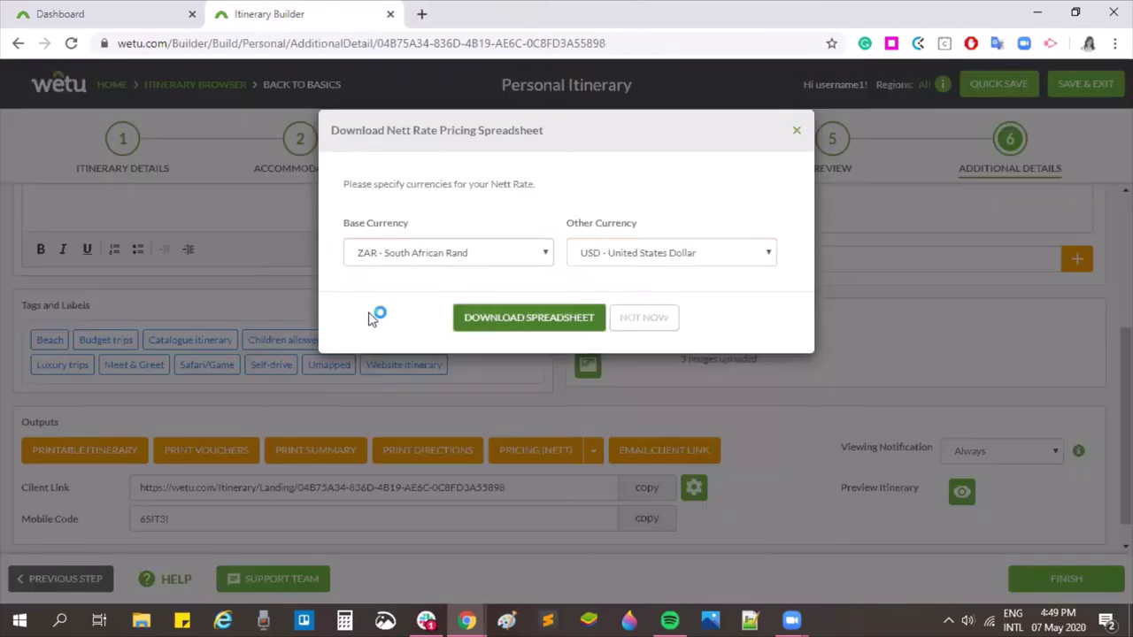
{"action": "left_click", "coordinate": [796, 130]}
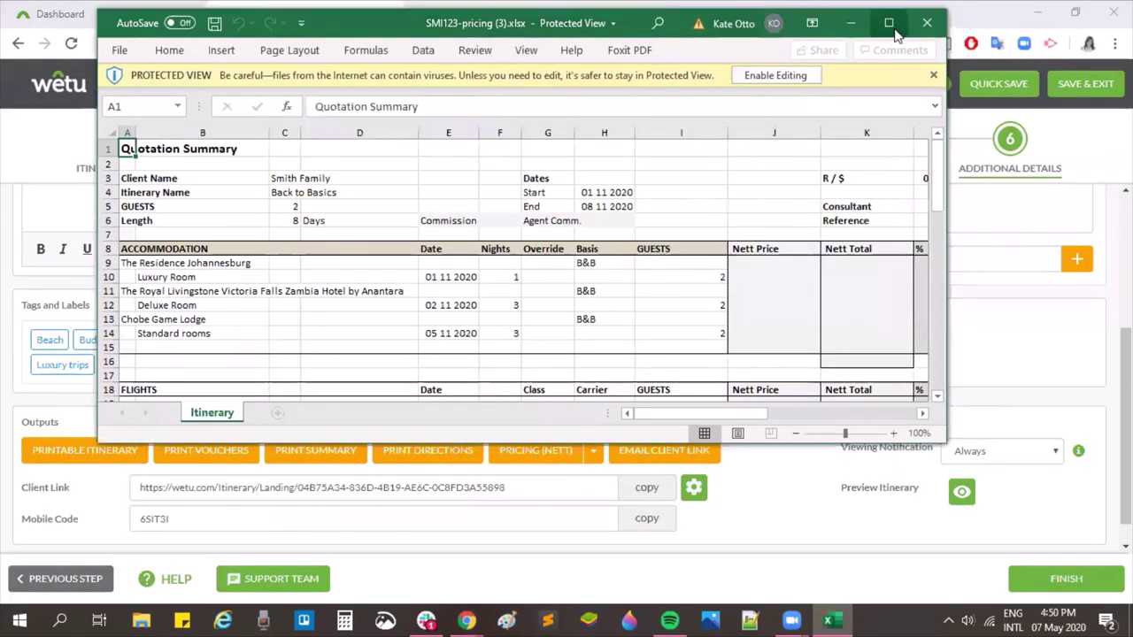
Check the R / $ exchange rate and accommodation section in SMI123-pricing (3).xlsx and enable editing of the workbook.
{"action": "left_click", "coordinate": [892, 25]}
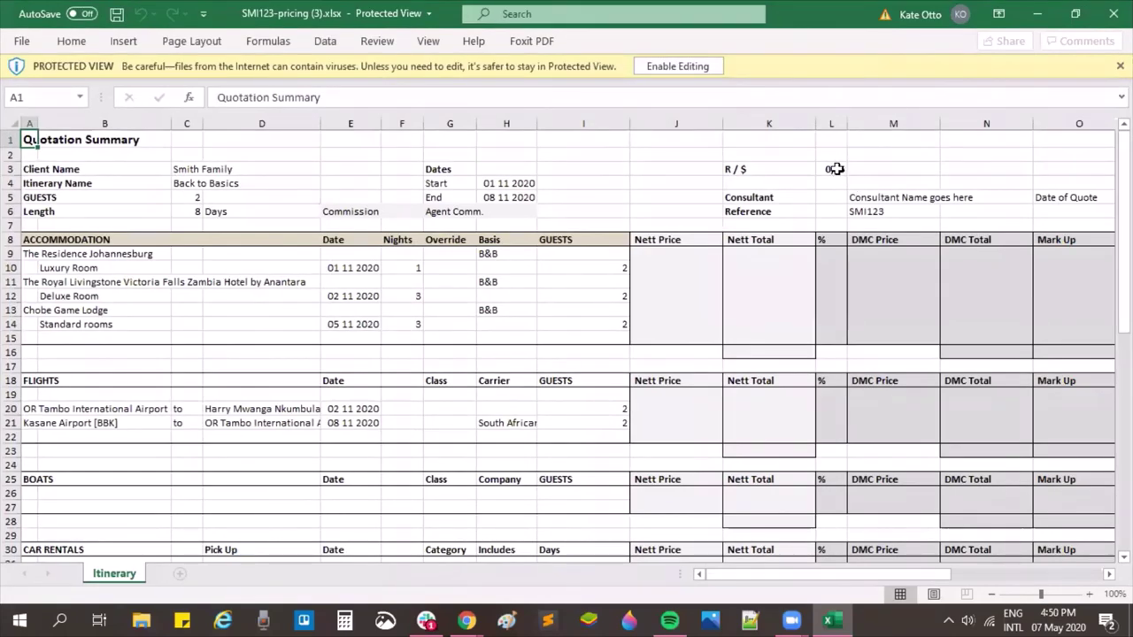
{"action": "left_click", "coordinate": [835, 169]}
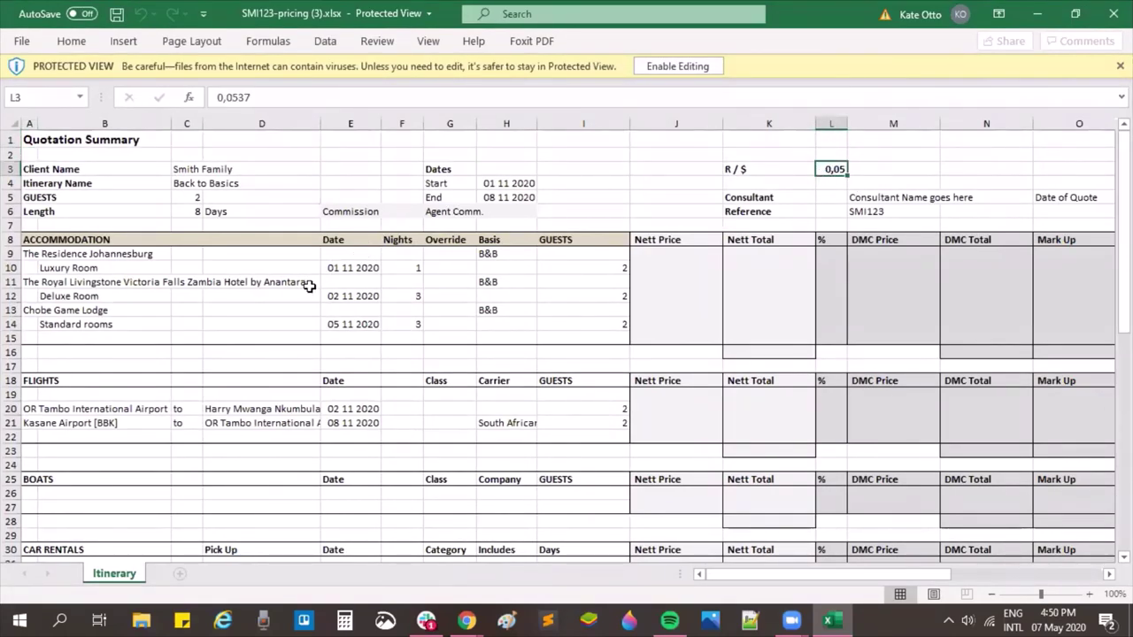
{"action": "scroll", "coordinate": [449, 211], "scroll_direction": "down", "scroll_amount": 1}
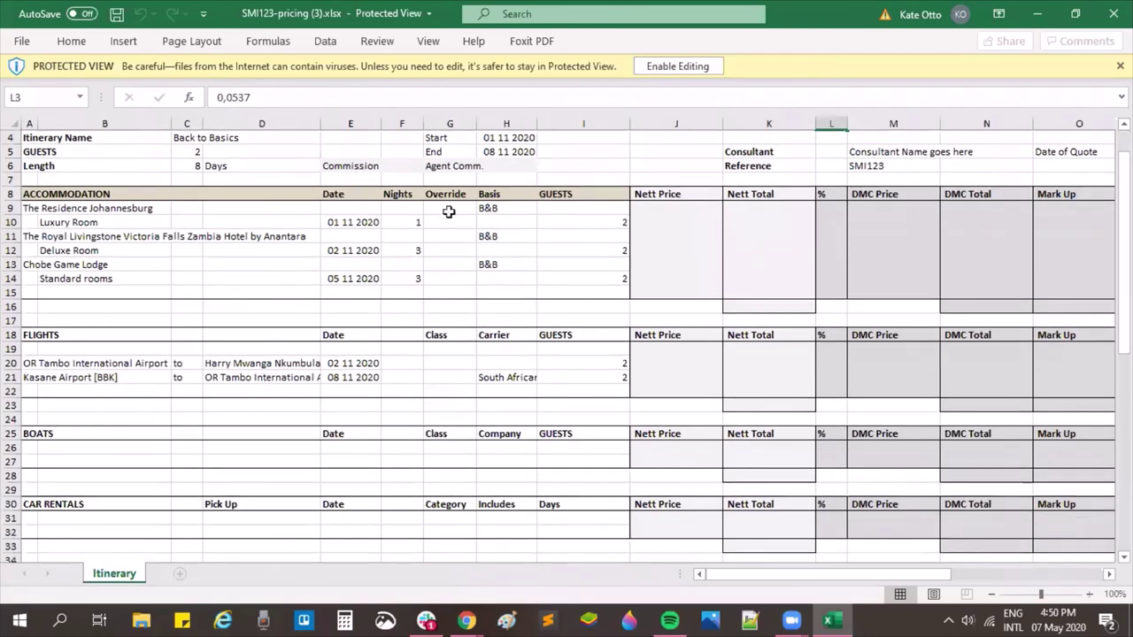
{"action": "left_click", "coordinate": [651, 226]}
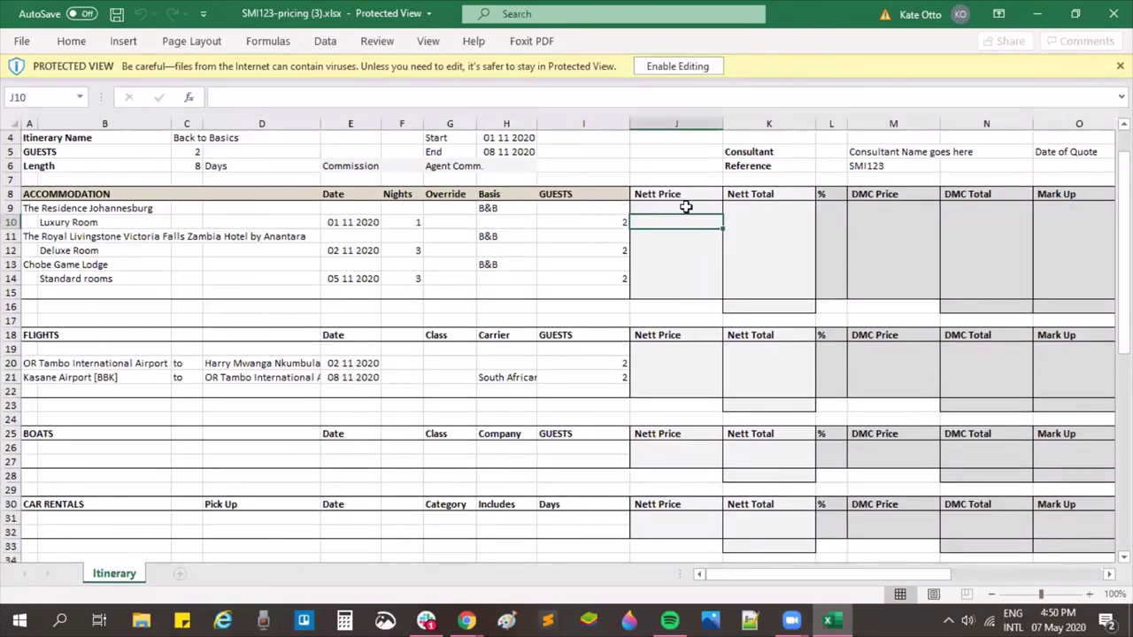
{"action": "left_click", "coordinate": [671, 64]}
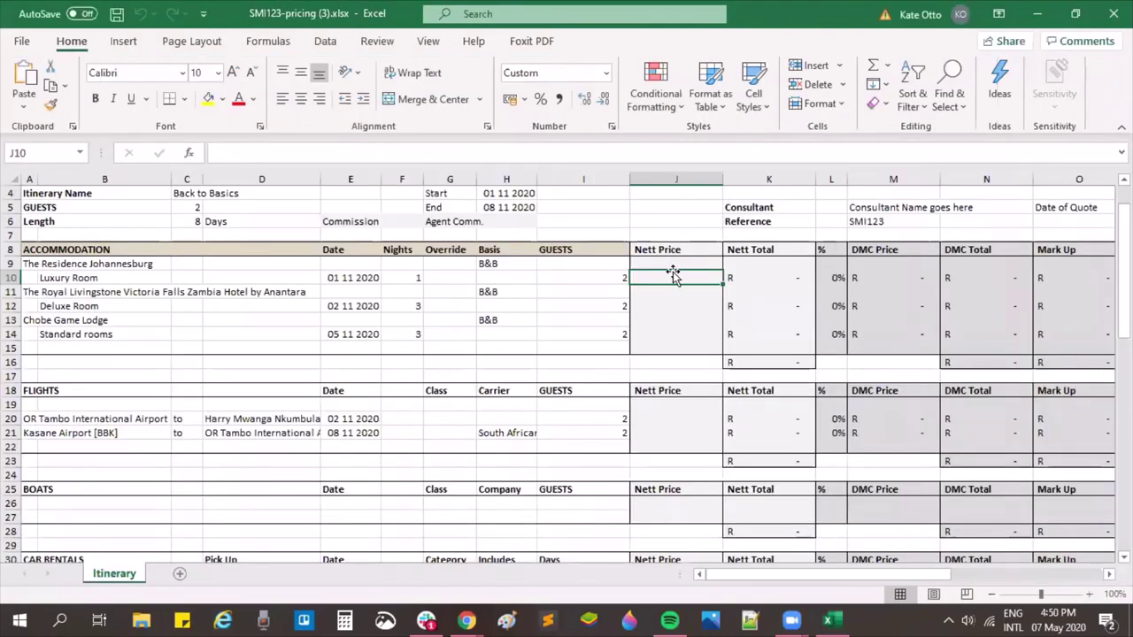
Enter accommodation nett prices of 50 for the Luxury Room, 100 for the Deluxe Room and 200 for the Standard rooms.
{"action": "type", "text": "50"}
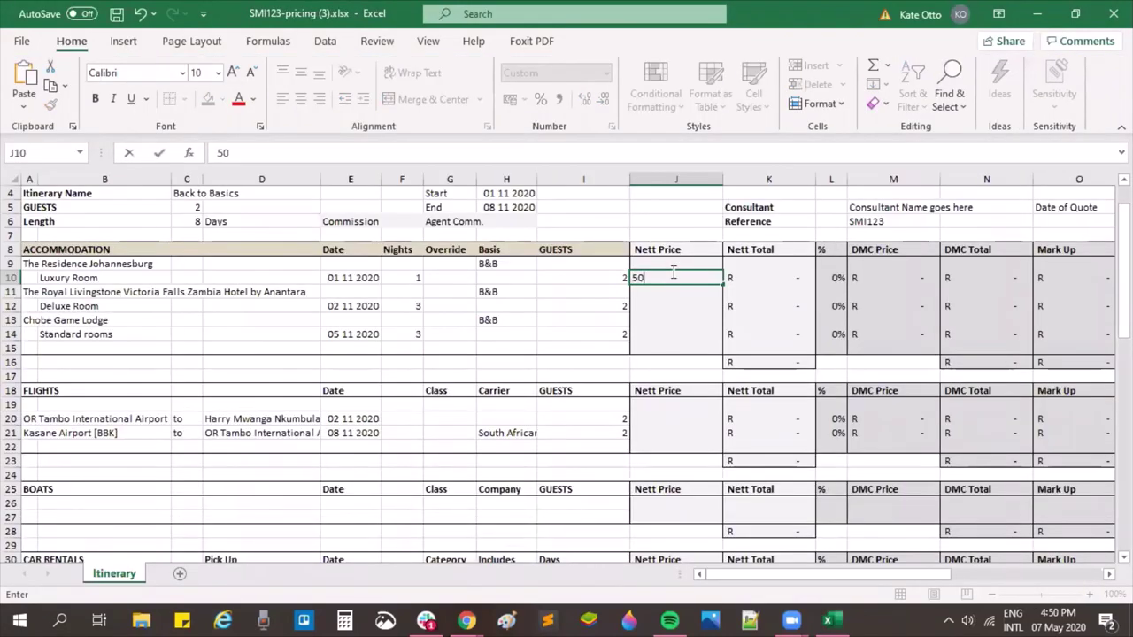
{"action": "key", "text": "Return"}
{"action": "left_click", "coordinate": [646, 305]}
{"action": "type", "text": "100"}
{"action": "key", "text": "Return"}
{"action": "left_click", "coordinate": [647, 347]}
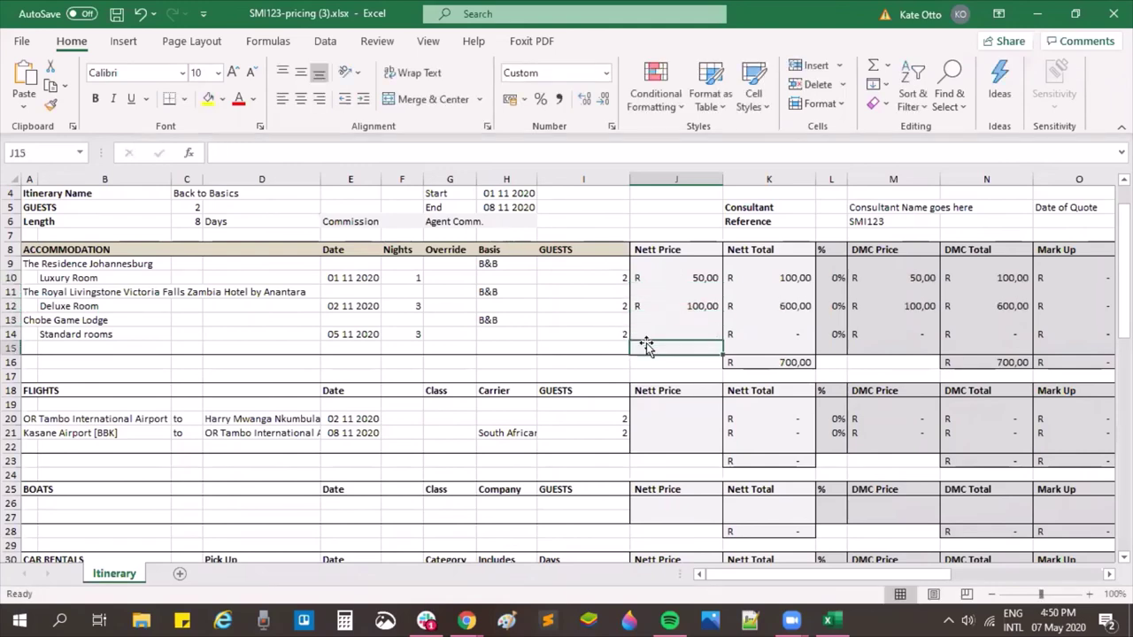
{"action": "left_click", "coordinate": [659, 333]}
{"action": "type", "text": "200"}
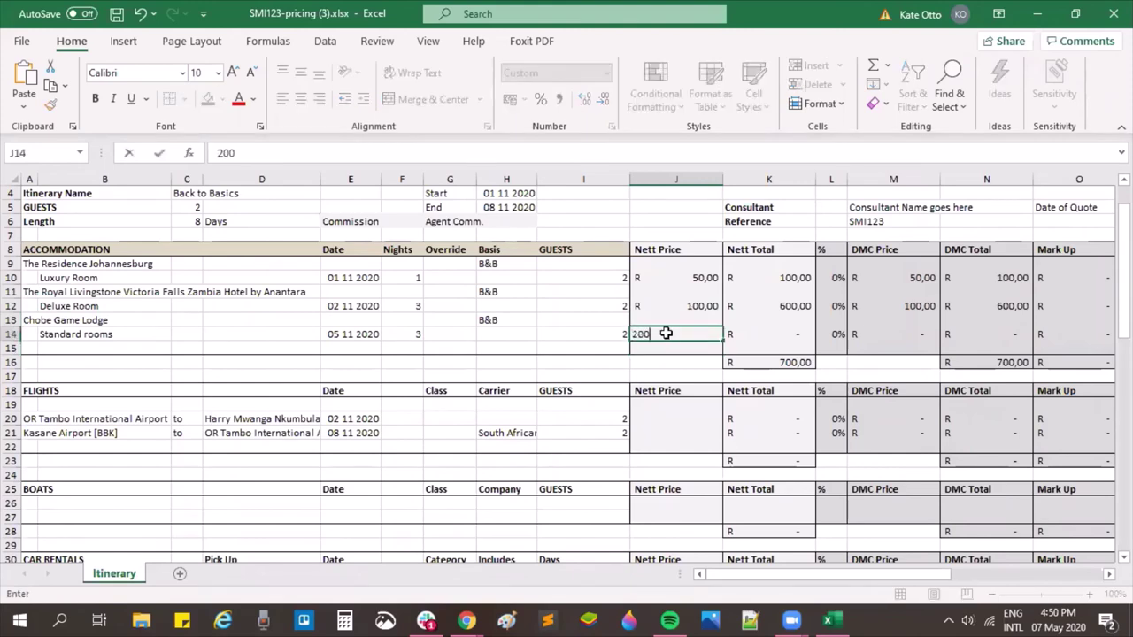
{"action": "key", "text": "Return"}
Set the accommodation percentages to 10% for the Luxury Room, 15% for the Deluxe Room and 20% for the Standard rooms.
{"action": "left_click", "coordinate": [828, 279]}
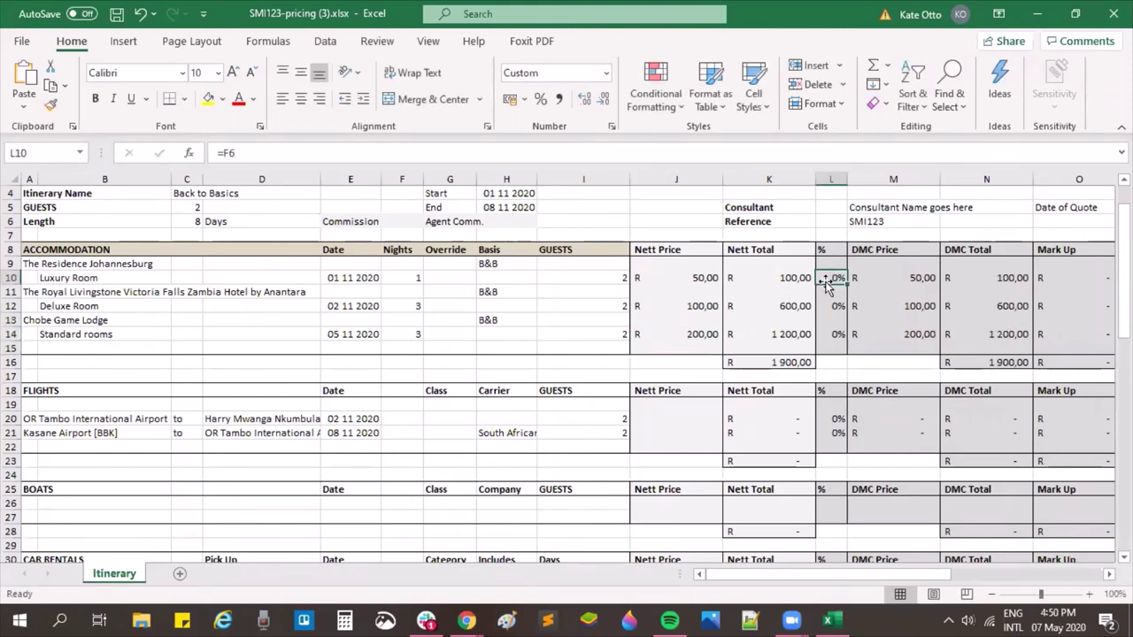
{"action": "type", "text": "10"}
{"action": "left_click", "coordinate": [825, 307]}
{"action": "type", "text": "15"}
{"action": "key", "text": "Return"}
{"action": "left_click", "coordinate": [832, 334]}
{"action": "type", "text": "20"}
{"action": "key", "text": "Return"}
Enter miscellaneous nett prices of 50 for Park fees, 150 for Entrance fees for activities and 300 for Breakfast.
{"action": "scroll", "coordinate": [652, 326], "scroll_direction": "down", "scroll_amount": 1}
{"action": "scroll", "coordinate": [652, 327], "scroll_direction": "down", "scroll_amount": 7}
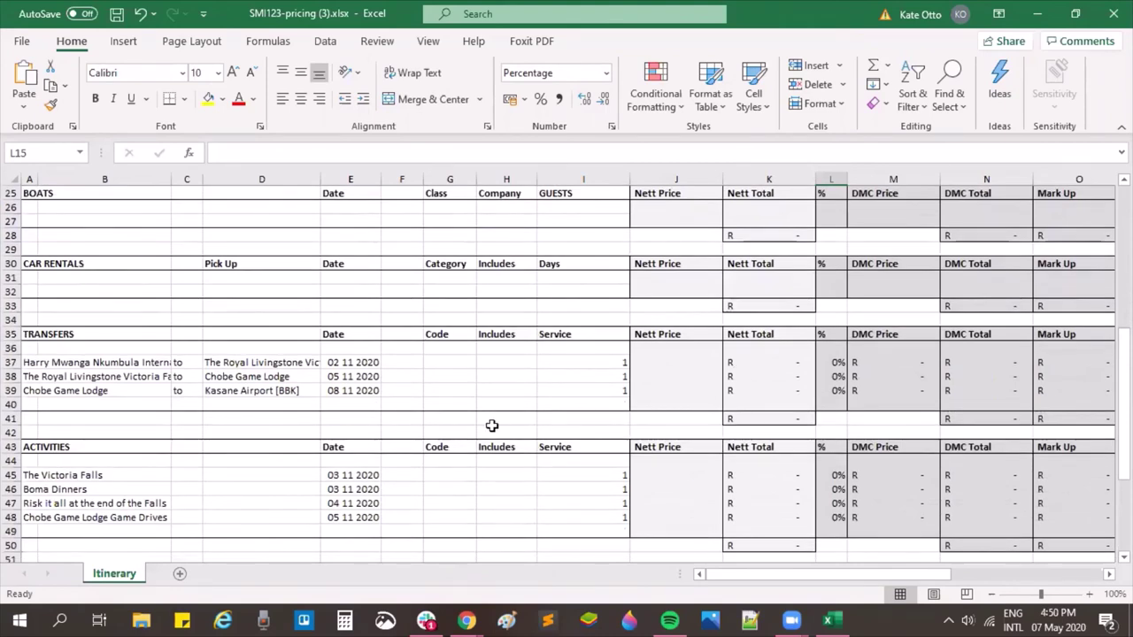
{"action": "scroll", "coordinate": [814, 425], "scroll_direction": "down", "scroll_amount": 5}
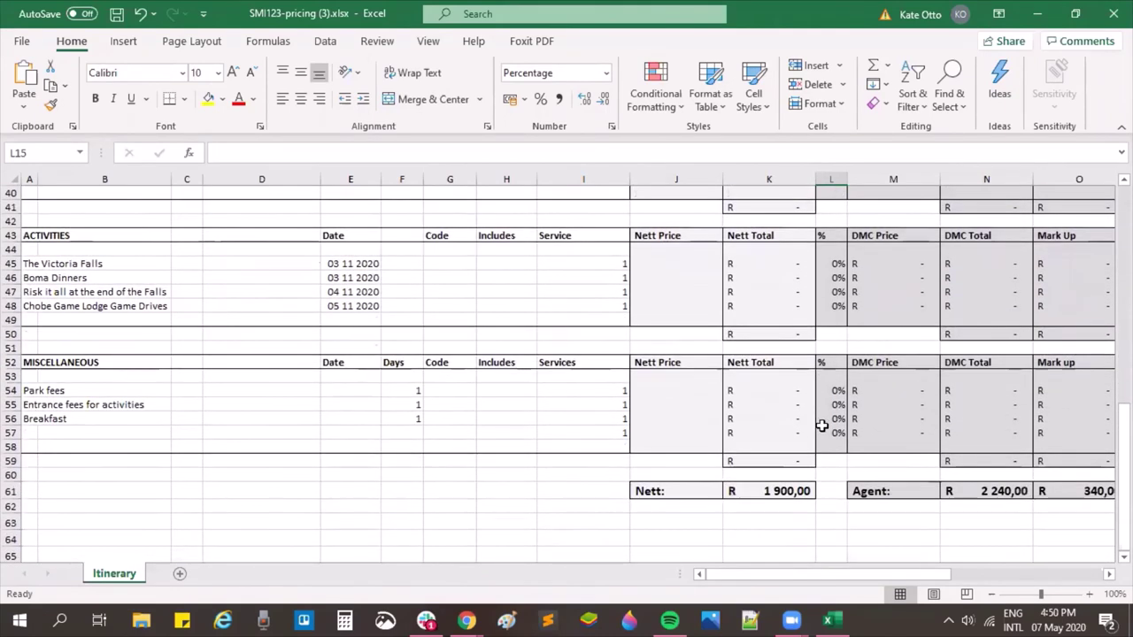
{"action": "left_click", "coordinate": [53, 390]}
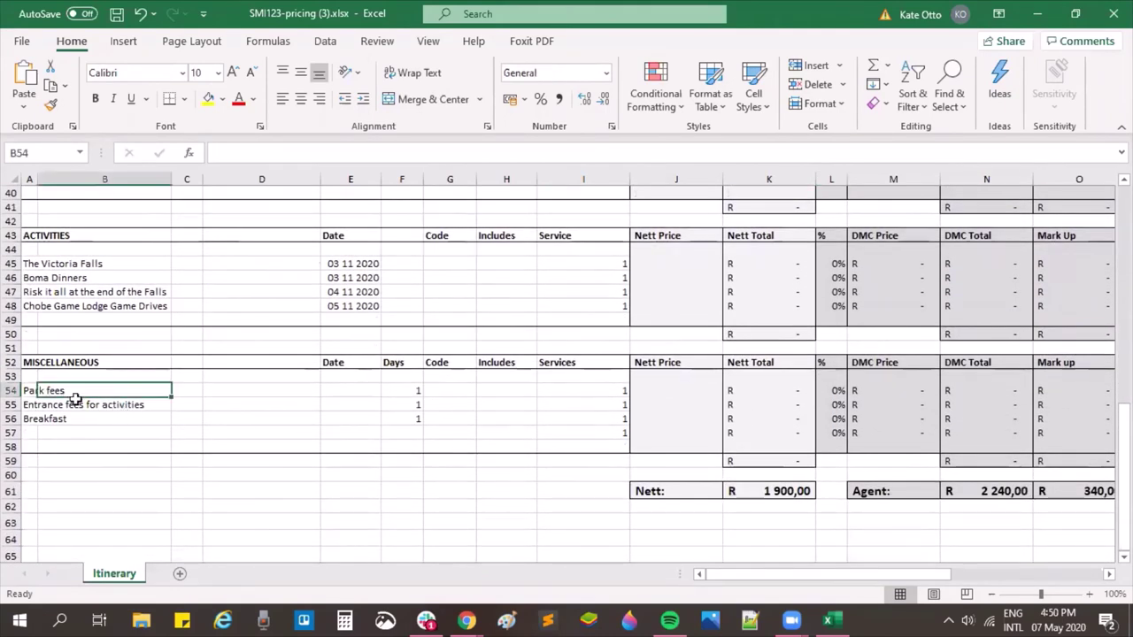
{"action": "left_click", "coordinate": [64, 407]}
{"action": "left_click", "coordinate": [47, 421]}
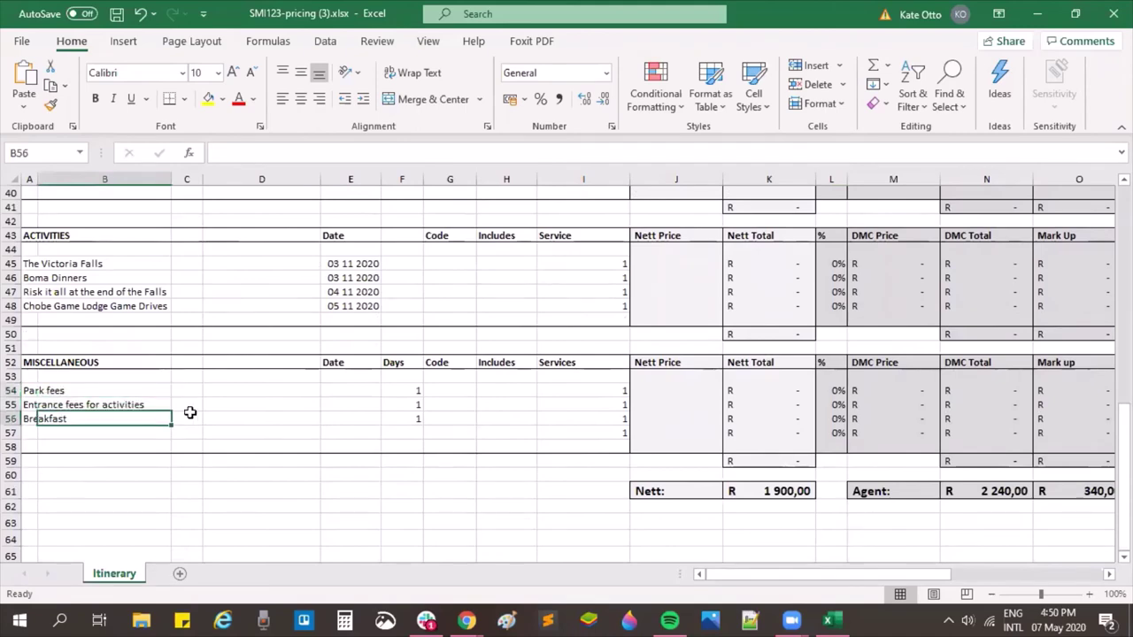
{"action": "left_click", "coordinate": [672, 390]}
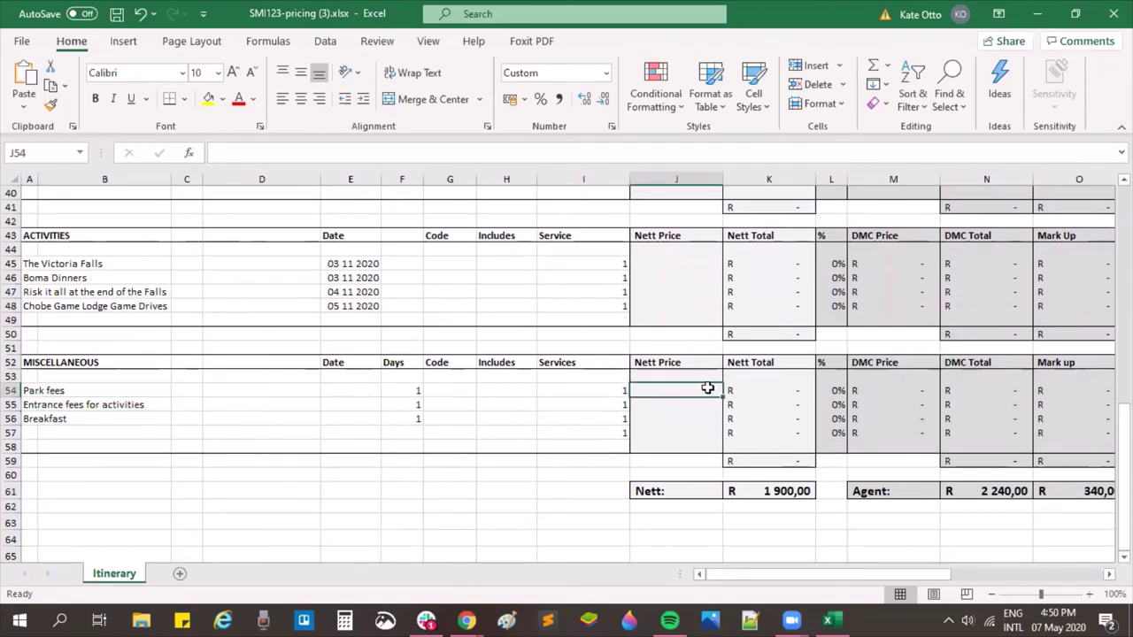
{"action": "type", "text": "50"}
{"action": "key", "text": "Return"}
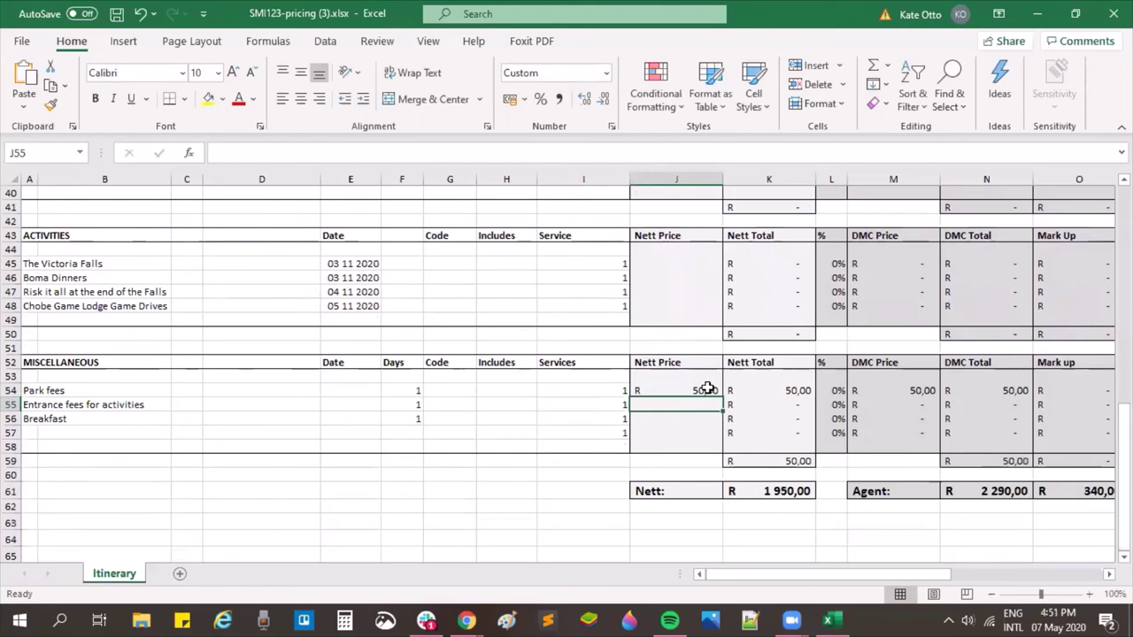
{"action": "type", "text": "150"}
{"action": "key", "text": "Return"}
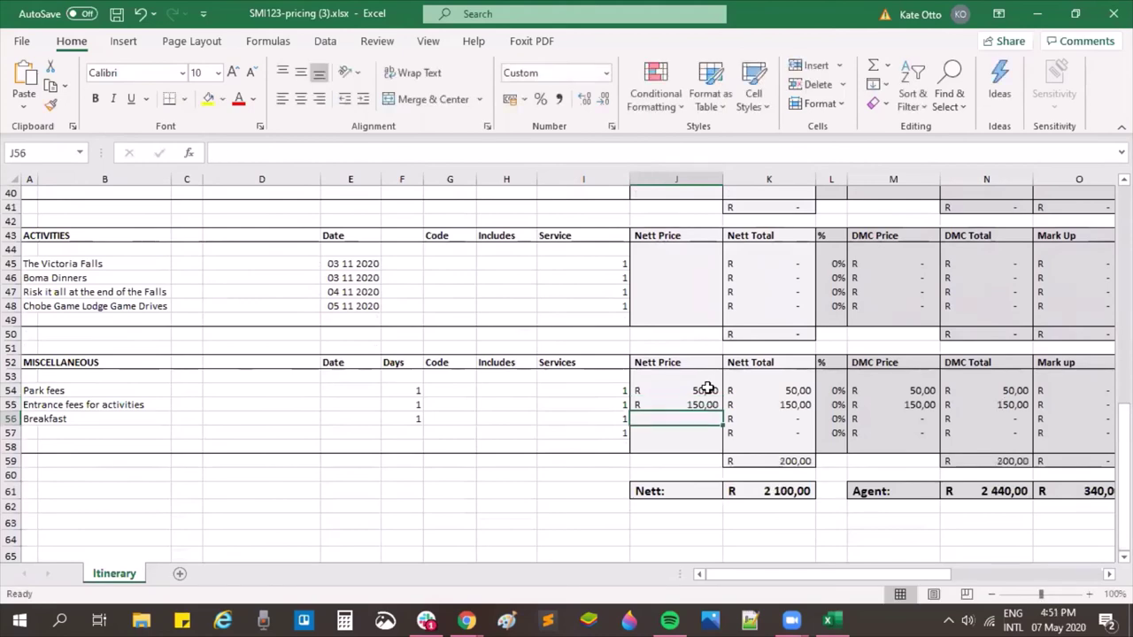
{"action": "type", "text": "300"}
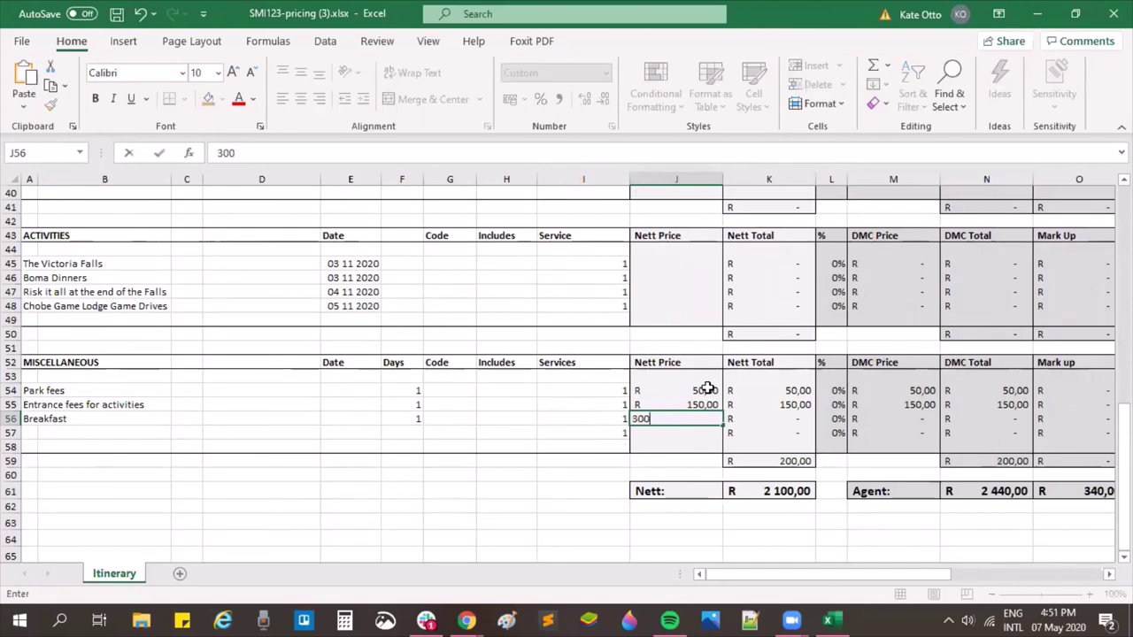
{"action": "key", "text": "Return"}
Set the miscellaneous percentages to 15% for Park fees, 10% for Entrance fees for activities and 5% for Breakfast.
{"action": "left_click", "coordinate": [832, 390]}
{"action": "type", "text": "15"}
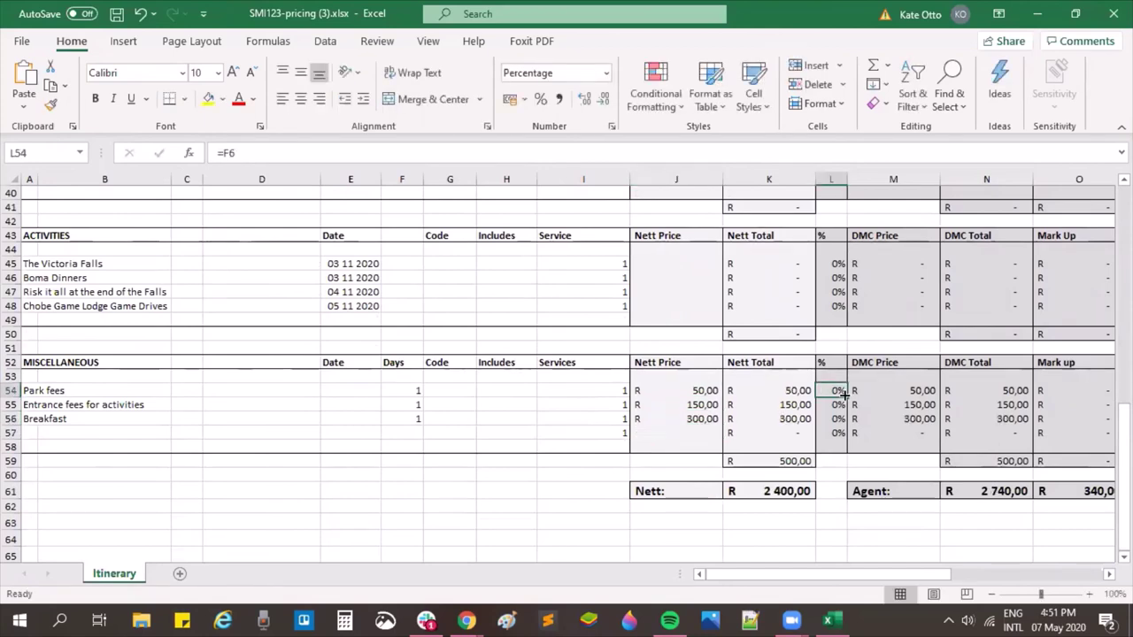
{"action": "key", "text": "Return"}
{"action": "type", "text": "10"}
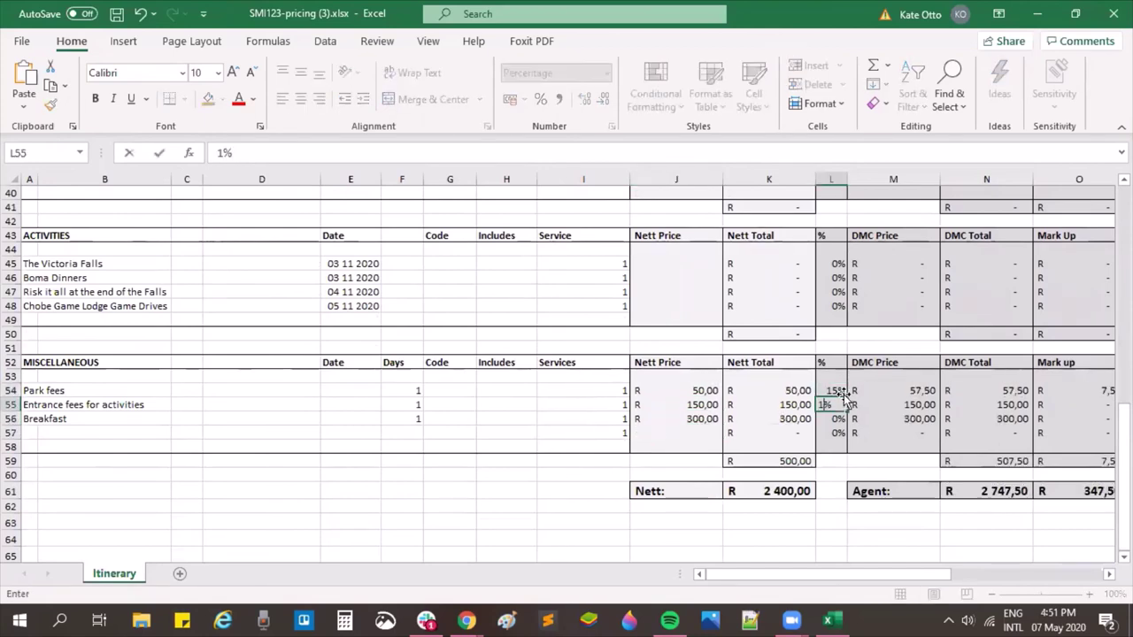
{"action": "key", "text": "Return"}
{"action": "type", "text": "5"}
{"action": "key", "text": "Return"}
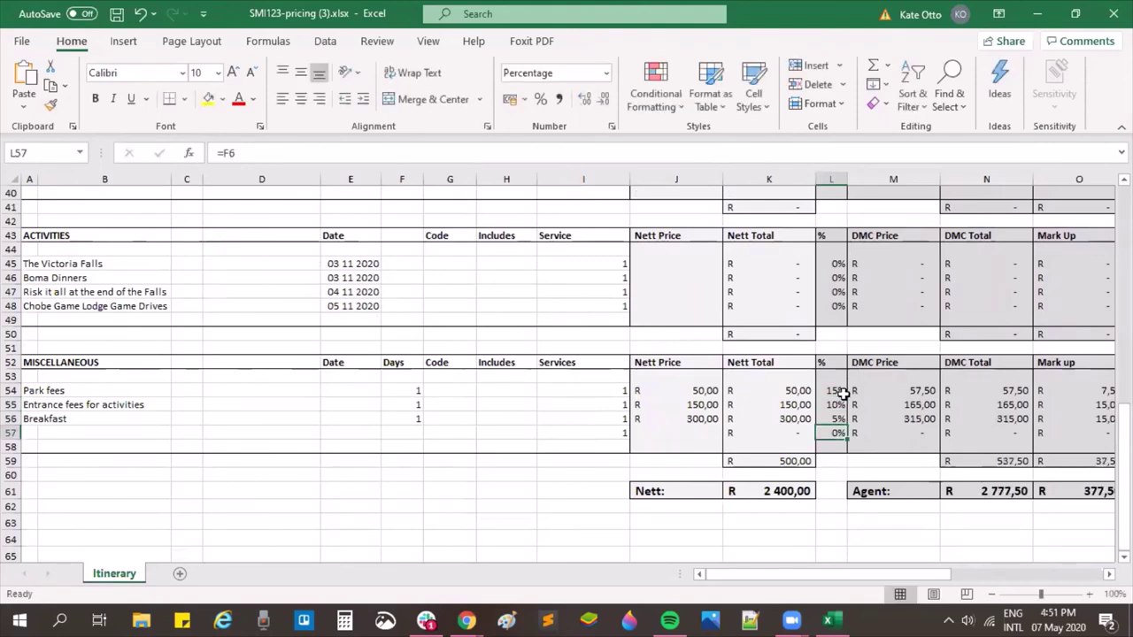
Check the overall nett, agent and mark-up totals of the pricing sheet, and return to the Wetu itinerary builder.
{"action": "left_click_drag", "start_coordinate": [844, 573], "coordinate": [876, 577]}
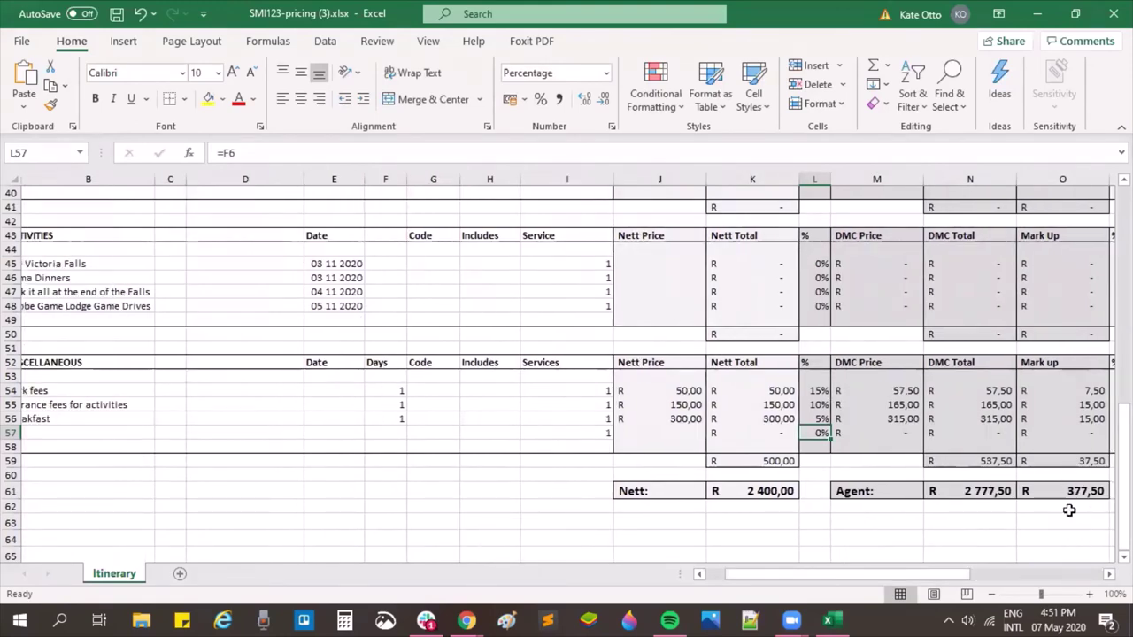
{"action": "left_click", "coordinate": [775, 490]}
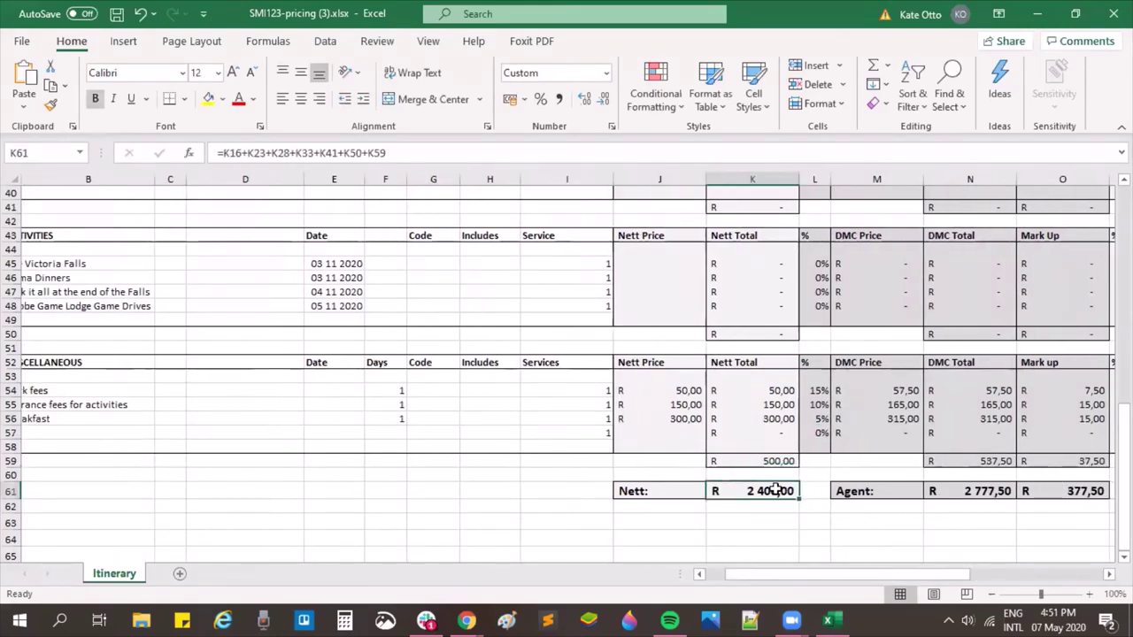
{"action": "left_click", "coordinate": [966, 492]}
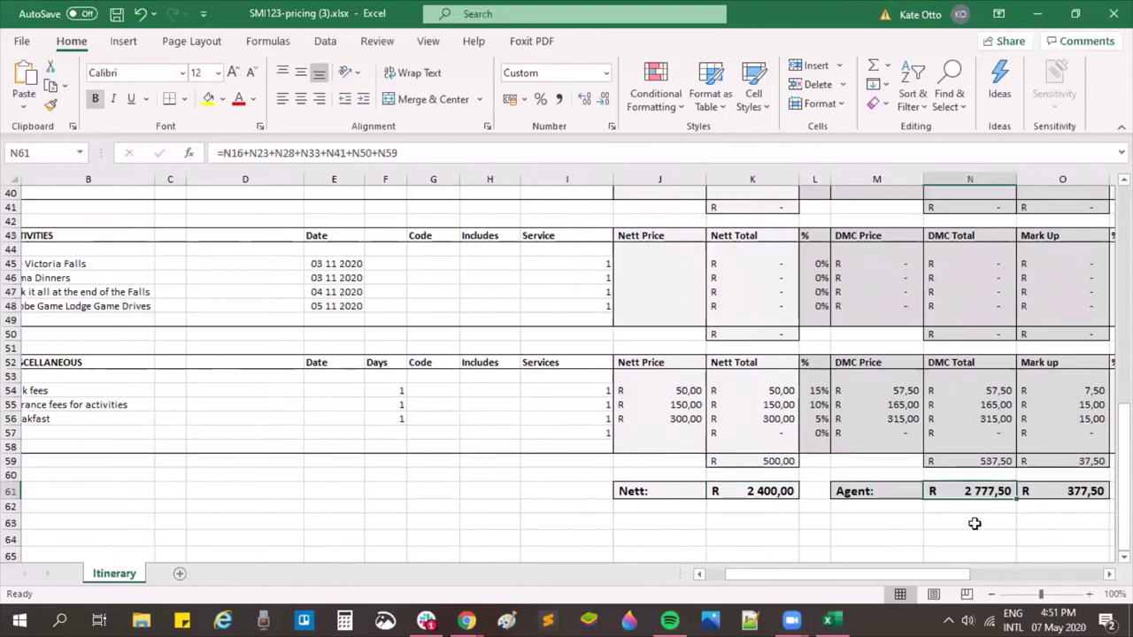
{"action": "left_click", "coordinate": [1058, 492]}
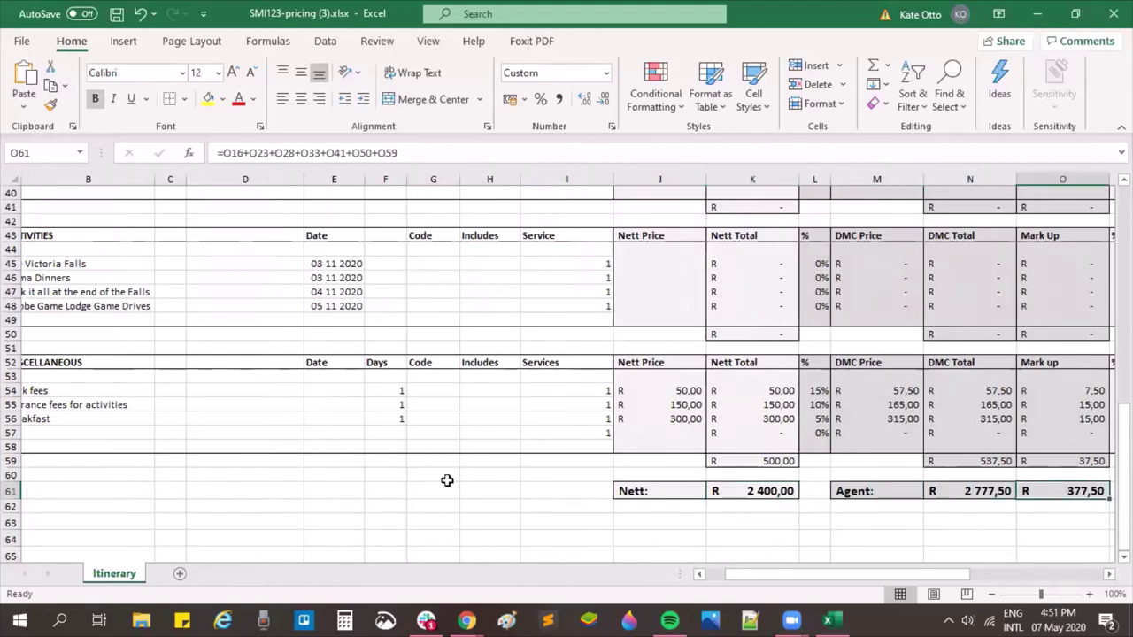
{"action": "left_click", "coordinate": [1037, 13]}
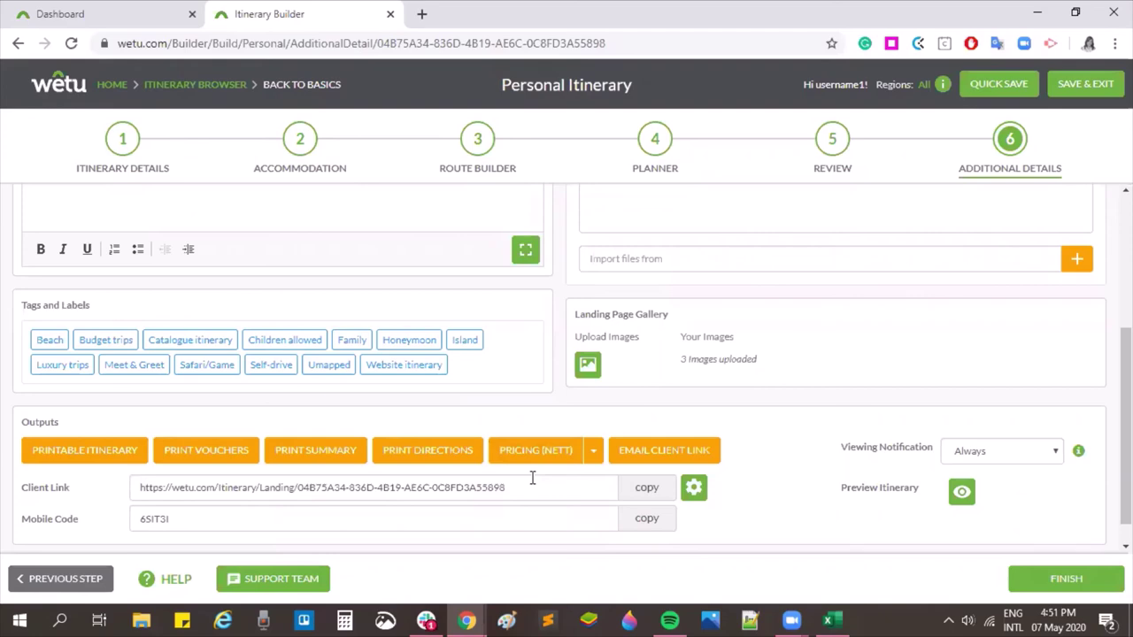
Start an email with the client itinerary link and set its sender to the consultant's address.
{"action": "left_click", "coordinate": [690, 451]}
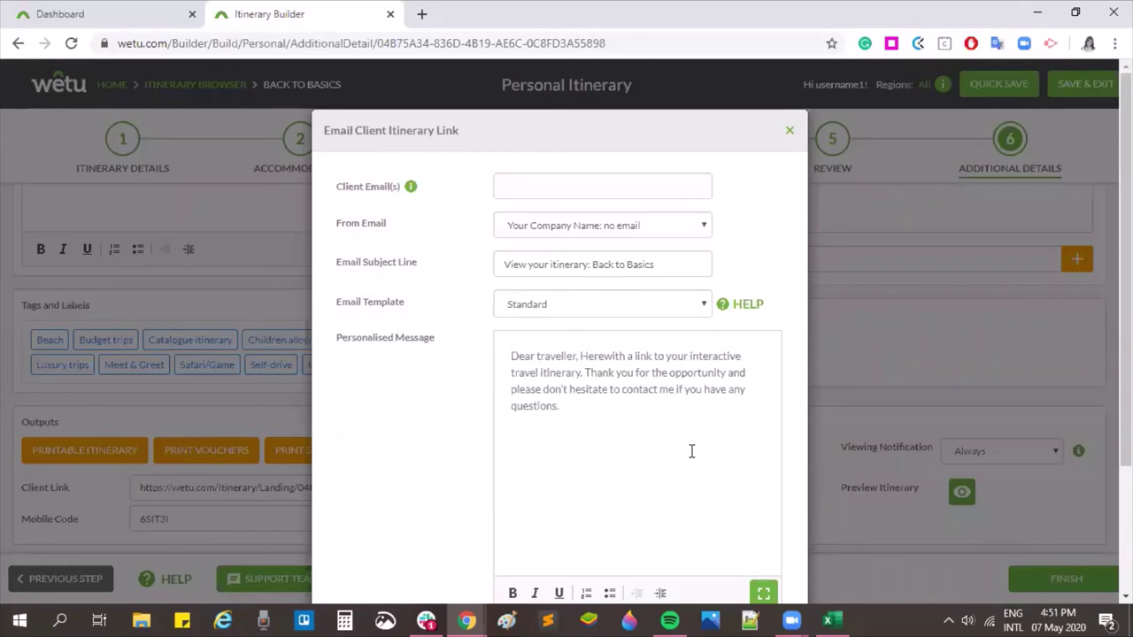
{"action": "left_click", "coordinate": [557, 185]}
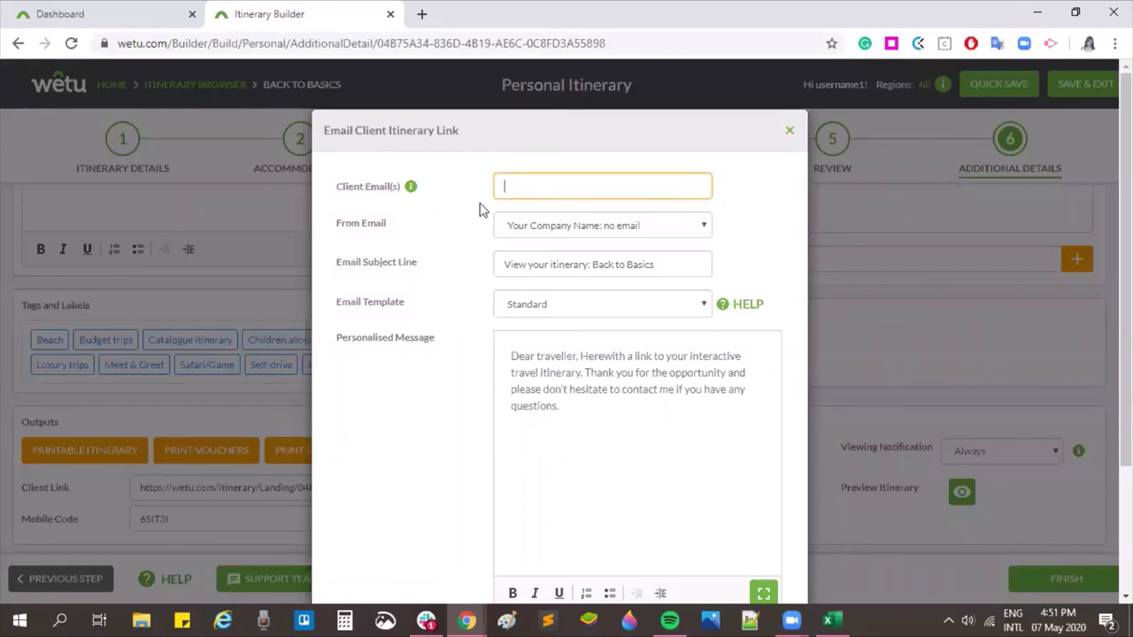
{"action": "scroll", "coordinate": [638, 172], "scroll_direction": "down", "scroll_amount": 1}
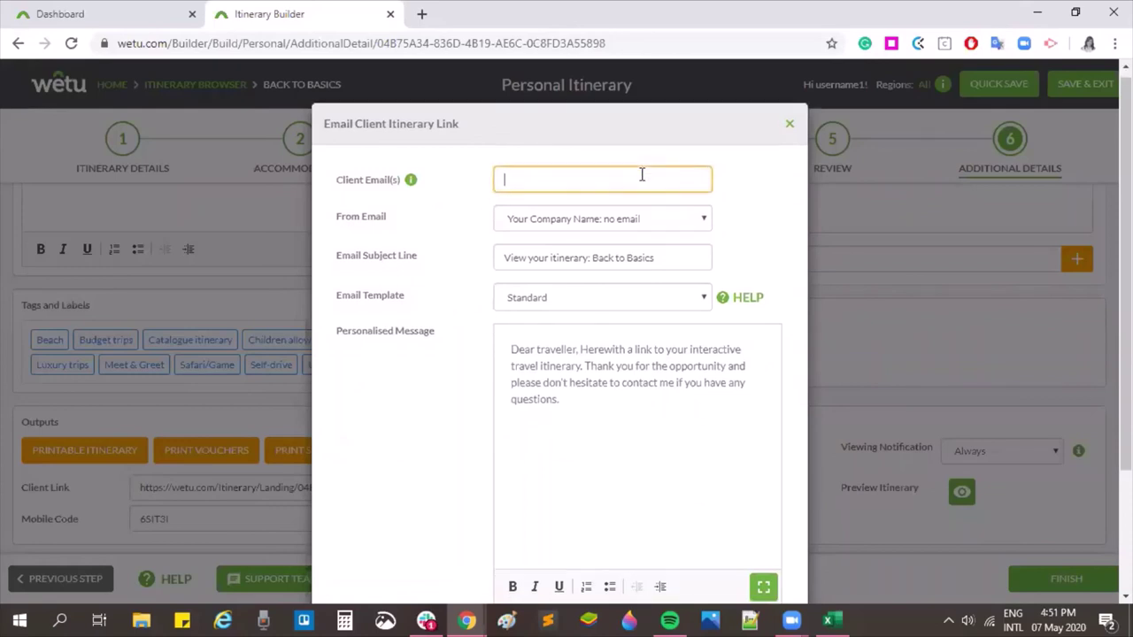
{"action": "left_click", "coordinate": [650, 152]}
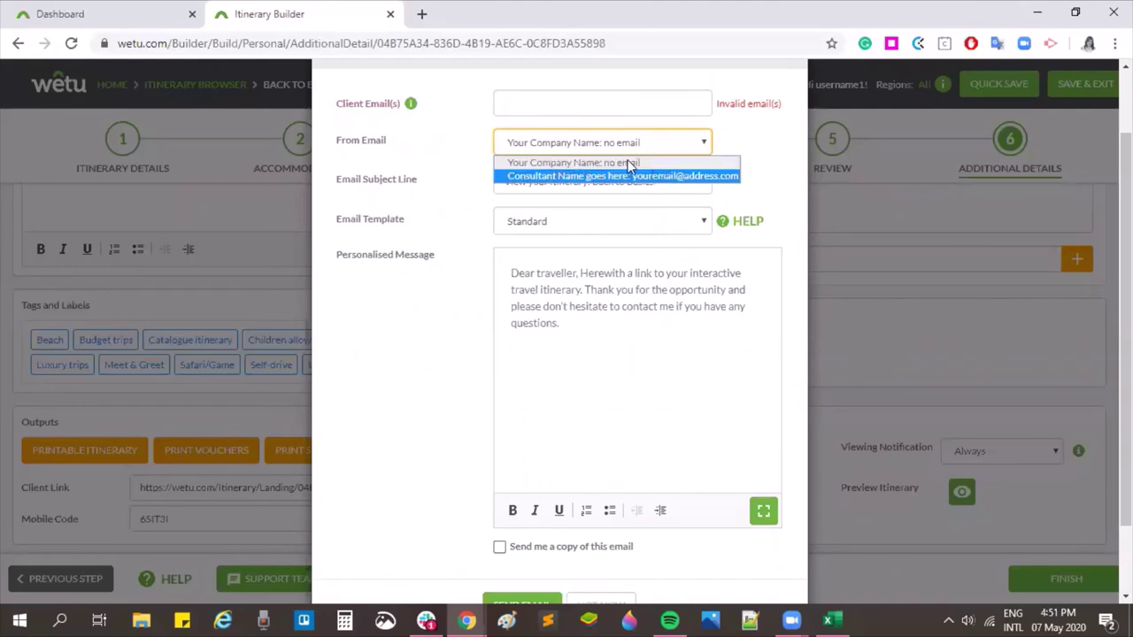
{"action": "left_click", "coordinate": [659, 177]}
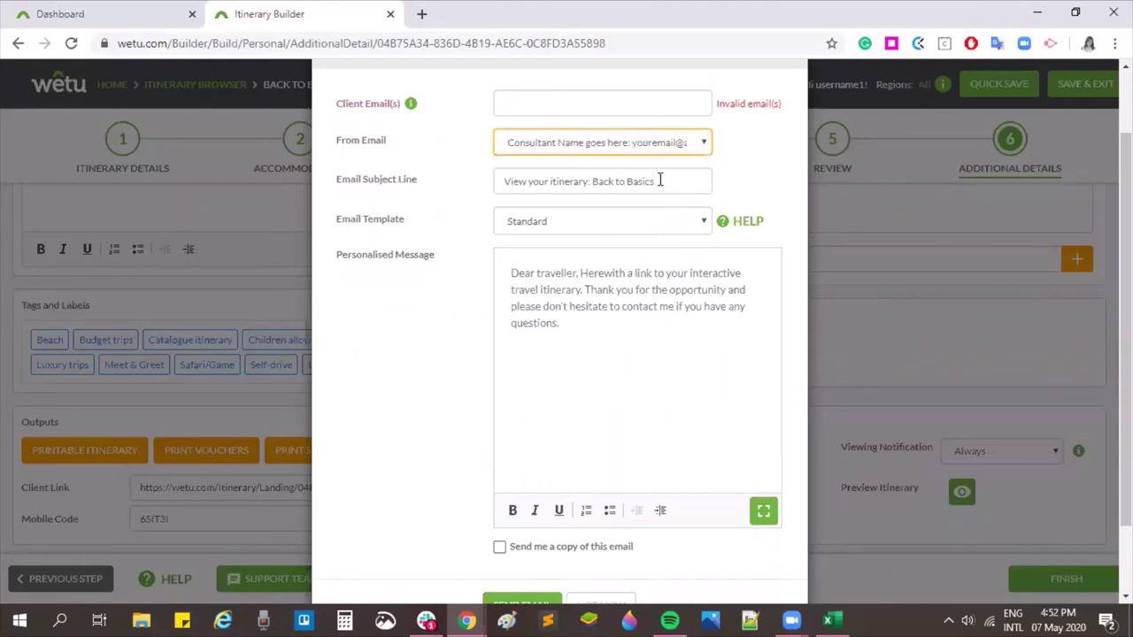
Review the email's subject line and personalised message, and request a copy of the email for the sender.
{"action": "left_click", "coordinate": [533, 181]}
{"action": "left_click", "coordinate": [679, 177]}
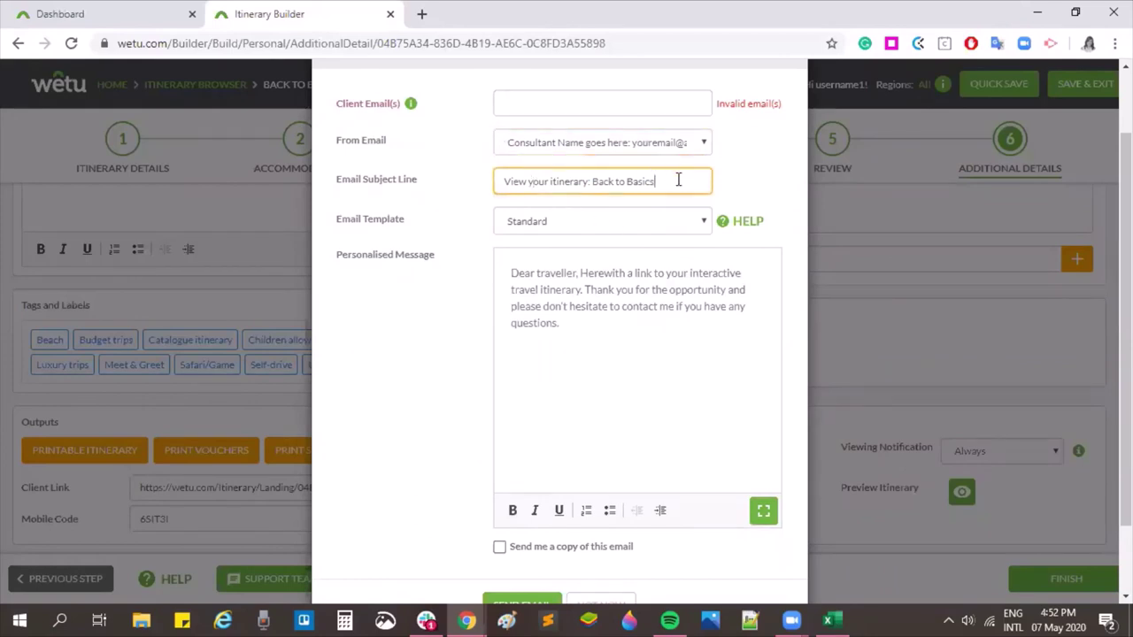
{"action": "left_click", "coordinate": [555, 271]}
{"action": "scroll", "coordinate": [554, 328], "scroll_direction": "down", "scroll_amount": 1}
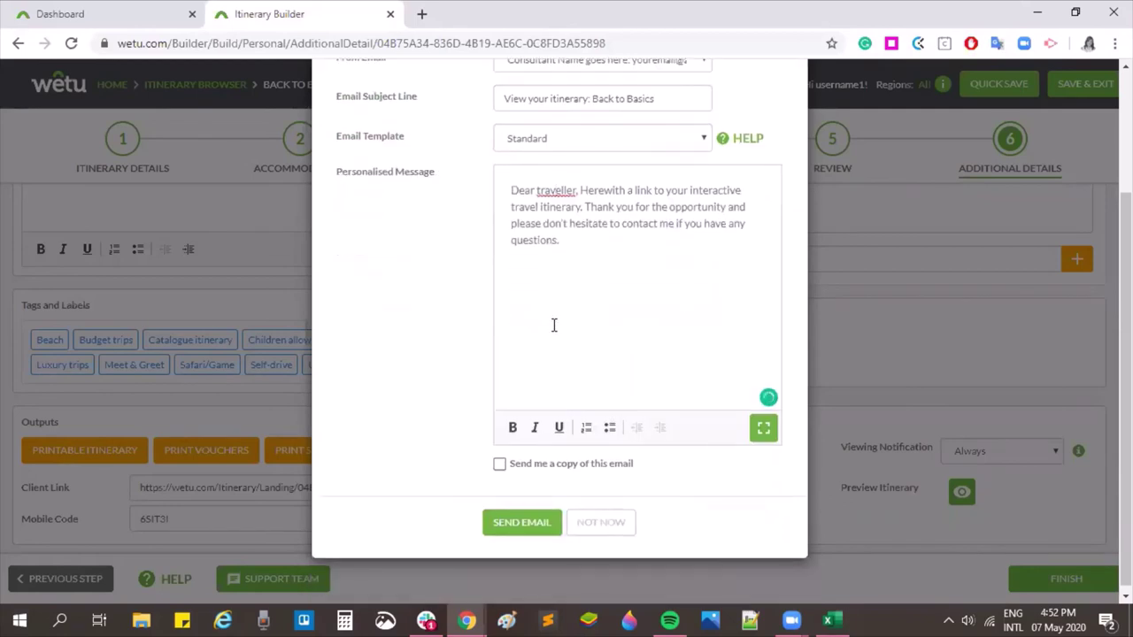
{"action": "left_click", "coordinate": [499, 459]}
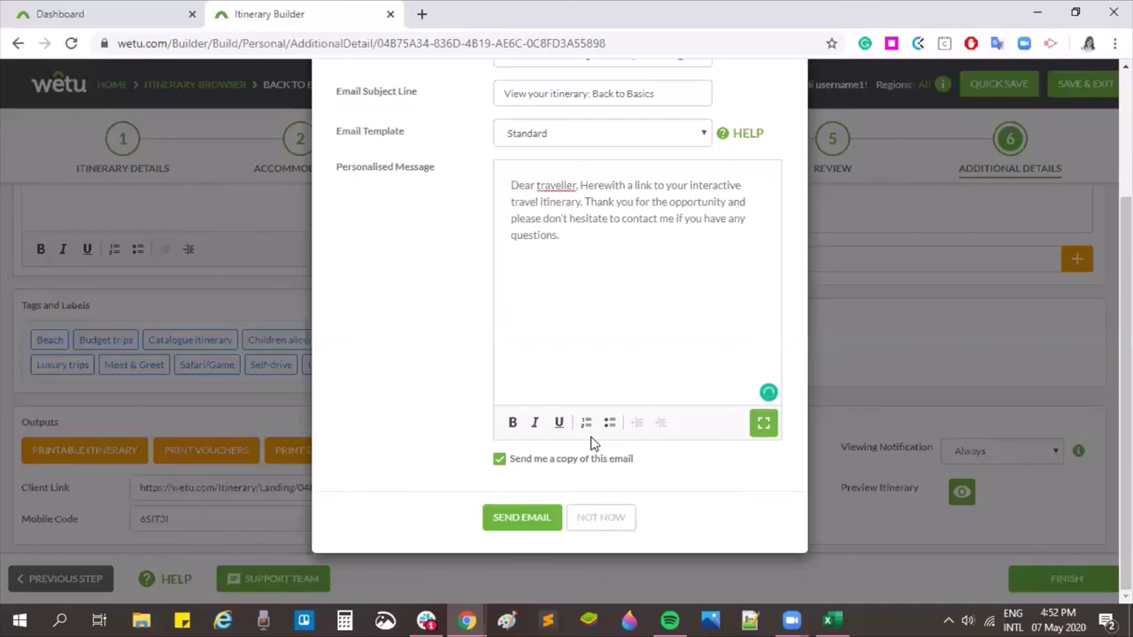
Examine the Standard, Hero and Sidebar email template layouts in the help article, and close the article.
{"action": "scroll", "coordinate": [576, 425], "scroll_direction": "up", "scroll_amount": 2}
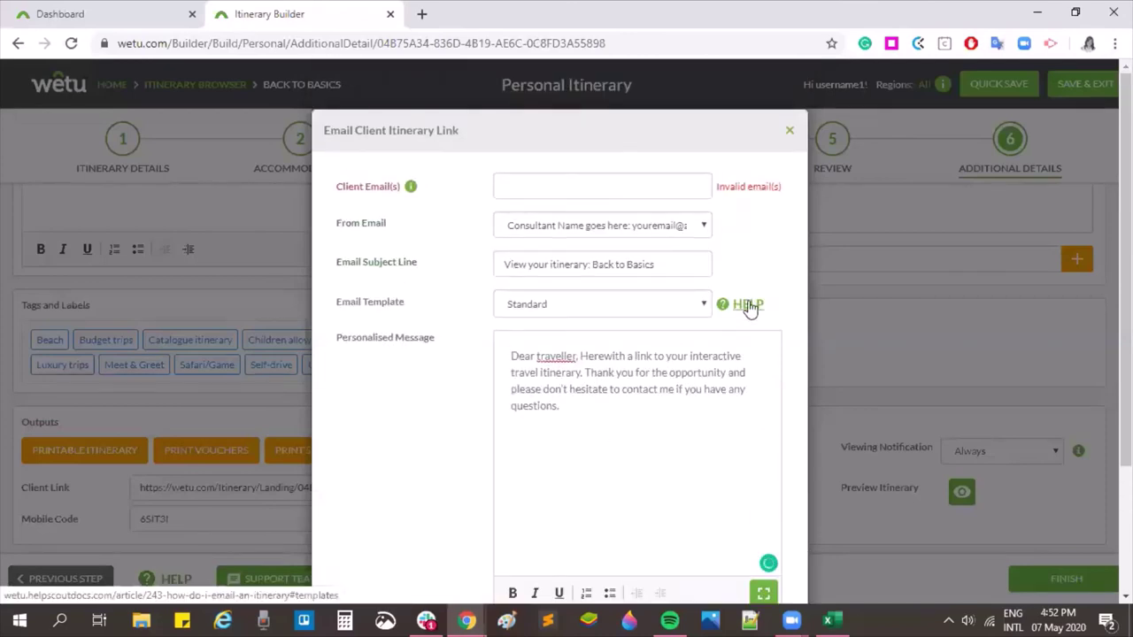
{"action": "left_click", "coordinate": [748, 305]}
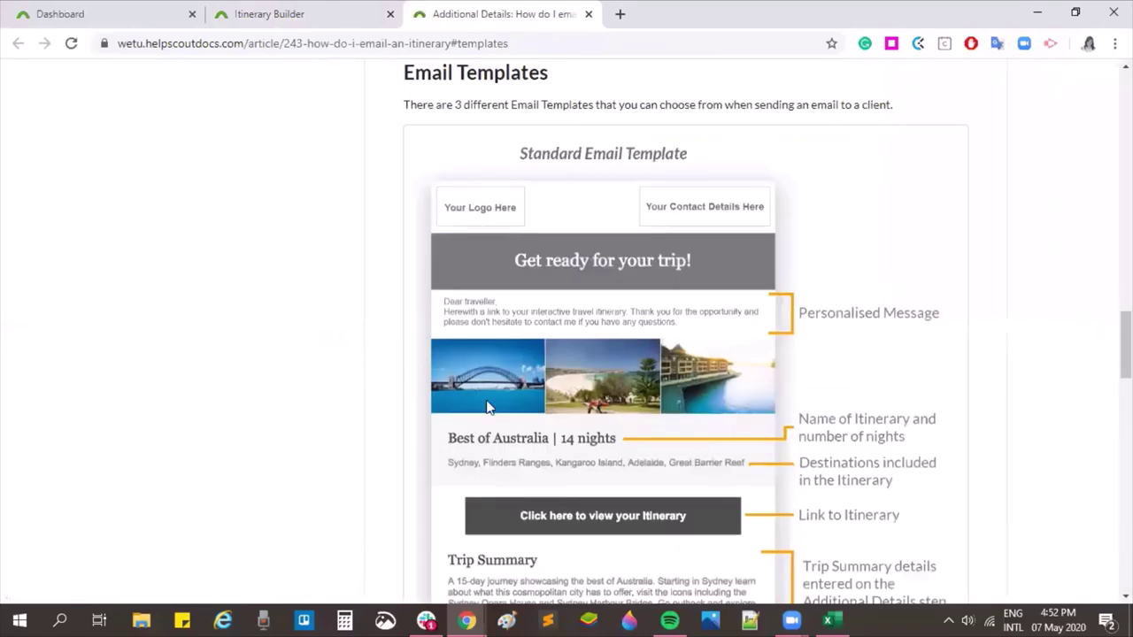
{"action": "scroll", "coordinate": [720, 297], "scroll_direction": "down", "scroll_amount": 2}
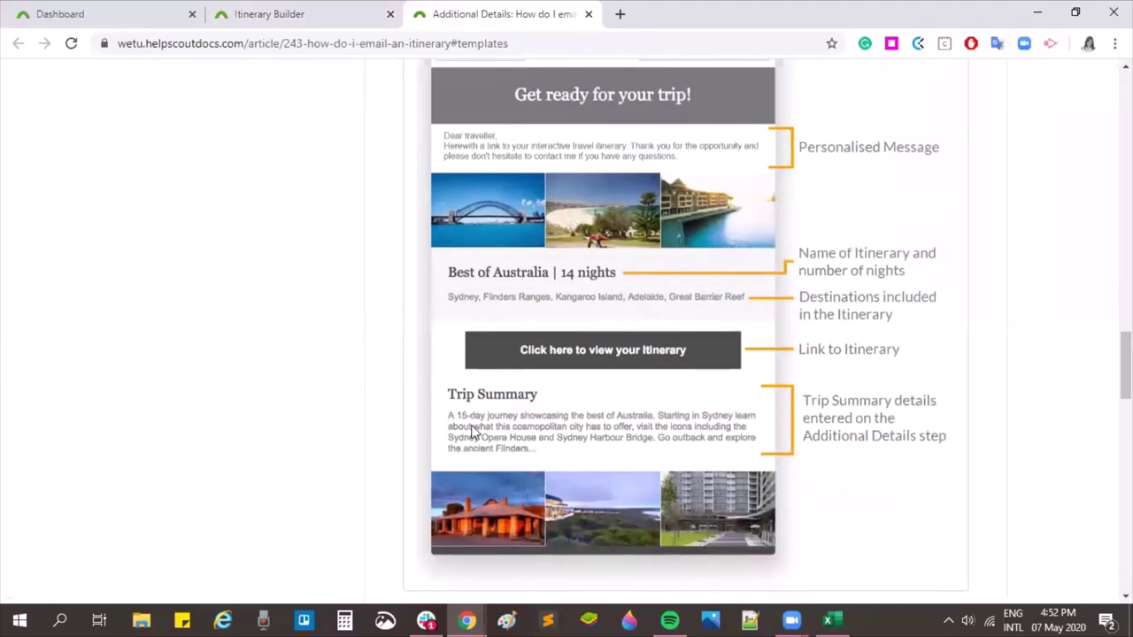
{"action": "scroll", "coordinate": [551, 445], "scroll_direction": "down", "scroll_amount": 8}
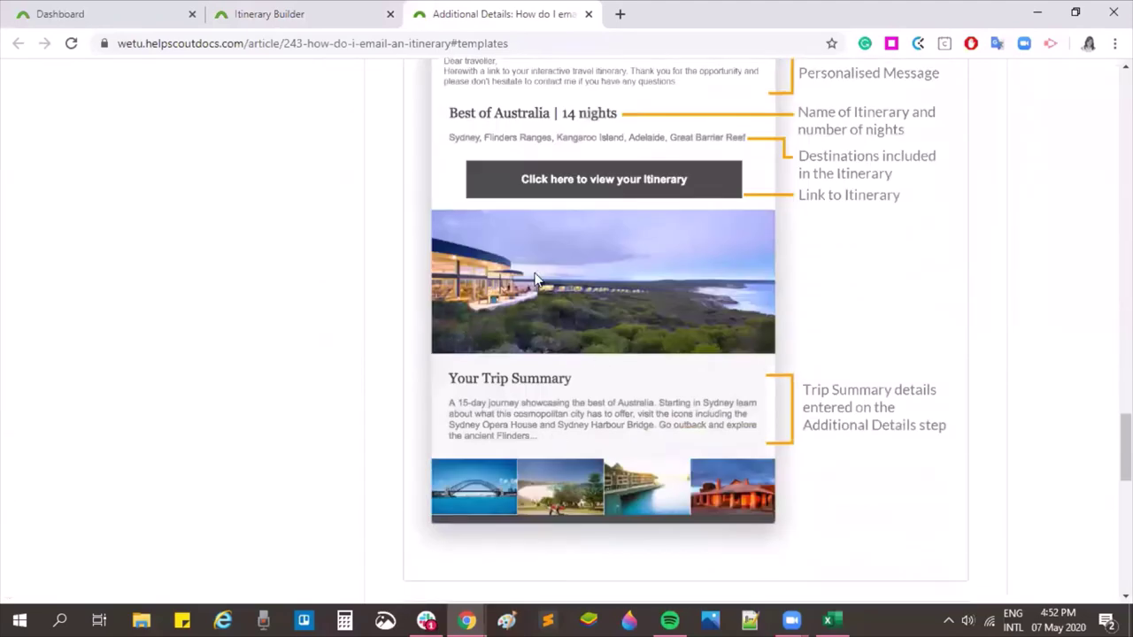
{"action": "scroll", "coordinate": [539, 278], "scroll_direction": "up", "scroll_amount": 1}
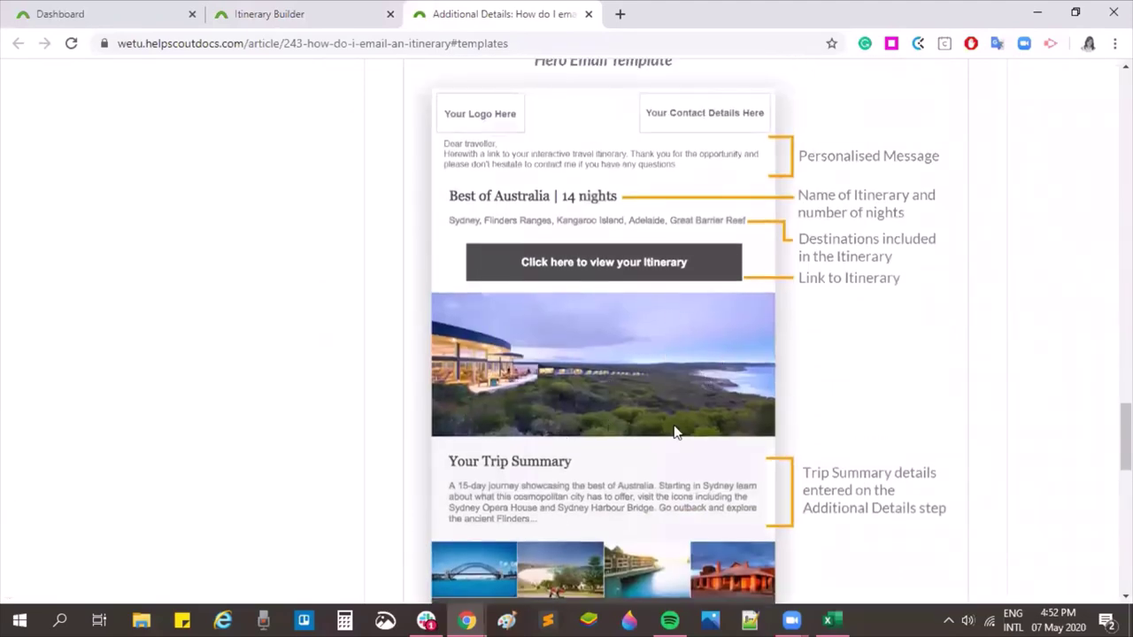
{"action": "scroll", "coordinate": [733, 332], "scroll_direction": "down", "scroll_amount": 4}
{"action": "scroll", "coordinate": [732, 332], "scroll_direction": "down", "scroll_amount": 4}
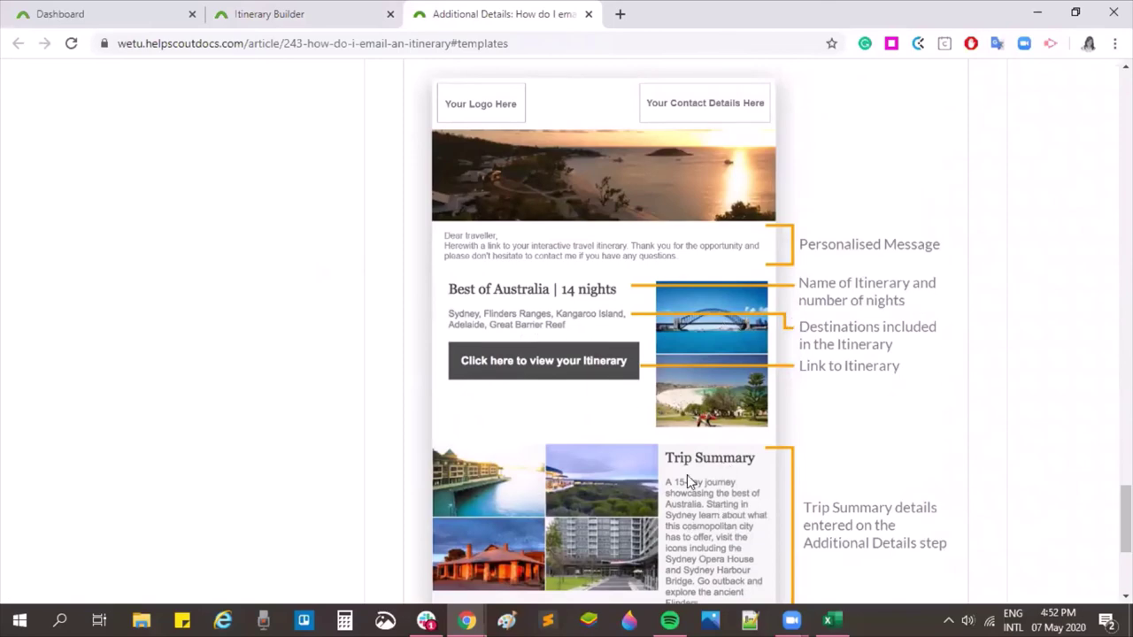
{"action": "scroll", "coordinate": [571, 267], "scroll_direction": "up", "scroll_amount": 1}
{"action": "scroll", "coordinate": [570, 267], "scroll_direction": "up", "scroll_amount": 1}
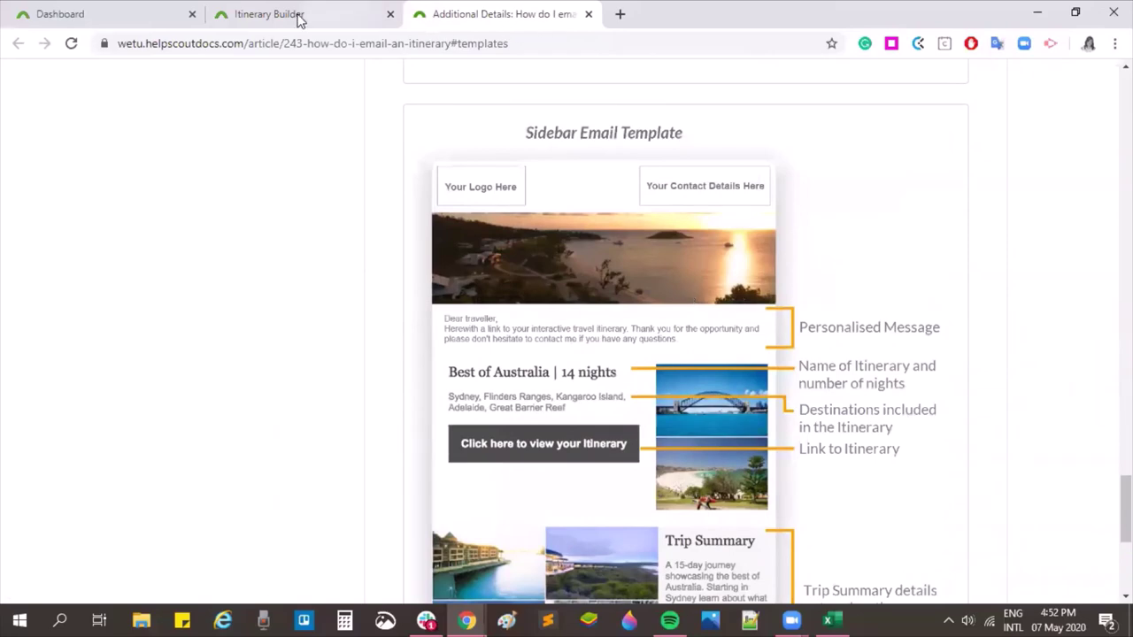
{"action": "left_click", "coordinate": [589, 15]}
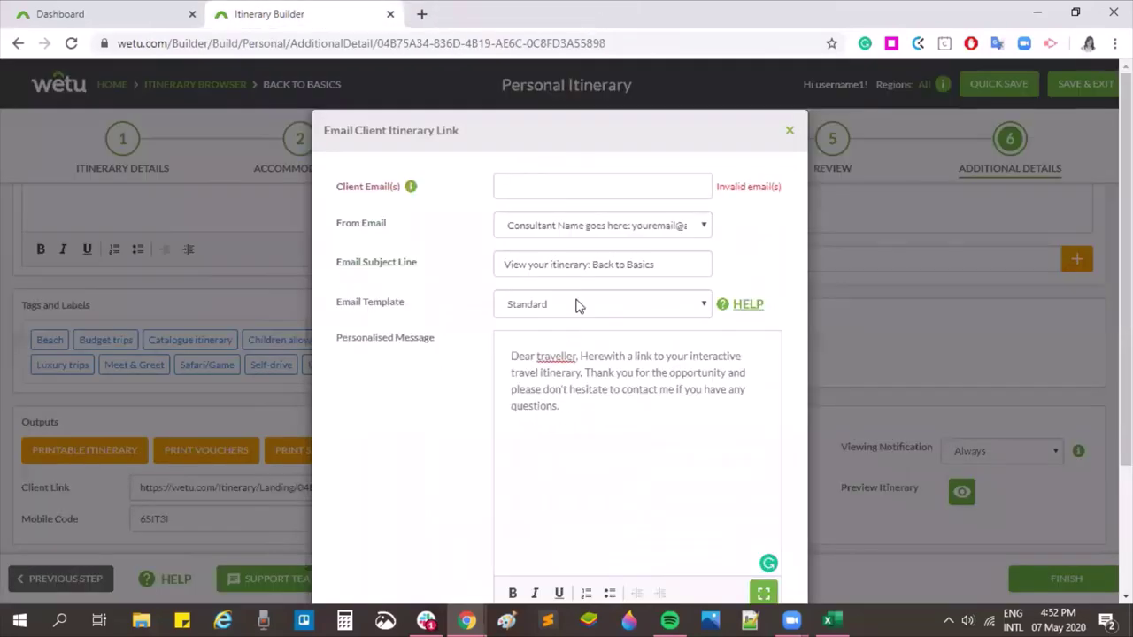
Look over the client email form once more and dismiss it without sending.
{"action": "left_click", "coordinate": [598, 185]}
{"action": "scroll", "coordinate": [598, 186], "scroll_direction": "down", "scroll_amount": 2}
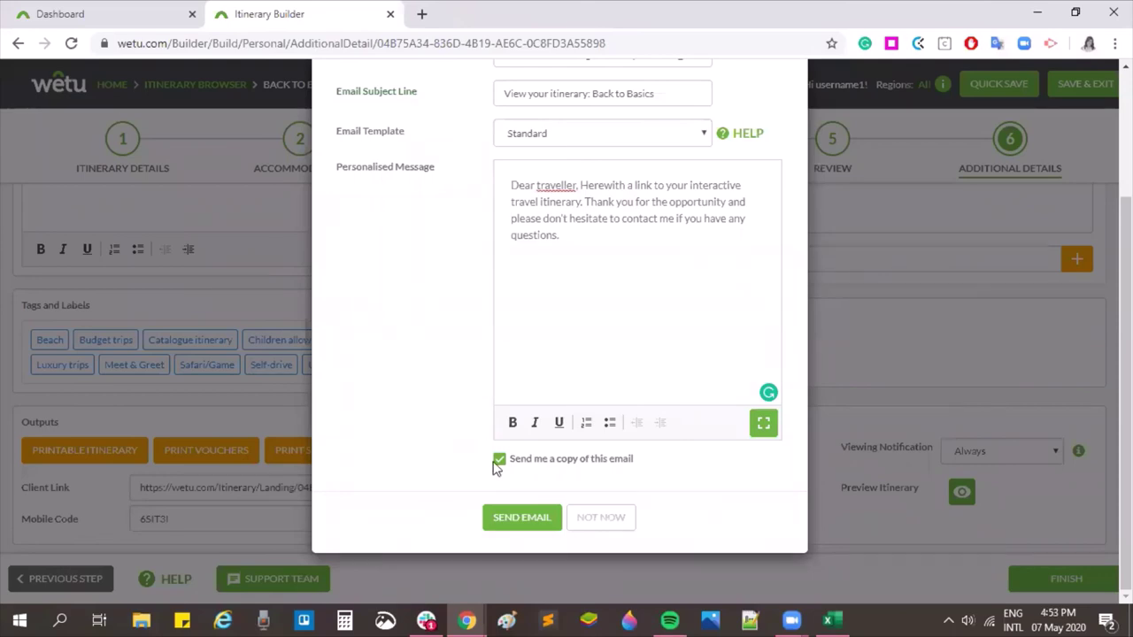
{"action": "left_click", "coordinate": [601, 520]}
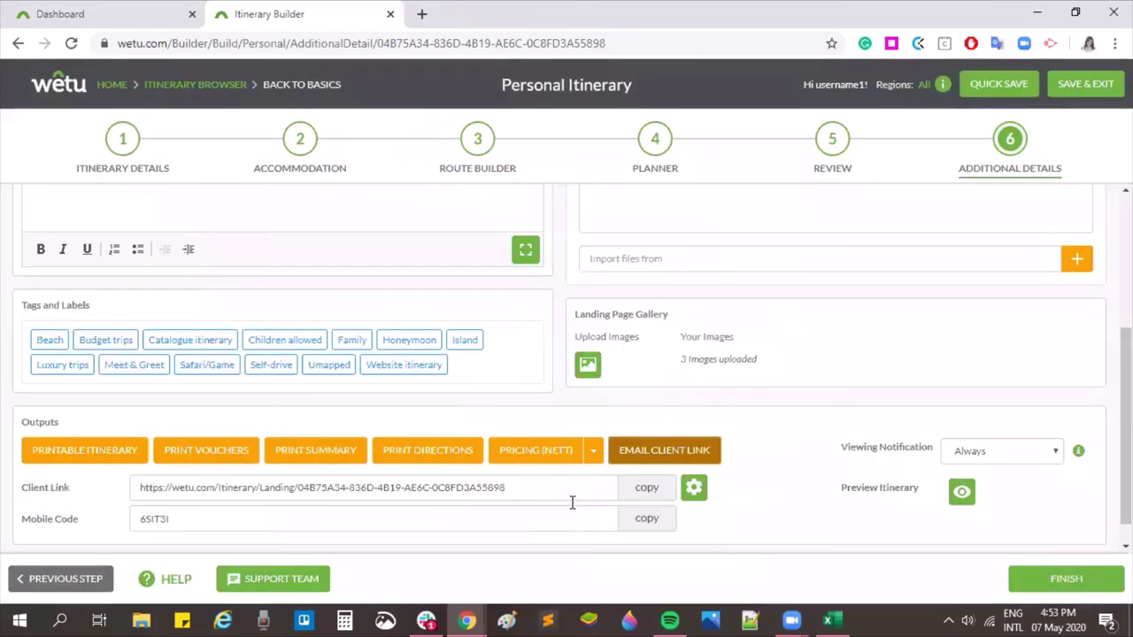
Review the viewing notification options and the client link in the itinerary's outputs, keeping the notification at Always.
{"action": "left_click", "coordinate": [1053, 453]}
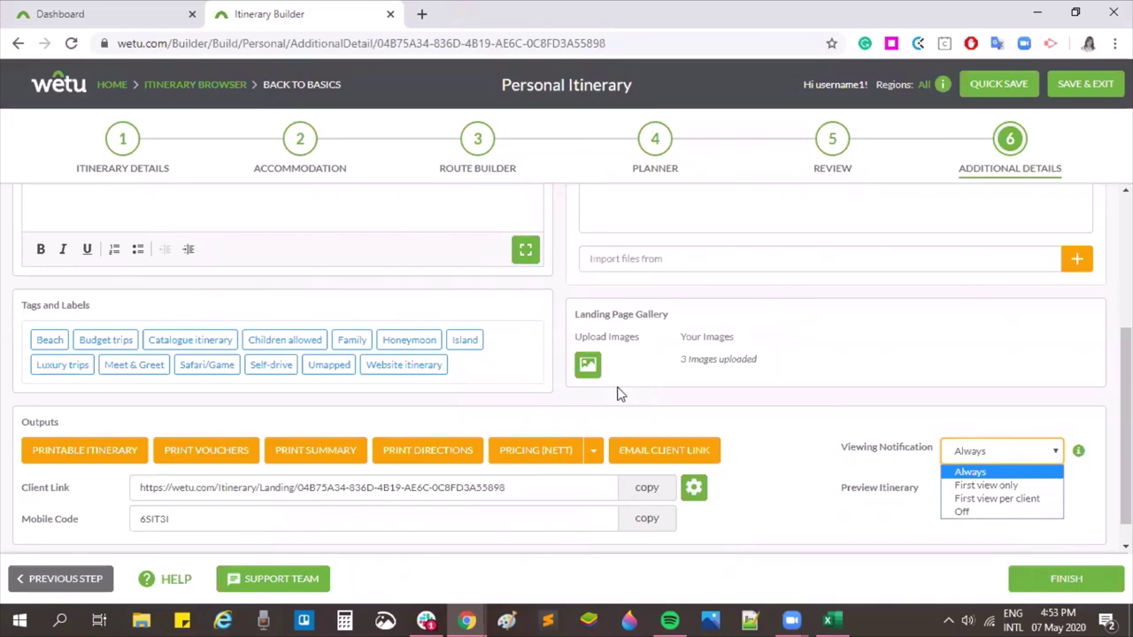
{"action": "left_click", "coordinate": [489, 493]}
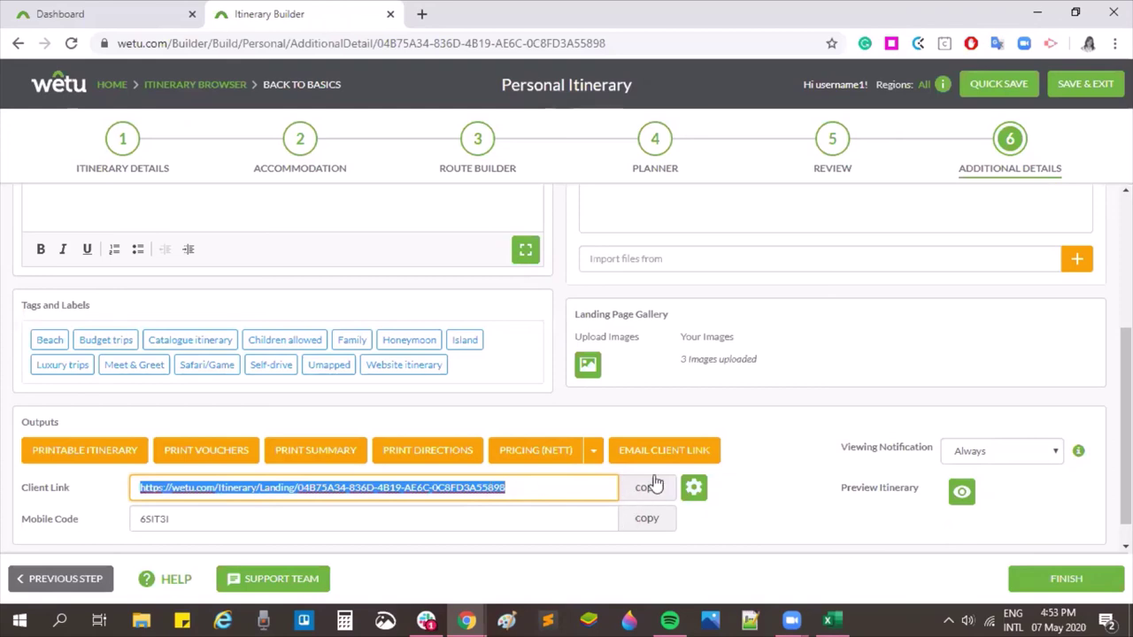
{"action": "left_click", "coordinate": [957, 455]}
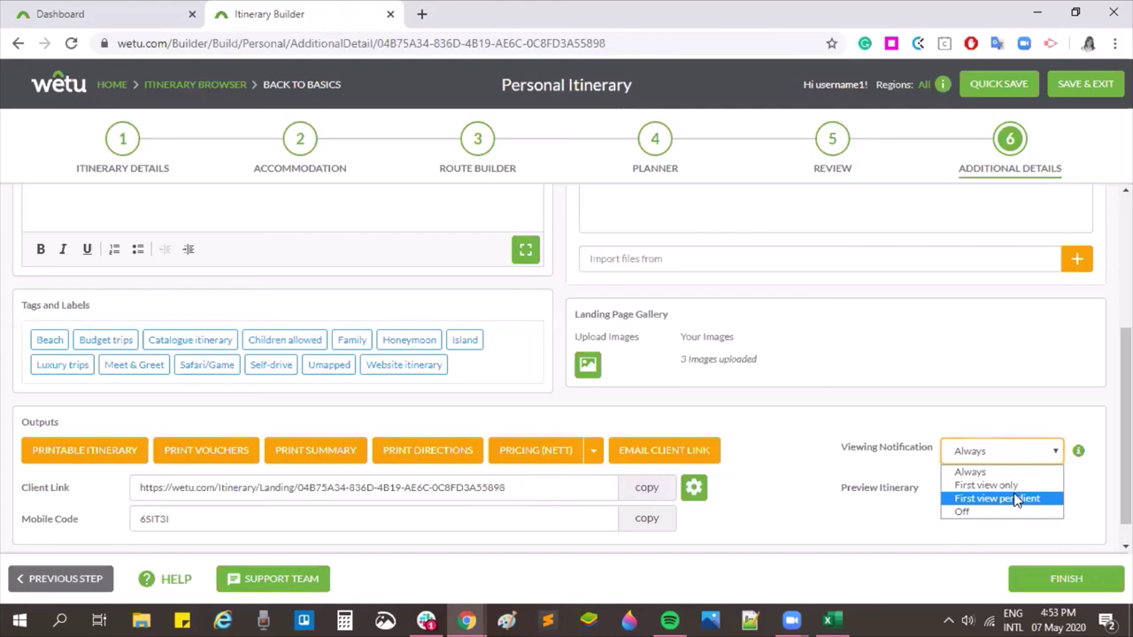
{"action": "left_click", "coordinate": [785, 515]}
{"action": "scroll", "coordinate": [806, 358], "scroll_direction": "up", "scroll_amount": 3}
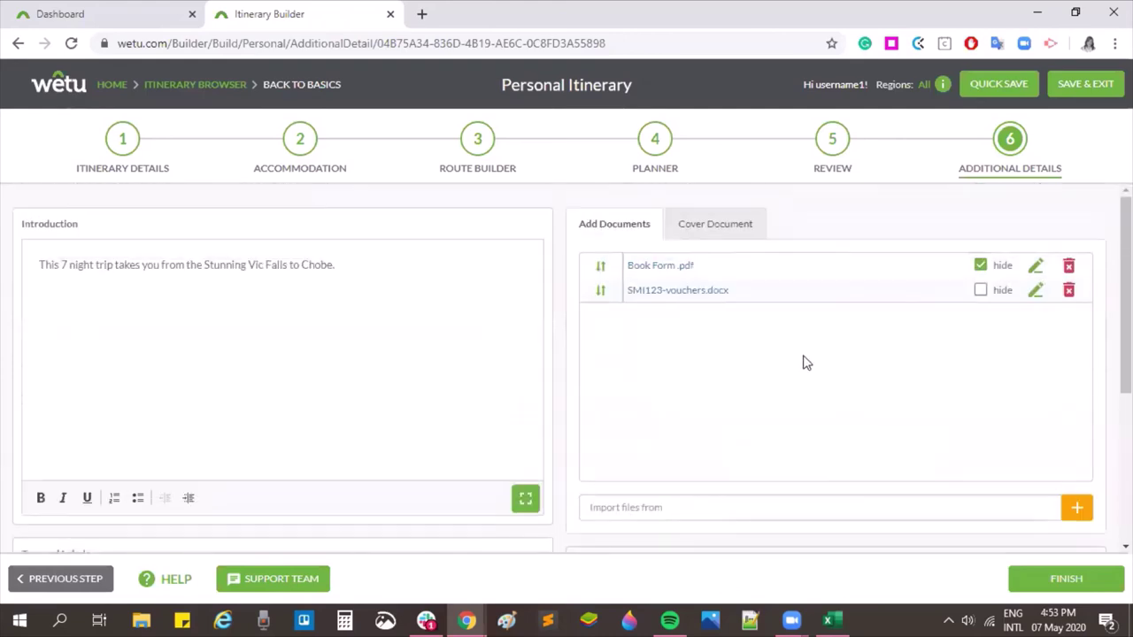
Preview the Back to Basics itinerary and enter its overview page from the landing page.
{"action": "scroll", "coordinate": [564, 328], "scroll_direction": "down", "scroll_amount": 3}
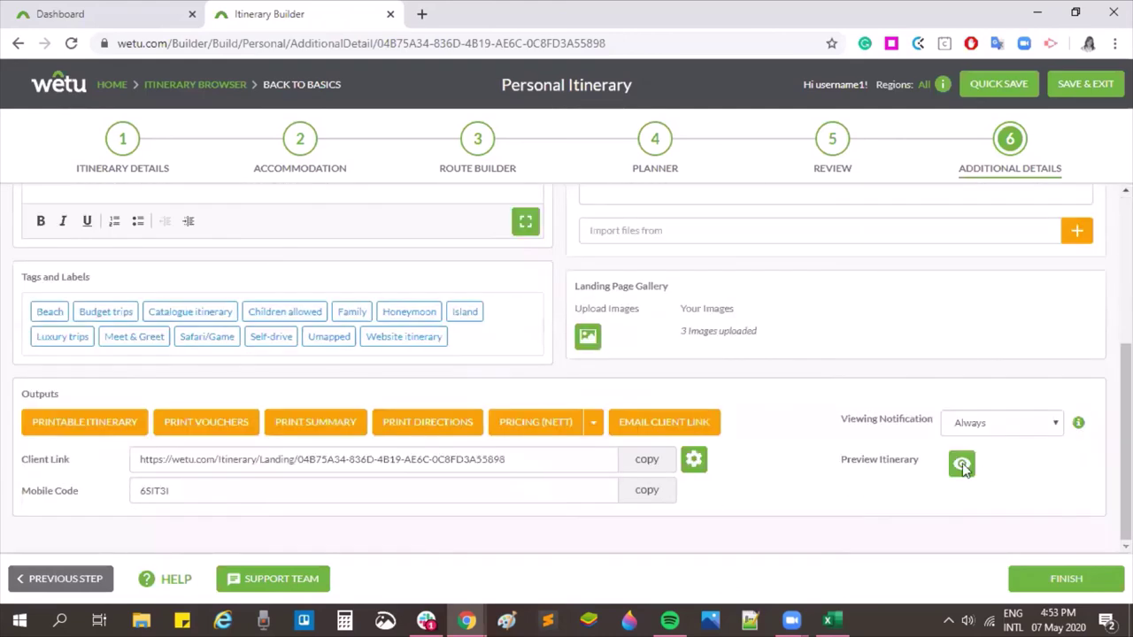
{"action": "left_click", "coordinate": [961, 463]}
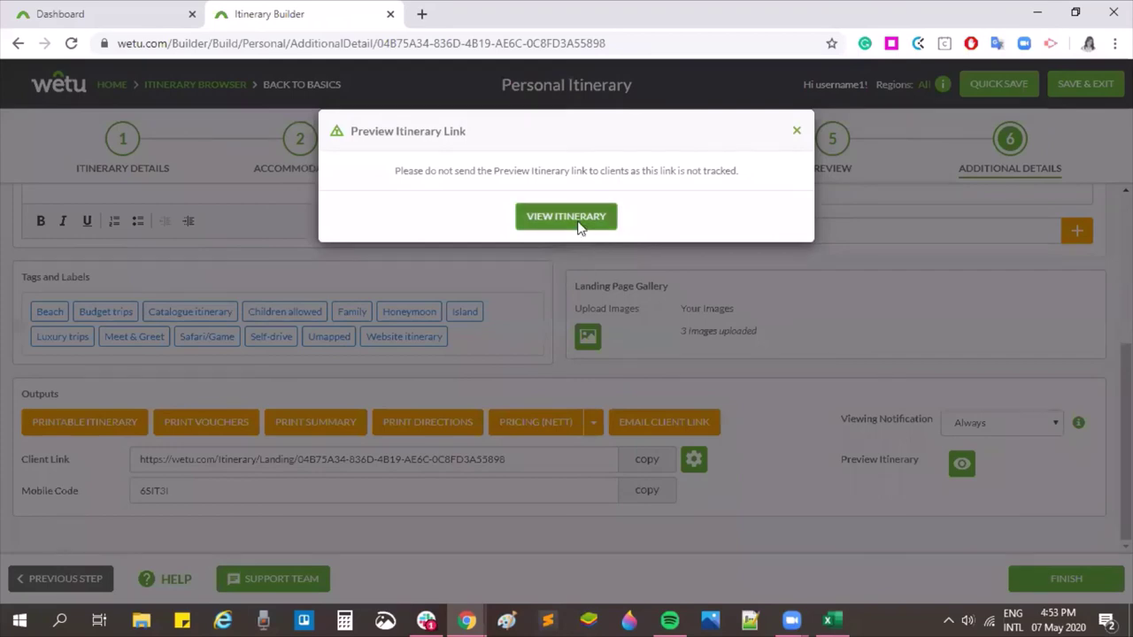
{"action": "left_click", "coordinate": [565, 217]}
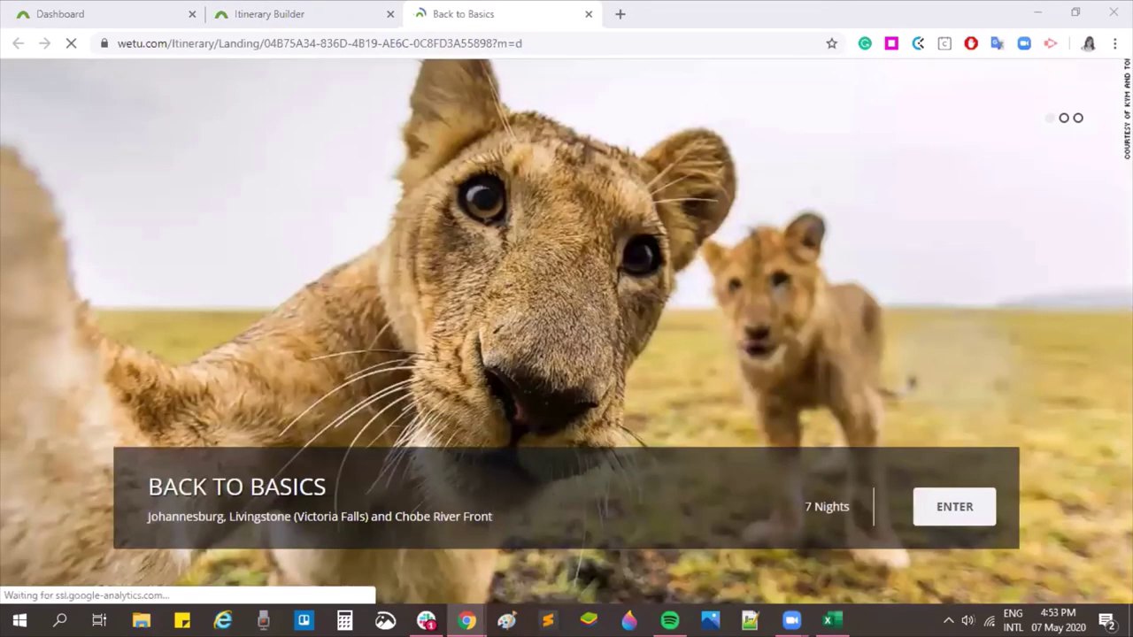
{"action": "left_click", "coordinate": [963, 508]}
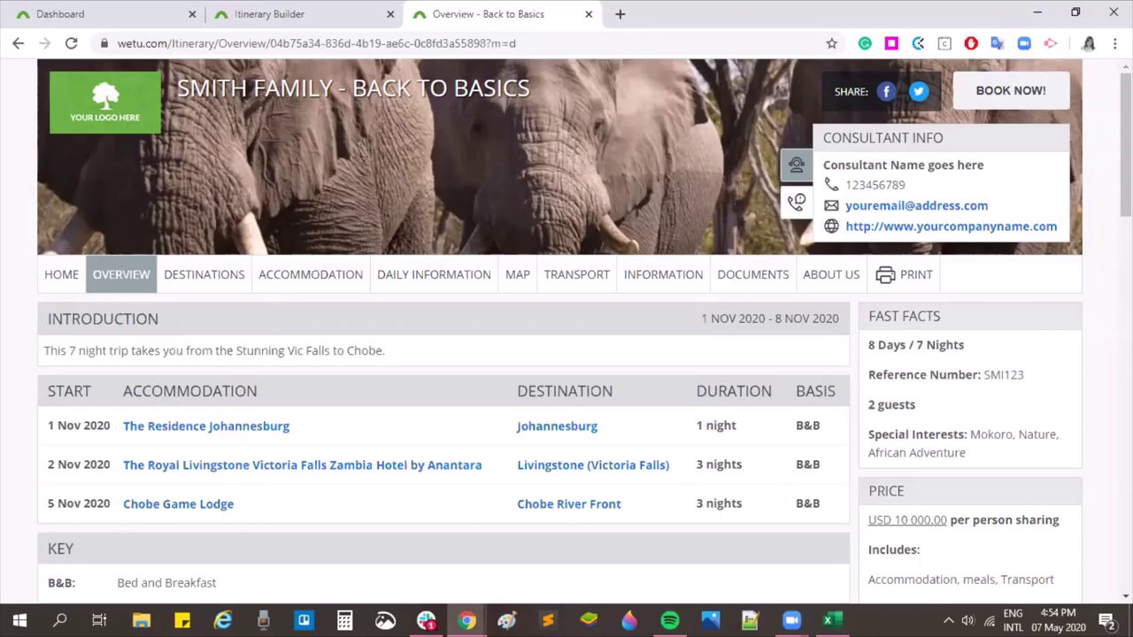
Return to the builder's Route Builder stage and retrieve flight details for South African Airlink flight 307 on the Day 8 scheduled flight.
{"action": "left_click", "coordinate": [248, 18]}
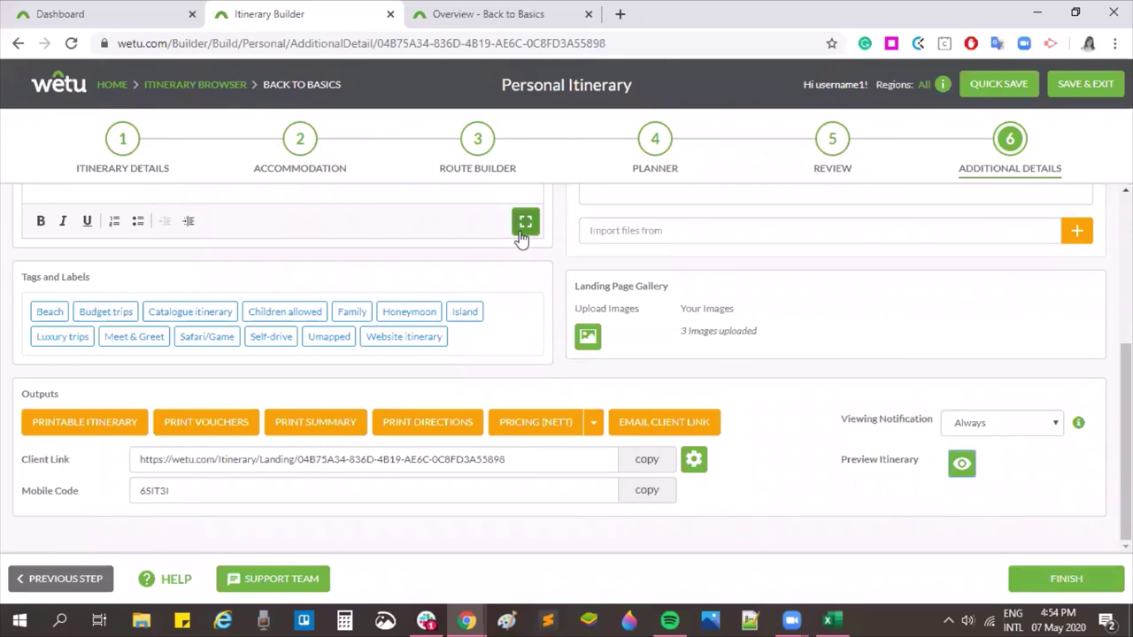
{"action": "left_click", "coordinate": [477, 138]}
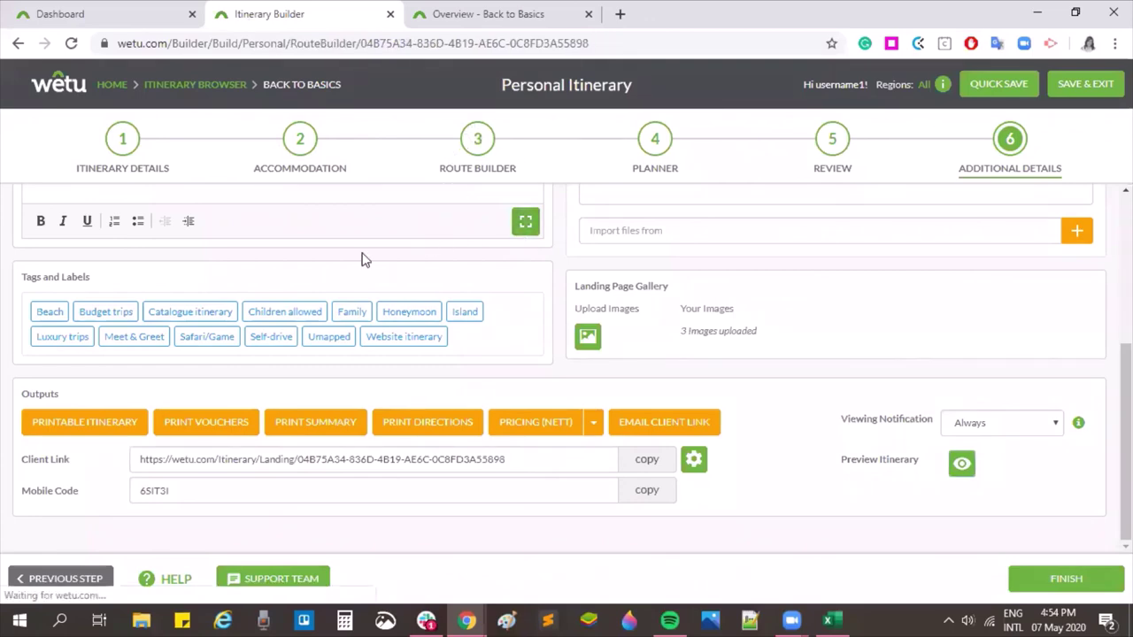
{"action": "scroll", "coordinate": [409, 341], "scroll_direction": "down", "scroll_amount": 10}
{"action": "scroll", "coordinate": [408, 341], "scroll_direction": "down", "scroll_amount": 1}
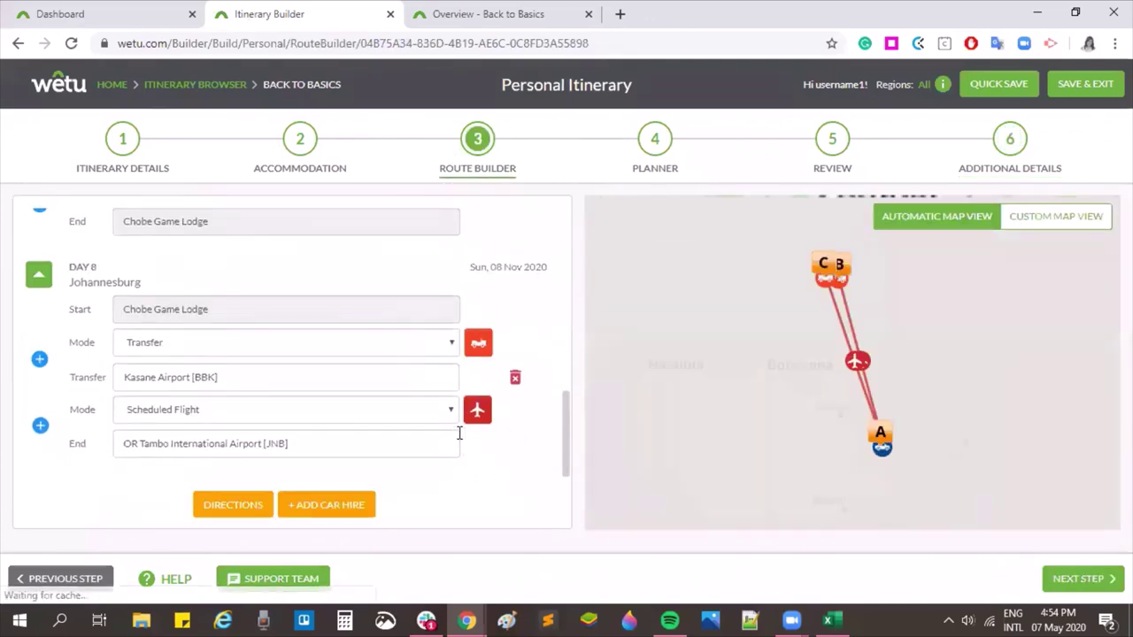
{"action": "left_click", "coordinate": [478, 408]}
{"action": "left_click", "coordinate": [712, 258]}
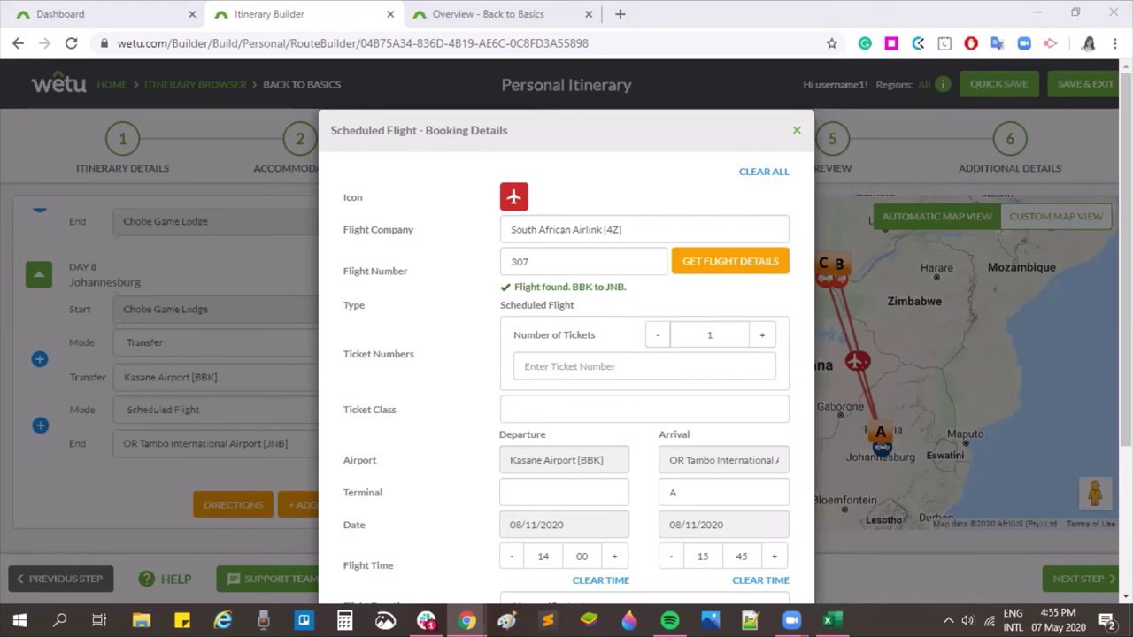
Leave the scheduled flight's booking details and go to the itinerary's Additional Details stage.
{"action": "left_click", "coordinate": [797, 131]}
{"action": "left_click", "coordinate": [1010, 141]}
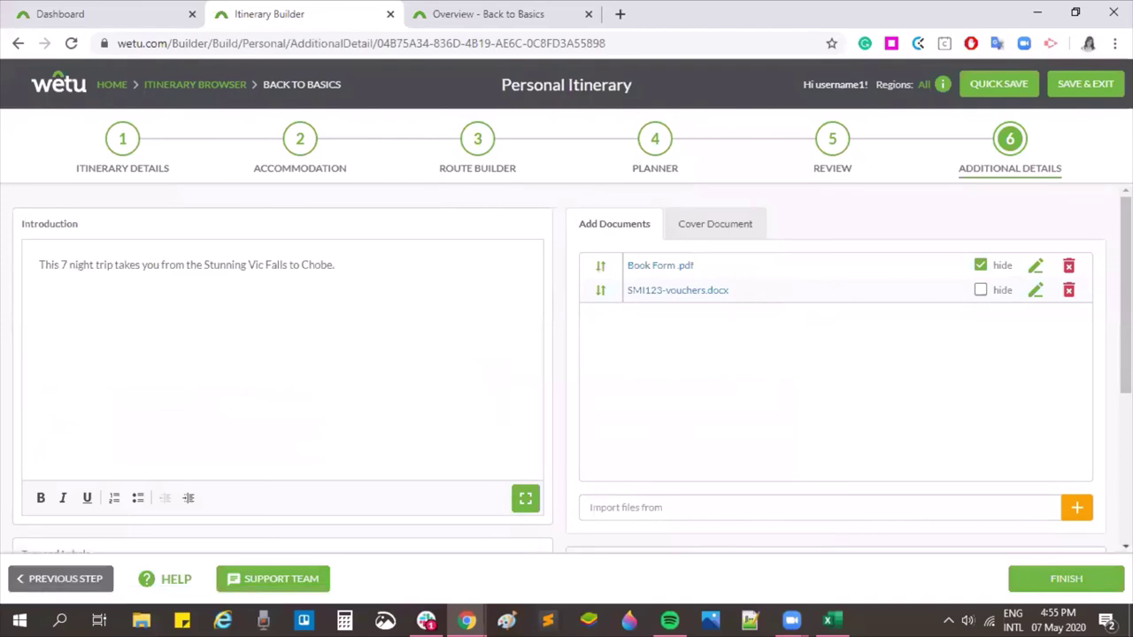
{"action": "scroll", "coordinate": [506, 463], "scroll_direction": "down", "scroll_amount": 3}
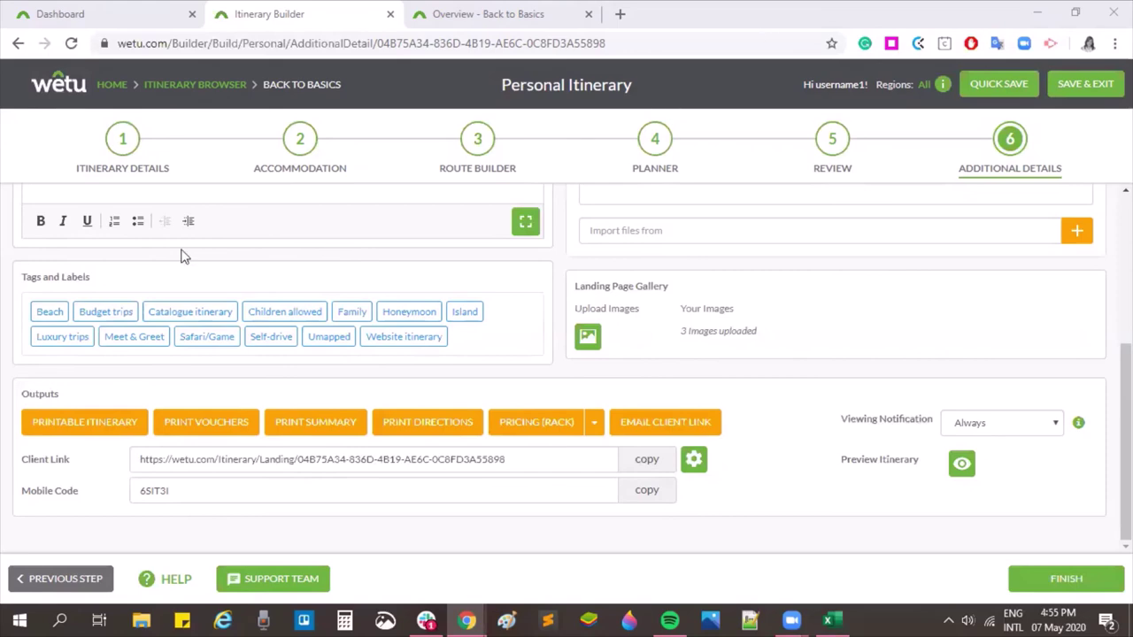
{"action": "scroll", "coordinate": [496, 298], "scroll_direction": "up", "scroll_amount": 3}
Open the Grammarly check for the introduction text and dismiss its sign-up prompt.
{"action": "left_click", "coordinate": [312, 265]}
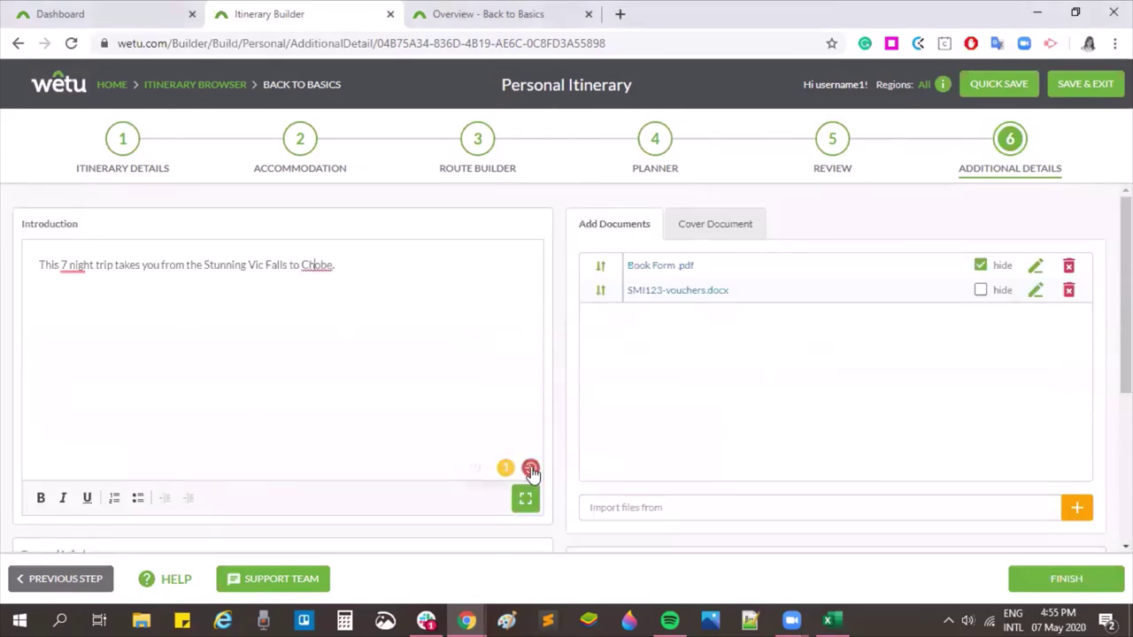
{"action": "left_click", "coordinate": [530, 470]}
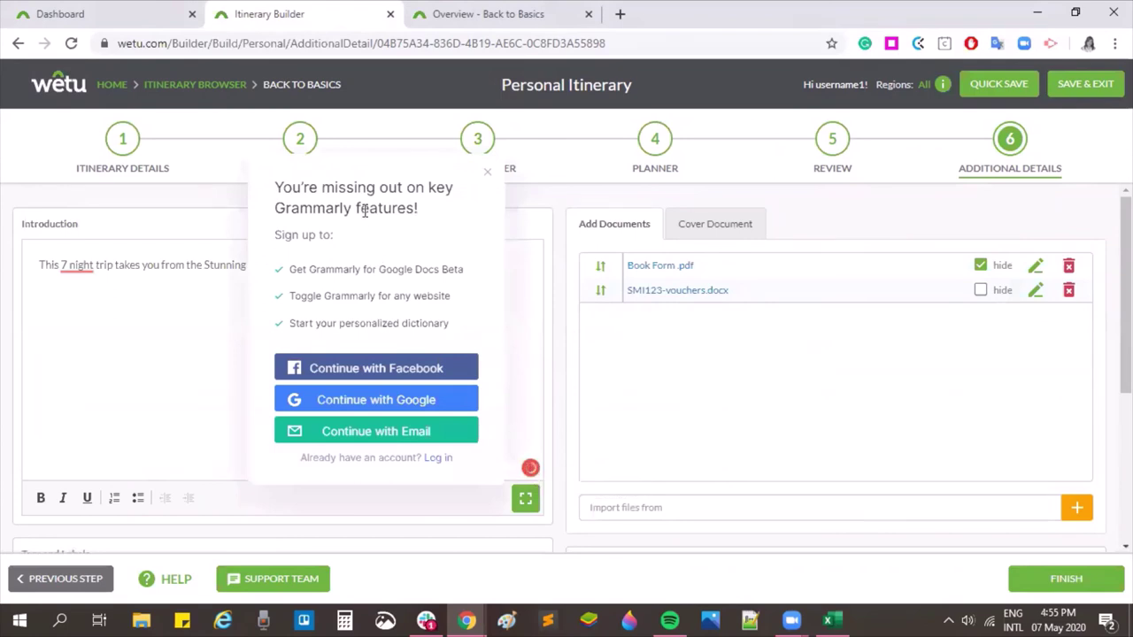
{"action": "left_click_drag", "start_coordinate": [355, 210], "coordinate": [271, 209]}
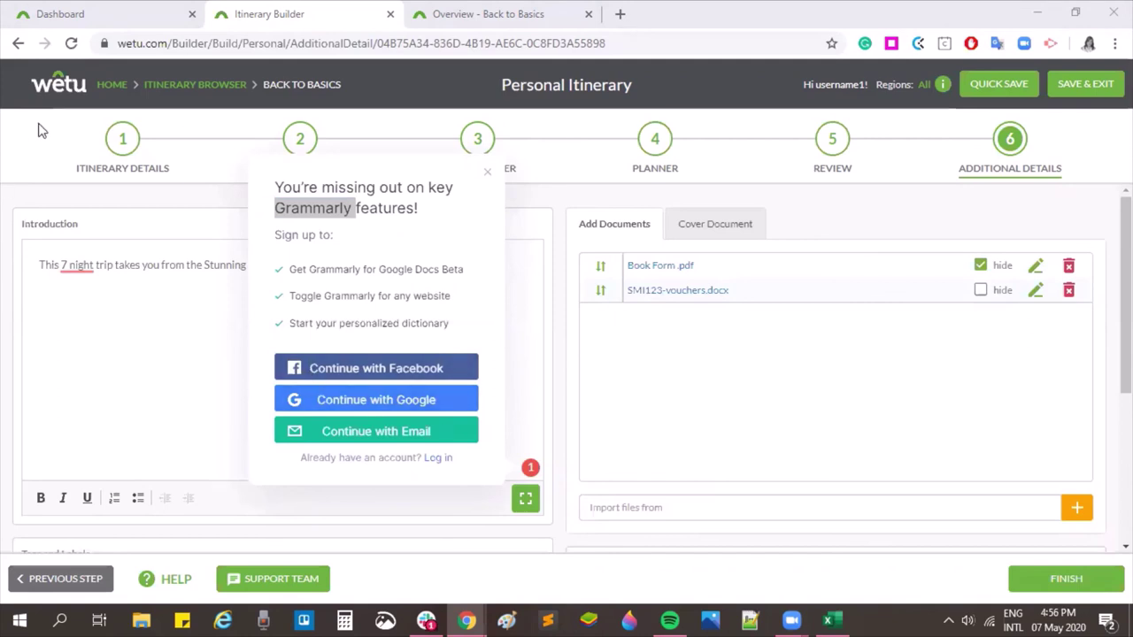
{"action": "left_click", "coordinate": [486, 172]}
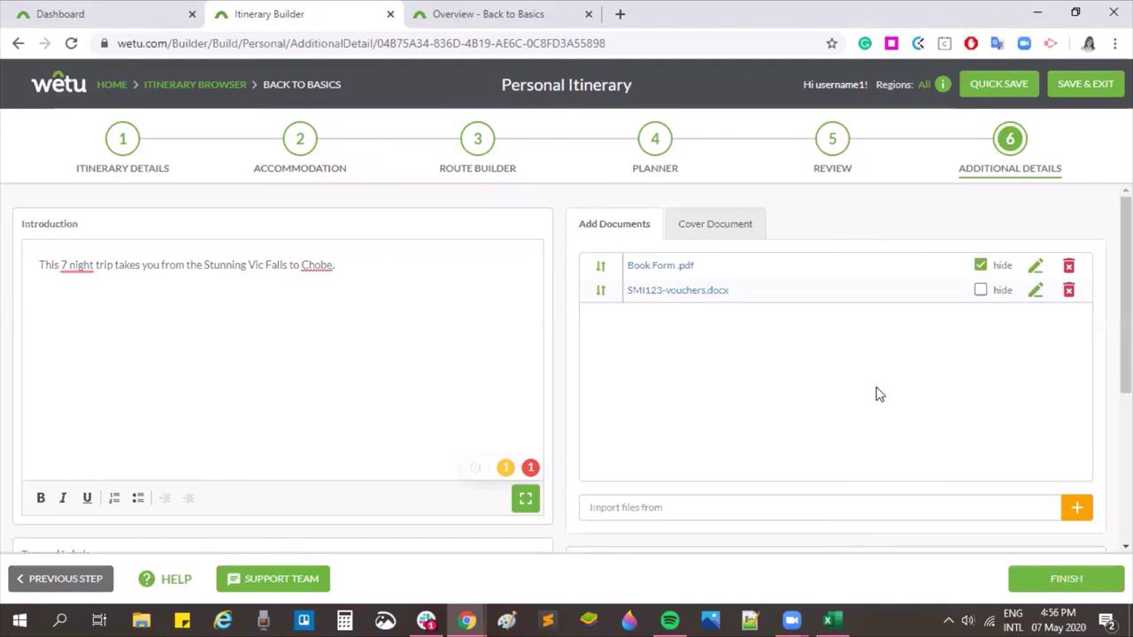
Upload the photo IMG_20171024_080201 to the Landing Page Gallery and save the gallery.
{"action": "scroll", "coordinate": [877, 392], "scroll_direction": "down", "scroll_amount": 3}
{"action": "left_click", "coordinate": [588, 337]}
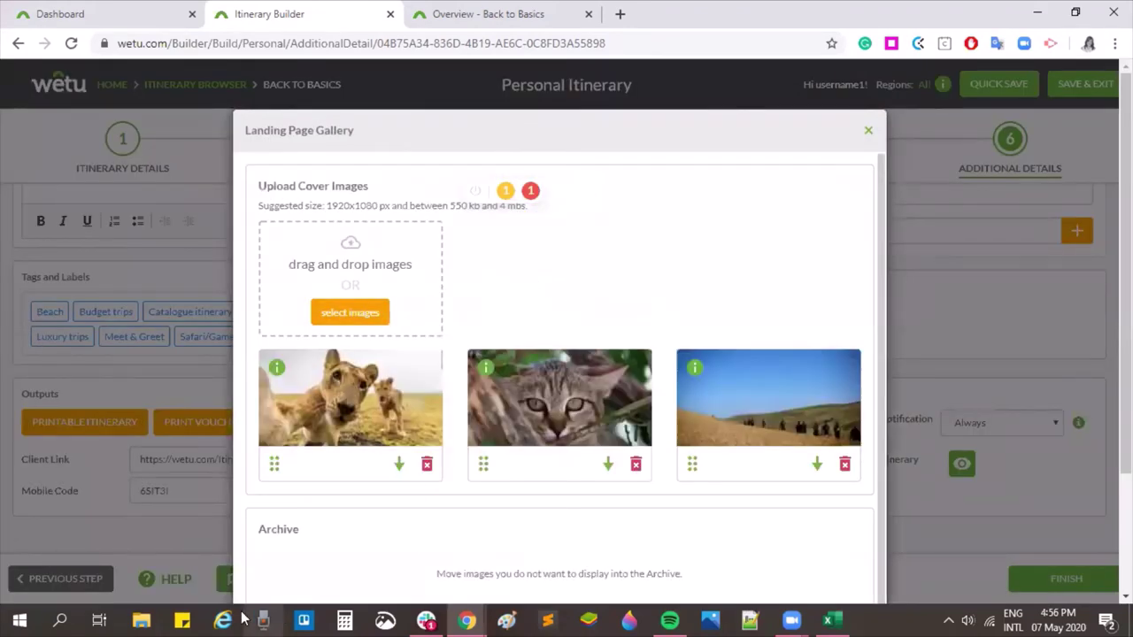
{"action": "left_click_drag", "start_coordinate": [798, 215], "coordinate": [327, 301]}
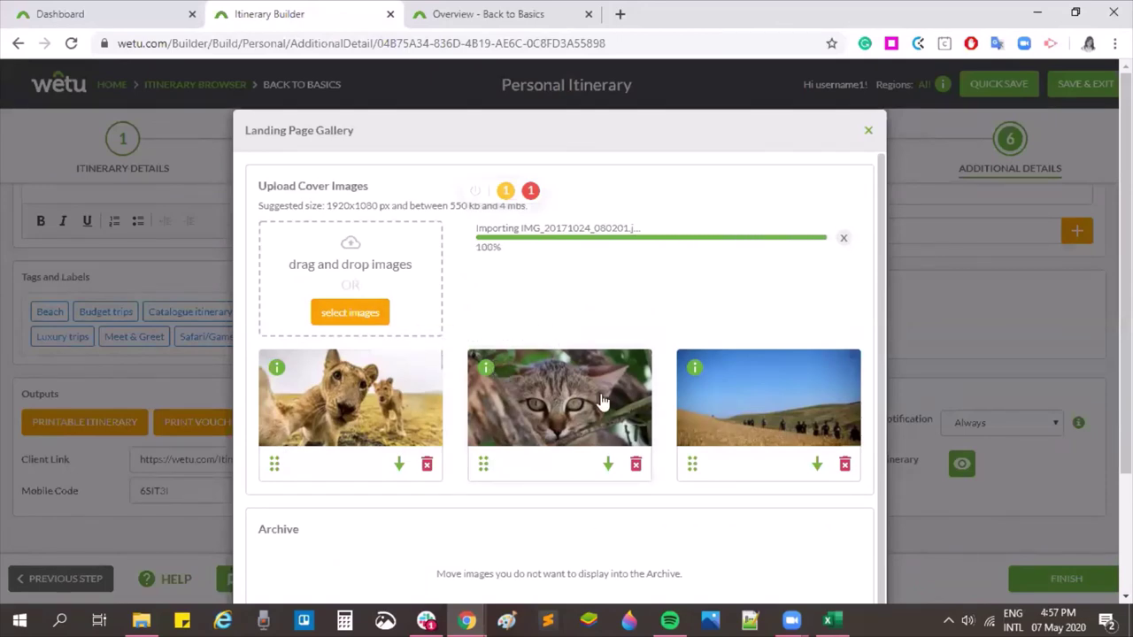
{"action": "scroll", "coordinate": [520, 488], "scroll_direction": "down", "scroll_amount": 4}
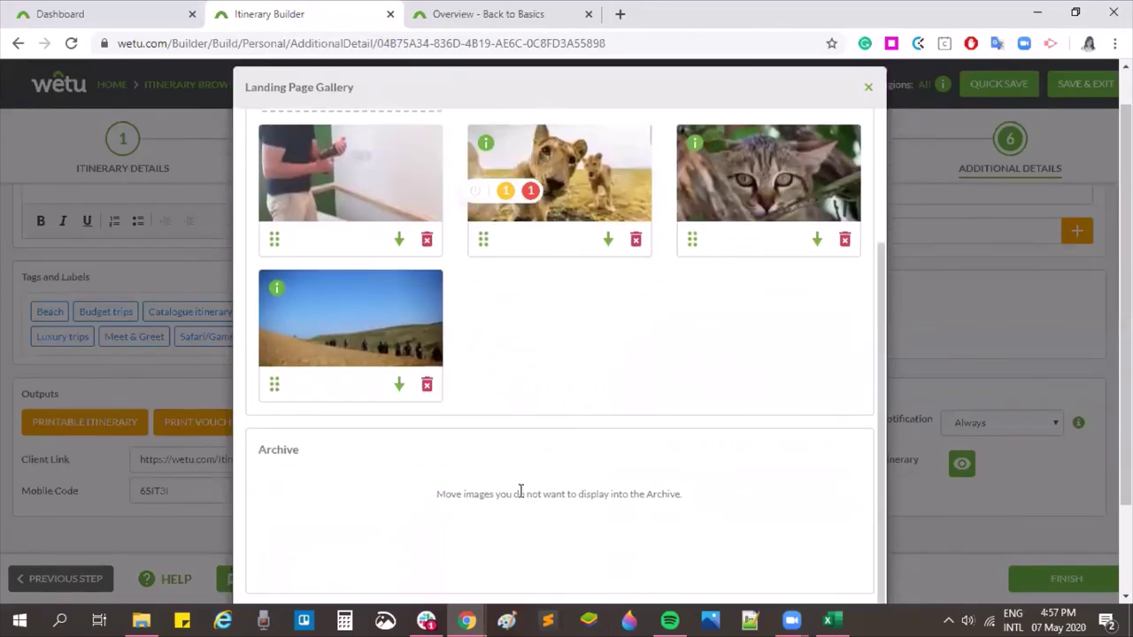
{"action": "left_click", "coordinate": [519, 529]}
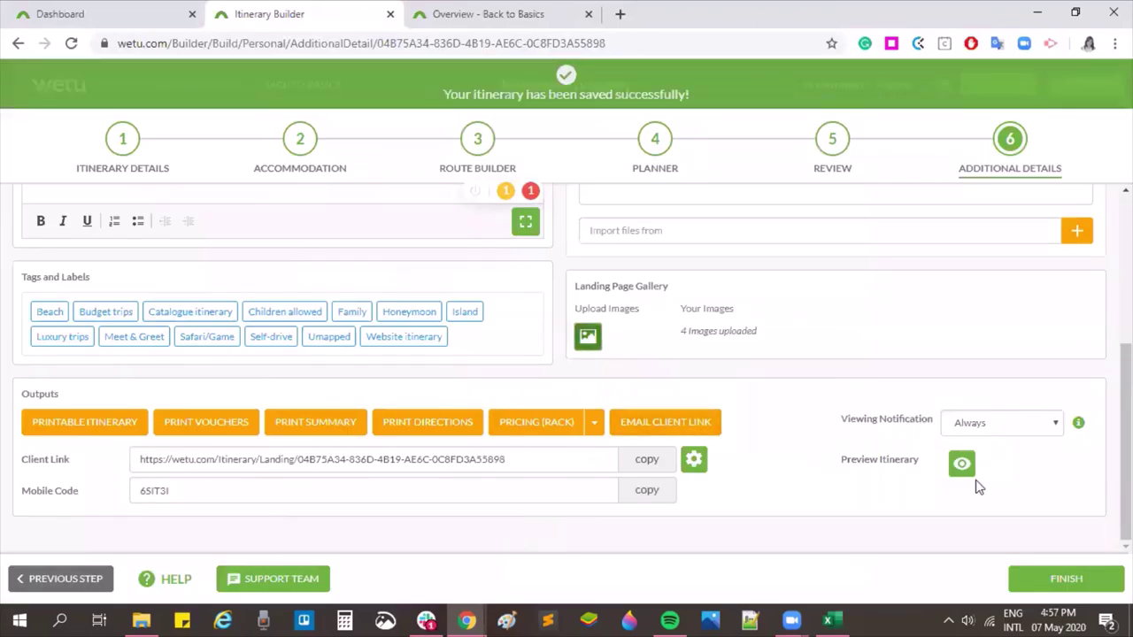
Open the itinerary preview from the outputs to view the updated landing page.
{"action": "left_click", "coordinate": [962, 468]}
{"action": "left_click", "coordinate": [566, 216]}
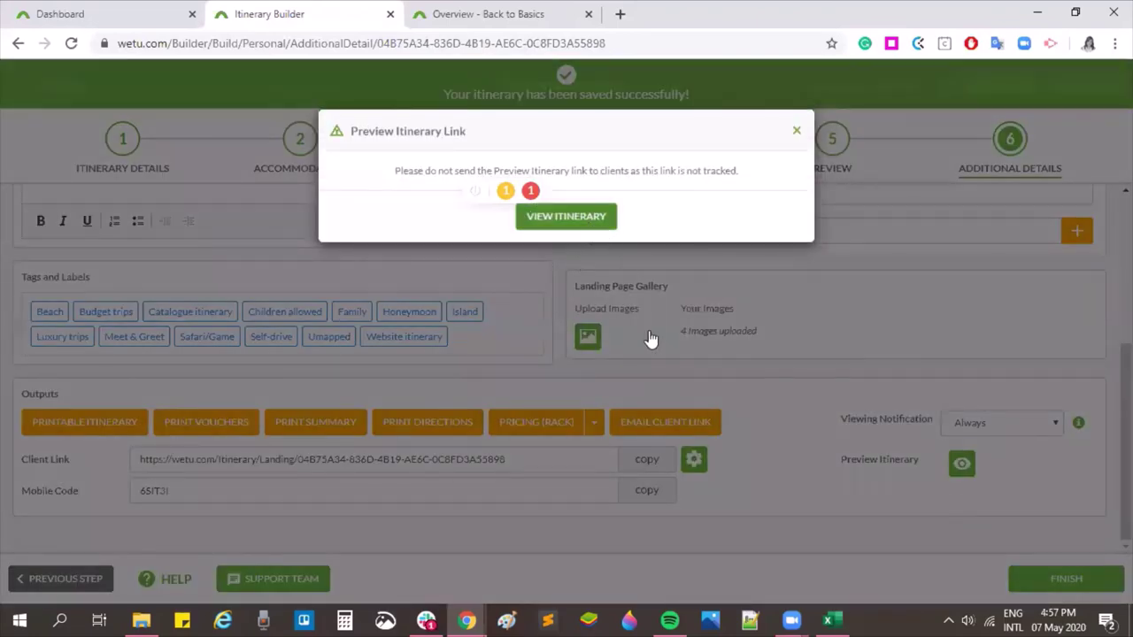